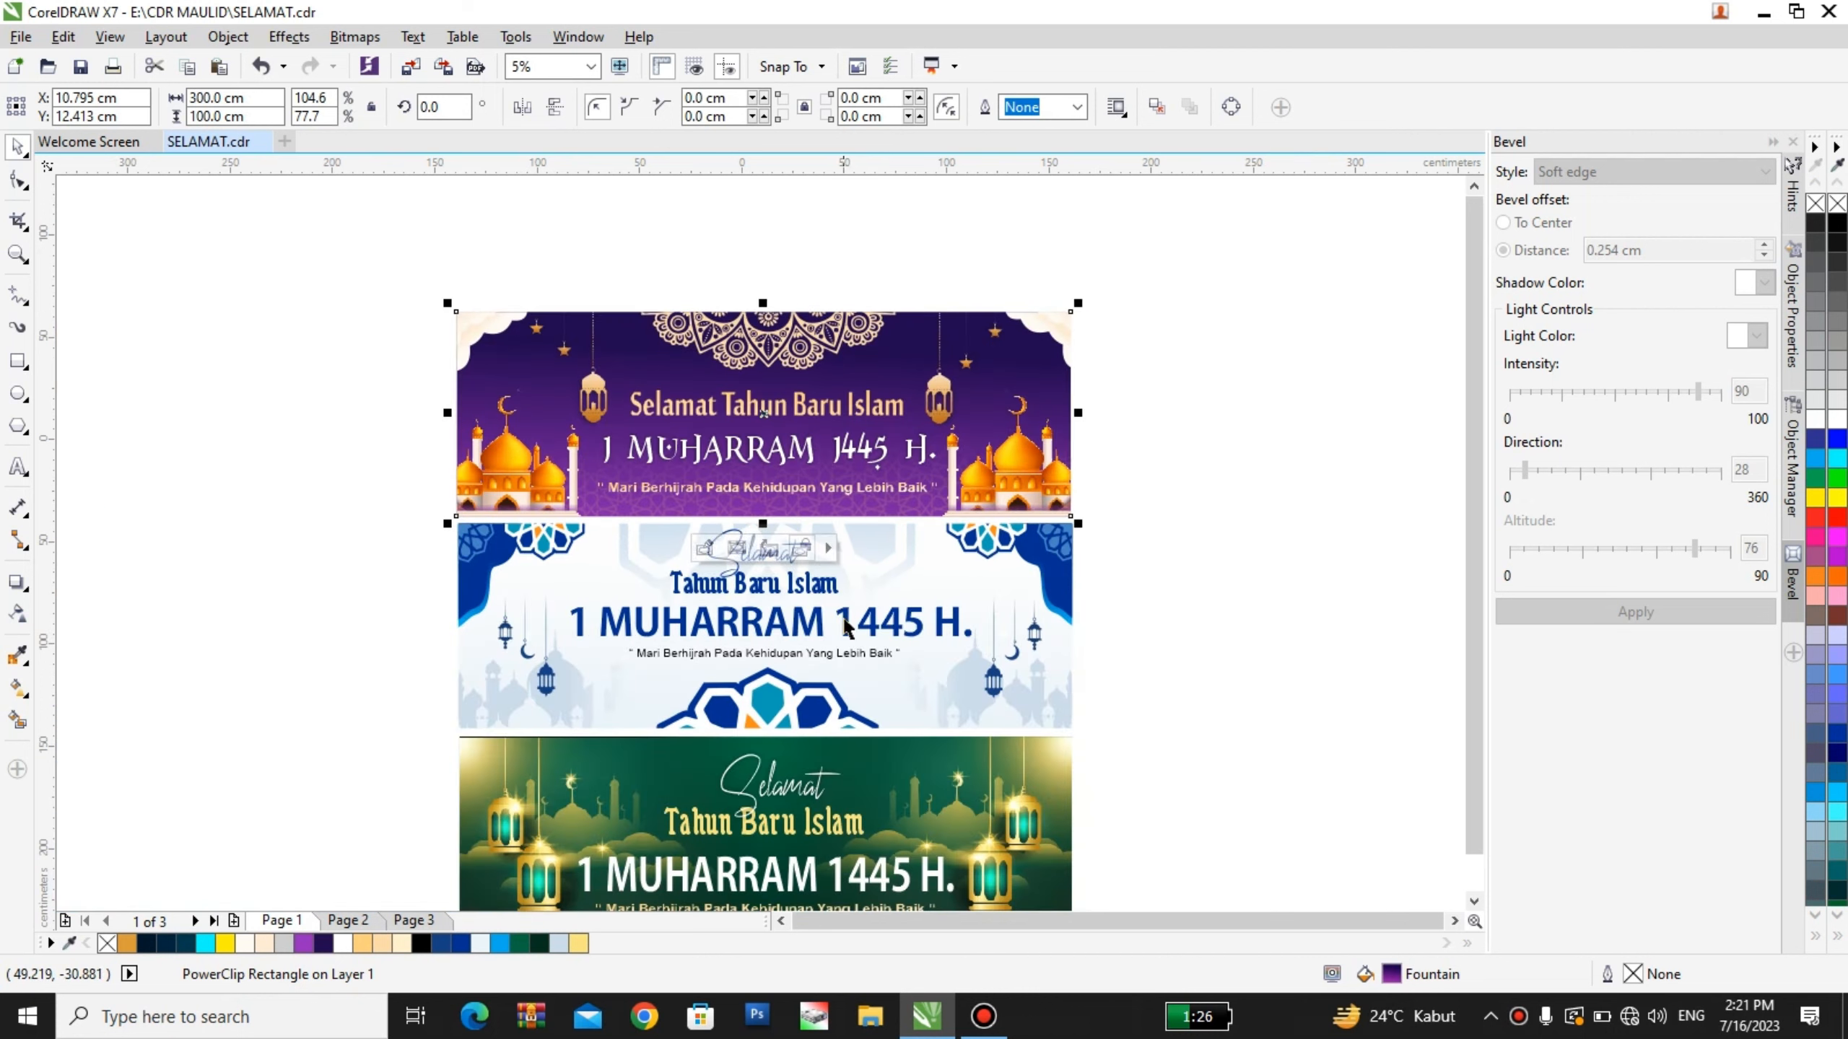
# Look over the three Islamic New Year banner designs on Page 1
pyautogui.scroll(1, 842, 632)
pyautogui.scroll(-1, 809, 468)
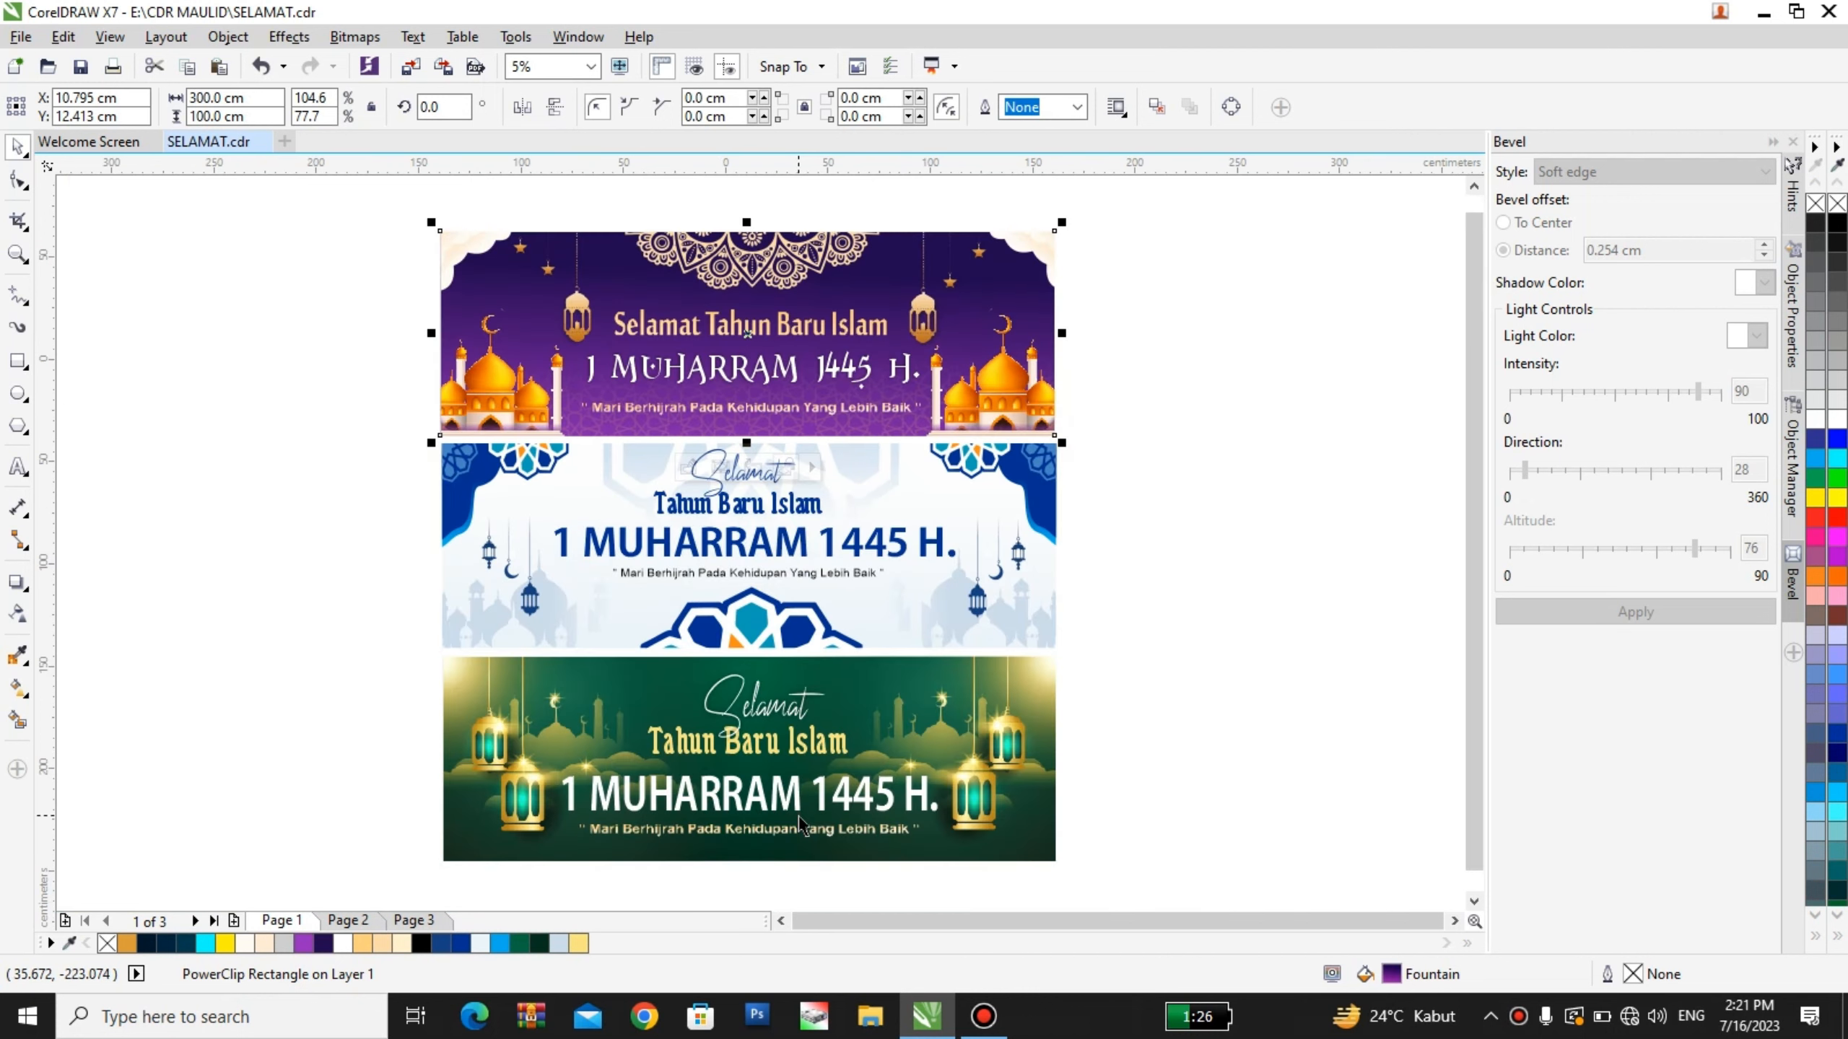
pyautogui.scroll(1, 800, 815)
pyautogui.scroll(-1, 806, 680)
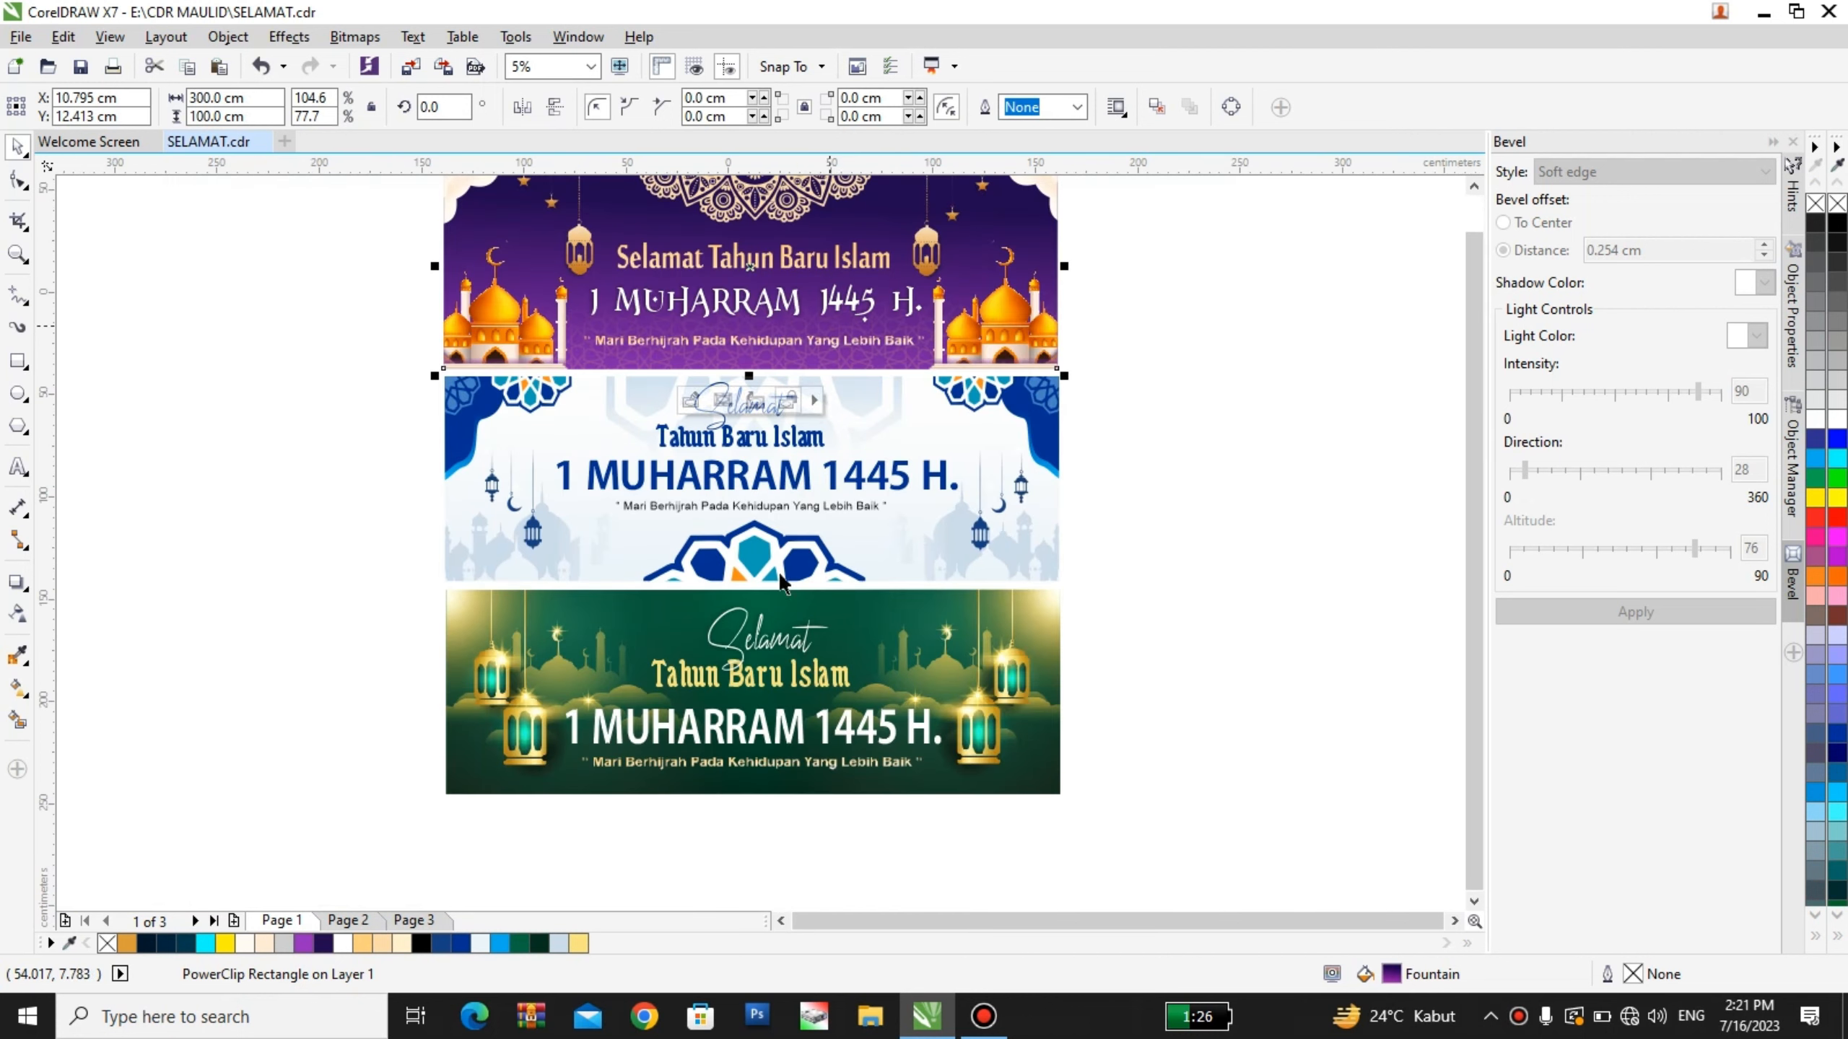
pyautogui.scroll(-1, 778, 573)
pyautogui.scroll(1, 804, 429)
pyautogui.scroll(1, 1031, 452)
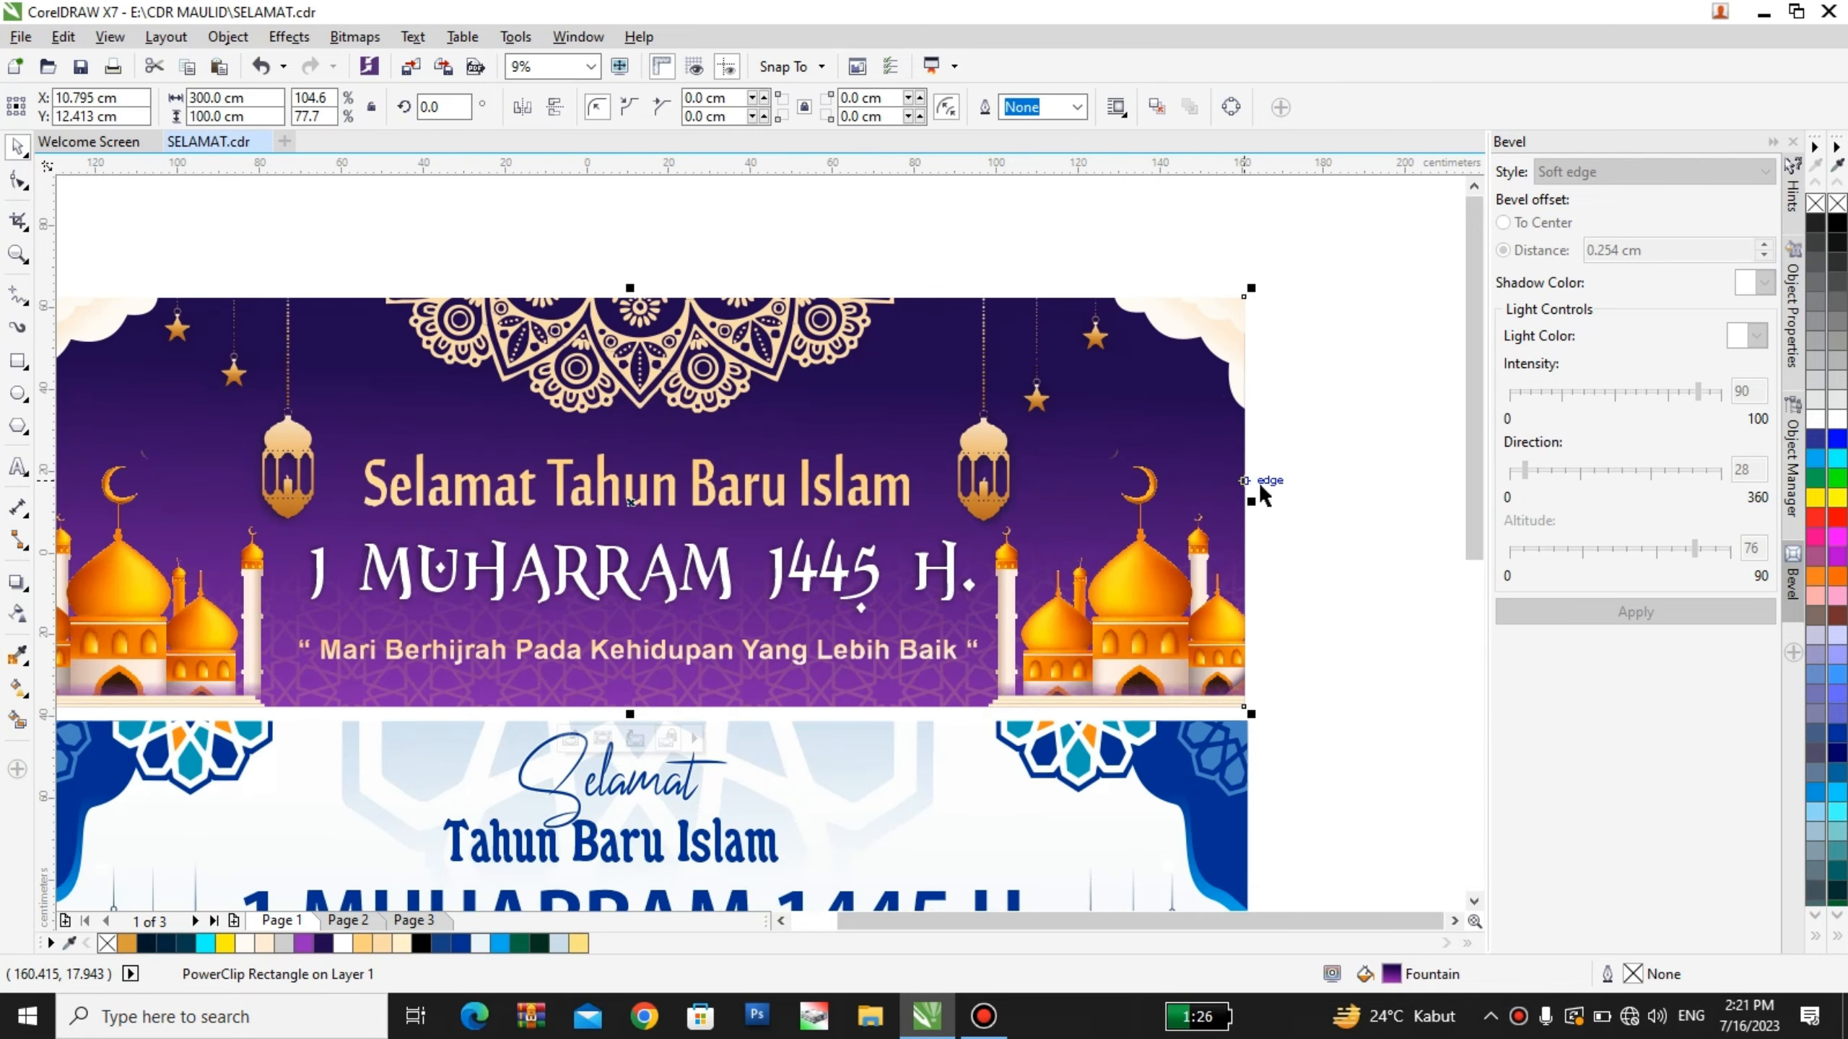
pyautogui.scroll(-1, 858, 386)
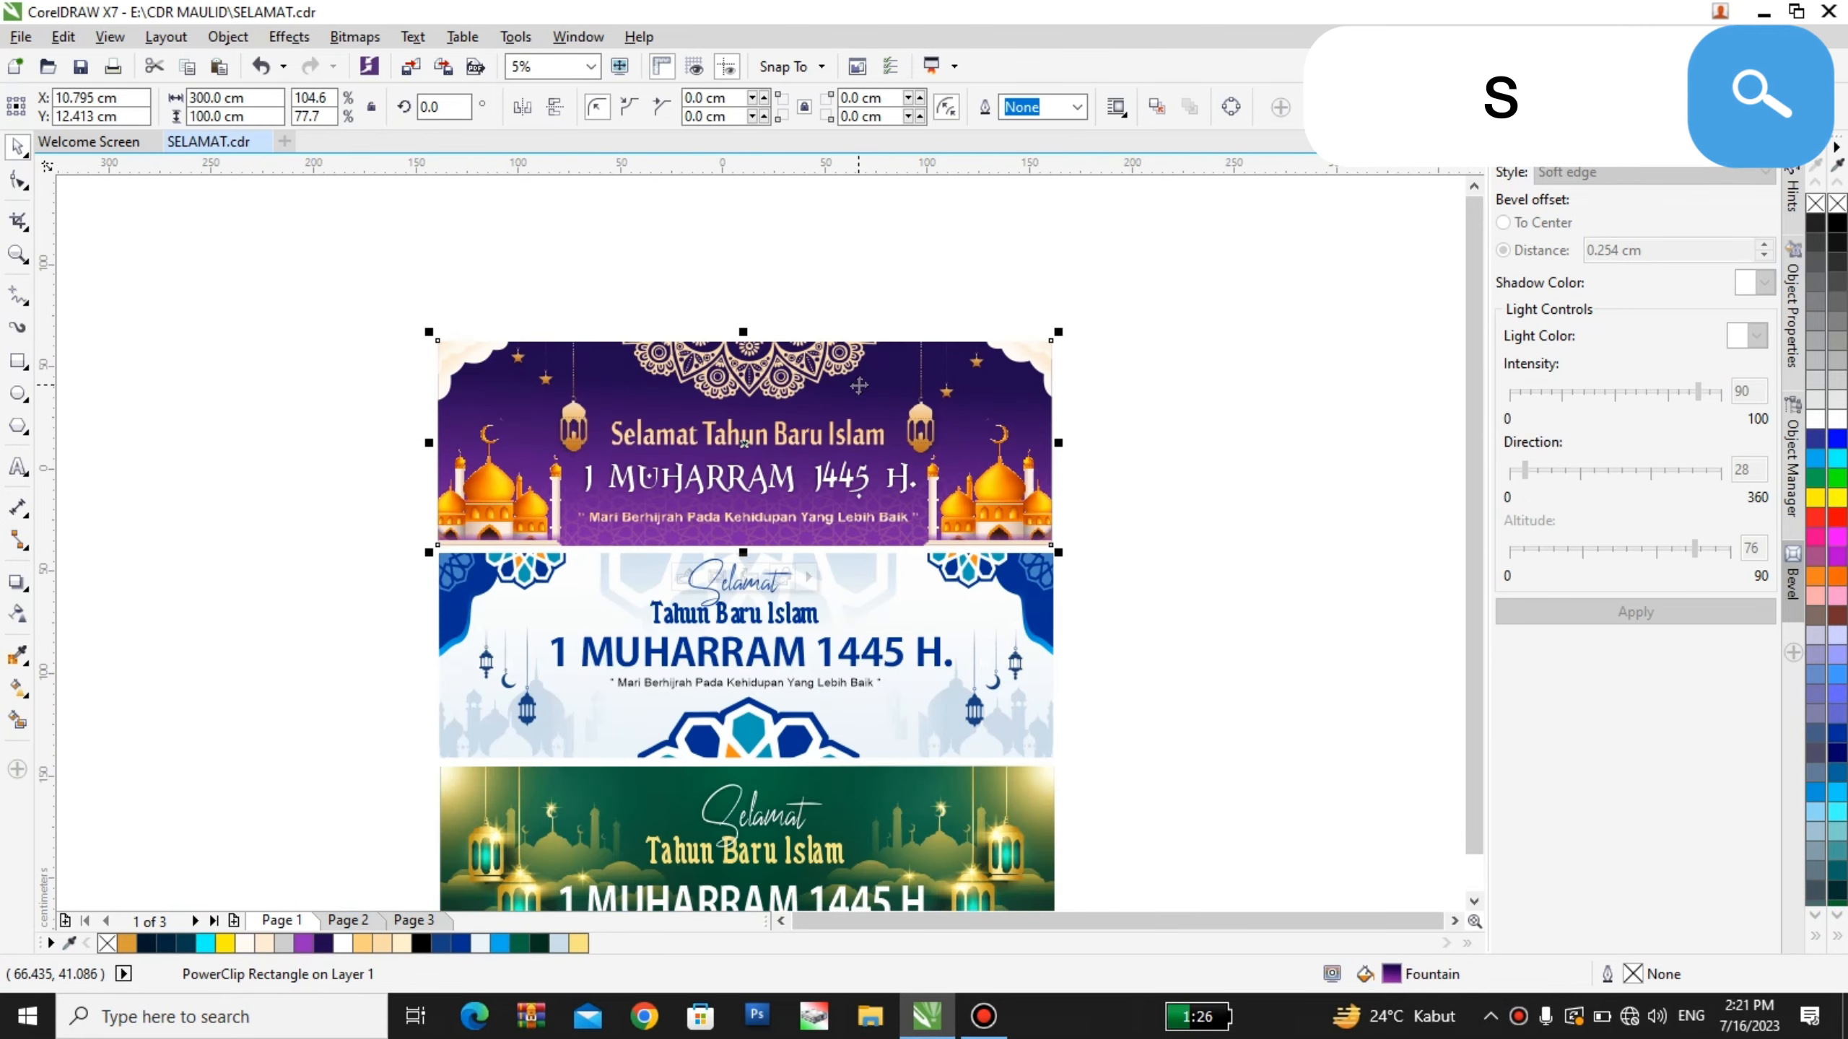
# Open the purple banner's PowerClip contents for editing
pyautogui.rightClick(860, 291)
pyautogui.click(984, 394)
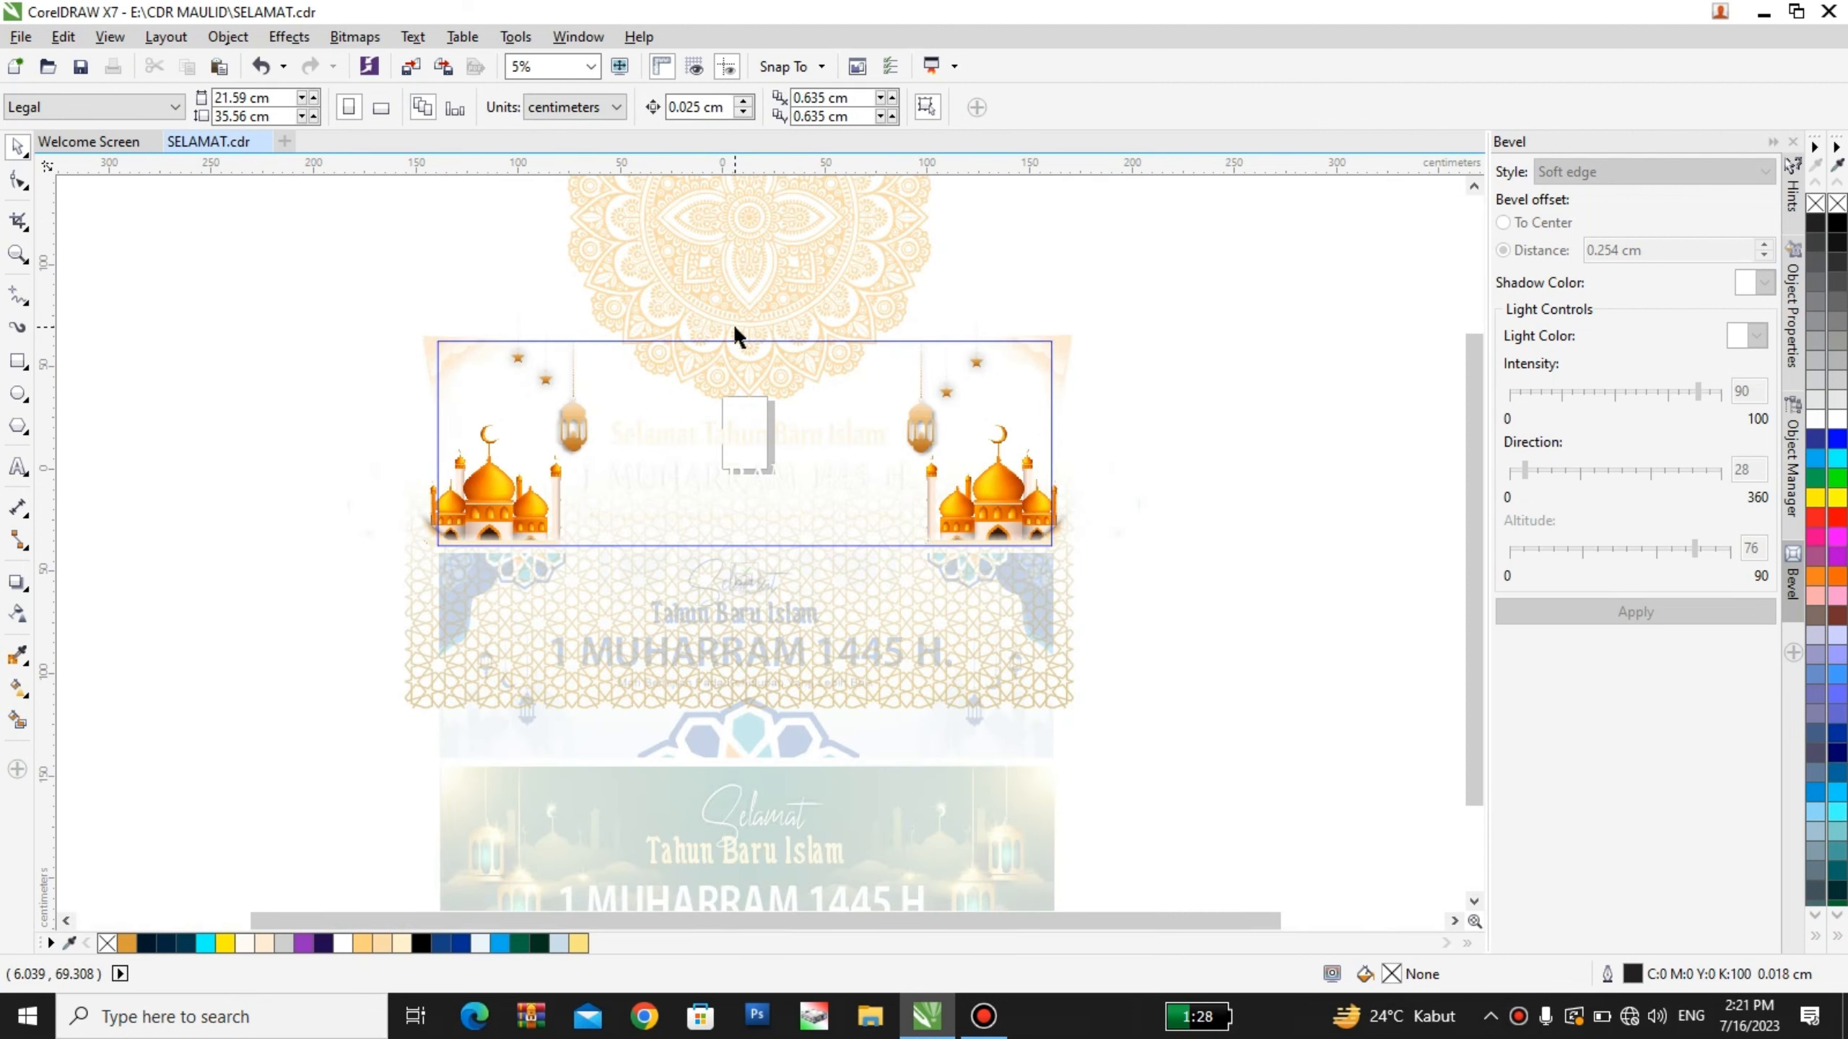
pyautogui.scroll(1, 733, 323)
# Try to move the mandala ornament slightly upward from the banner frame's upper edge
pyautogui.click(754, 360)
pyautogui.scroll(1, 753, 358)
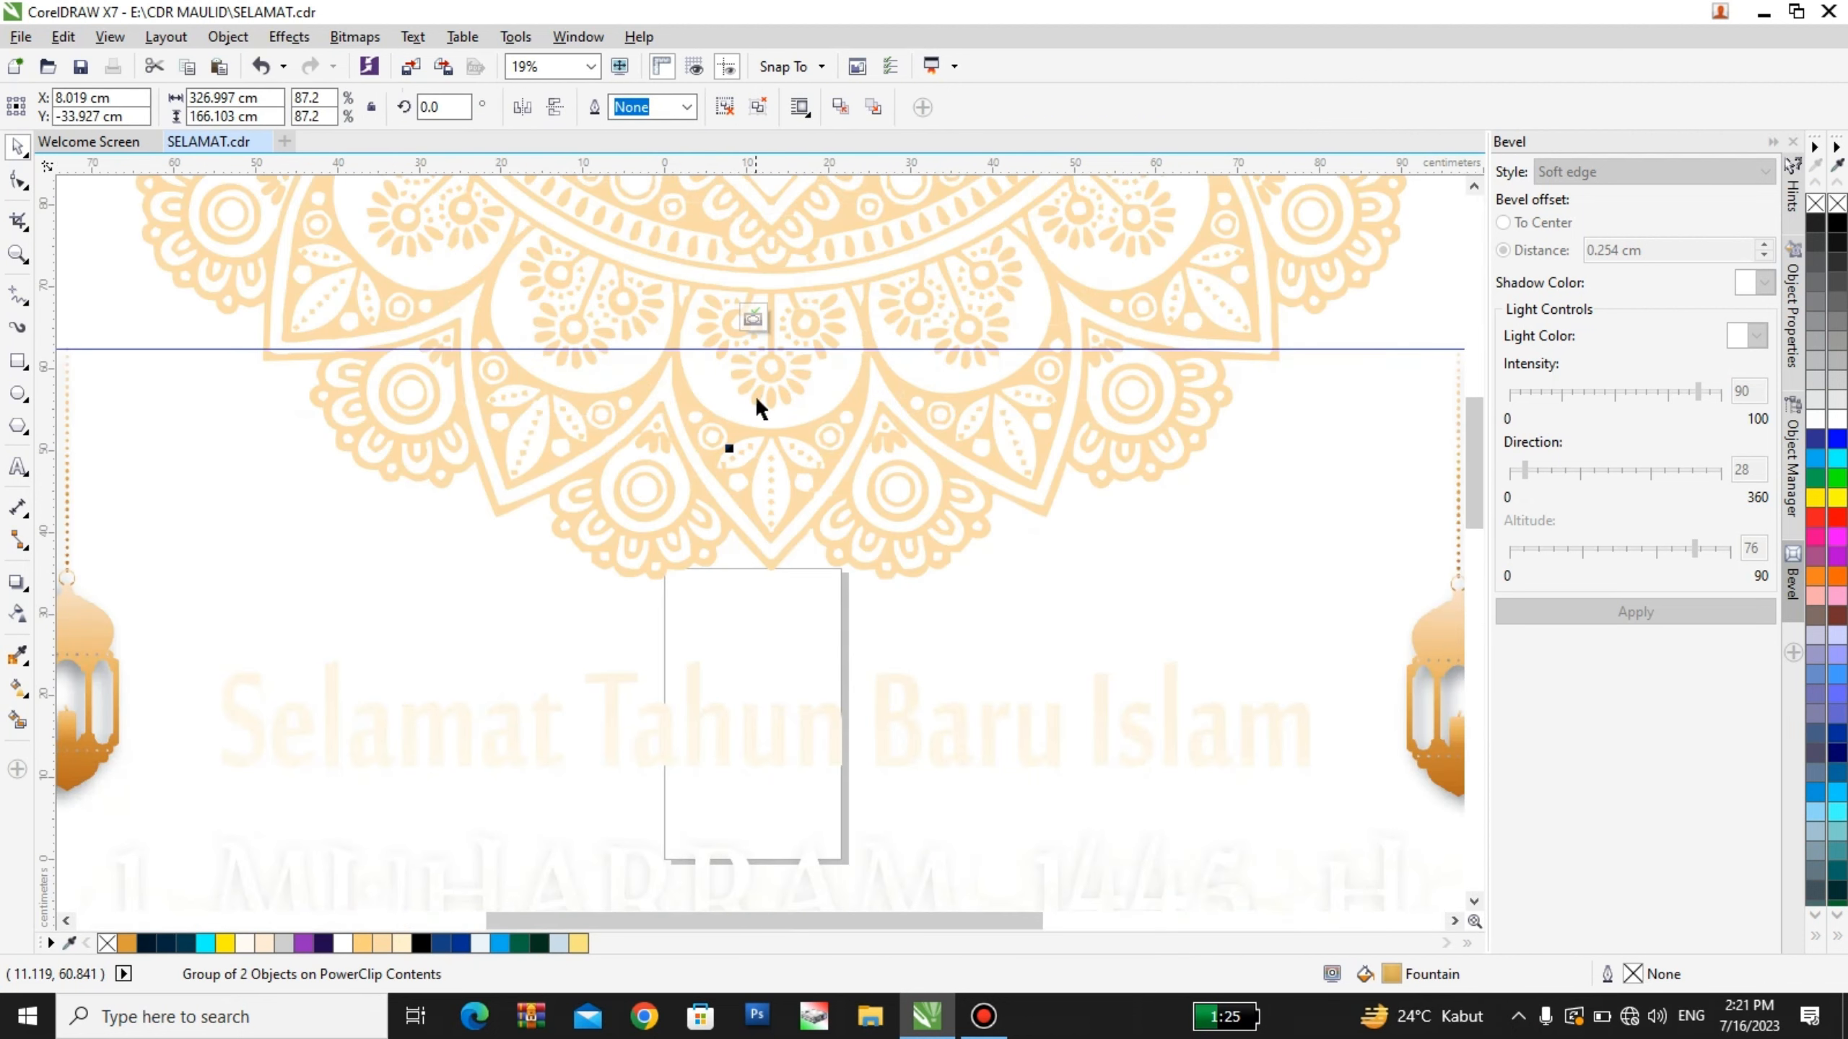
pyautogui.scroll(-1, 790, 364)
pyautogui.moveTo(806, 347)
pyautogui.mouseDown()
pyautogui.moveTo(809, 306)
pyautogui.moveTo(808, 363)
pyautogui.mouseUp()
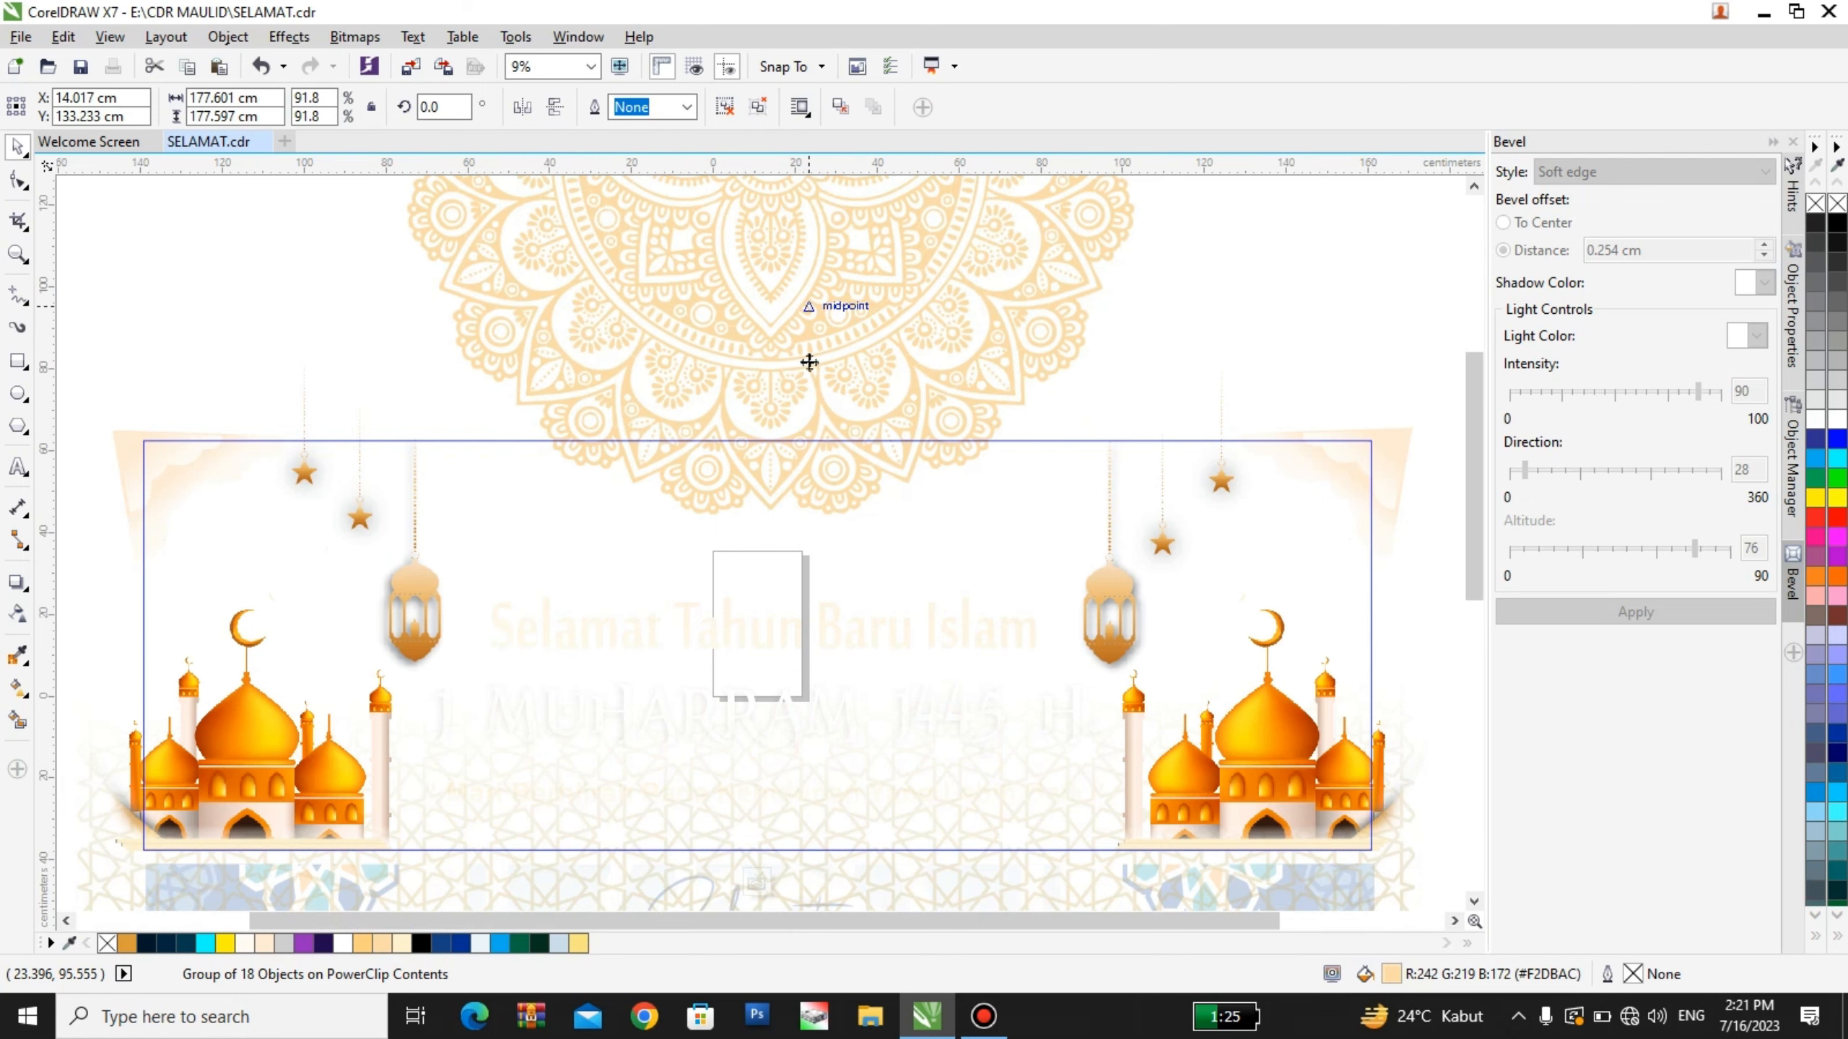
# Examine the hanging lantern and the stepped base strip beneath the mosque at the banner's lower-left corner
pyautogui.click(393, 587)
pyautogui.scroll(1, 393, 587)
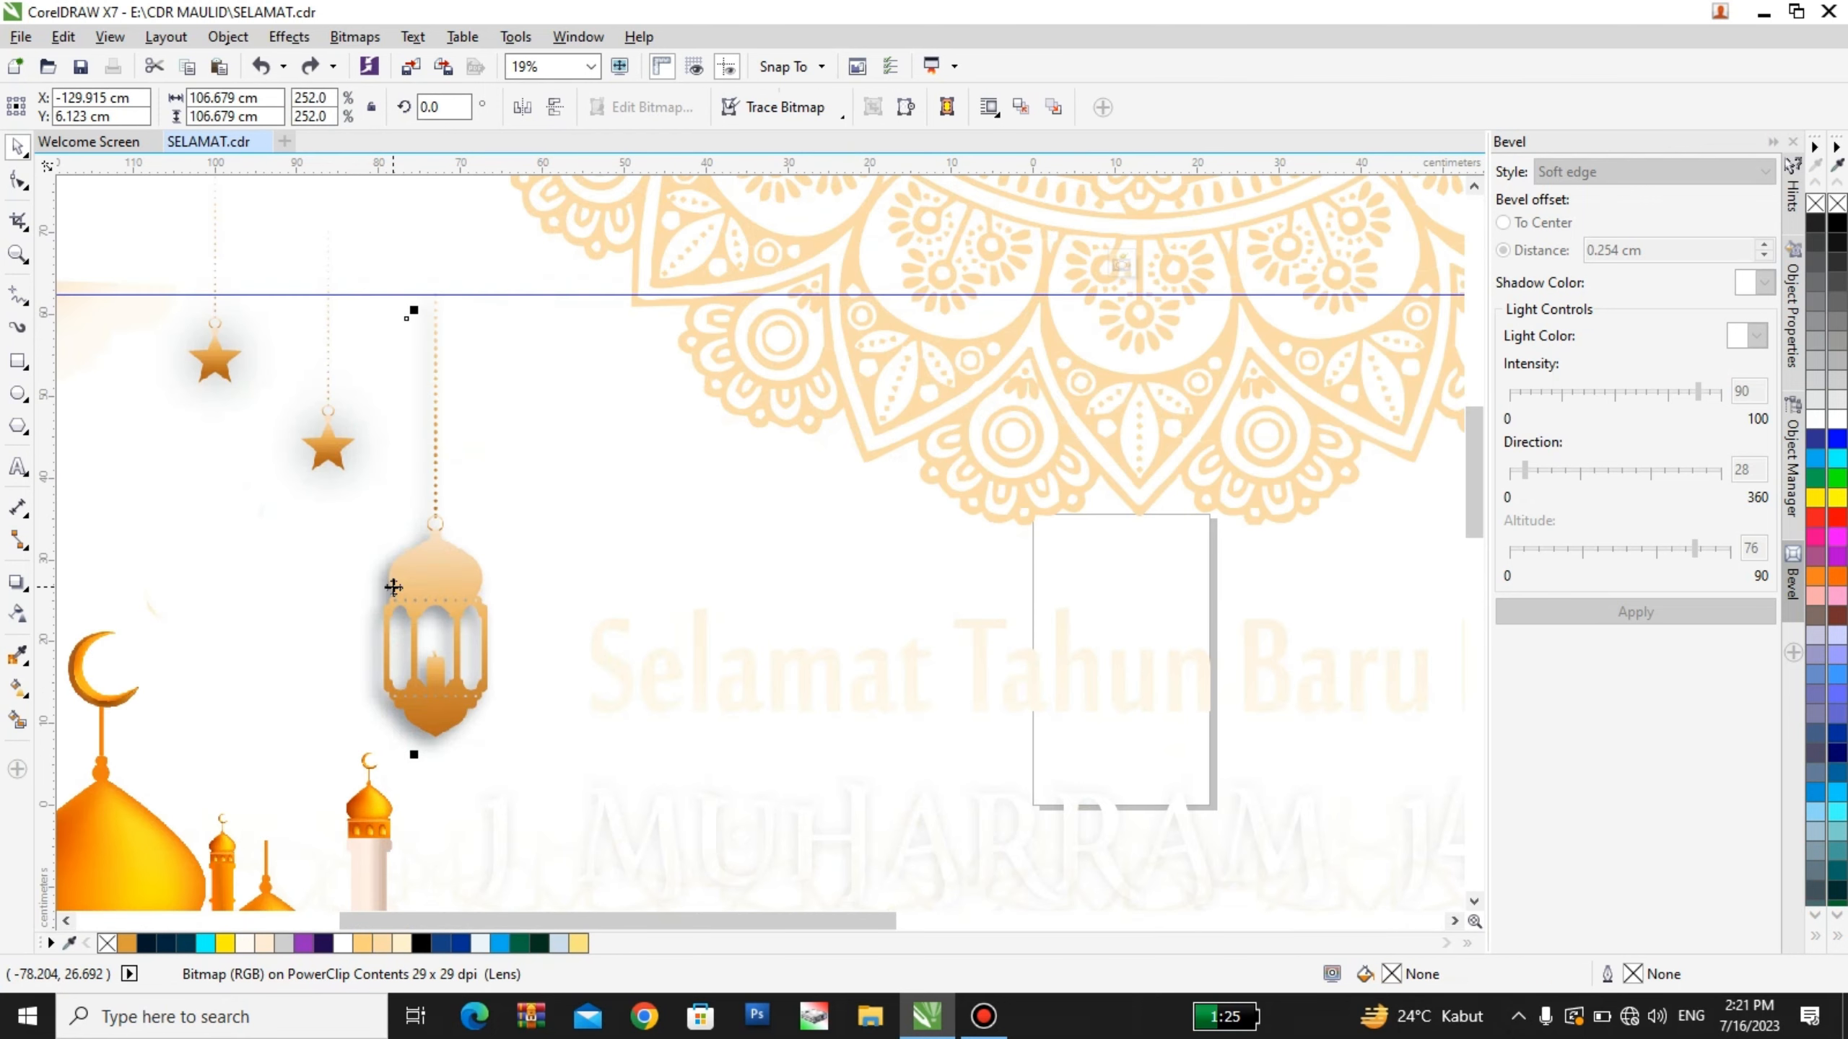
pyautogui.scroll(-1, 394, 576)
pyautogui.click(425, 689)
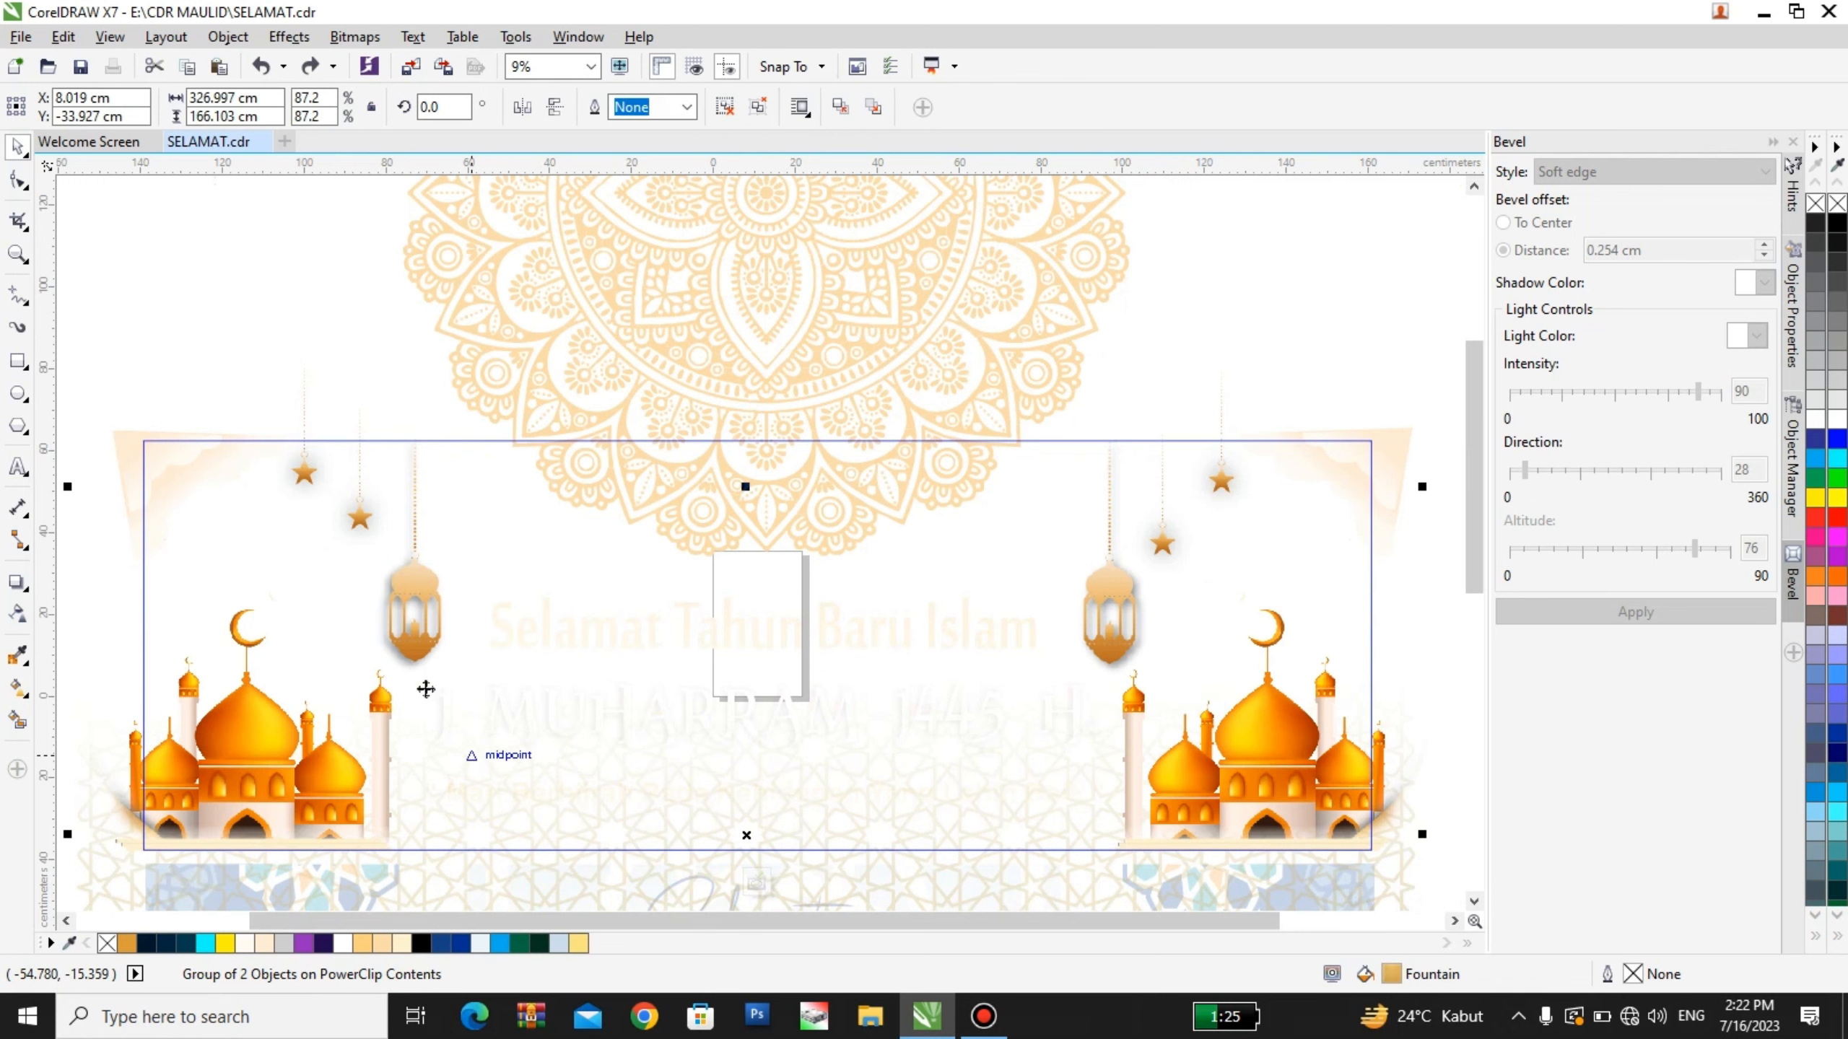
pyautogui.scroll(-2, 309, 768)
pyautogui.scroll(4, 309, 772)
pyautogui.scroll(5, 309, 764)
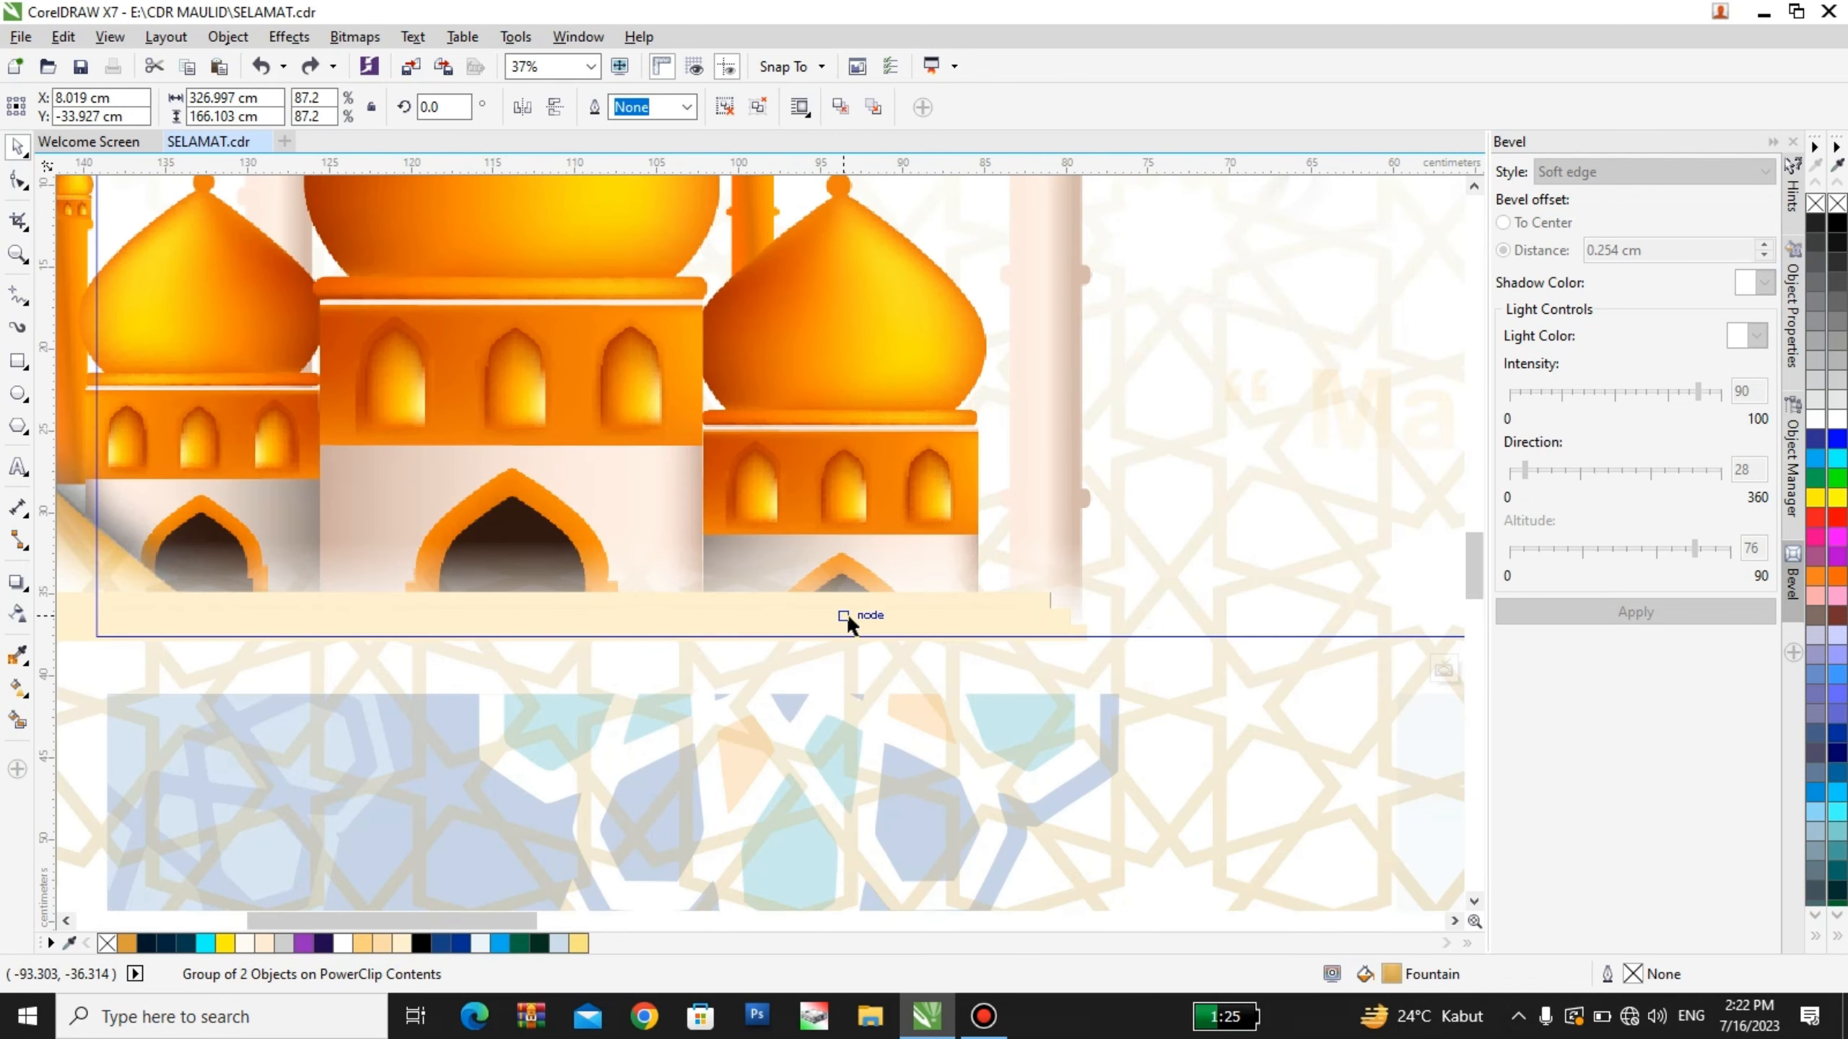
pyautogui.scroll(2, 877, 611)
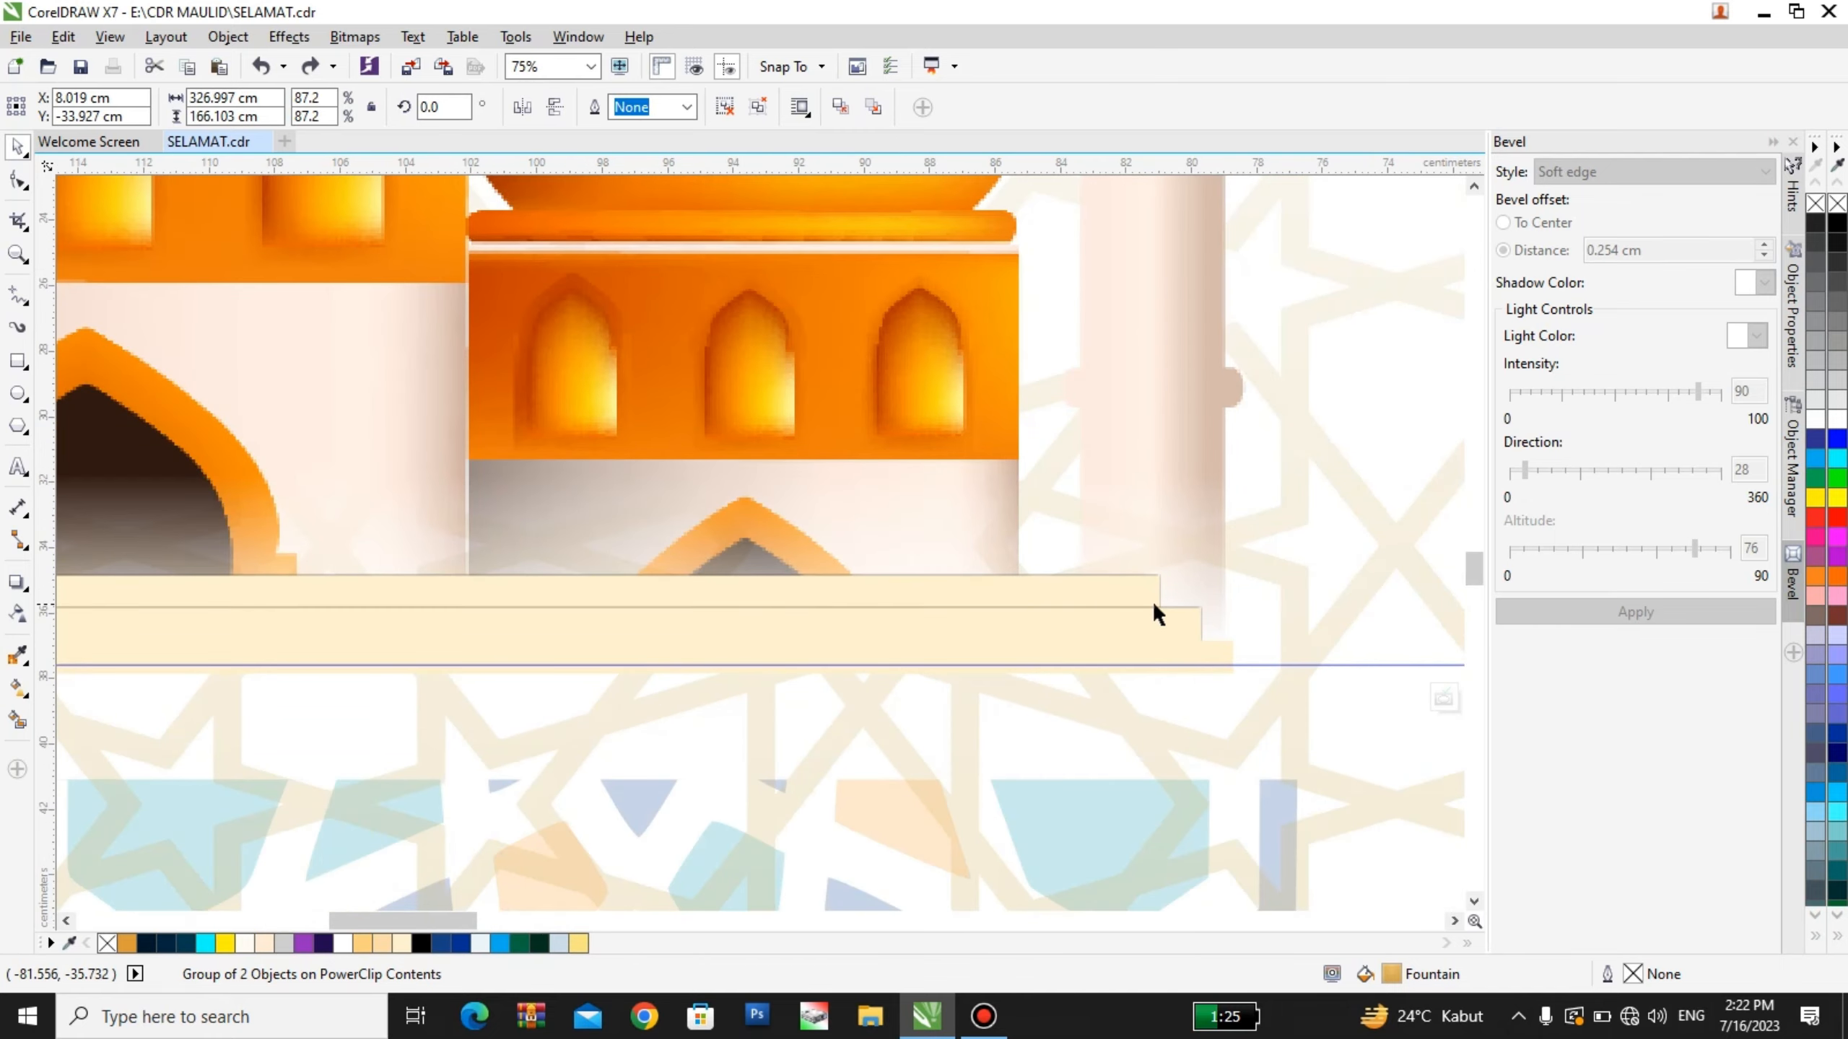
pyautogui.scroll(-1, 938, 602)
# Ungroup the geometric background pattern and shift the lower-left mosque image to the left, off its base strip
pyautogui.click(724, 107)
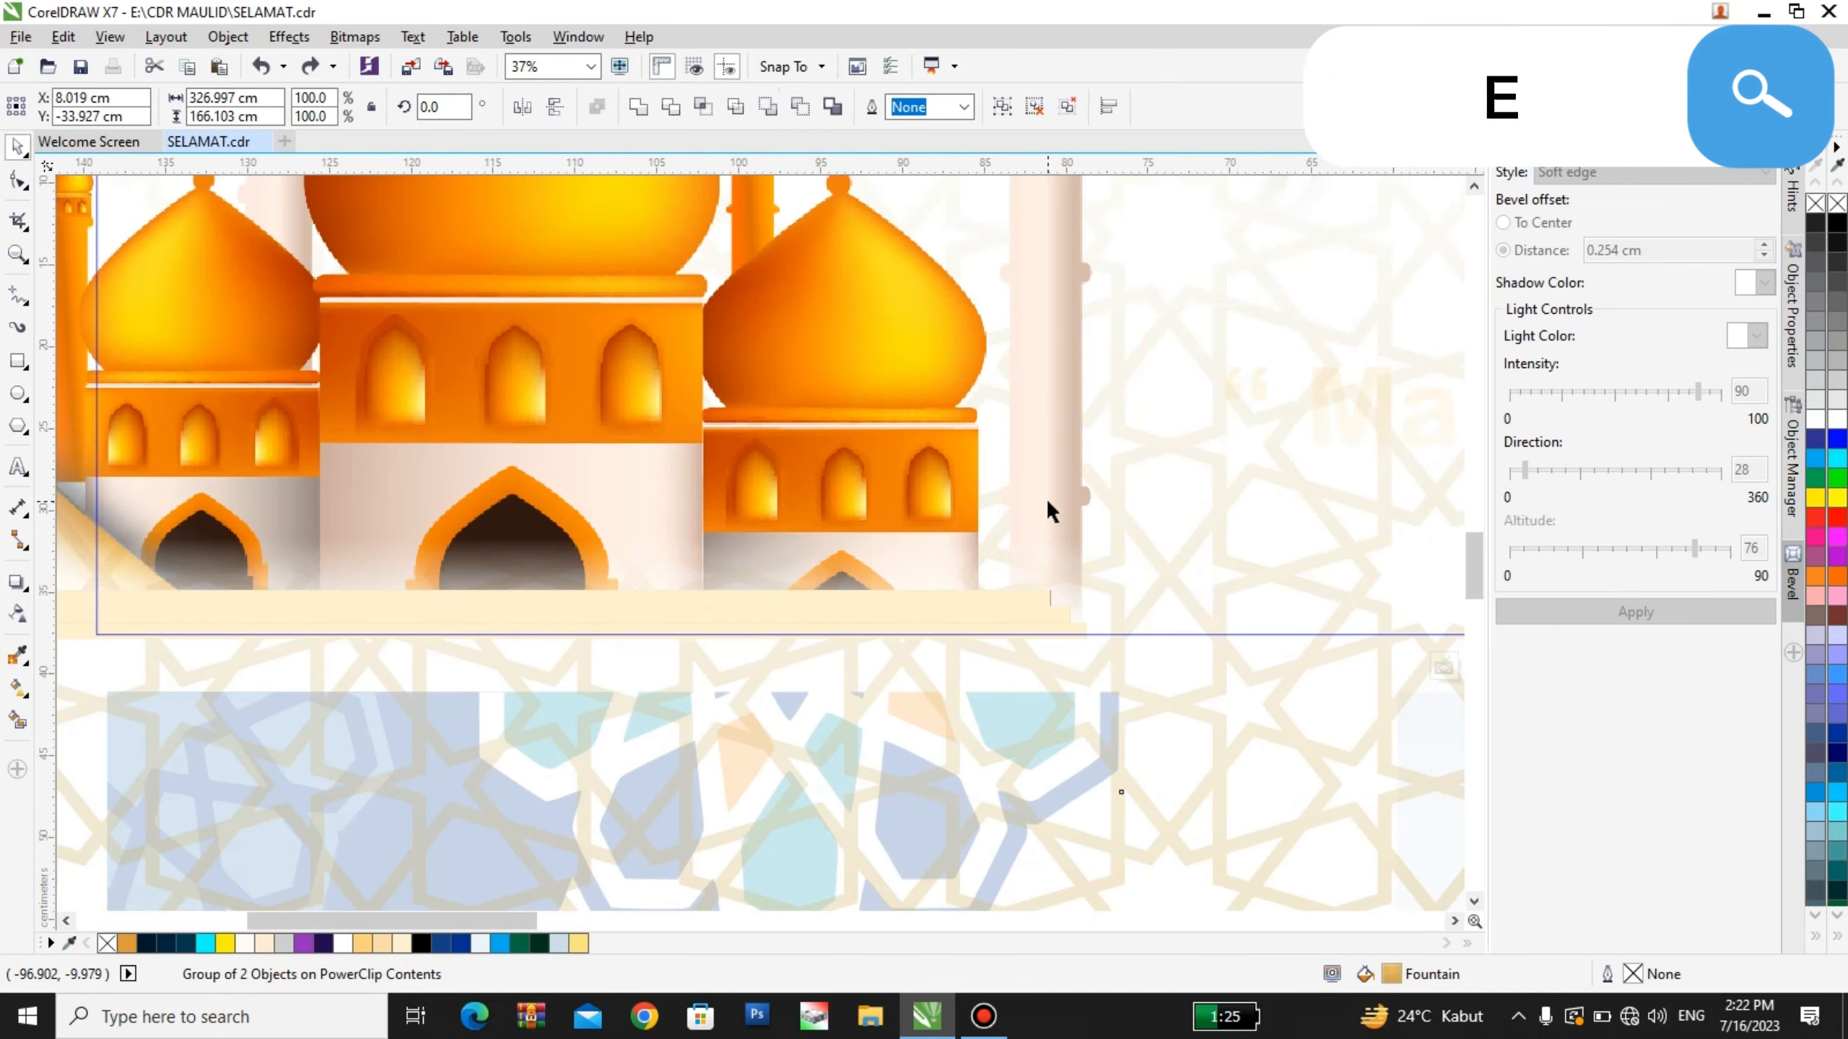
pyautogui.click(1045, 499)
pyautogui.scroll(-1, 928, 534)
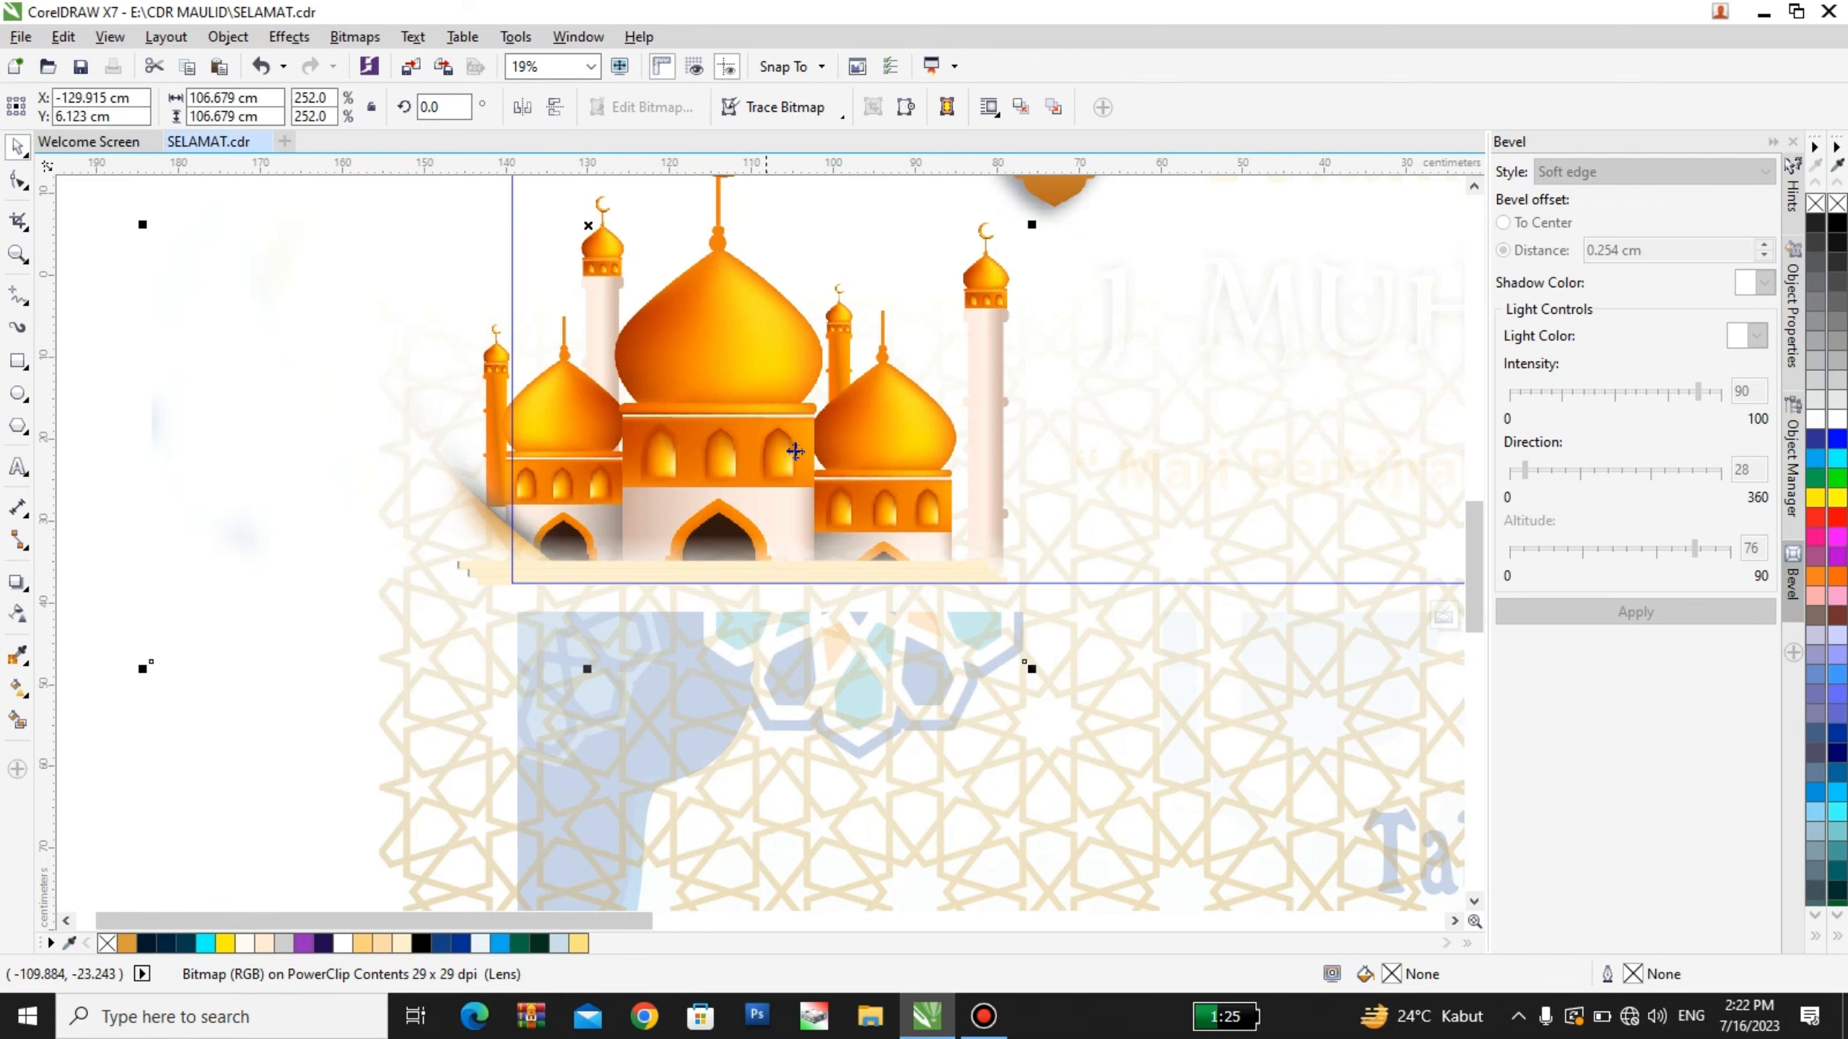
pyautogui.moveTo(795, 452); pyautogui.dragTo(476, 502)
# Ungroup the cream base strip of the left mosque and move its uppermost bar slightly upward
pyautogui.click(935, 582)
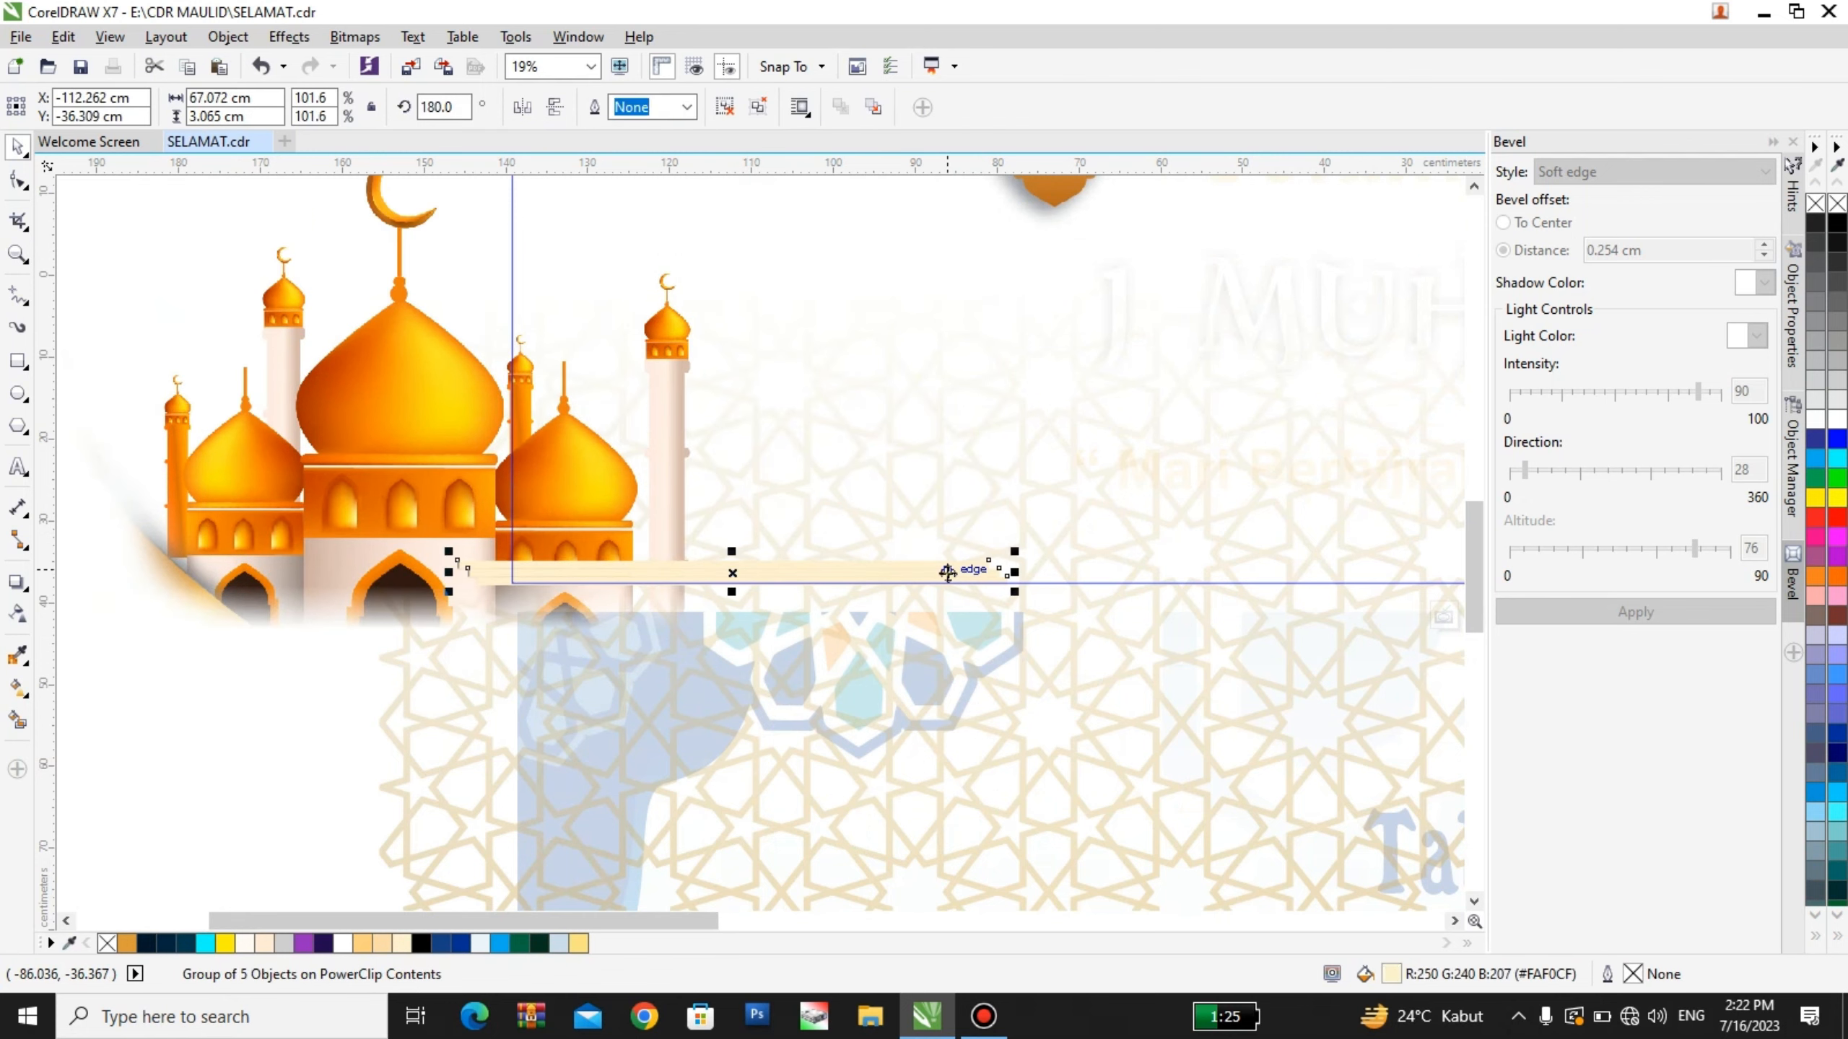
pyautogui.scroll(4, 947, 573)
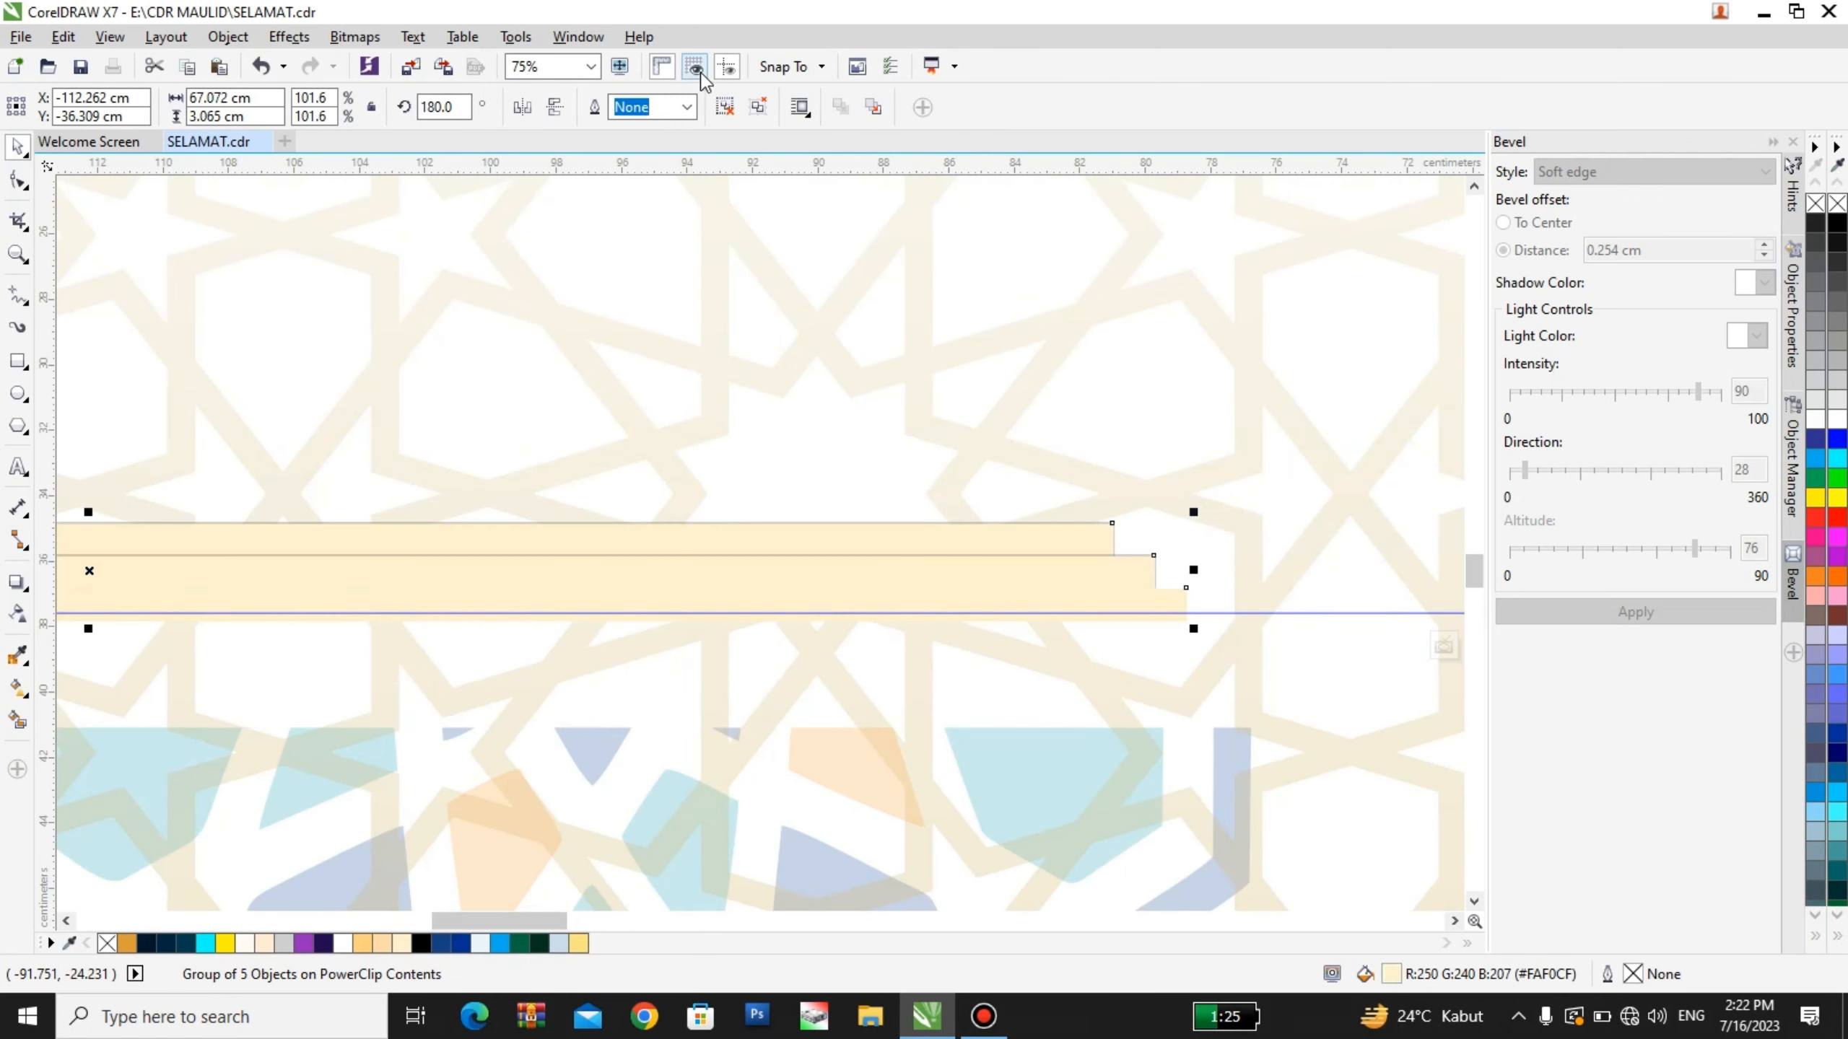
pyautogui.click(729, 111)
pyautogui.click(770, 473)
pyautogui.click(771, 540)
pyautogui.moveTo(746, 541); pyautogui.dragTo(756, 514)
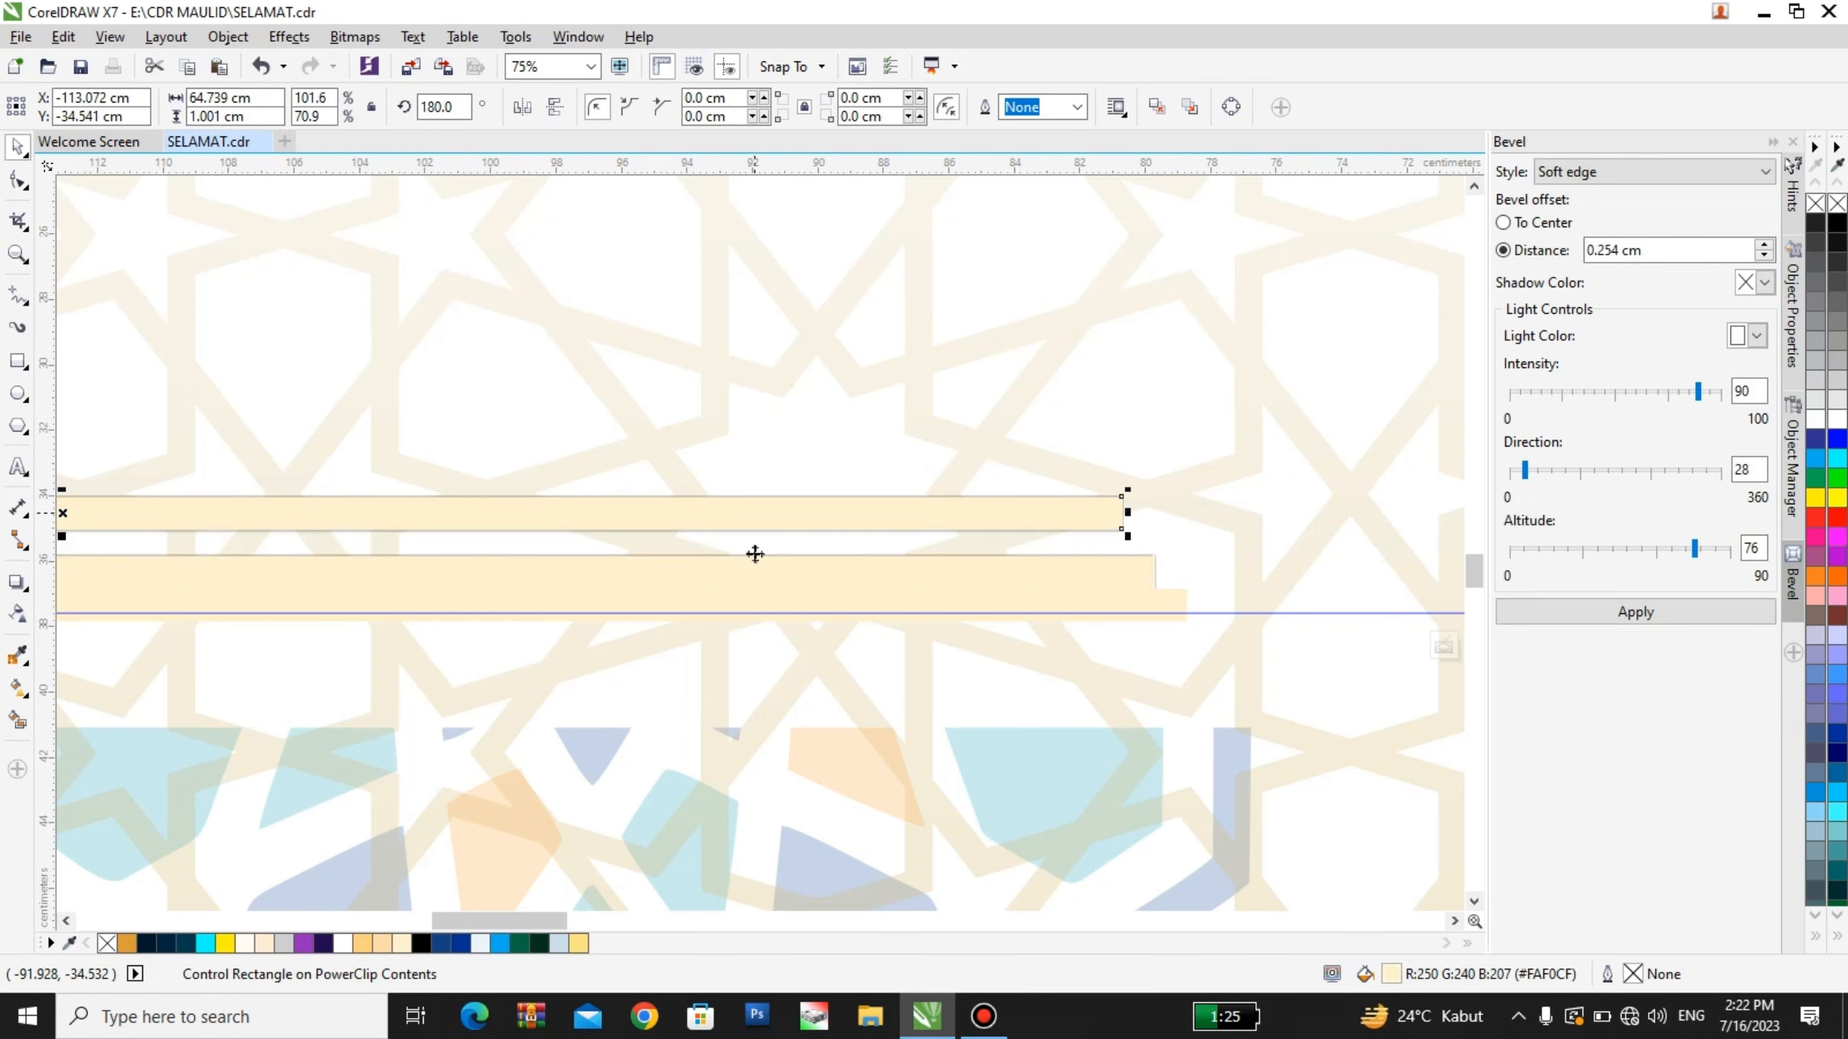
# Undo the base strip's ungrouping and the moves of its bar and the left mosque
pyautogui.hotkey('ctrl', 'z')
pyautogui.hotkey('ctrl', 'z')
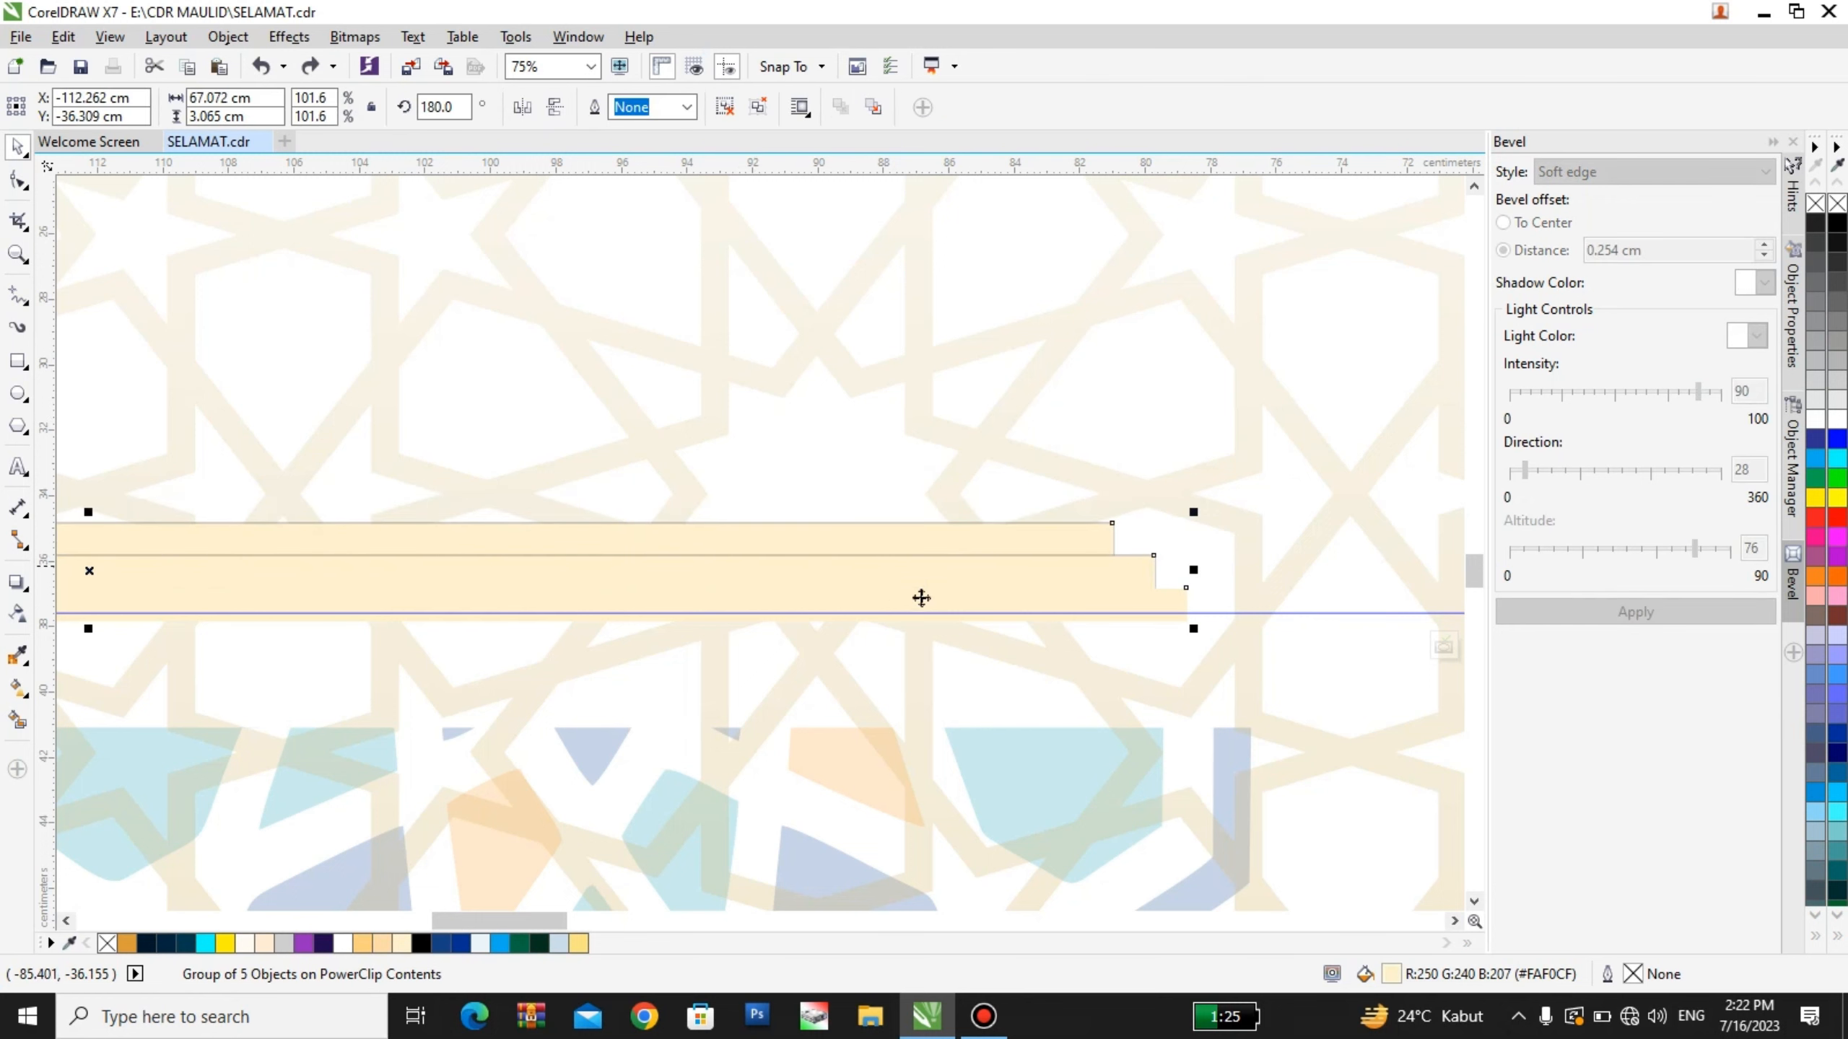
pyautogui.click(891, 636)
pyautogui.scroll(-4, 734, 720)
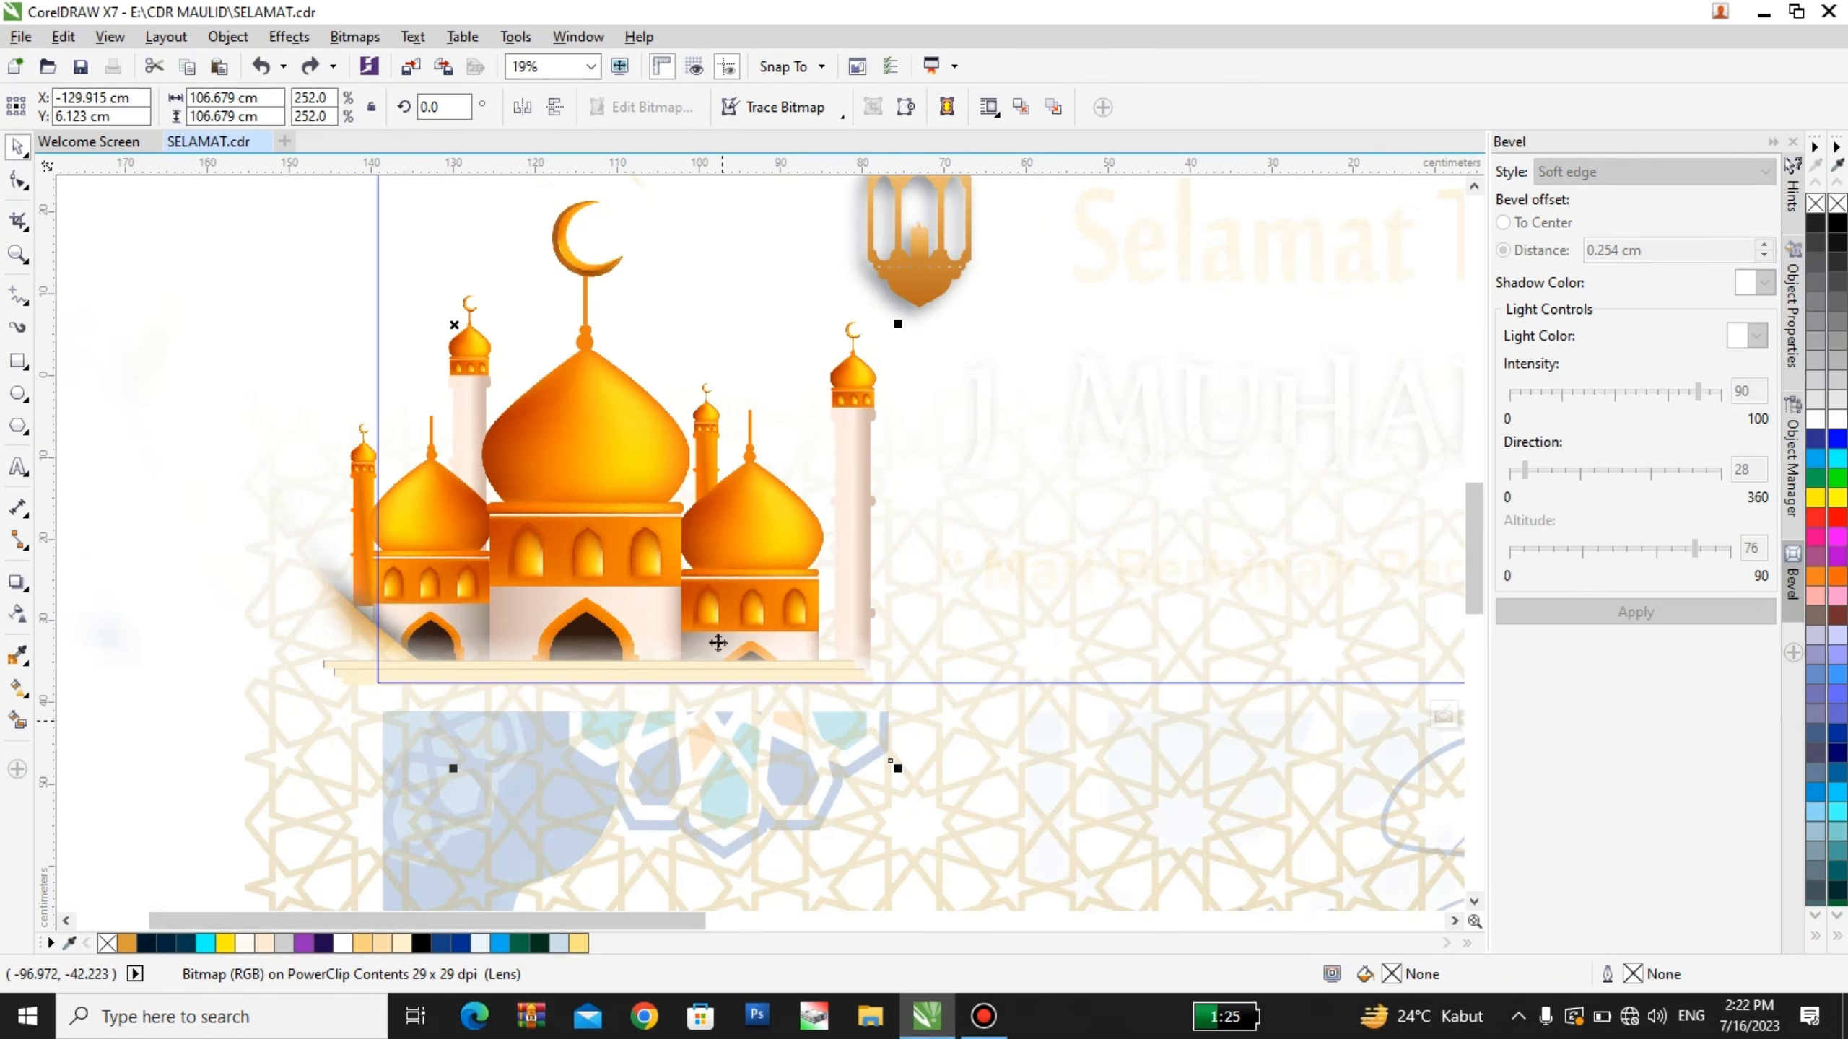
pyautogui.scroll(-2, 715, 637)
pyautogui.scroll(-2, 882, 786)
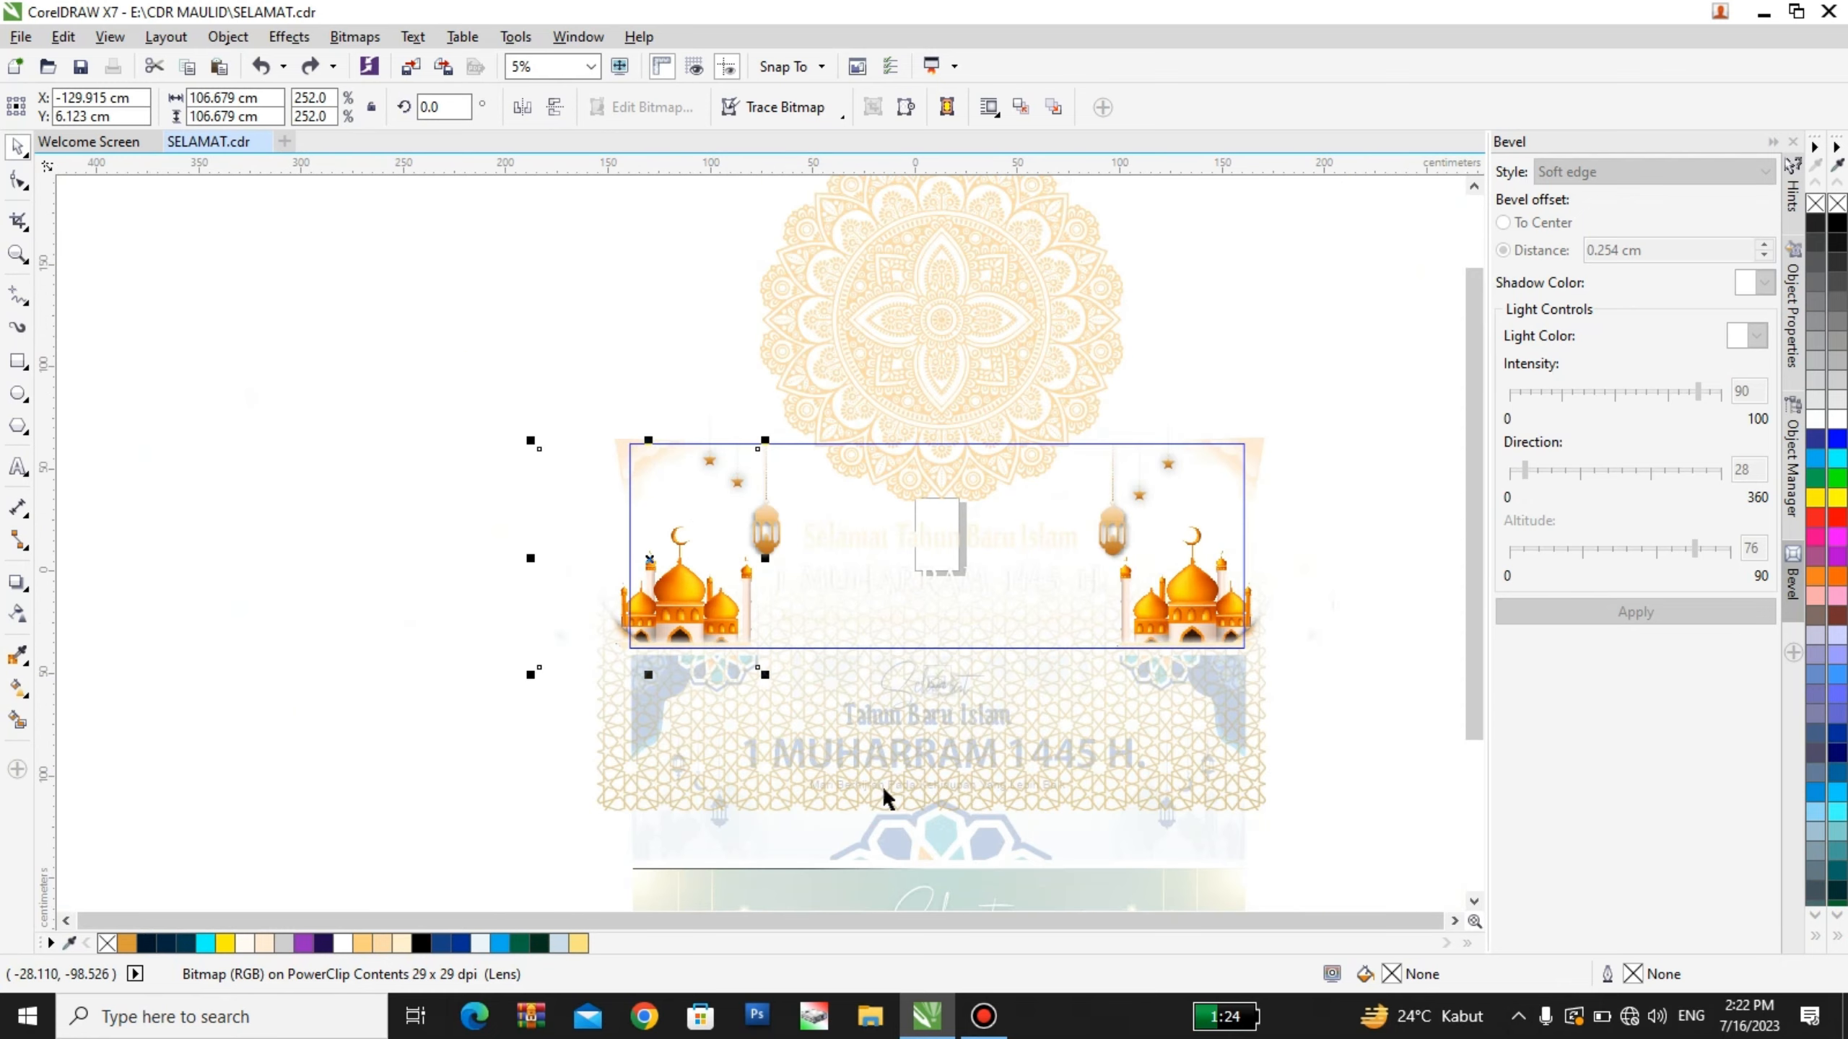
# Select both halves of the geometric star pattern behind the banner and group them
pyautogui.click(886, 786)
pyautogui.click(1127, 761)
pyautogui.click(896, 743)
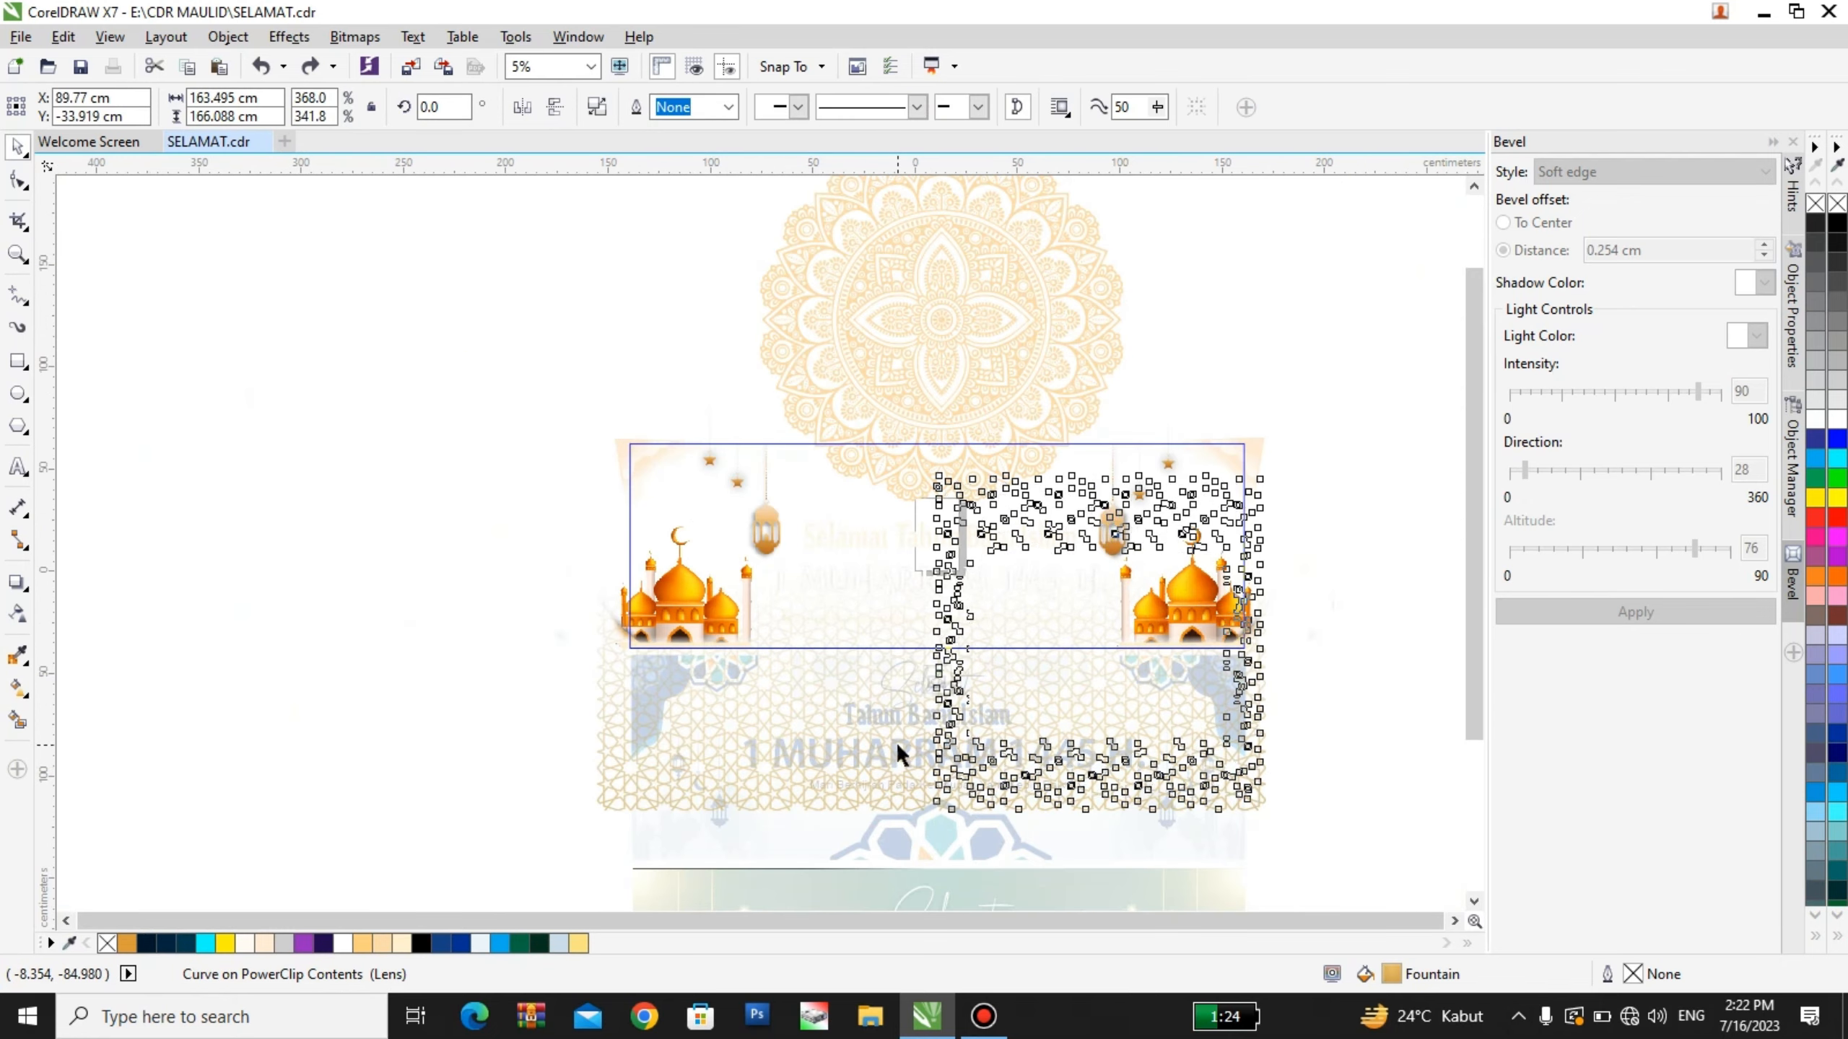
pyautogui.click(1045, 689)
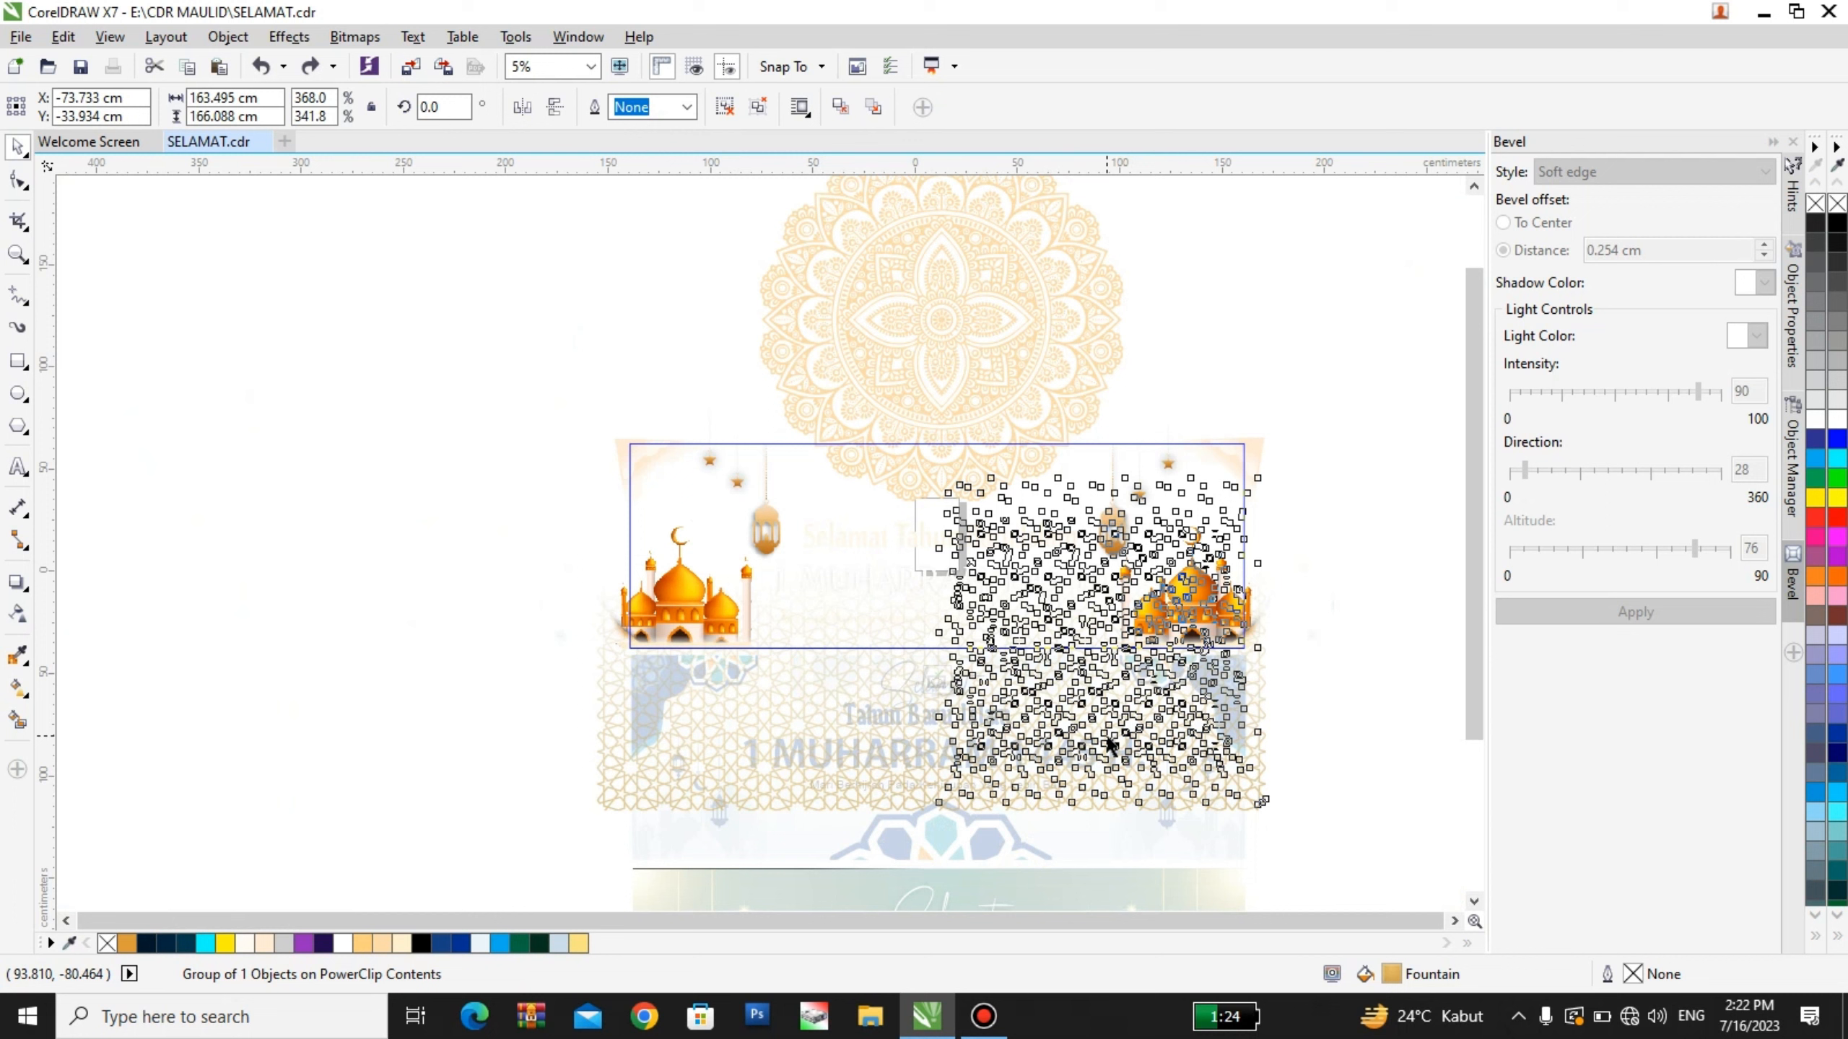
pyautogui.keyDown('shift'); pyautogui.click(912, 726); pyautogui.keyUp('shift')
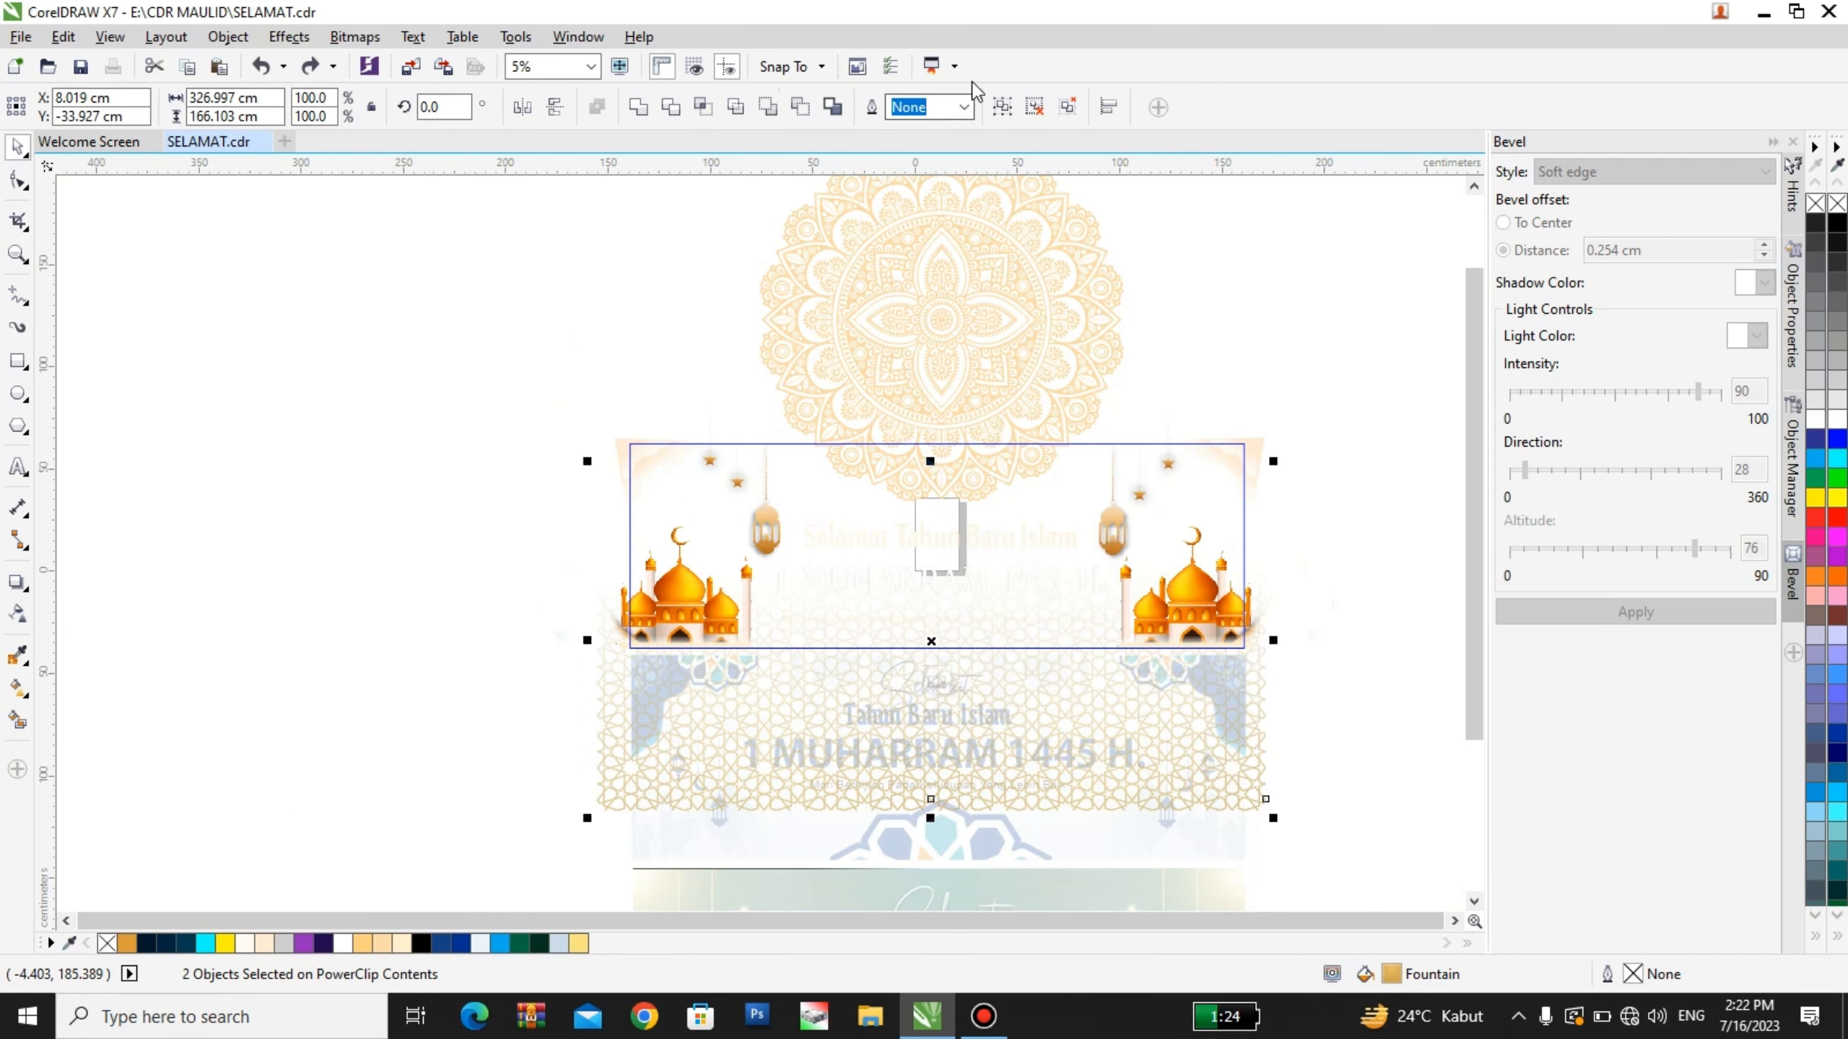
pyautogui.click(1001, 107)
# Try to rotate the cloud ornament at the banner frame's upper-right corner to about 139 degrees
pyautogui.click(1262, 439)
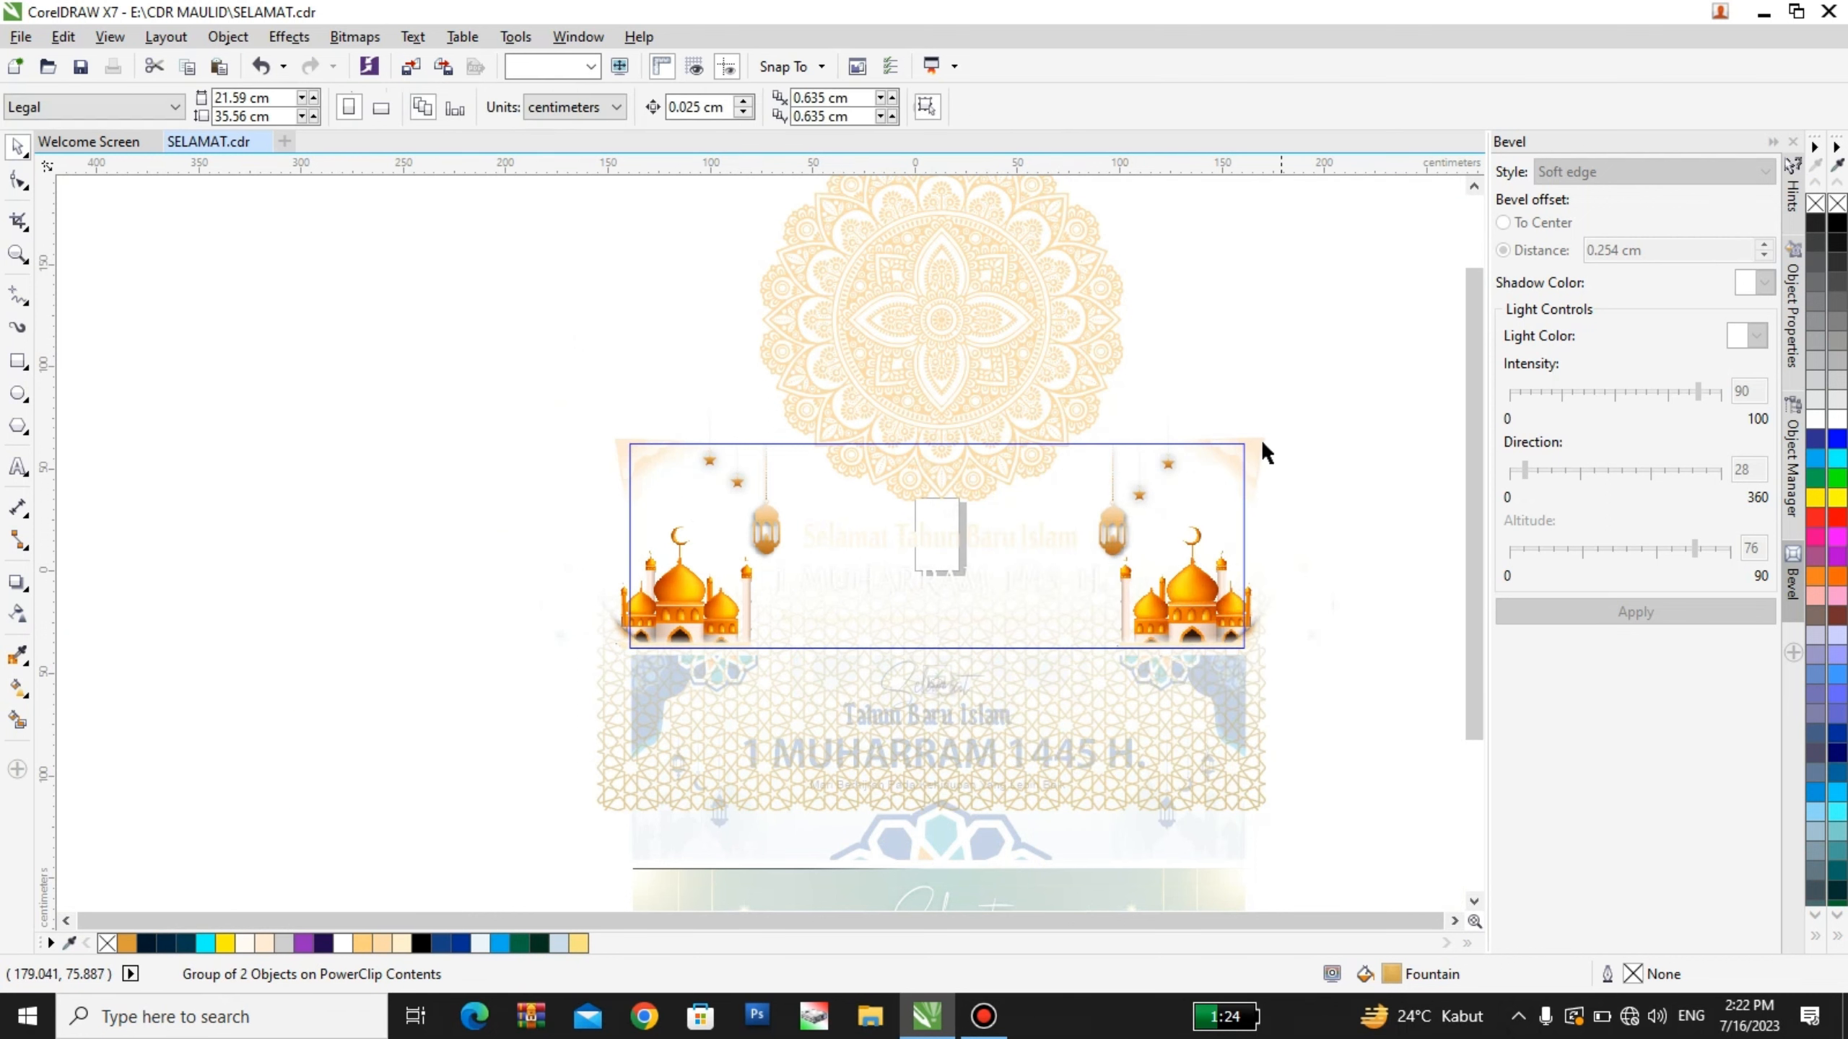
pyautogui.scroll(5, 1244, 446)
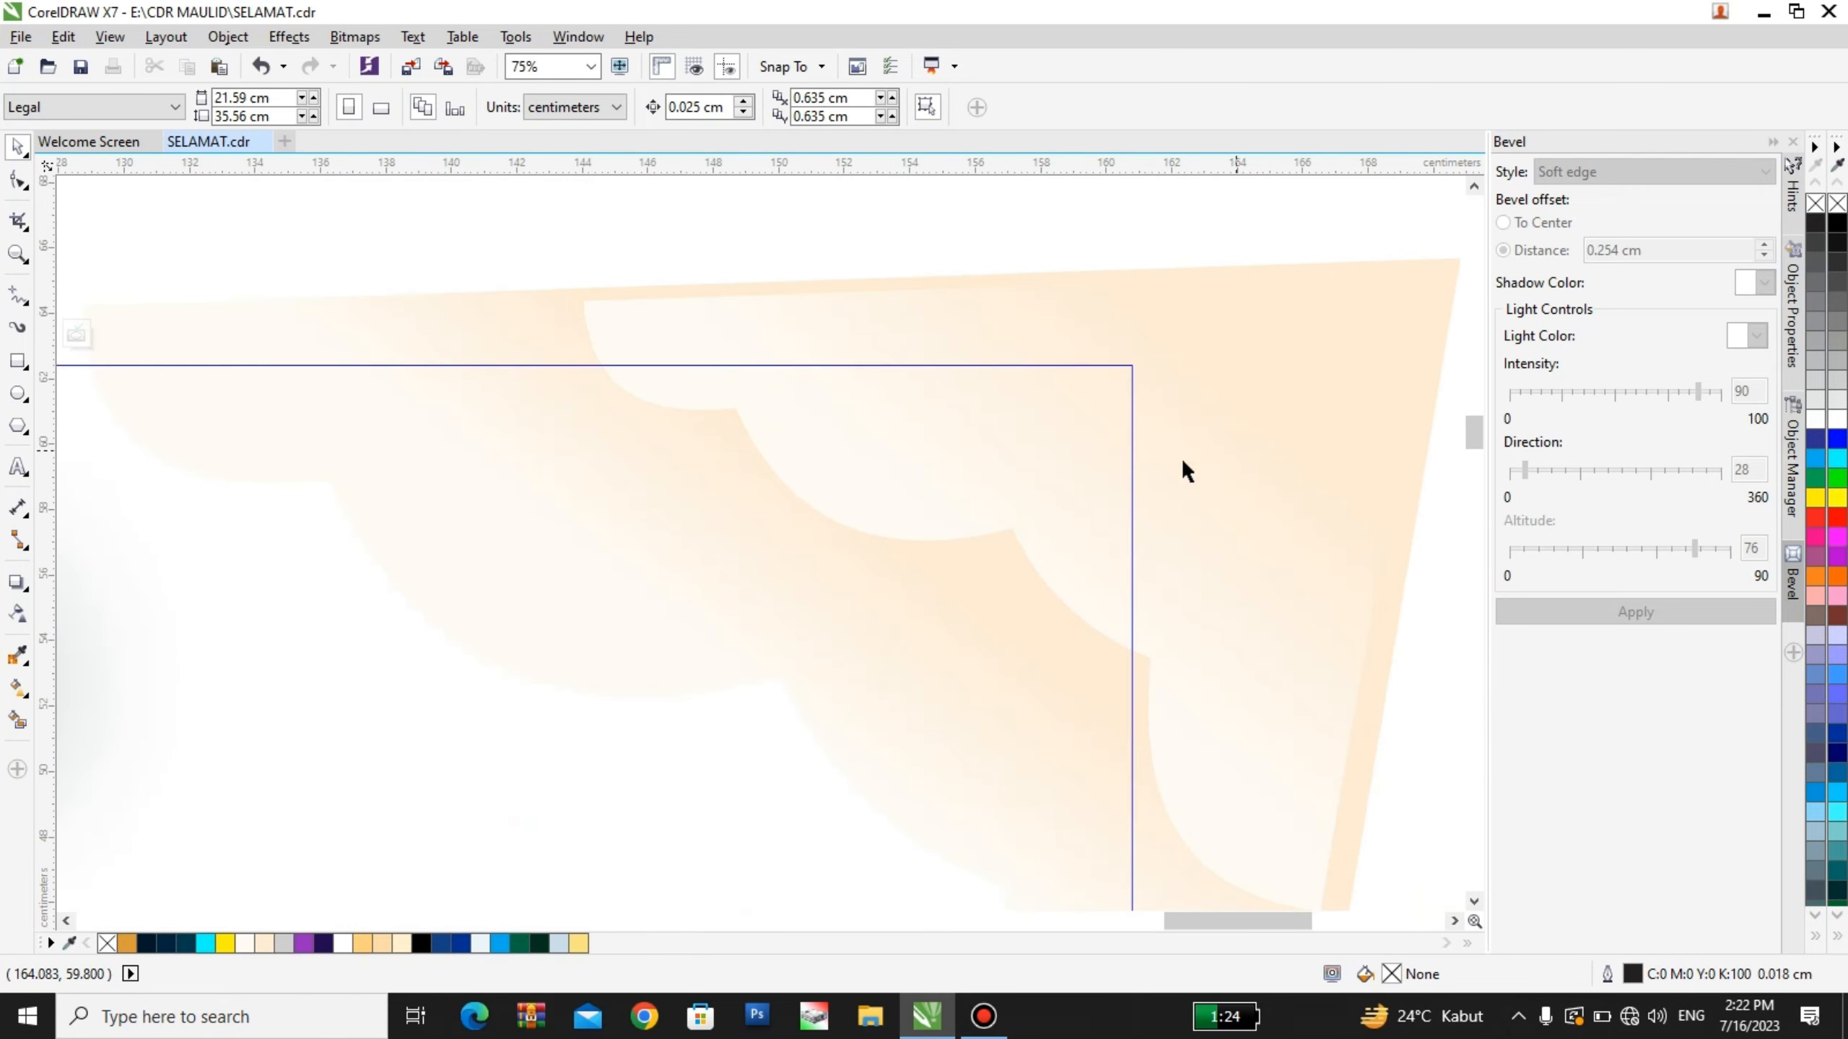
pyautogui.click(879, 662)
pyautogui.scroll(-2, 878, 644)
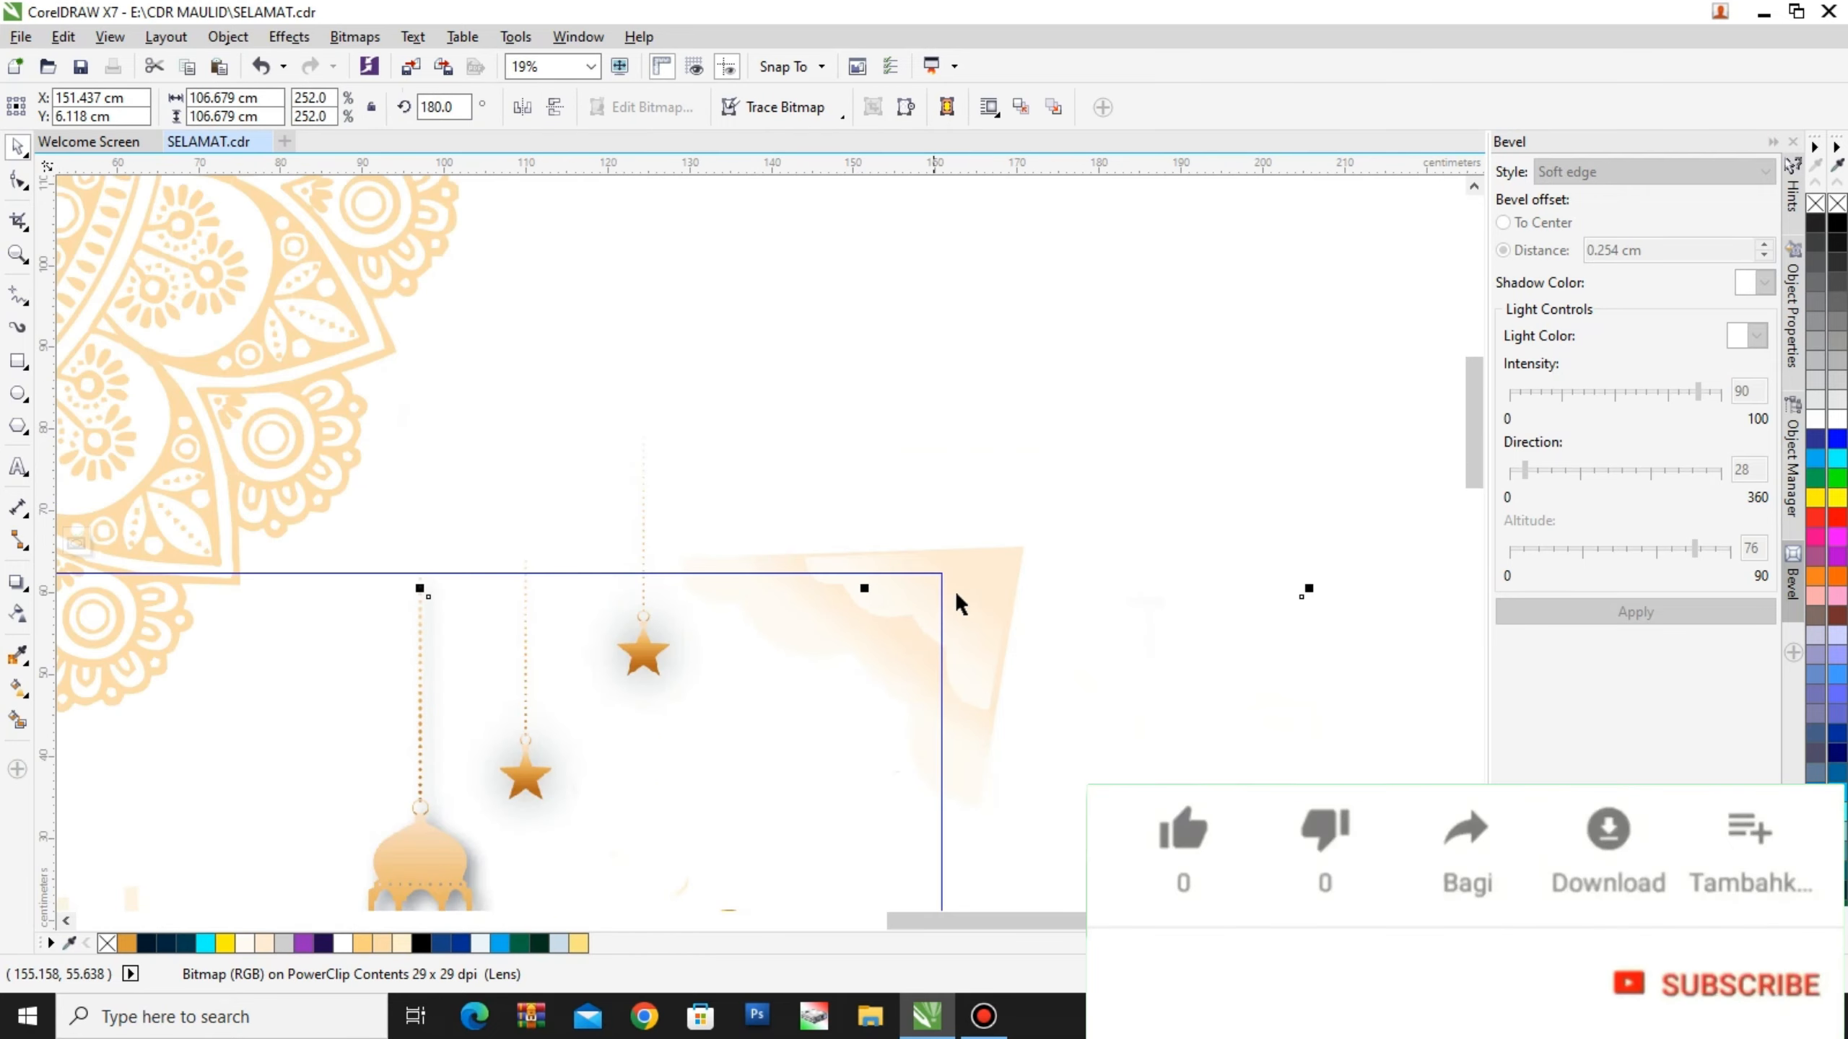
pyautogui.click(960, 587)
pyautogui.scroll(1, 853, 631)
pyautogui.click(852, 655)
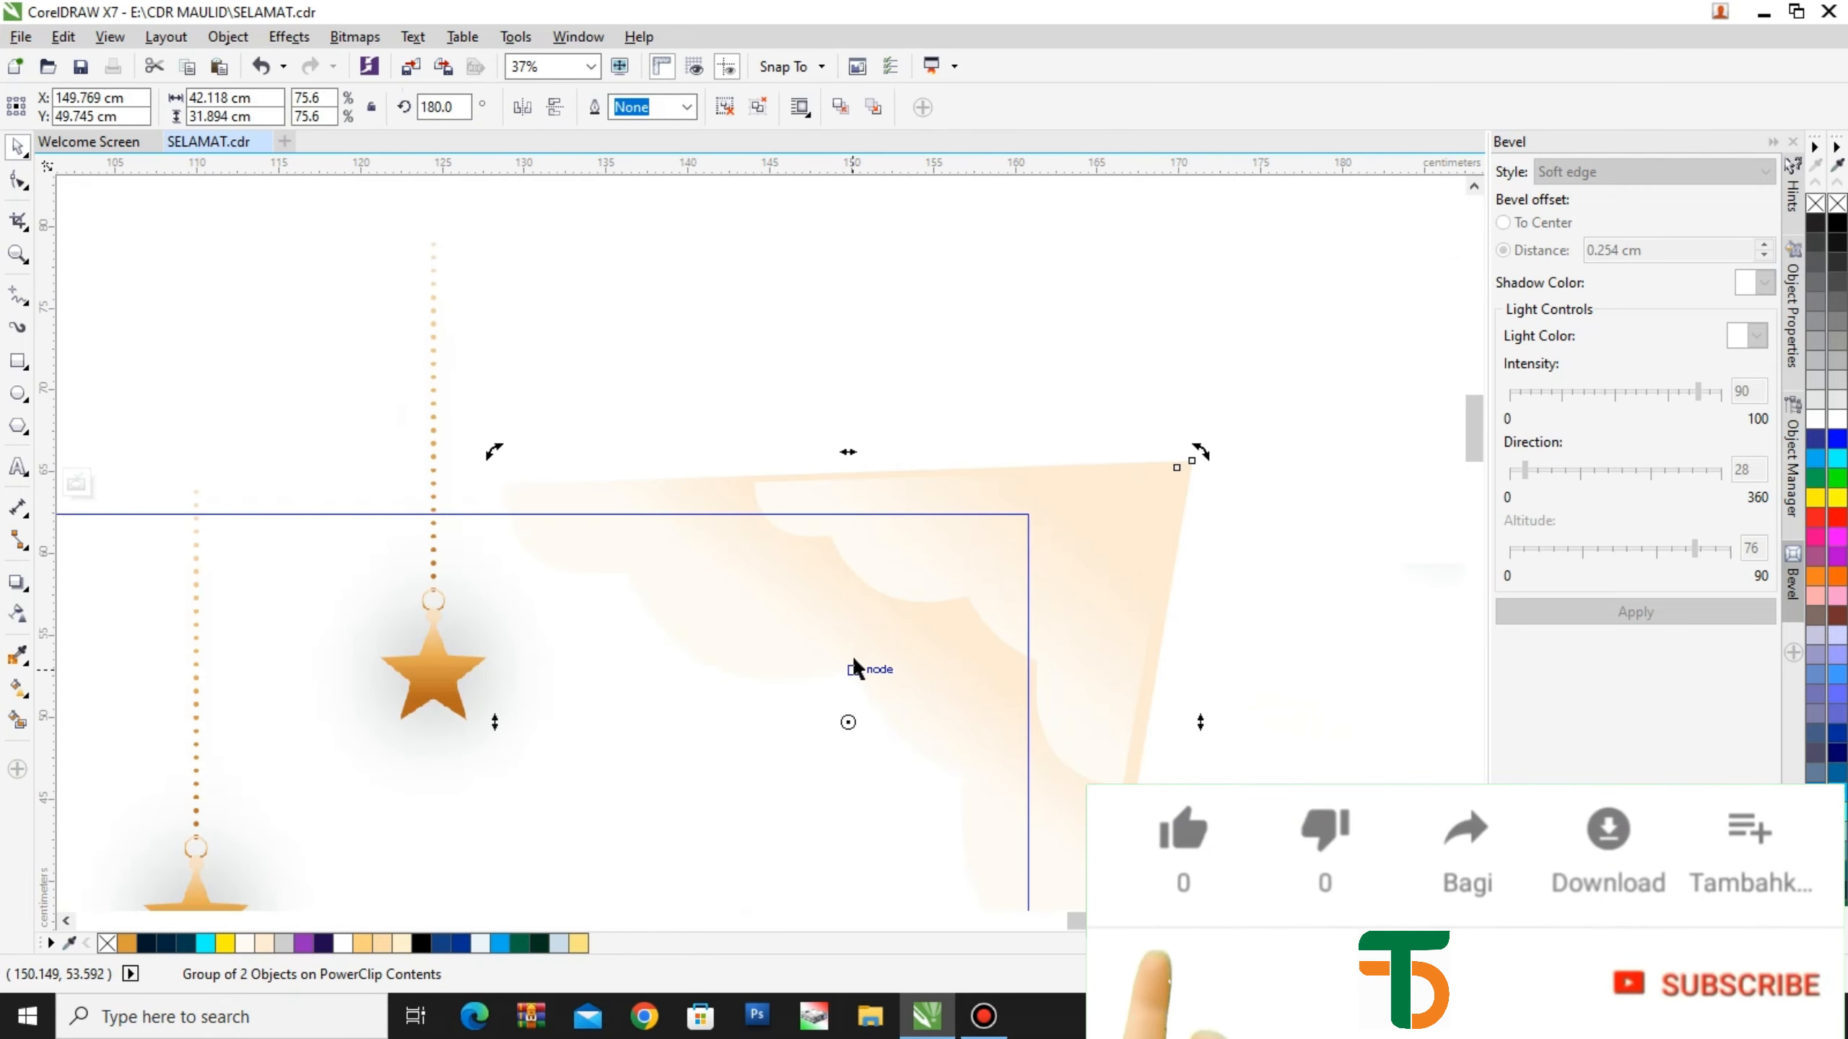
pyautogui.moveTo(852, 656); pyautogui.dragTo(952, 619)
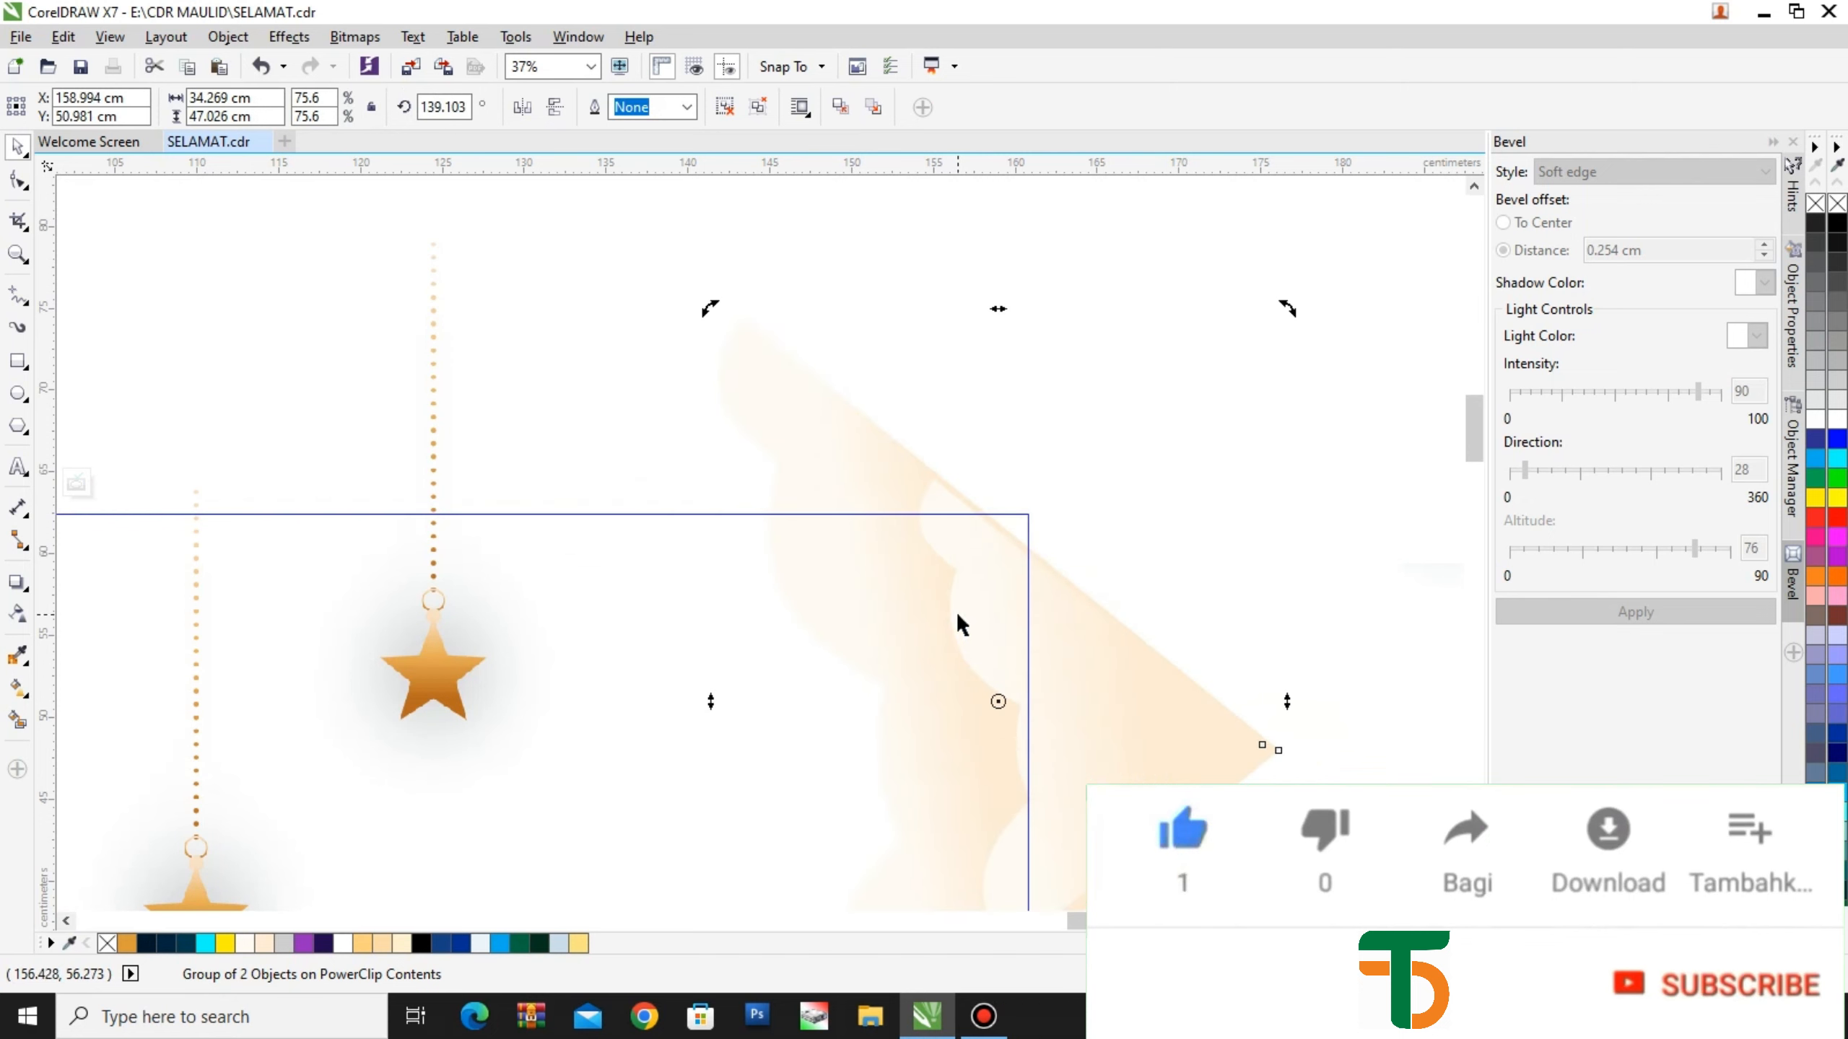
pyautogui.hotkey('ctrl', 'z')
pyautogui.click(805, 359)
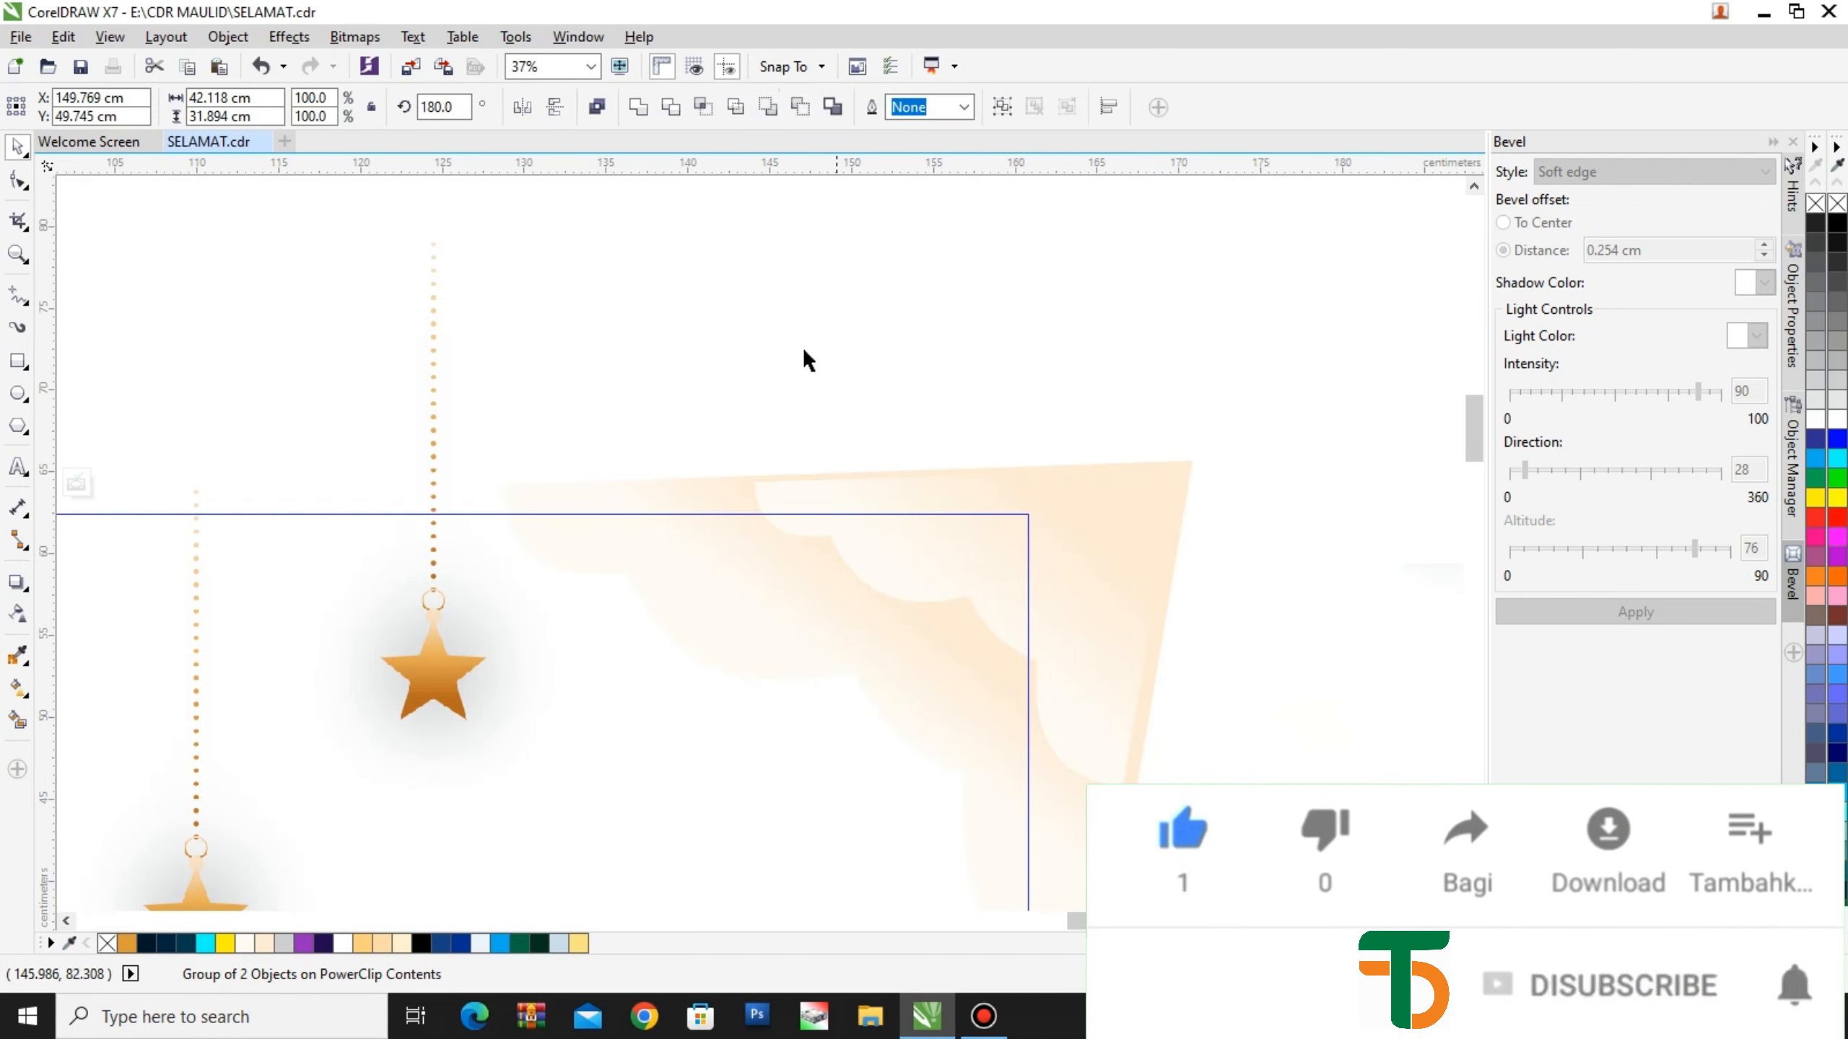
# Inspect the gradient fill of the inner cloud shape in the upper-right corner ornament with the Interactive Fill tool
pyautogui.click(713, 574)
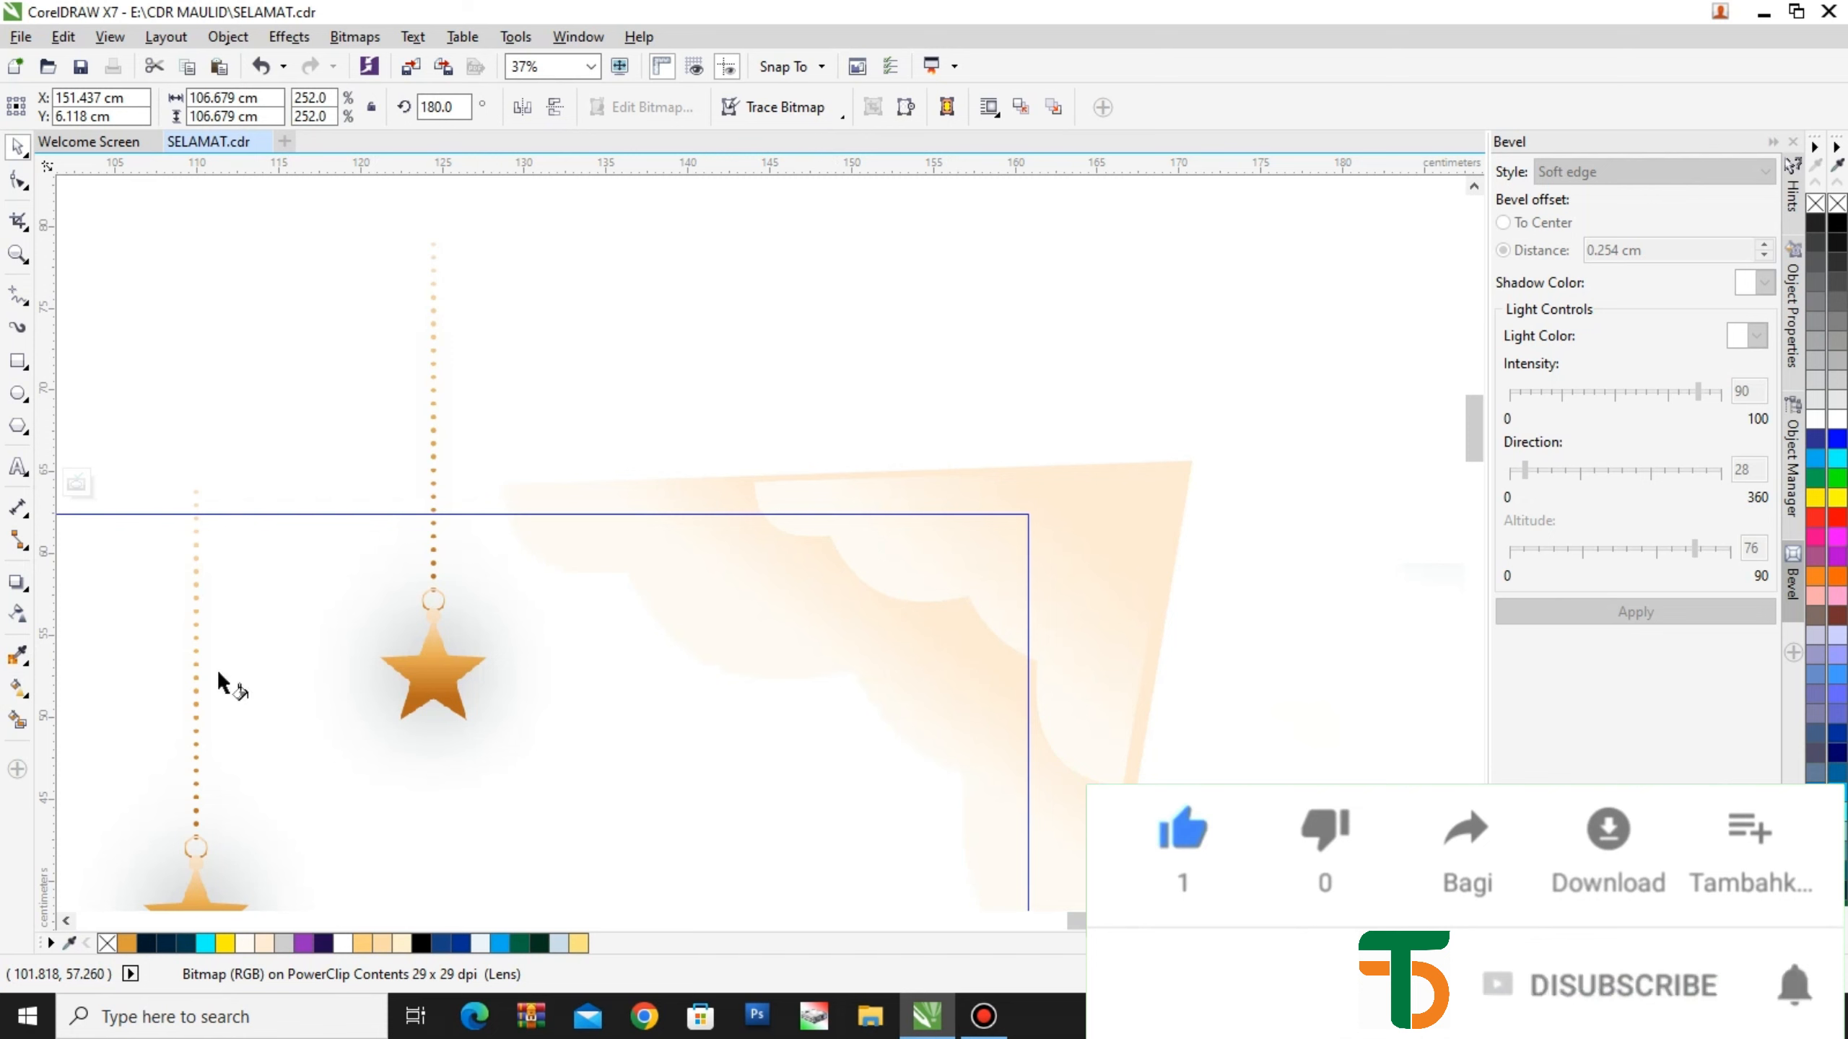
pyautogui.click(941, 553)
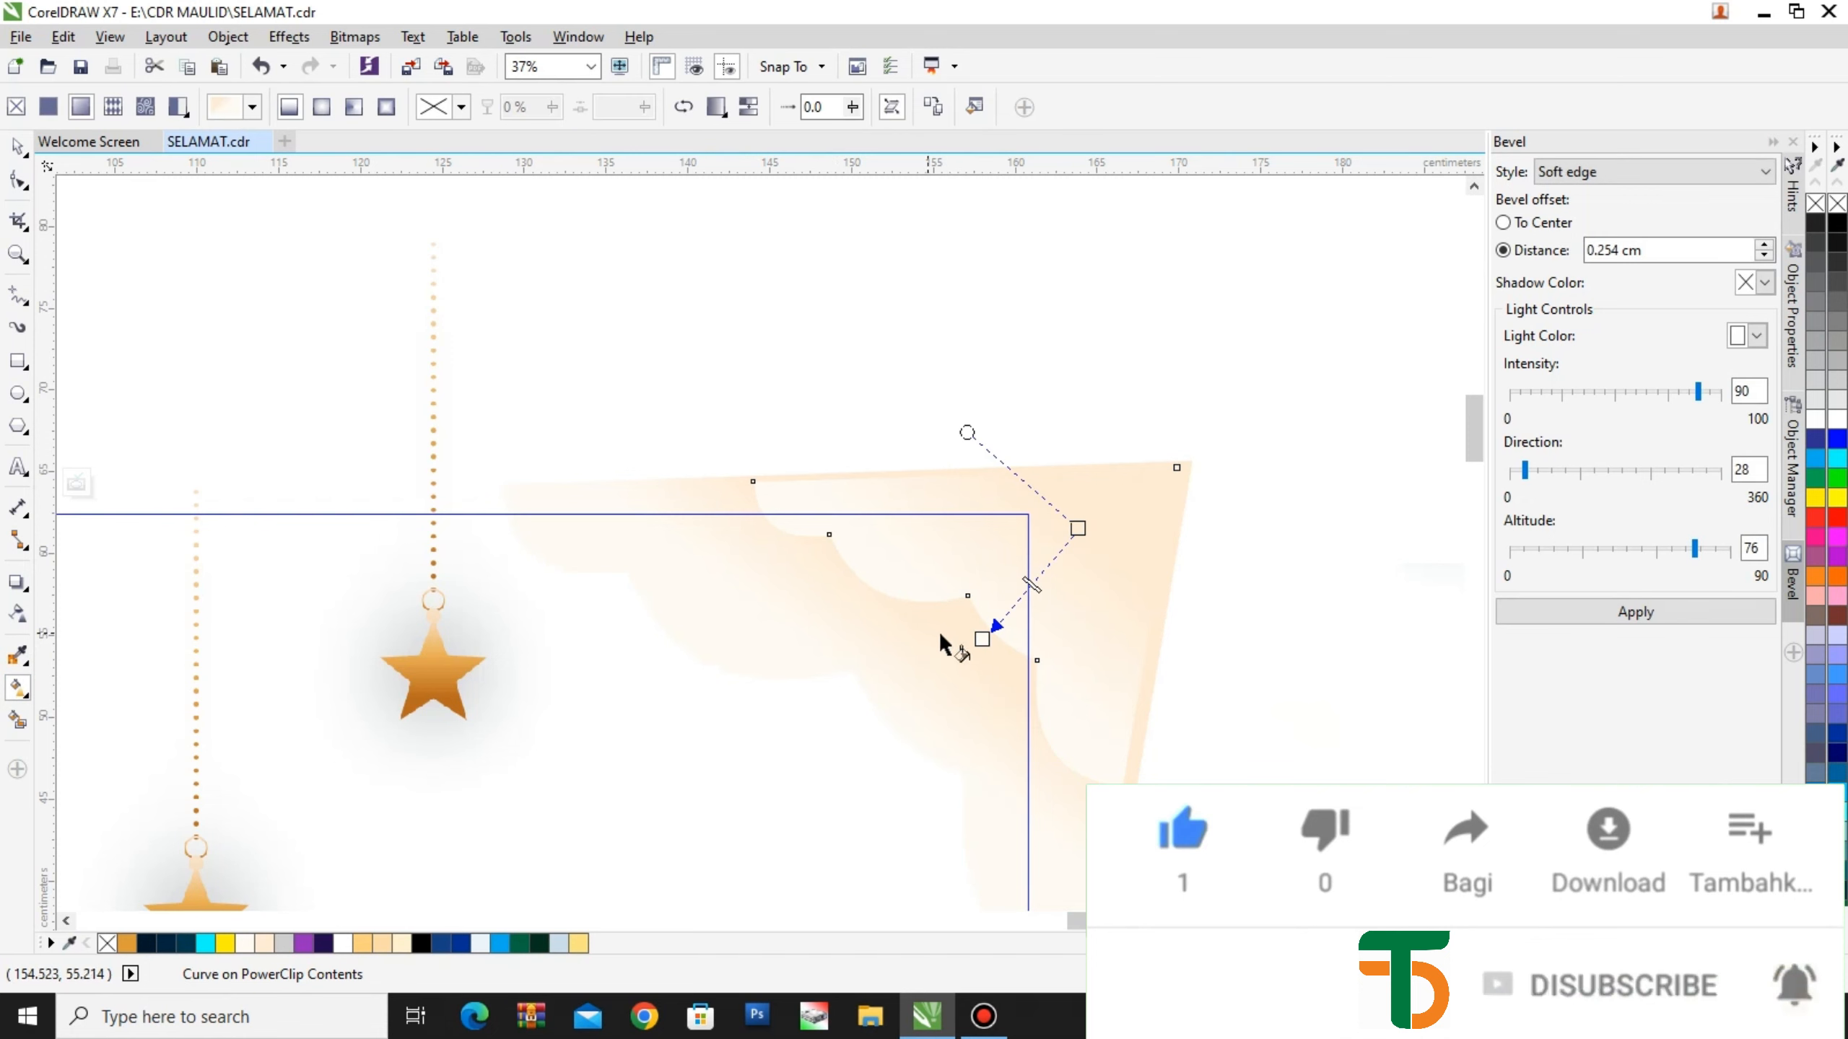
pyautogui.scroll(2, 981, 639)
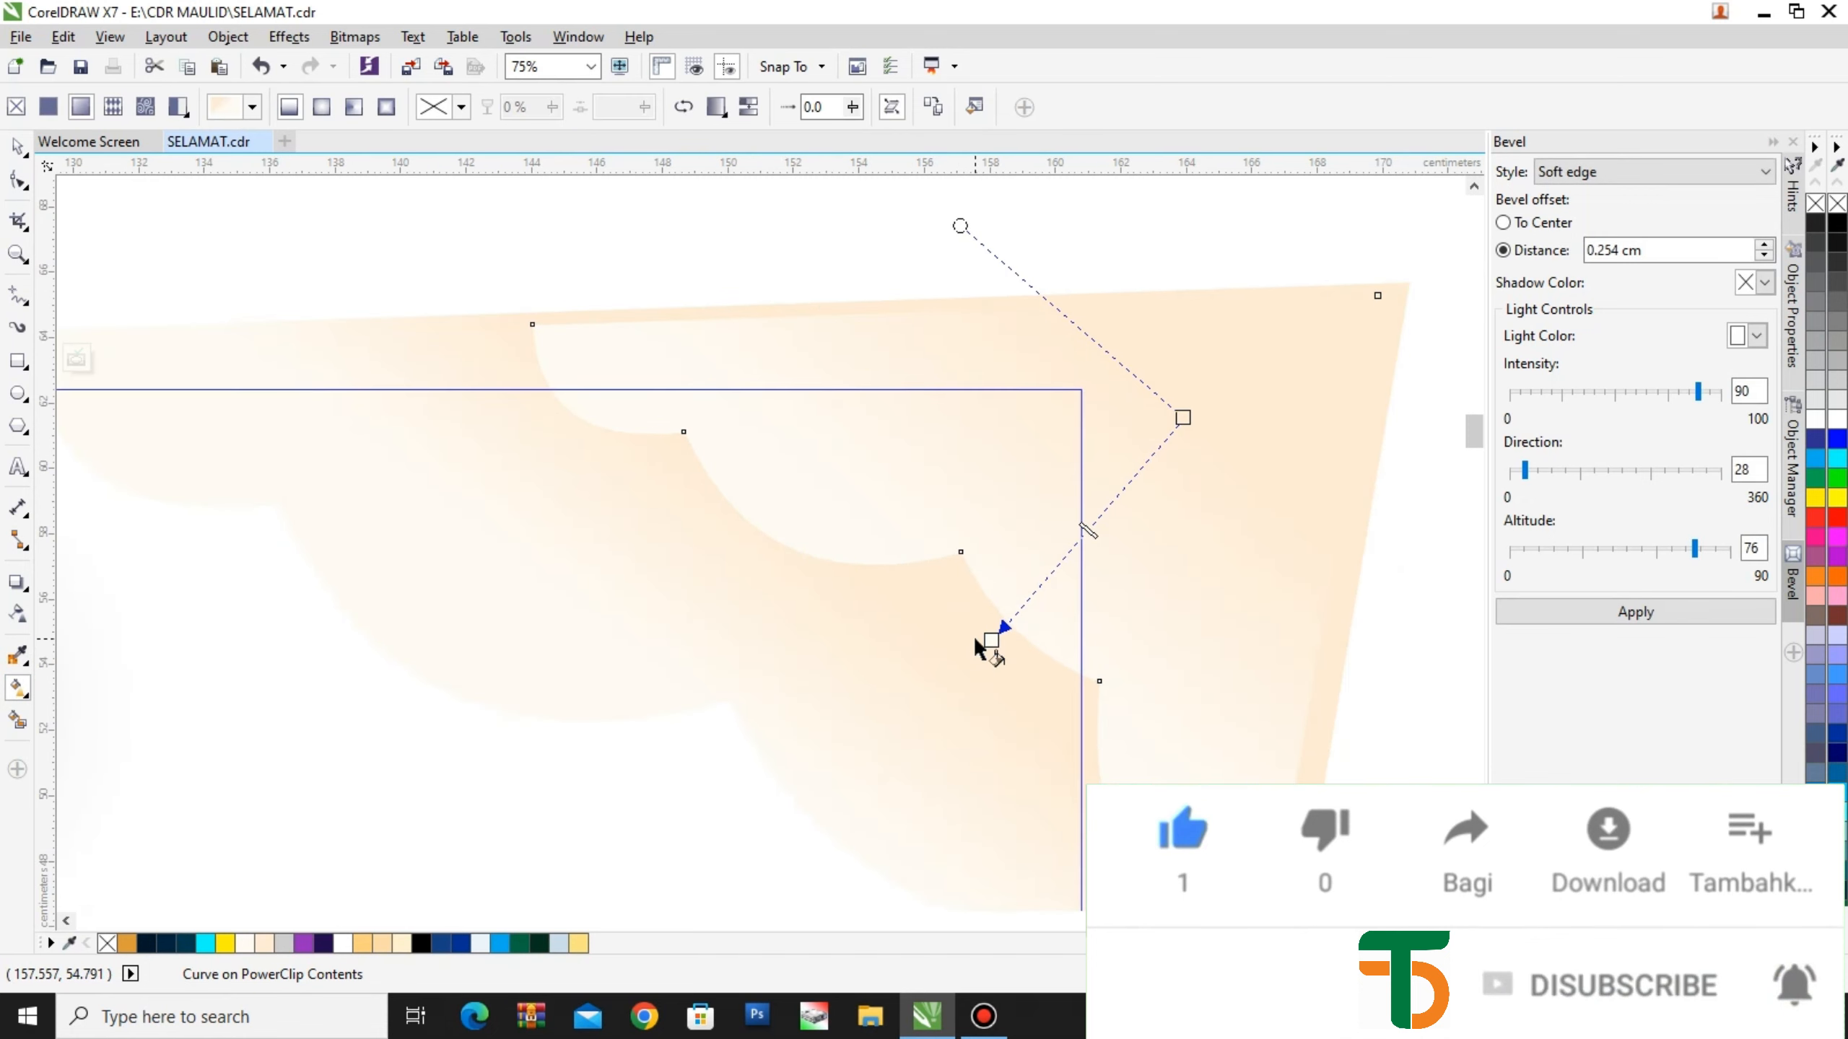
pyautogui.click(973, 635)
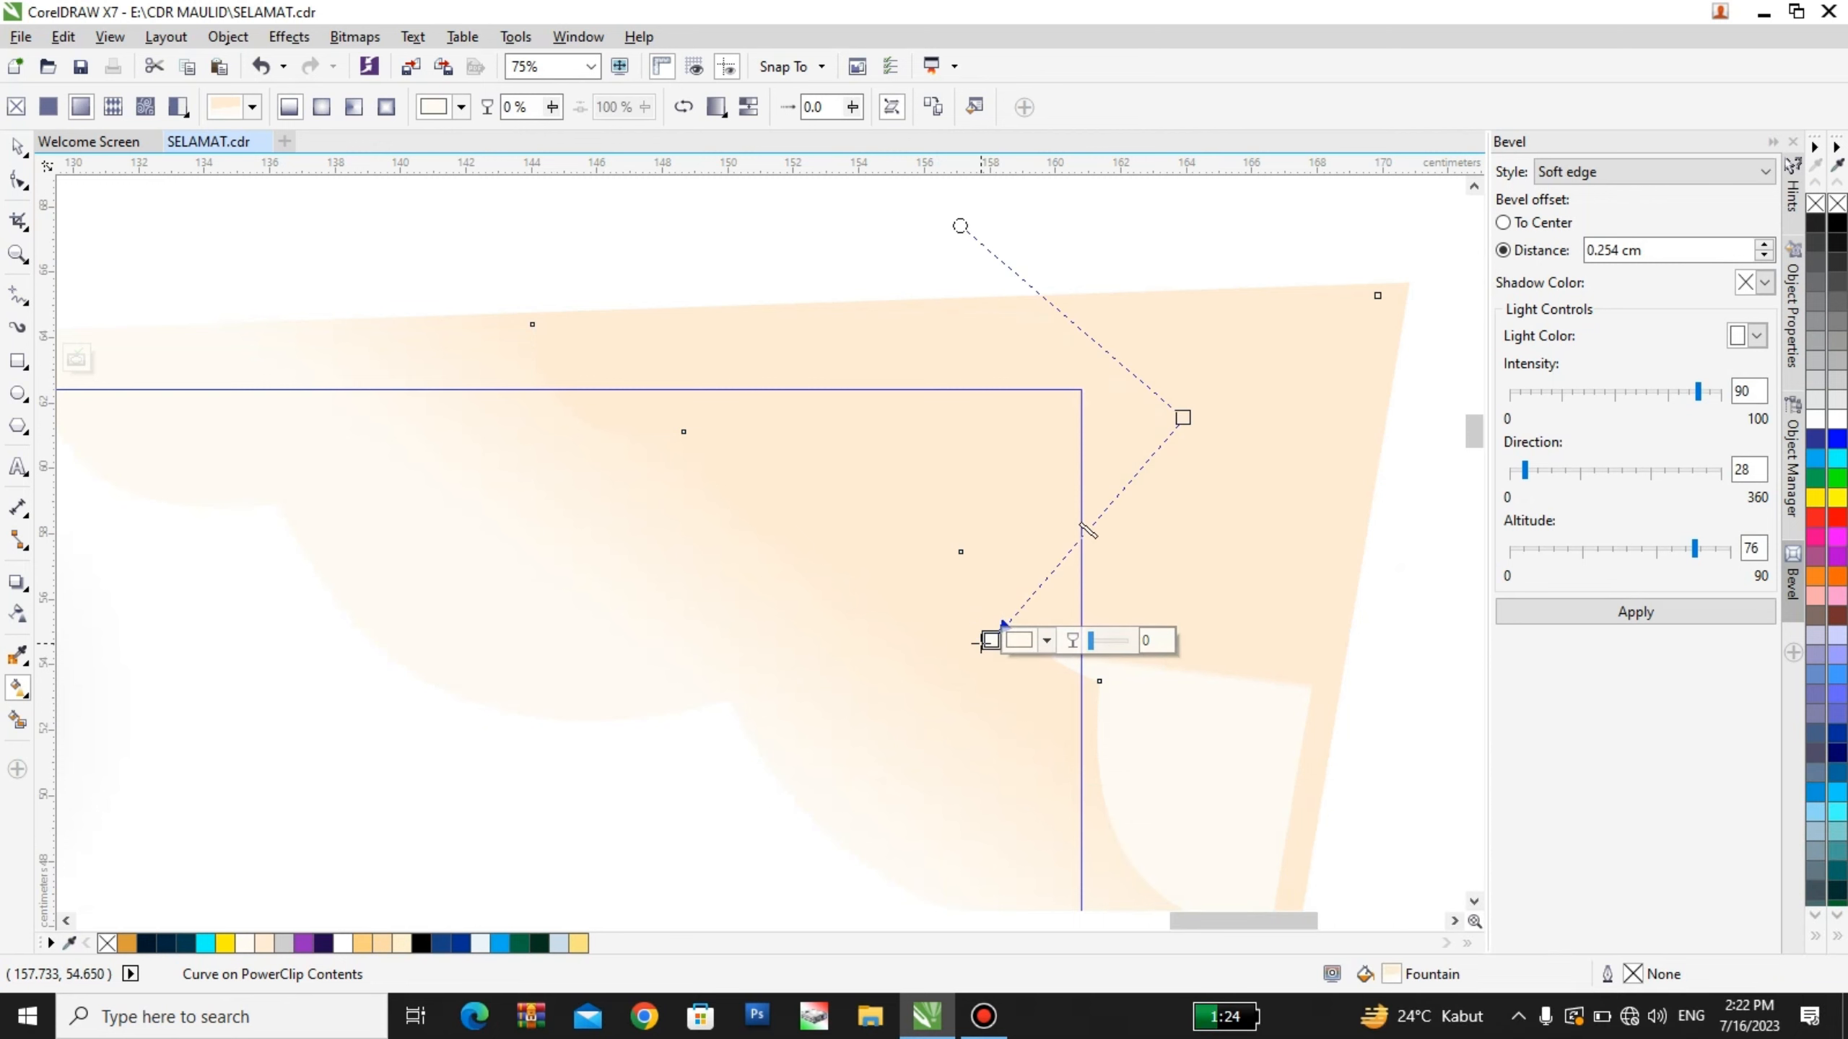
pyautogui.scroll(2, 979, 641)
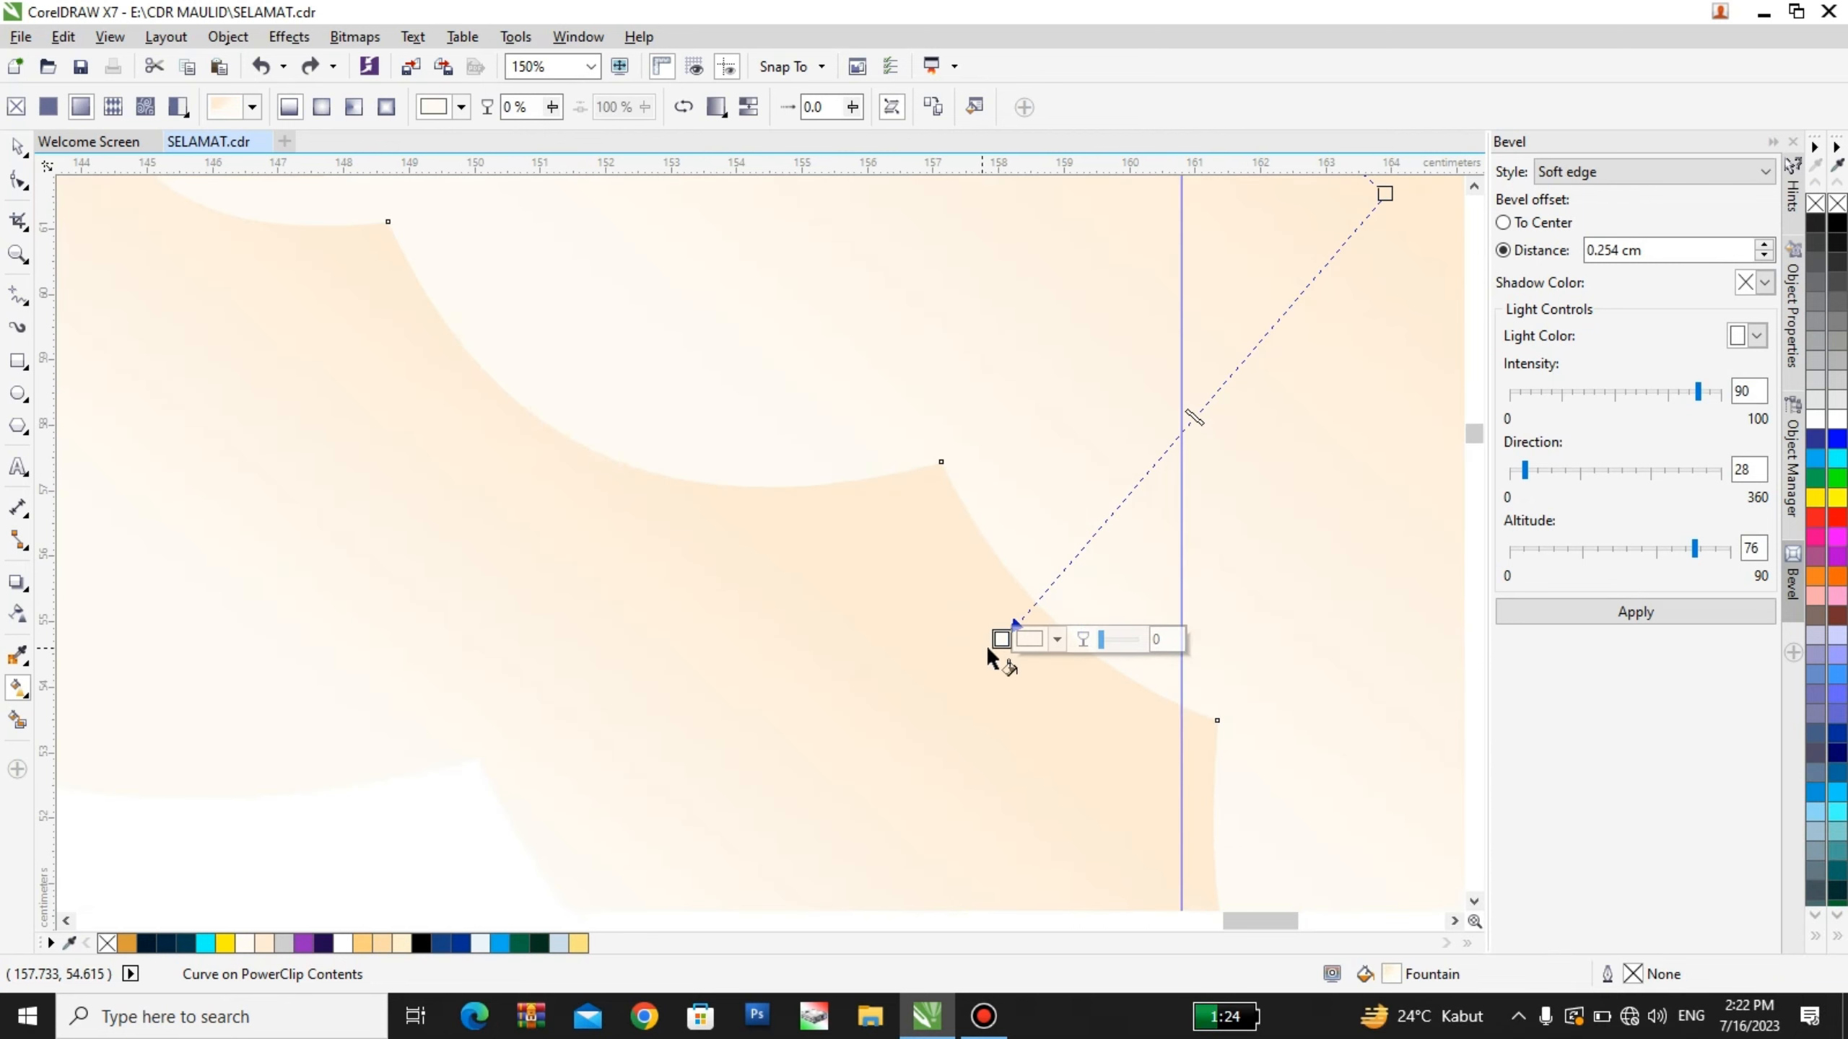
pyautogui.scroll(-4, 947, 460)
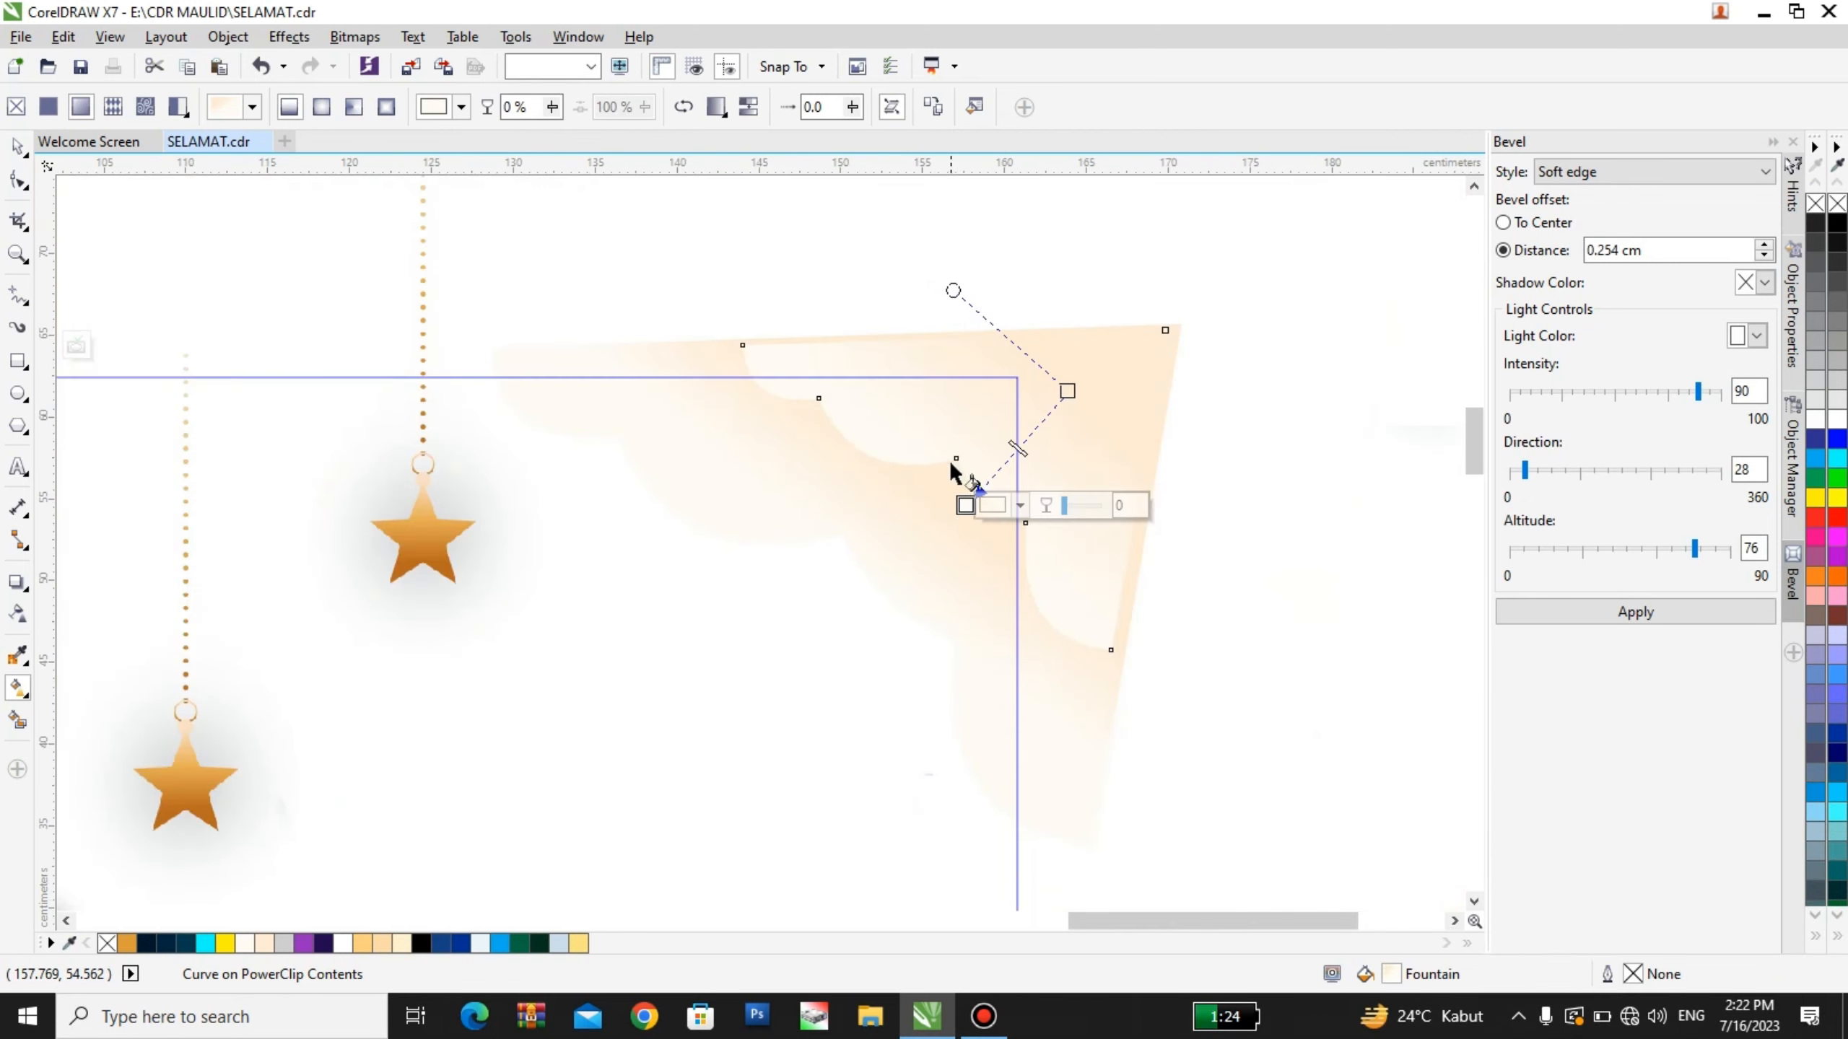
pyautogui.click(18, 146)
pyautogui.click(1081, 726)
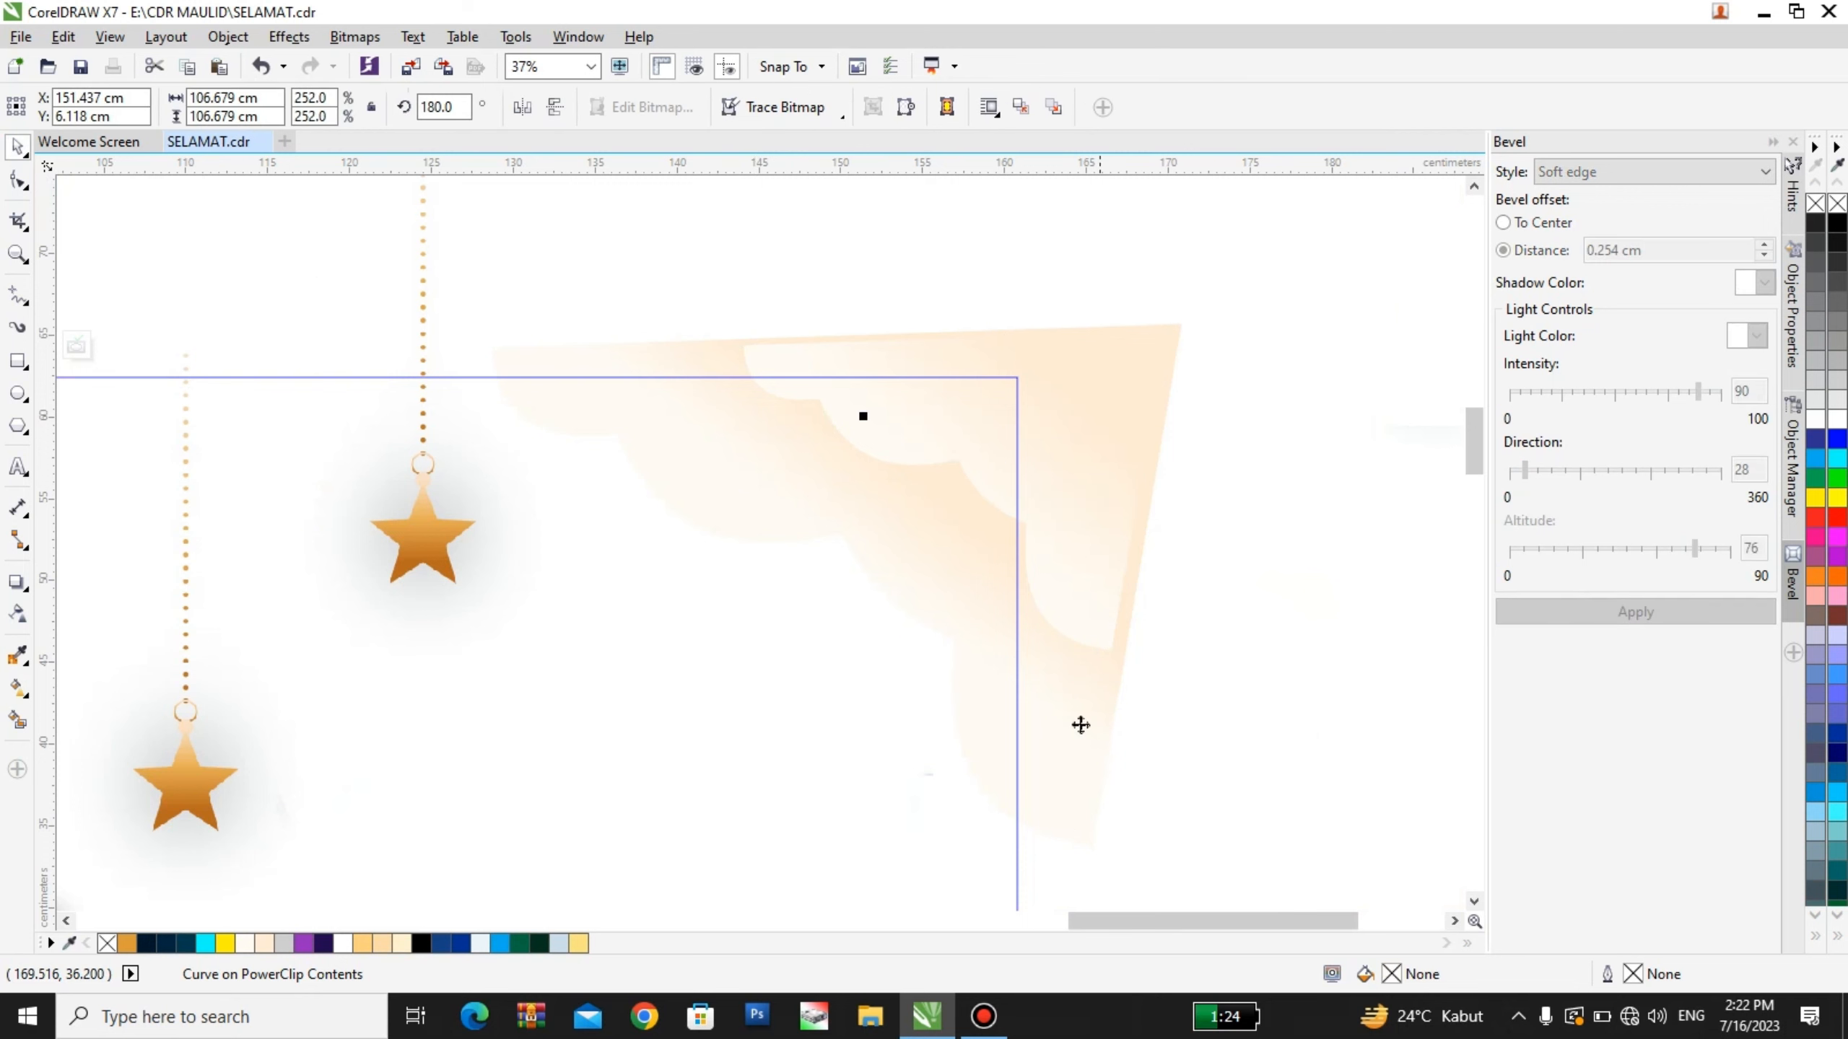
# Inspect the gradient fill of the outer cloud shape in the upper-right corner ornament with the Interactive Fill tool
pyautogui.click(612, 354)
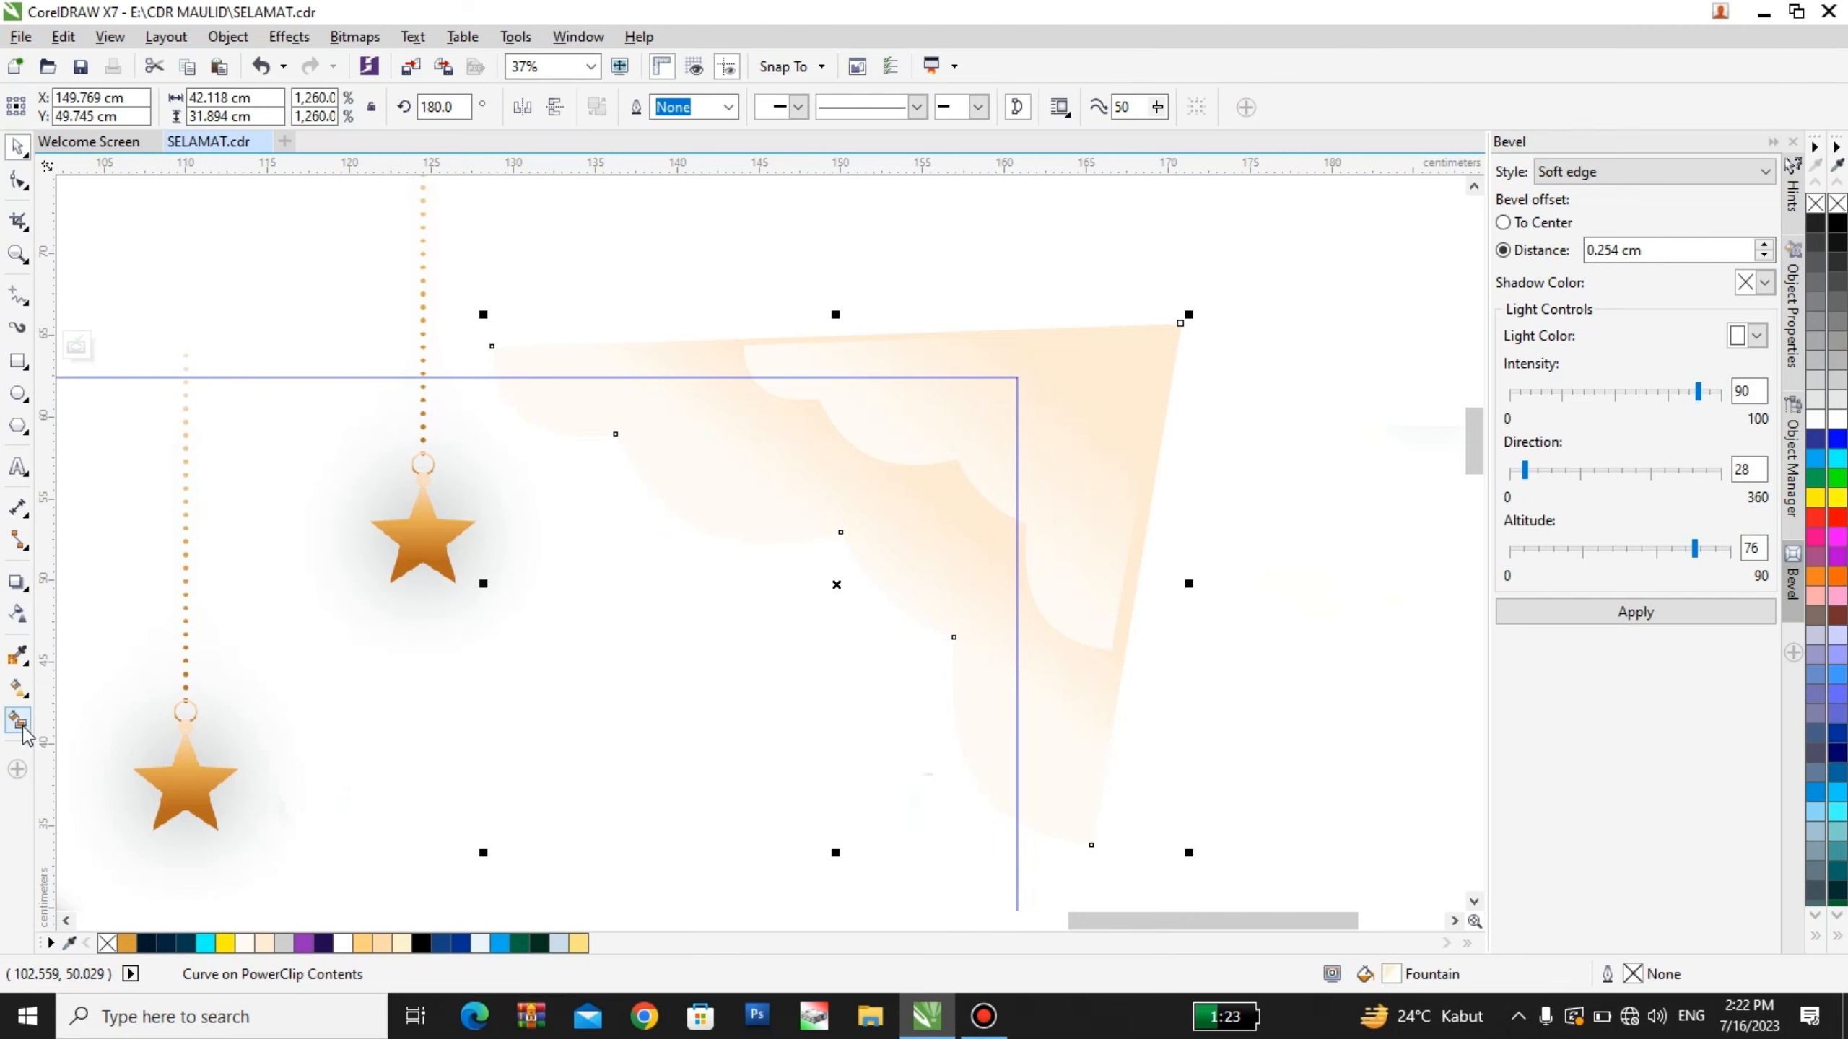
pyautogui.click(23, 689)
pyautogui.moveTo(854, 558)
pyautogui.mouseDown()
pyautogui.moveTo(821, 606)
pyautogui.moveTo(854, 587)
pyautogui.mouseUp()
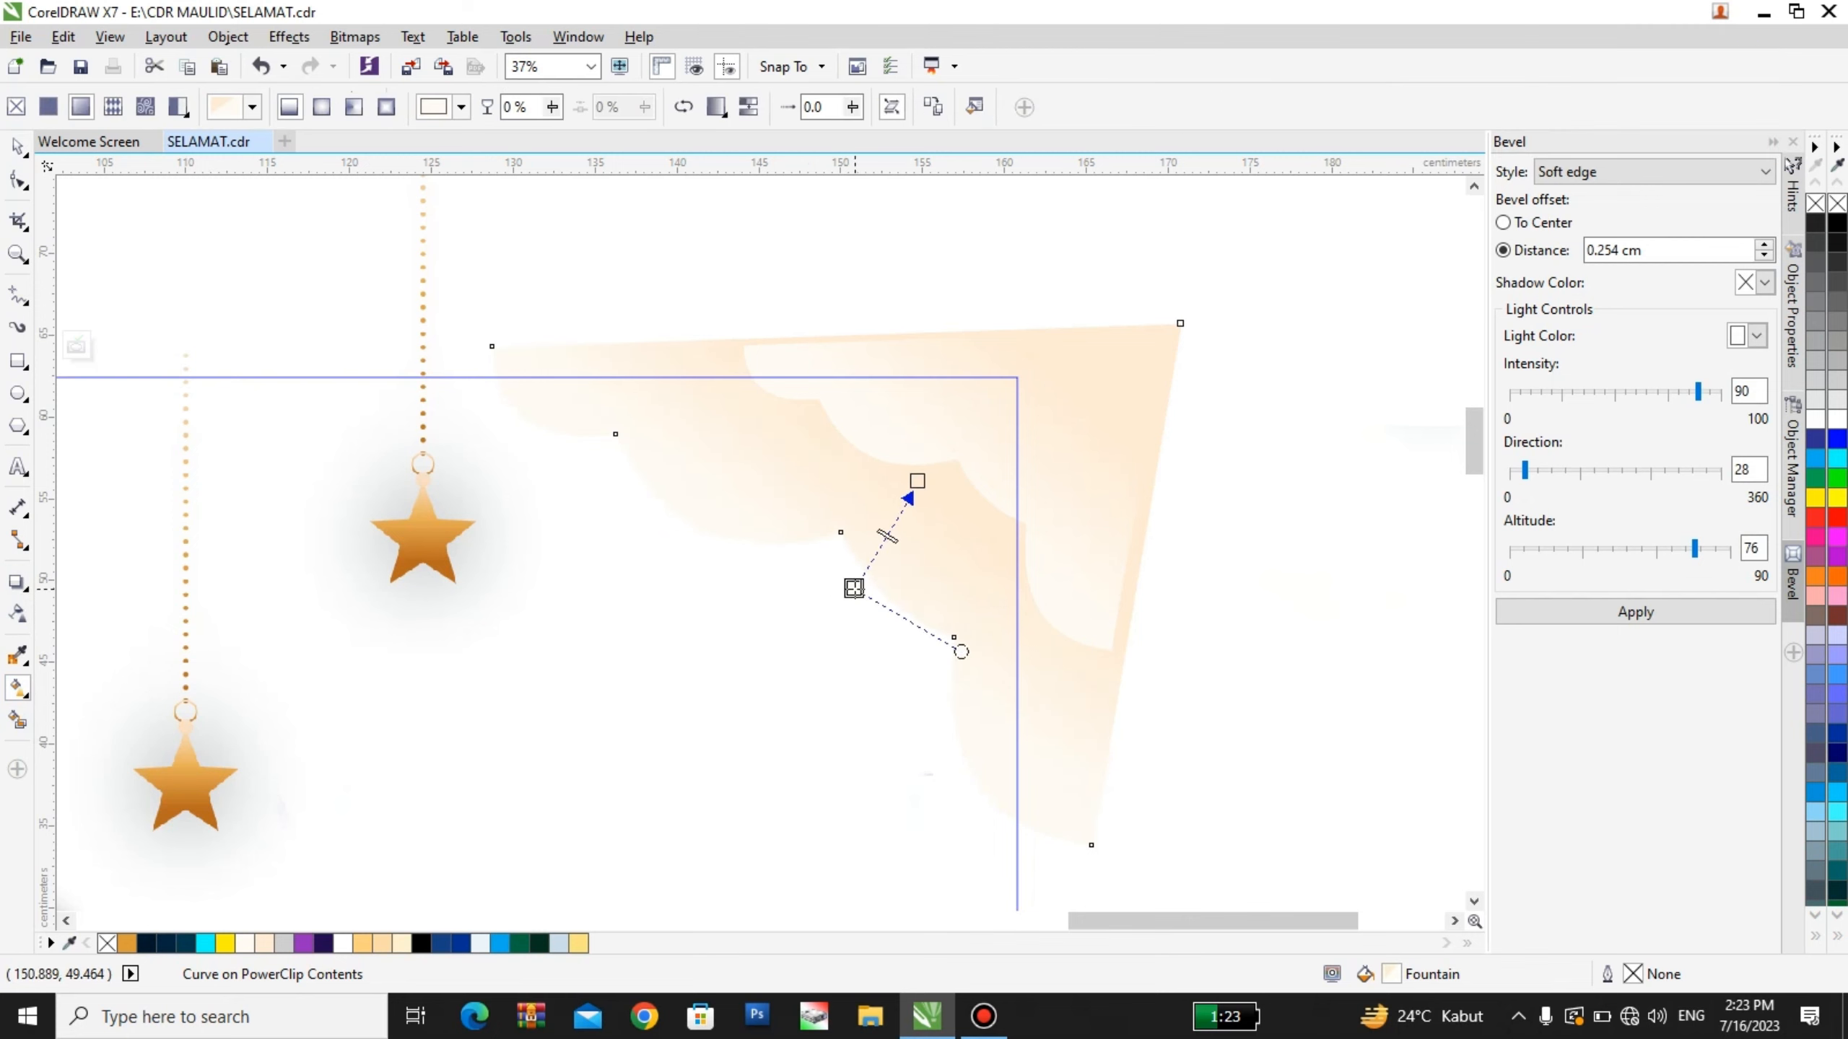
pyautogui.click(19, 148)
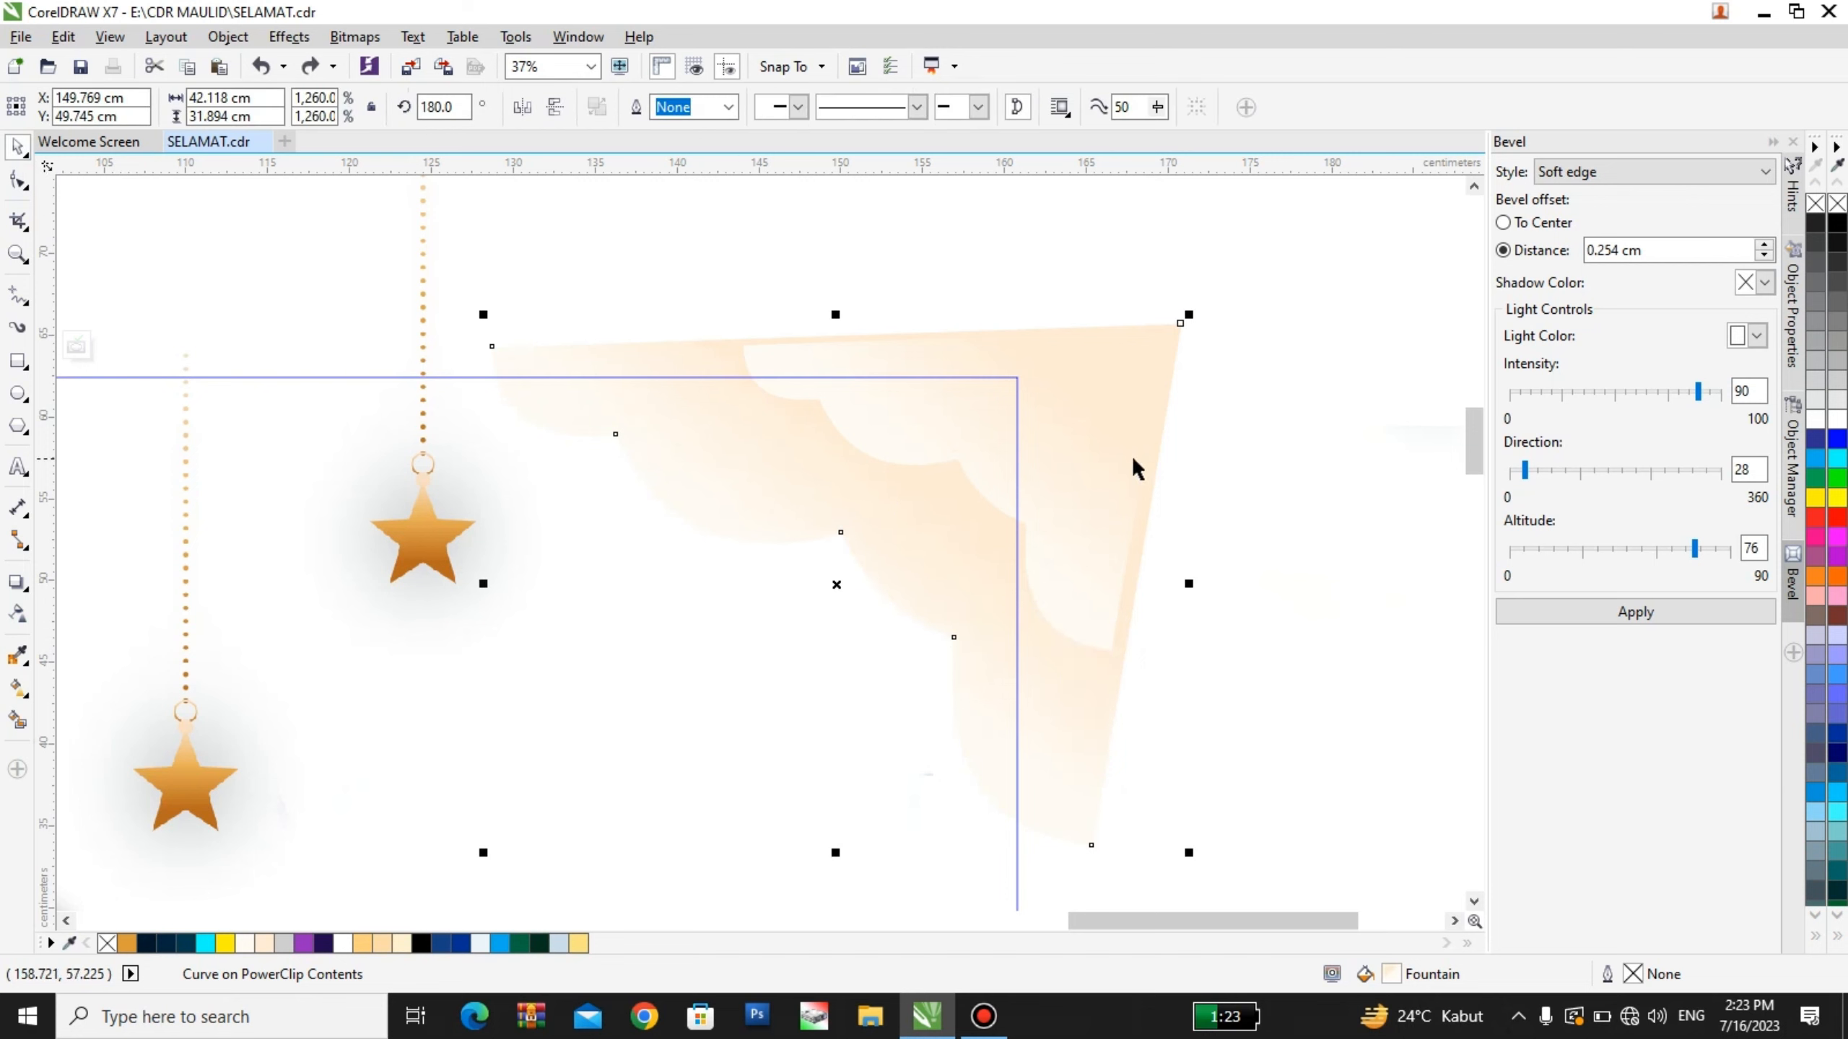
# Try a 40% Black fill on the outer cloud shape, and undo it together with the earlier cloud ornament and star pattern changes
pyautogui.click(1837, 340)
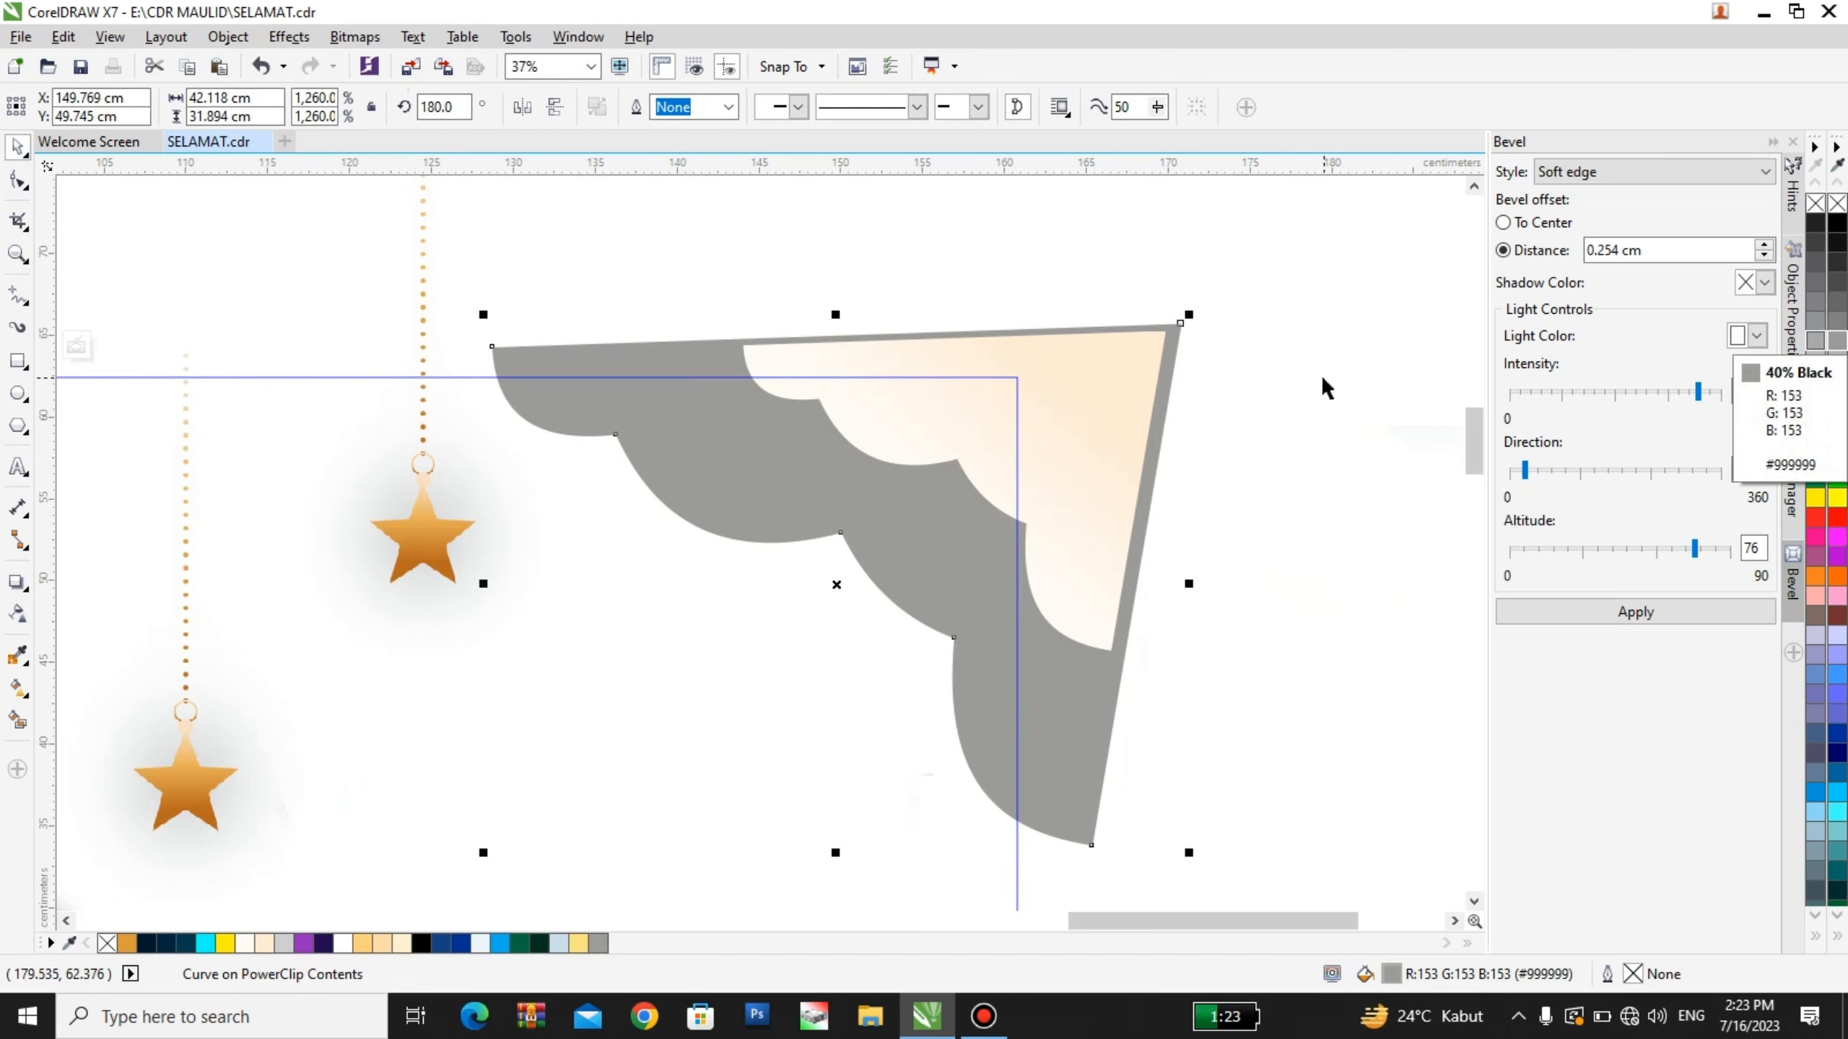
pyautogui.hotkey('ctrl', 'z')
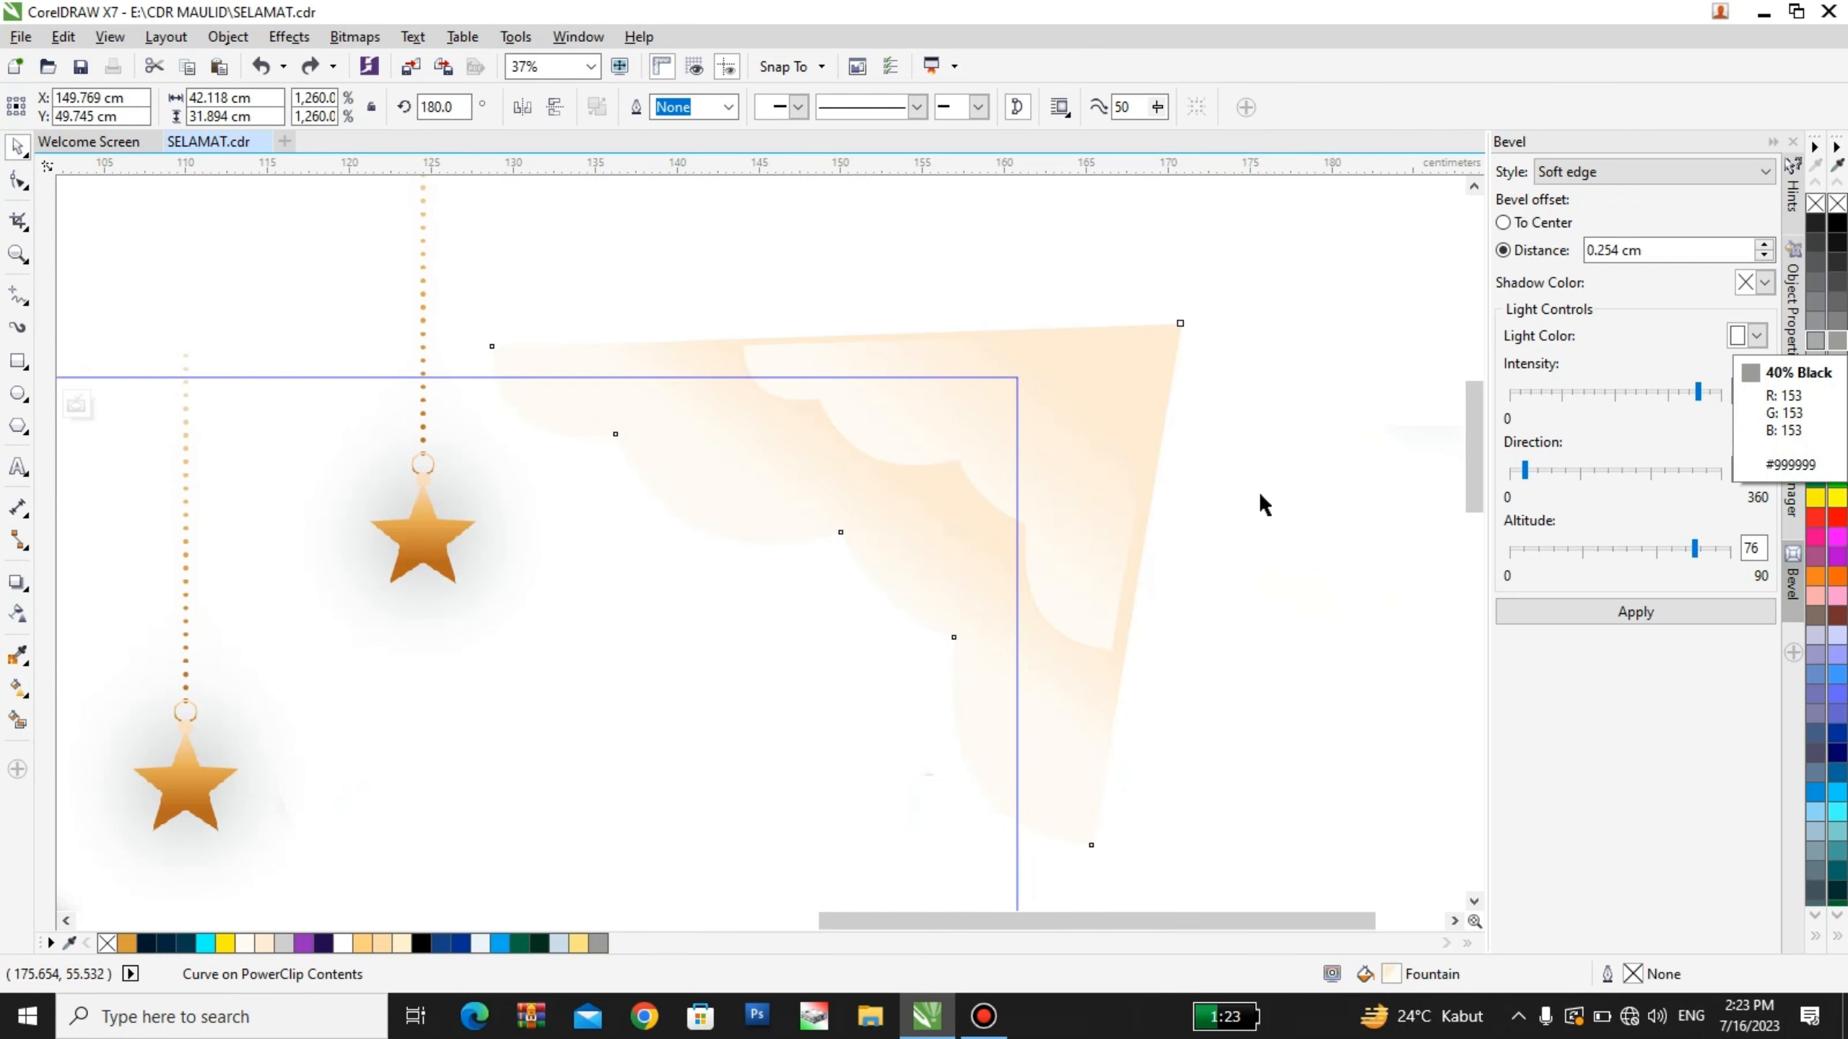
pyautogui.scroll(-2, 1259, 492)
pyautogui.hotkey('ctrl', 'z')
pyautogui.hotkey('ctrl', 'z')
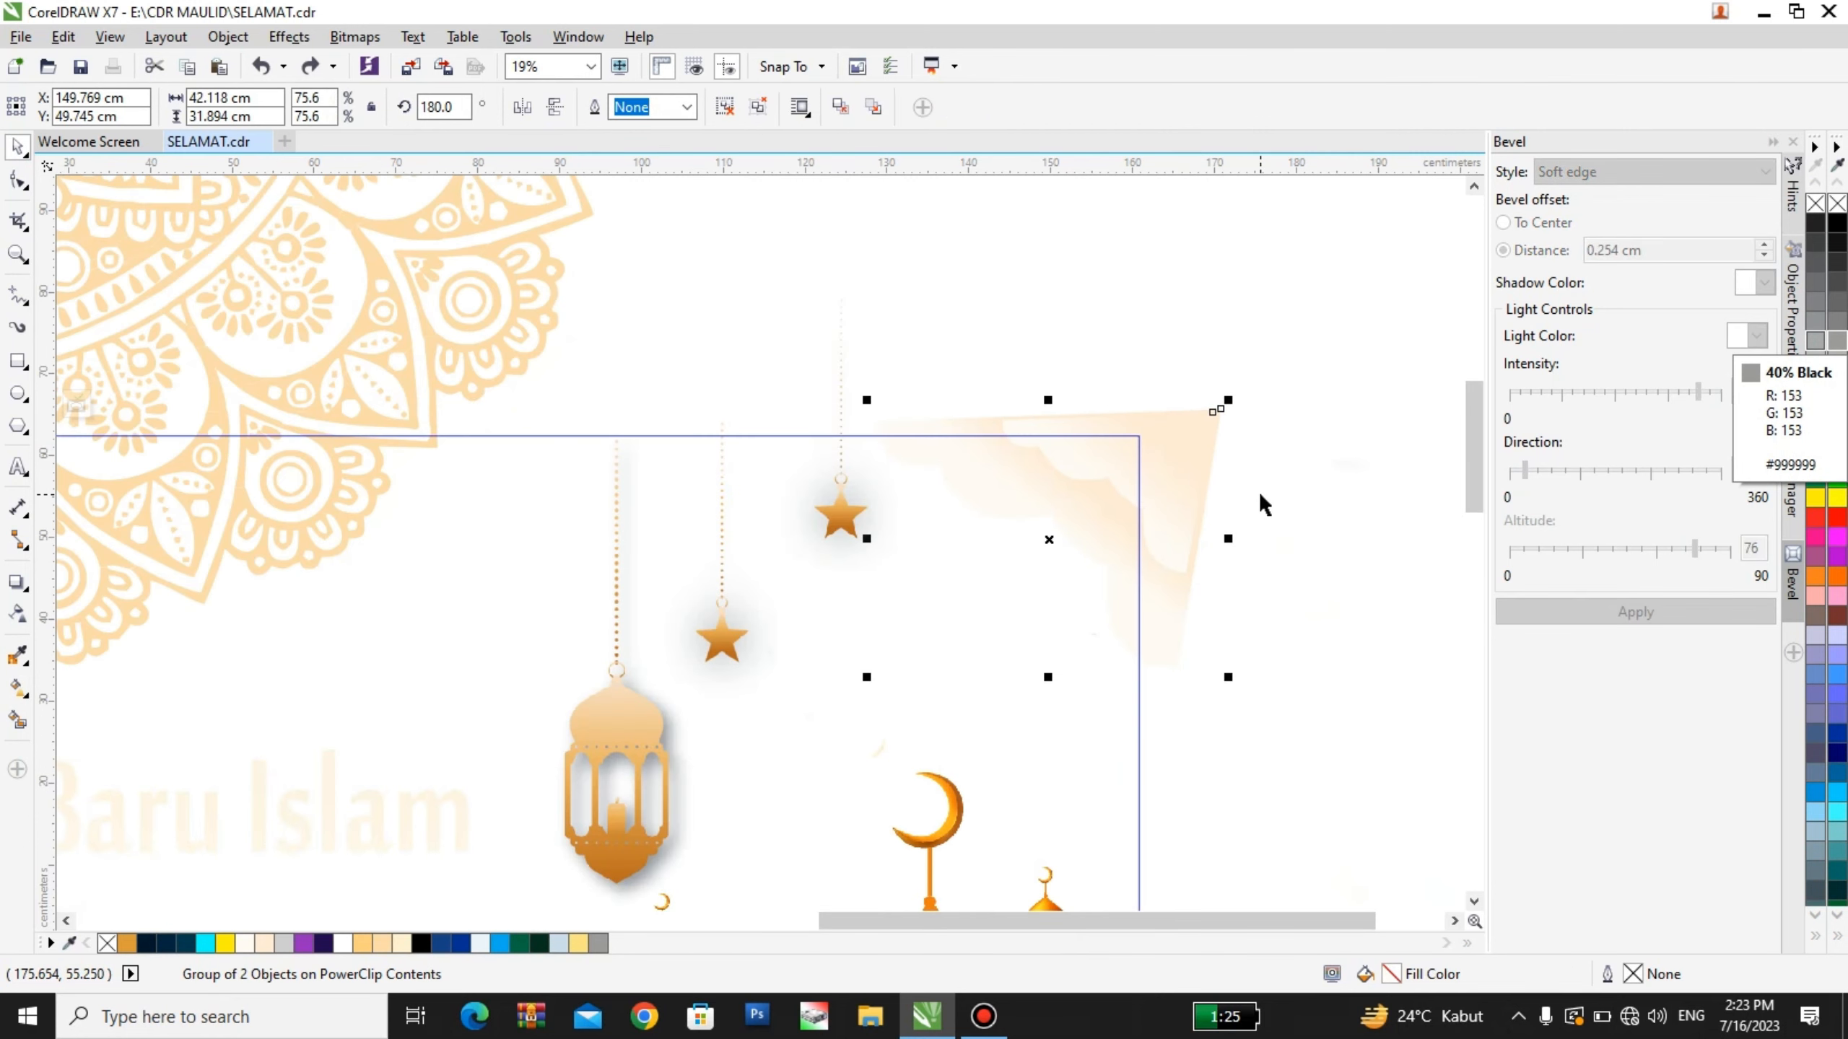
pyautogui.hotkey('ctrl', 'z')
# Finish editing the purple banner's PowerClip contents
pyautogui.scroll(-2, 1259, 491)
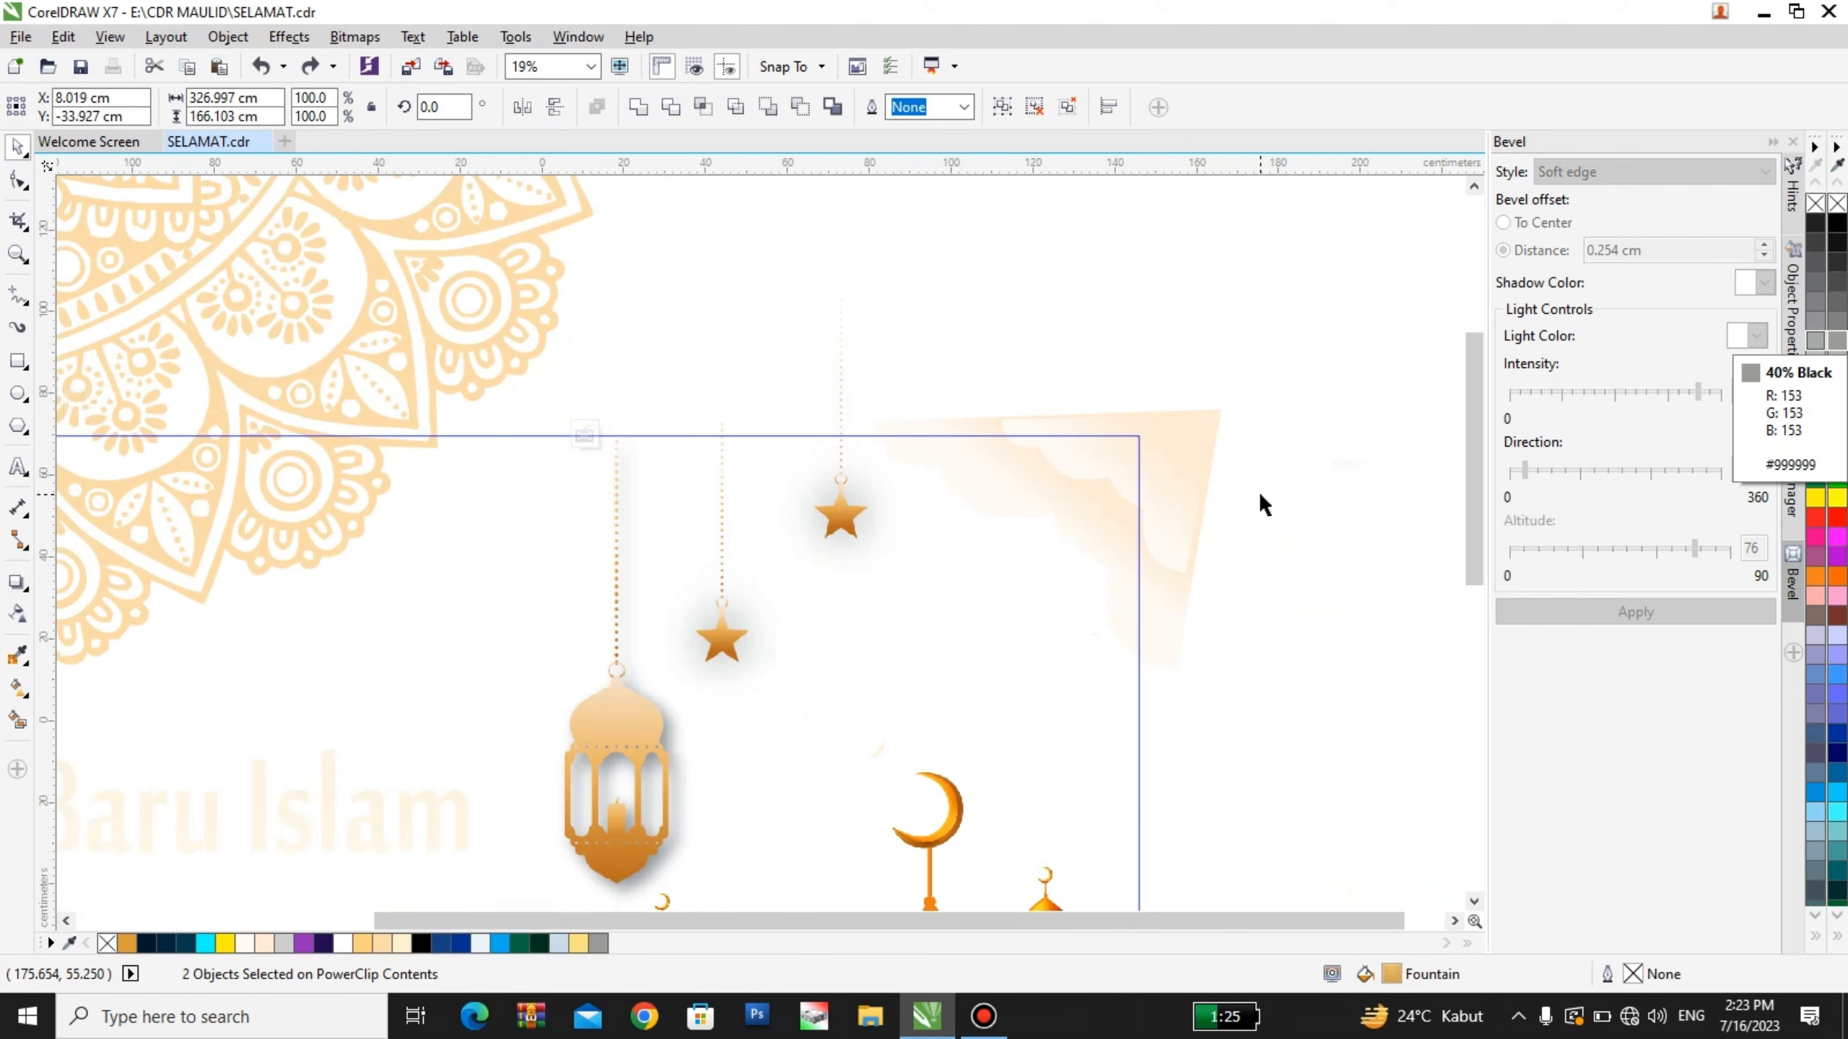
pyautogui.scroll(-2, 1092, 555)
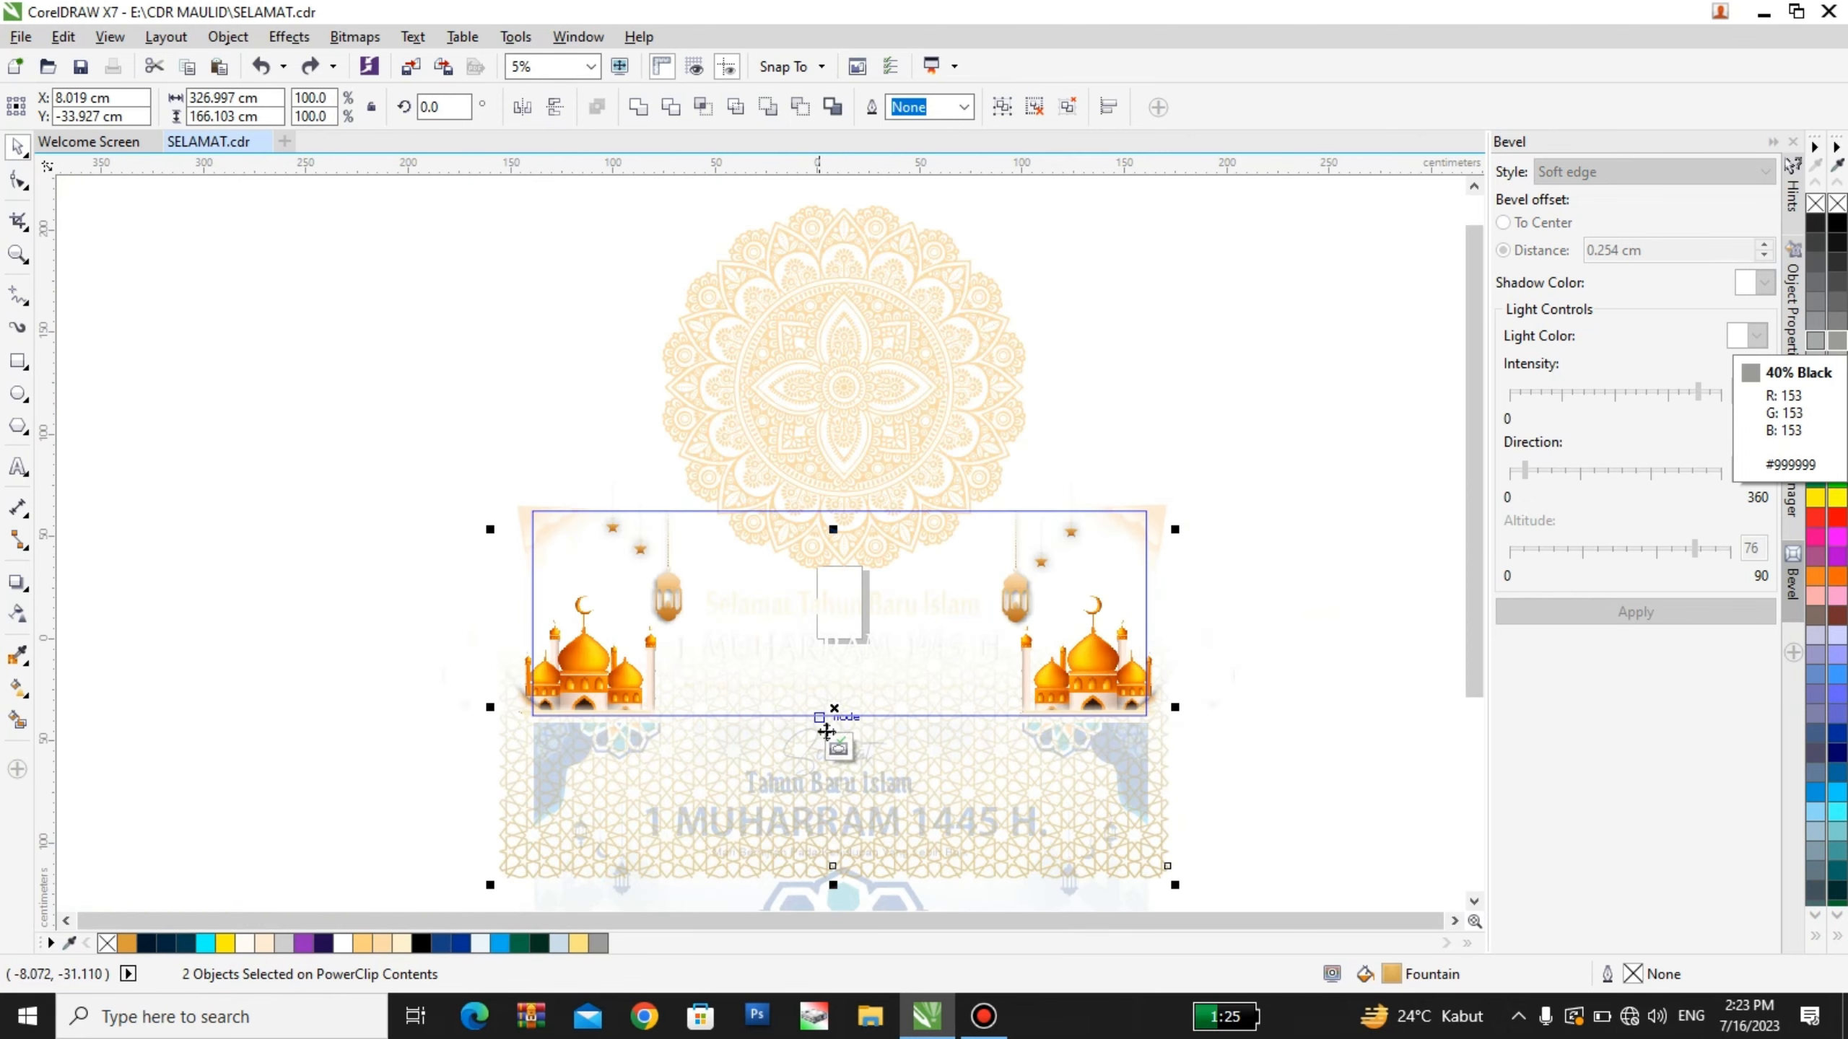
pyautogui.click(840, 754)
# Check the fonts of the "Selamat Tahun Baru Islam" and "1 MUHARRAM 1445 H." texts on the purple banner
pyautogui.scroll(2, 851, 629)
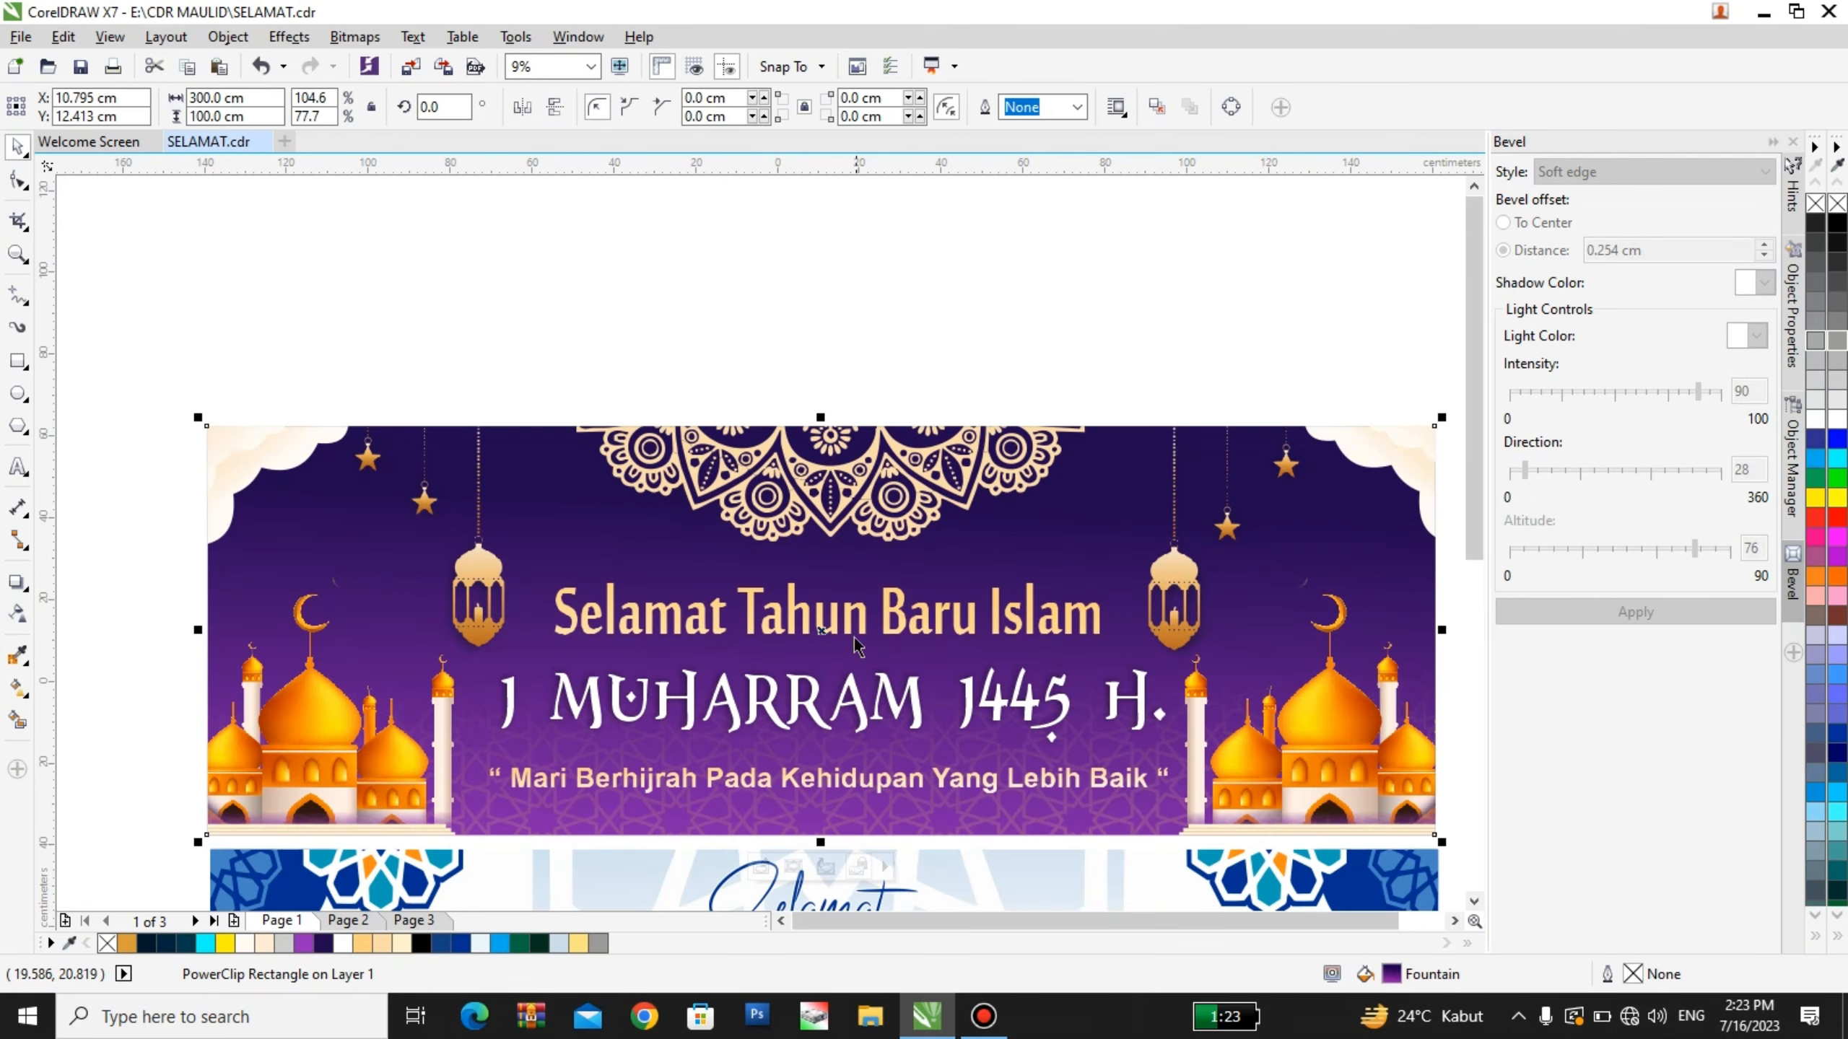
pyautogui.click(857, 624)
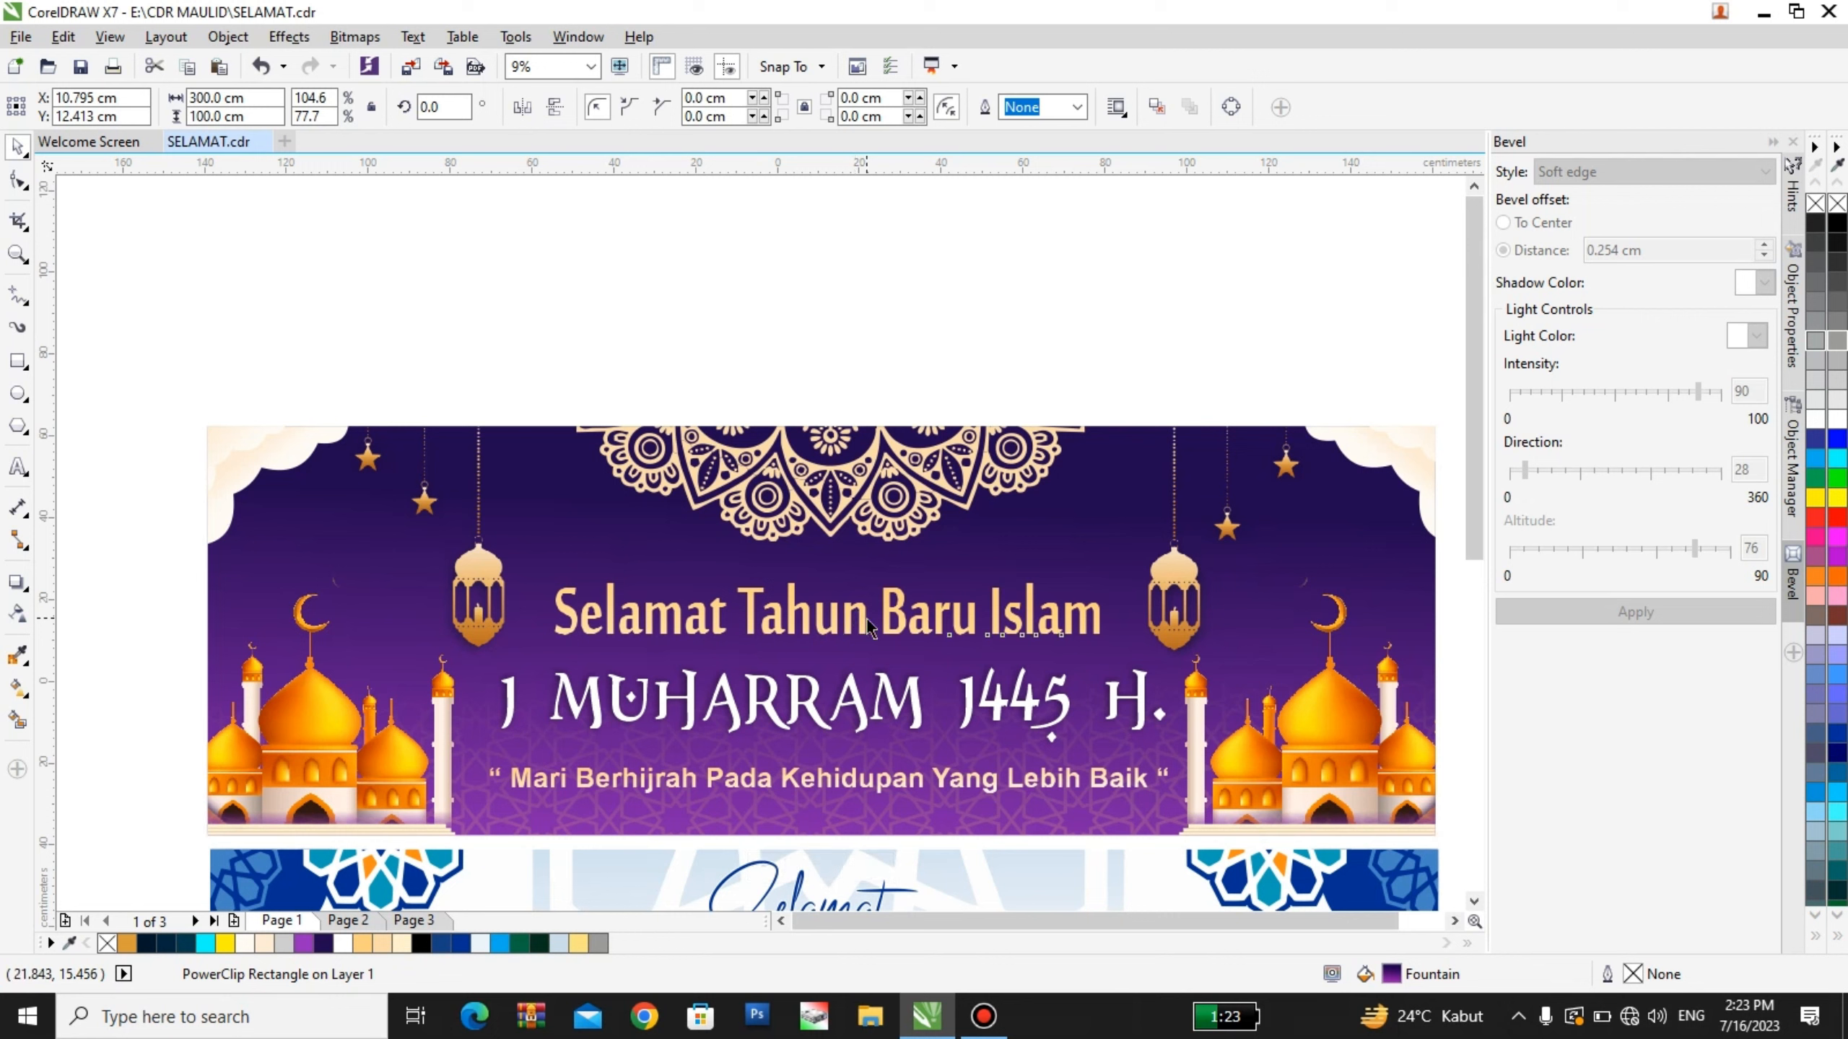
pyautogui.keyDown('ctrl'); pyautogui.click(857, 625); pyautogui.keyUp('ctrl')
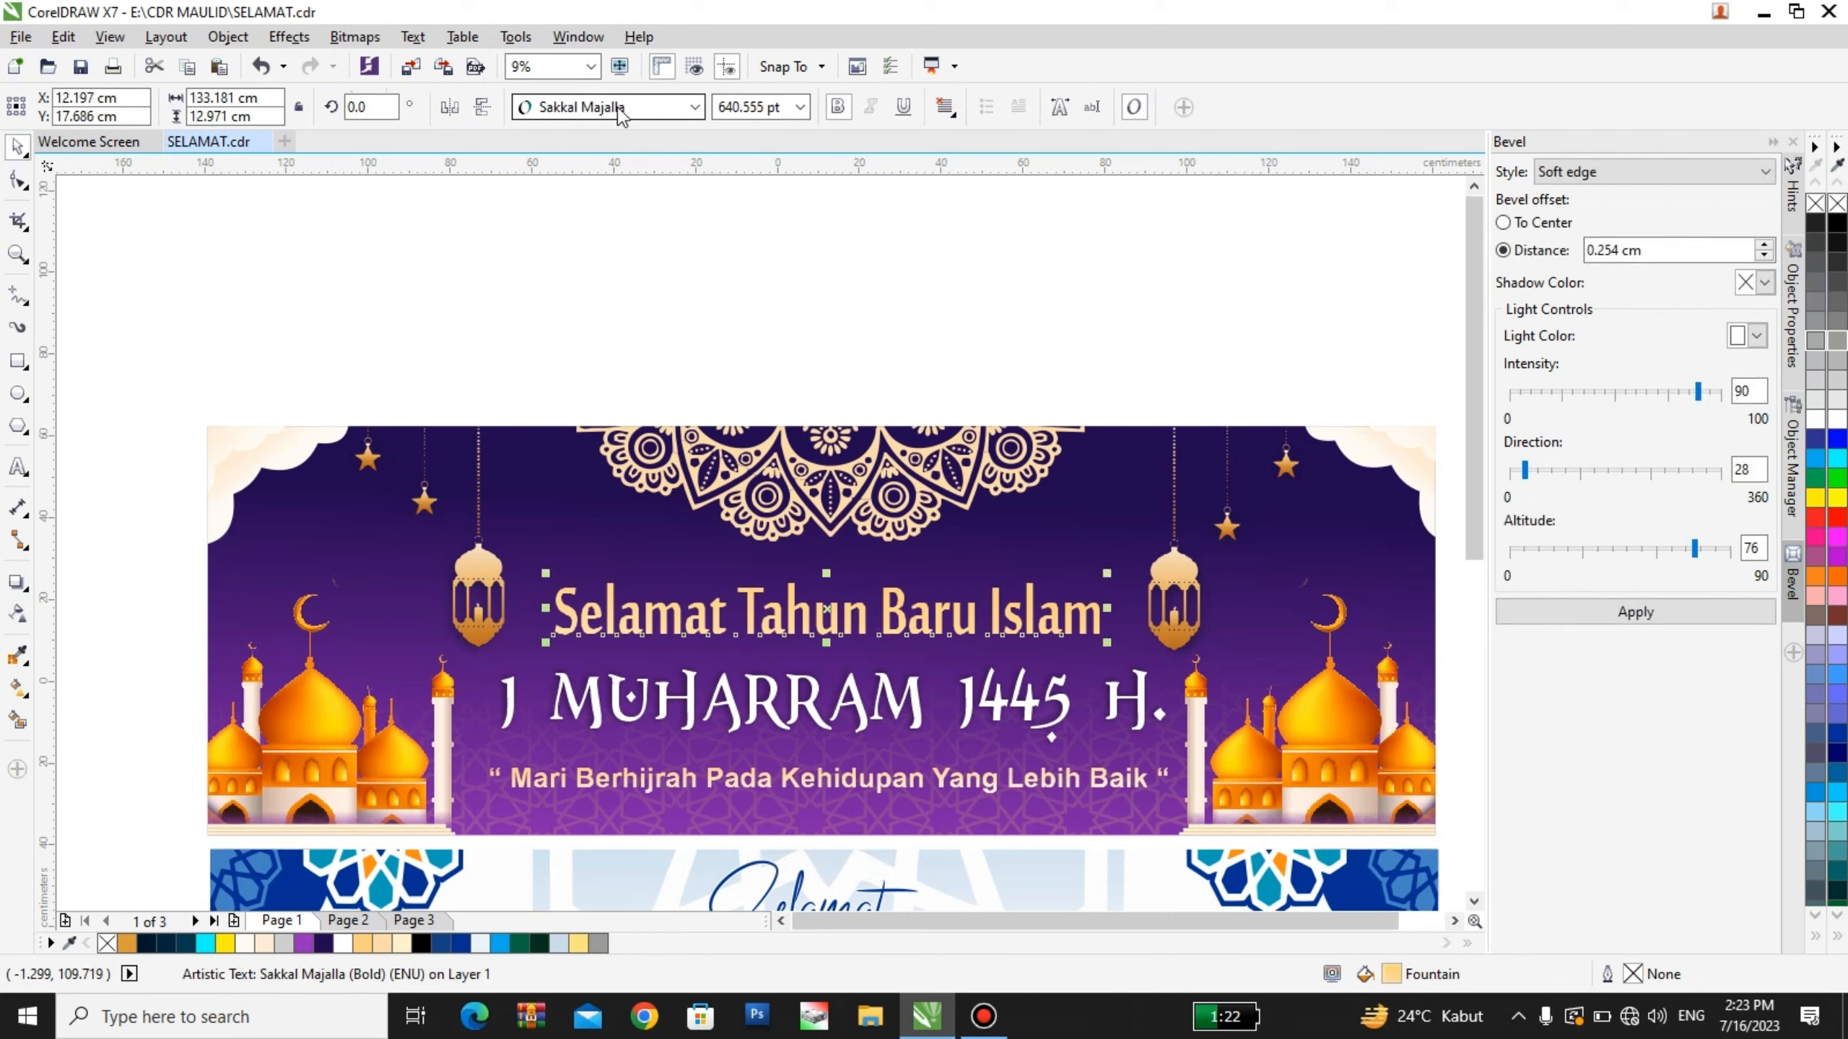
pyautogui.keyDown('ctrl'); pyautogui.click(773, 715); pyautogui.keyUp('ctrl')
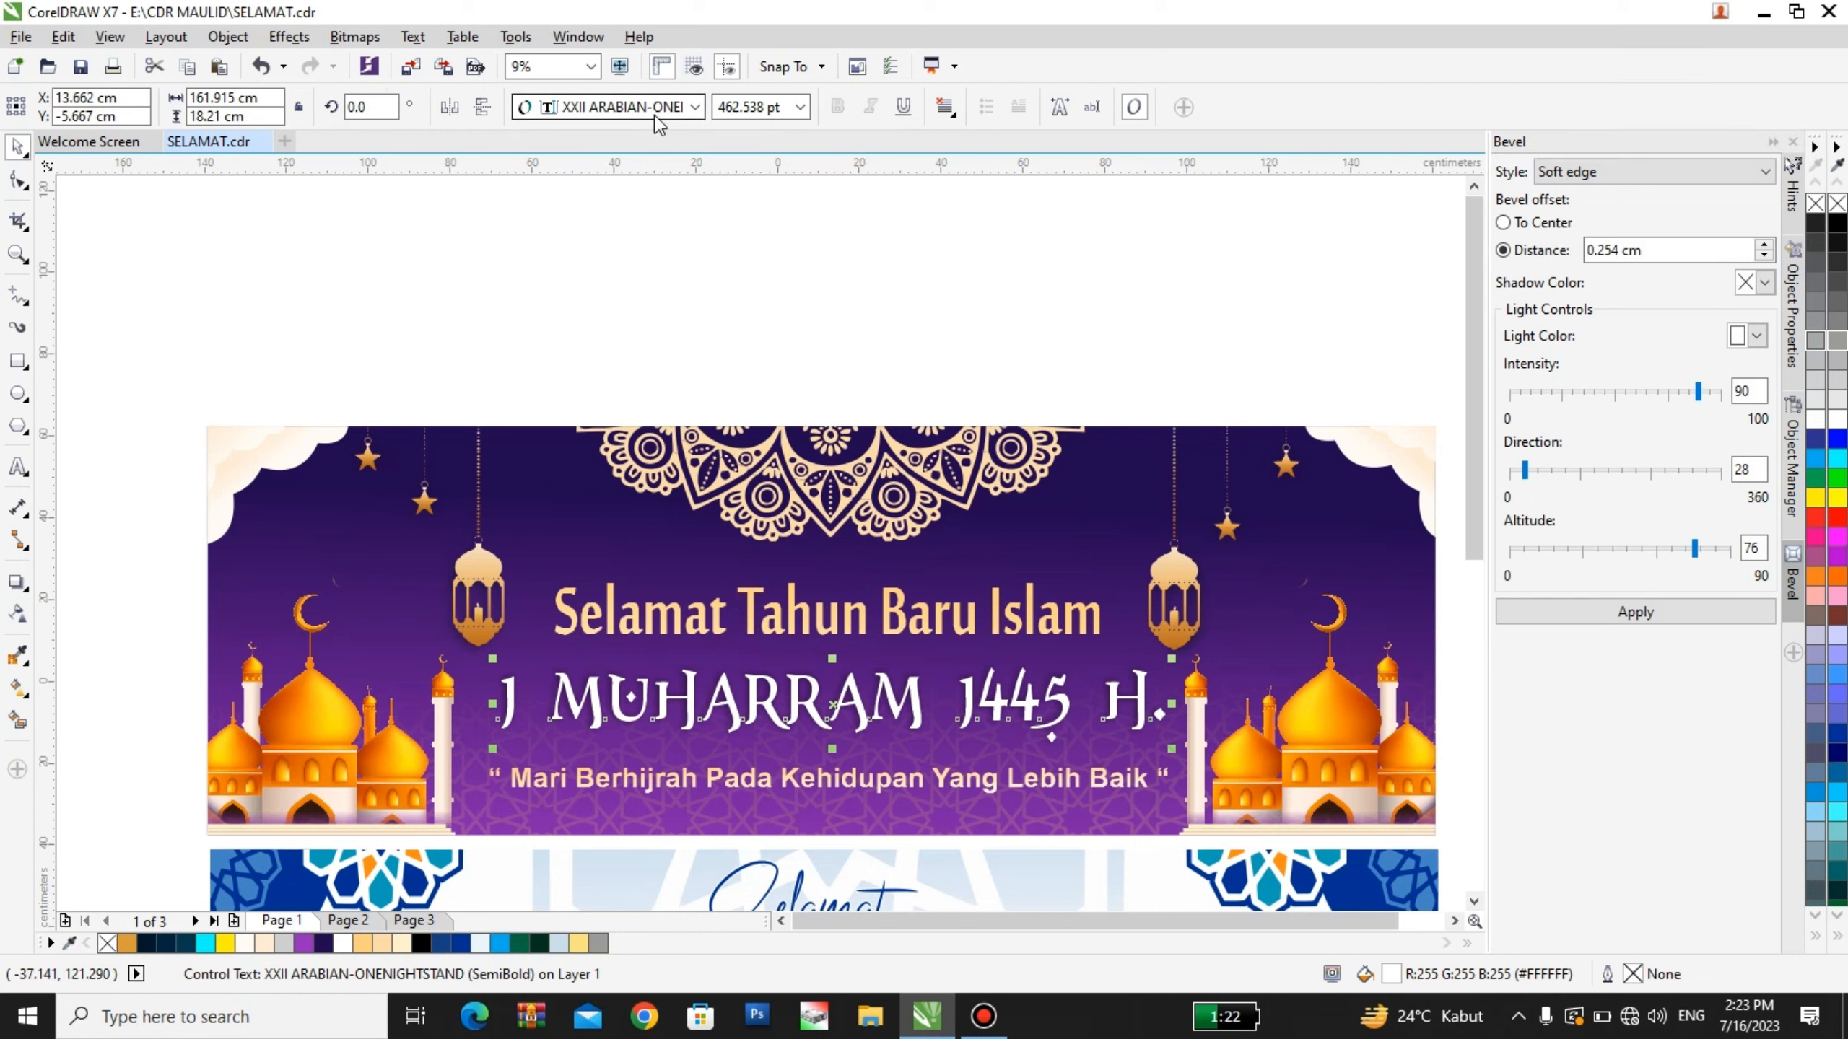
pyautogui.click(697, 107)
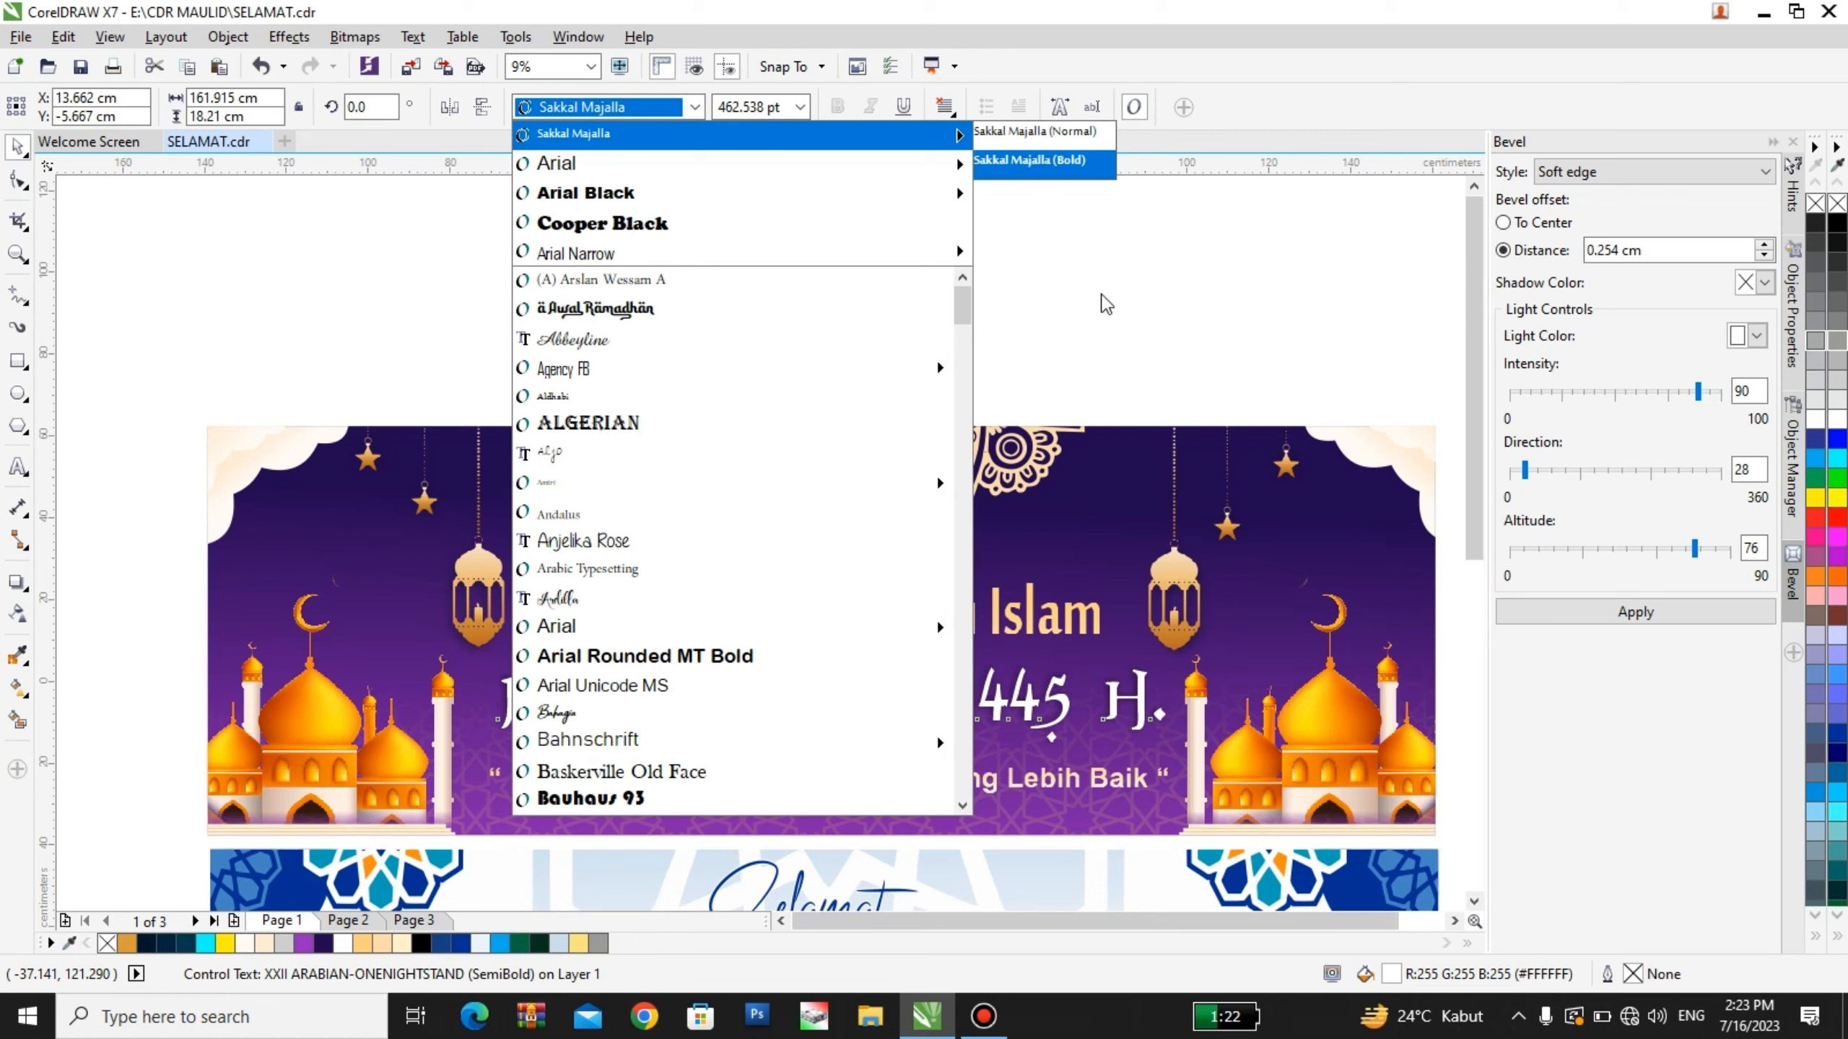
pyautogui.press('Return')
# Try to move the purple banner's "1 MUHARRAM 1445 H." text with its drop shadow, undo the move and deselect it
pyautogui.click(905, 733)
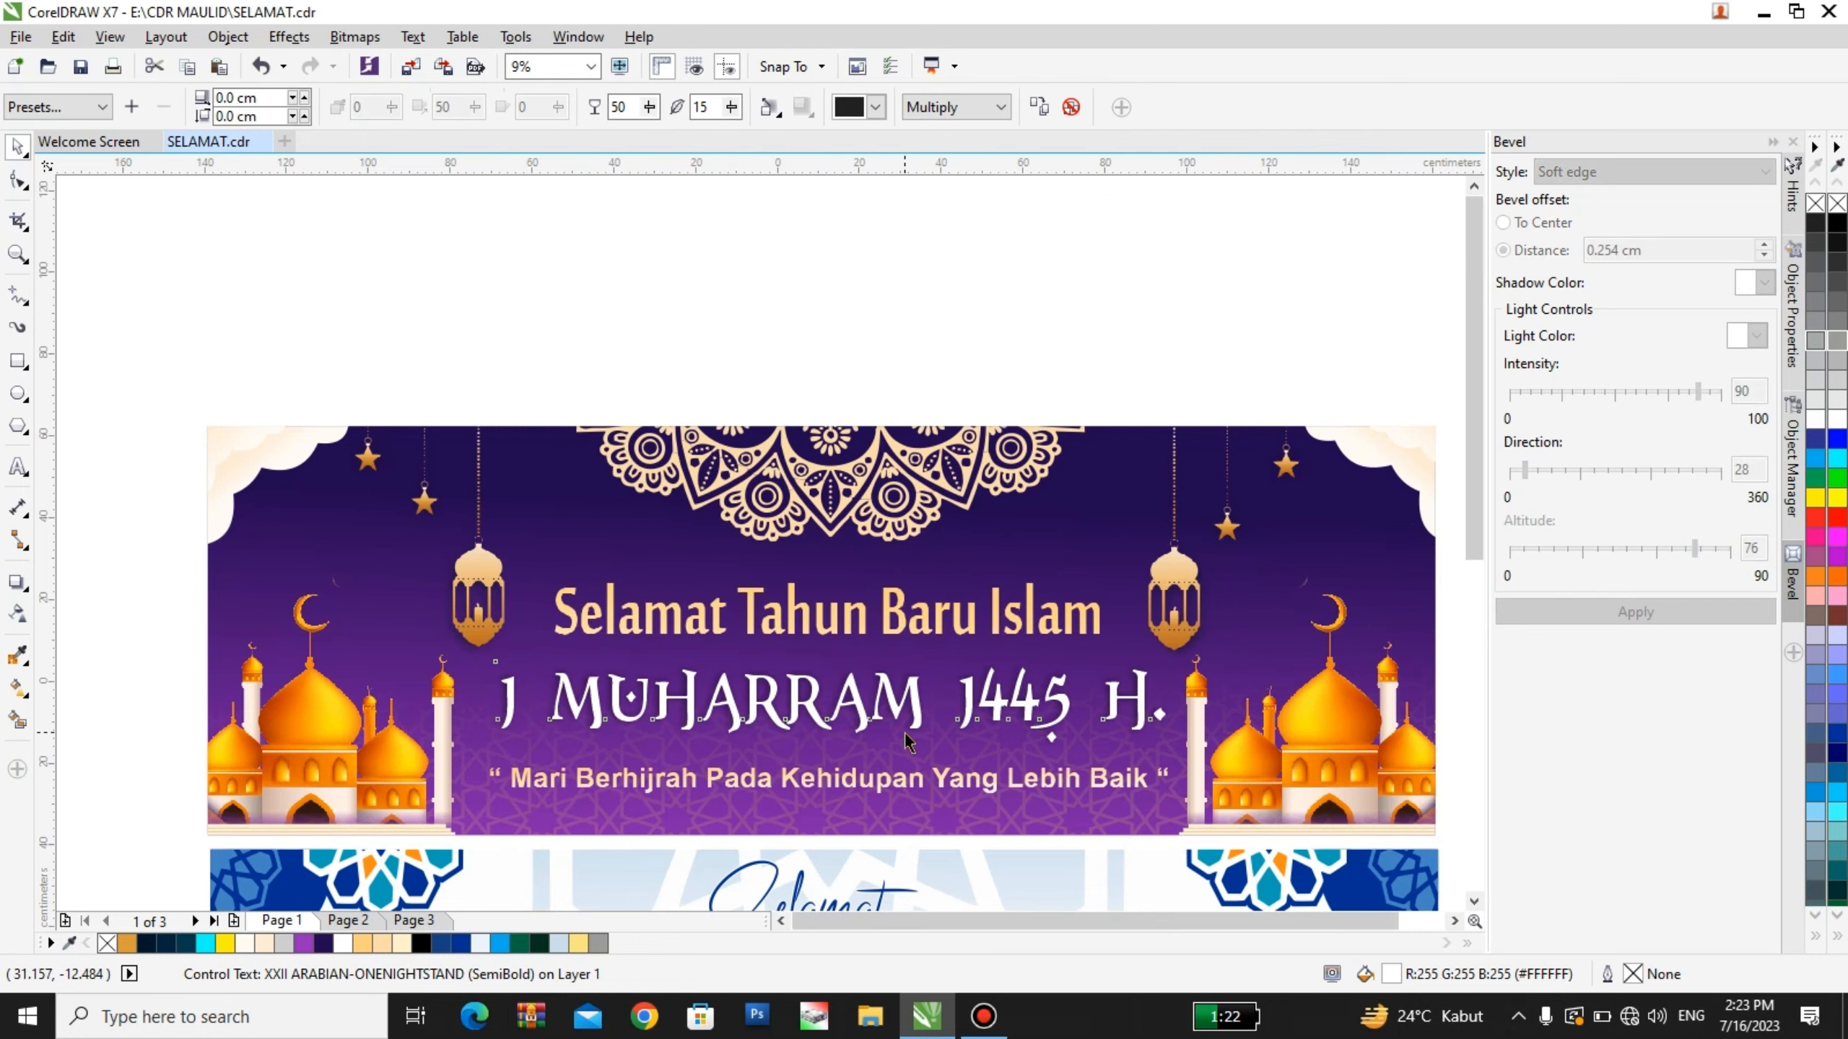
pyautogui.moveTo(908, 741); pyautogui.dragTo(1026, 615)
pyautogui.hotkey('ctrl', 'z')
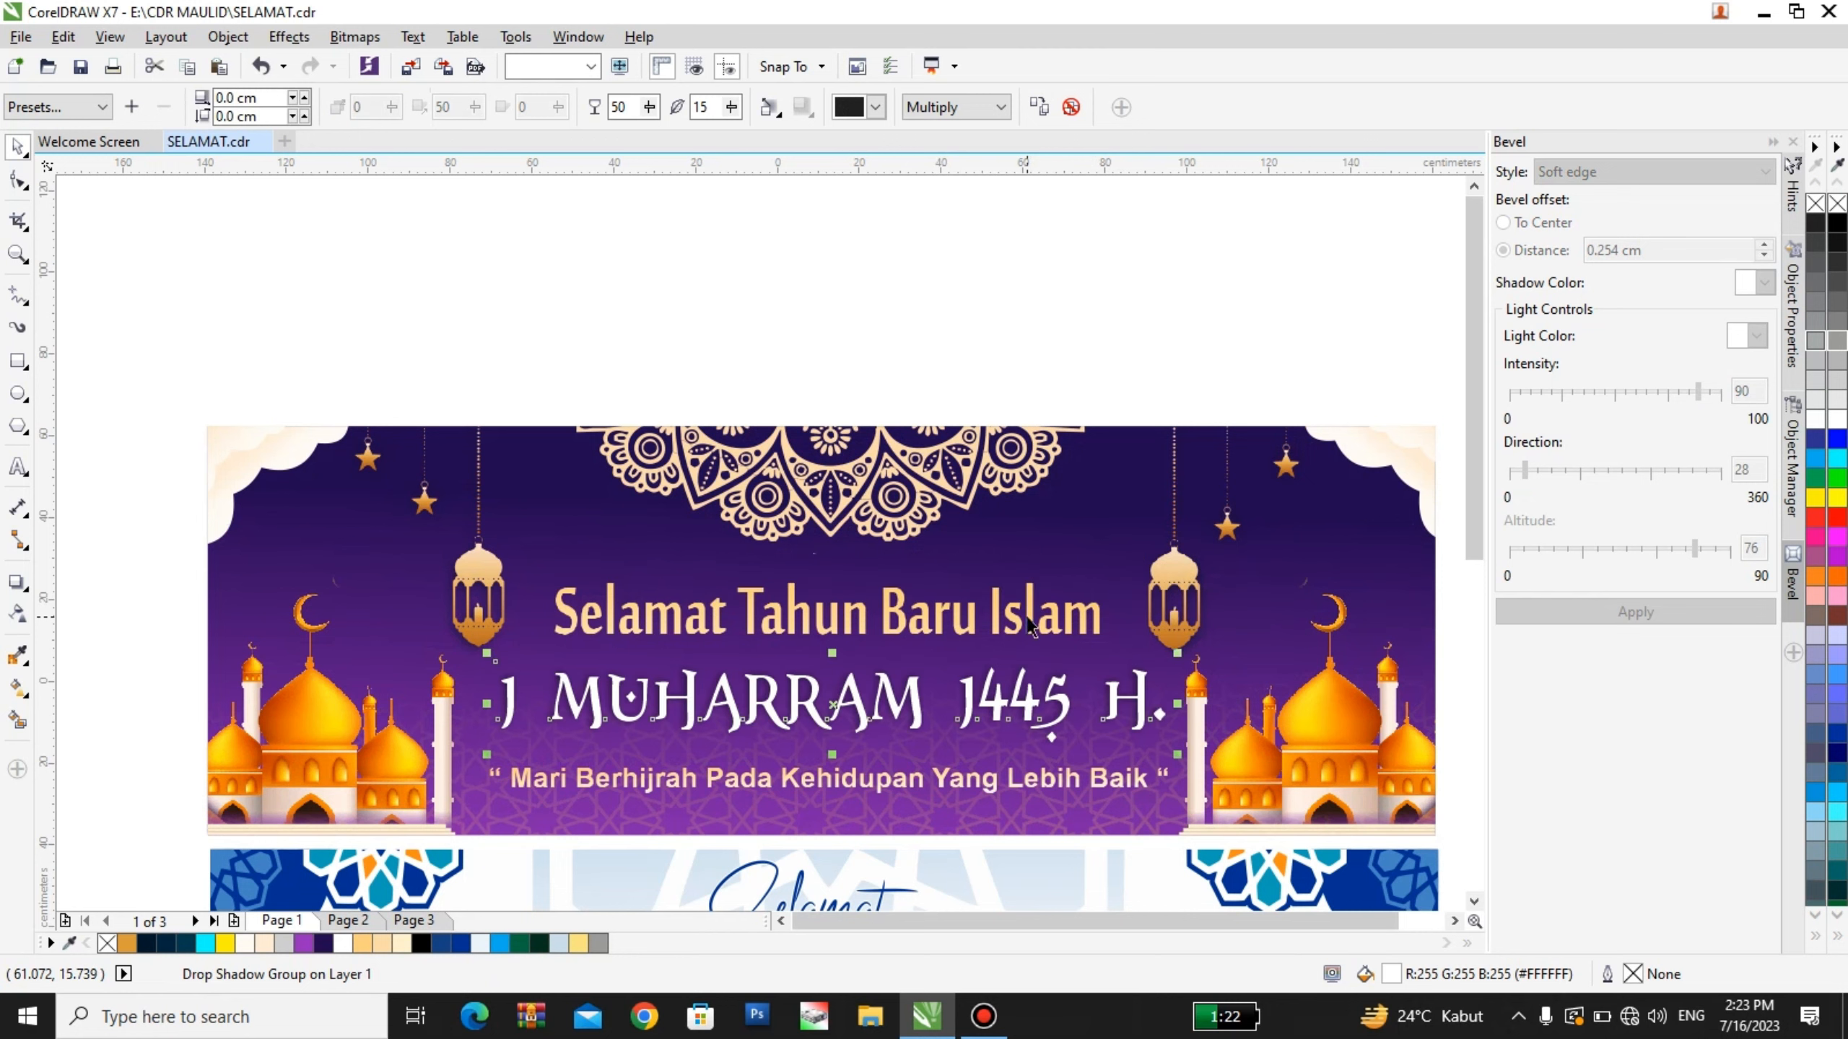
pyautogui.click(1042, 375)
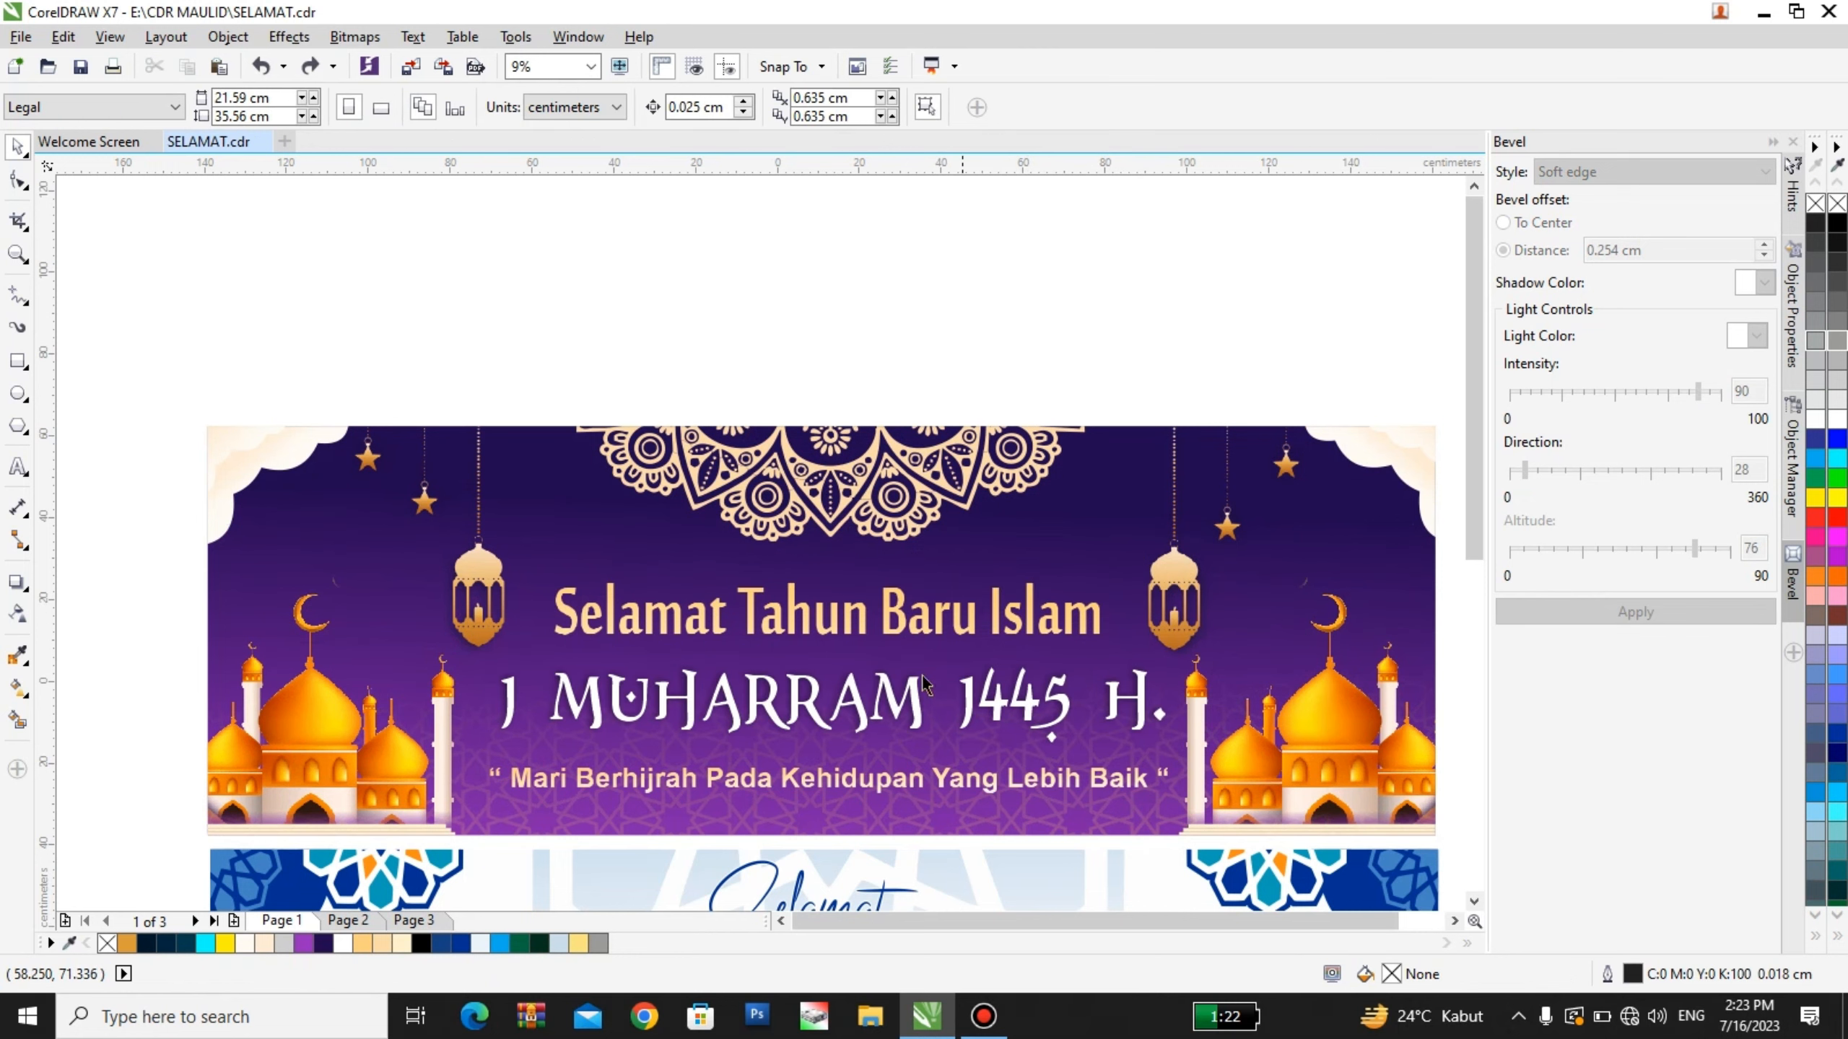
# Open the PowerClip contents of the white and blue banner for editing
pyautogui.scroll(-2, 852, 288)
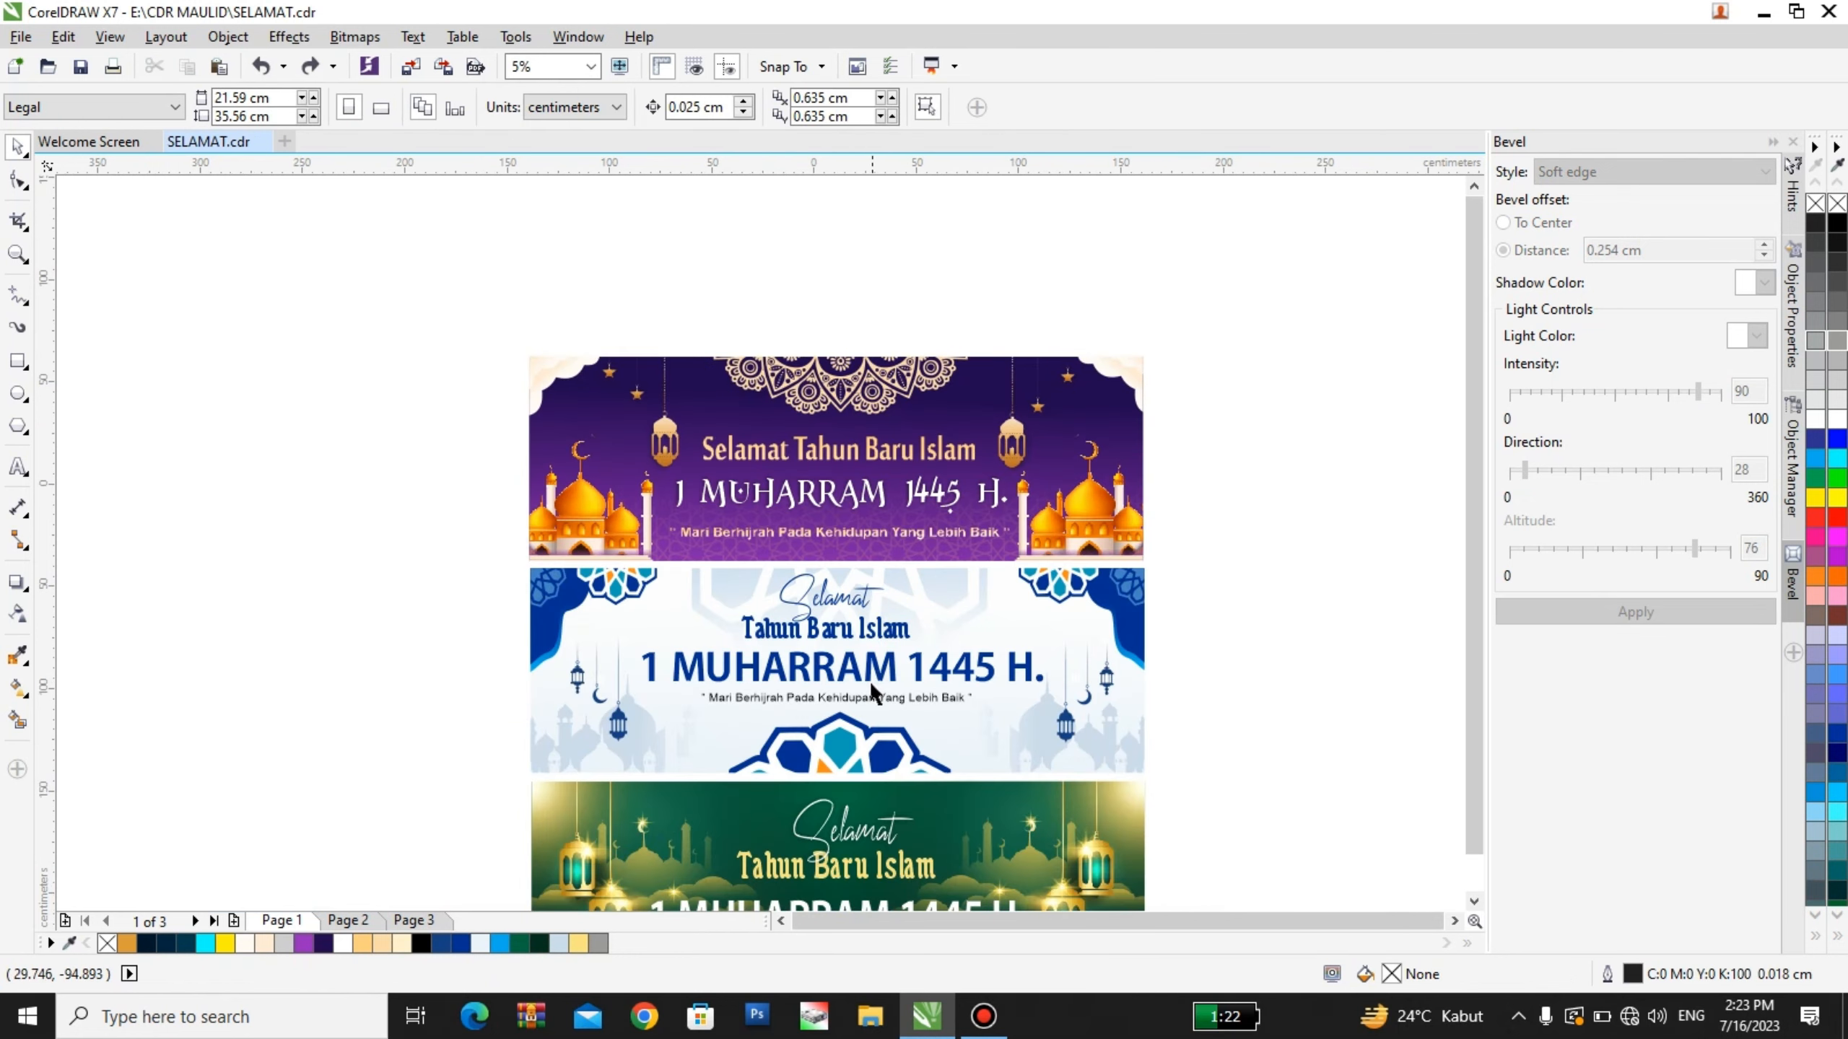
pyautogui.scroll(2, 872, 692)
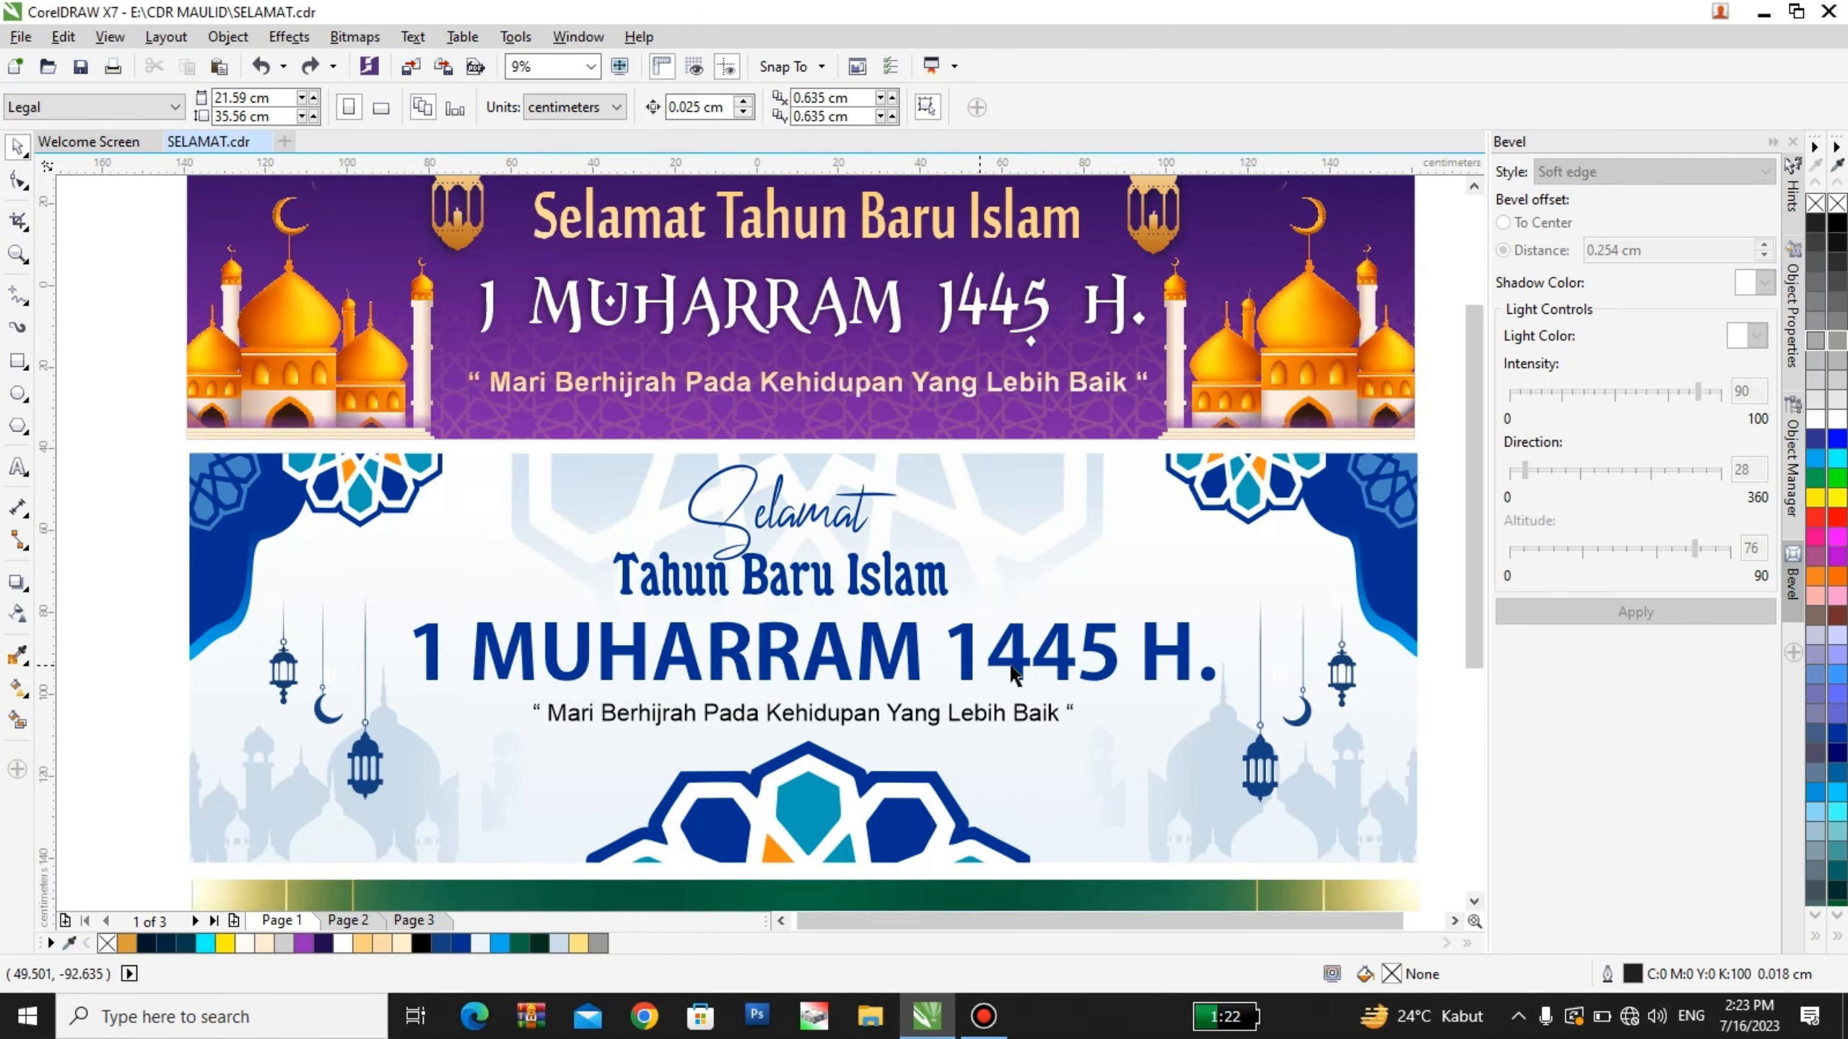
pyautogui.click(1093, 774)
pyautogui.scroll(-2, 841, 706)
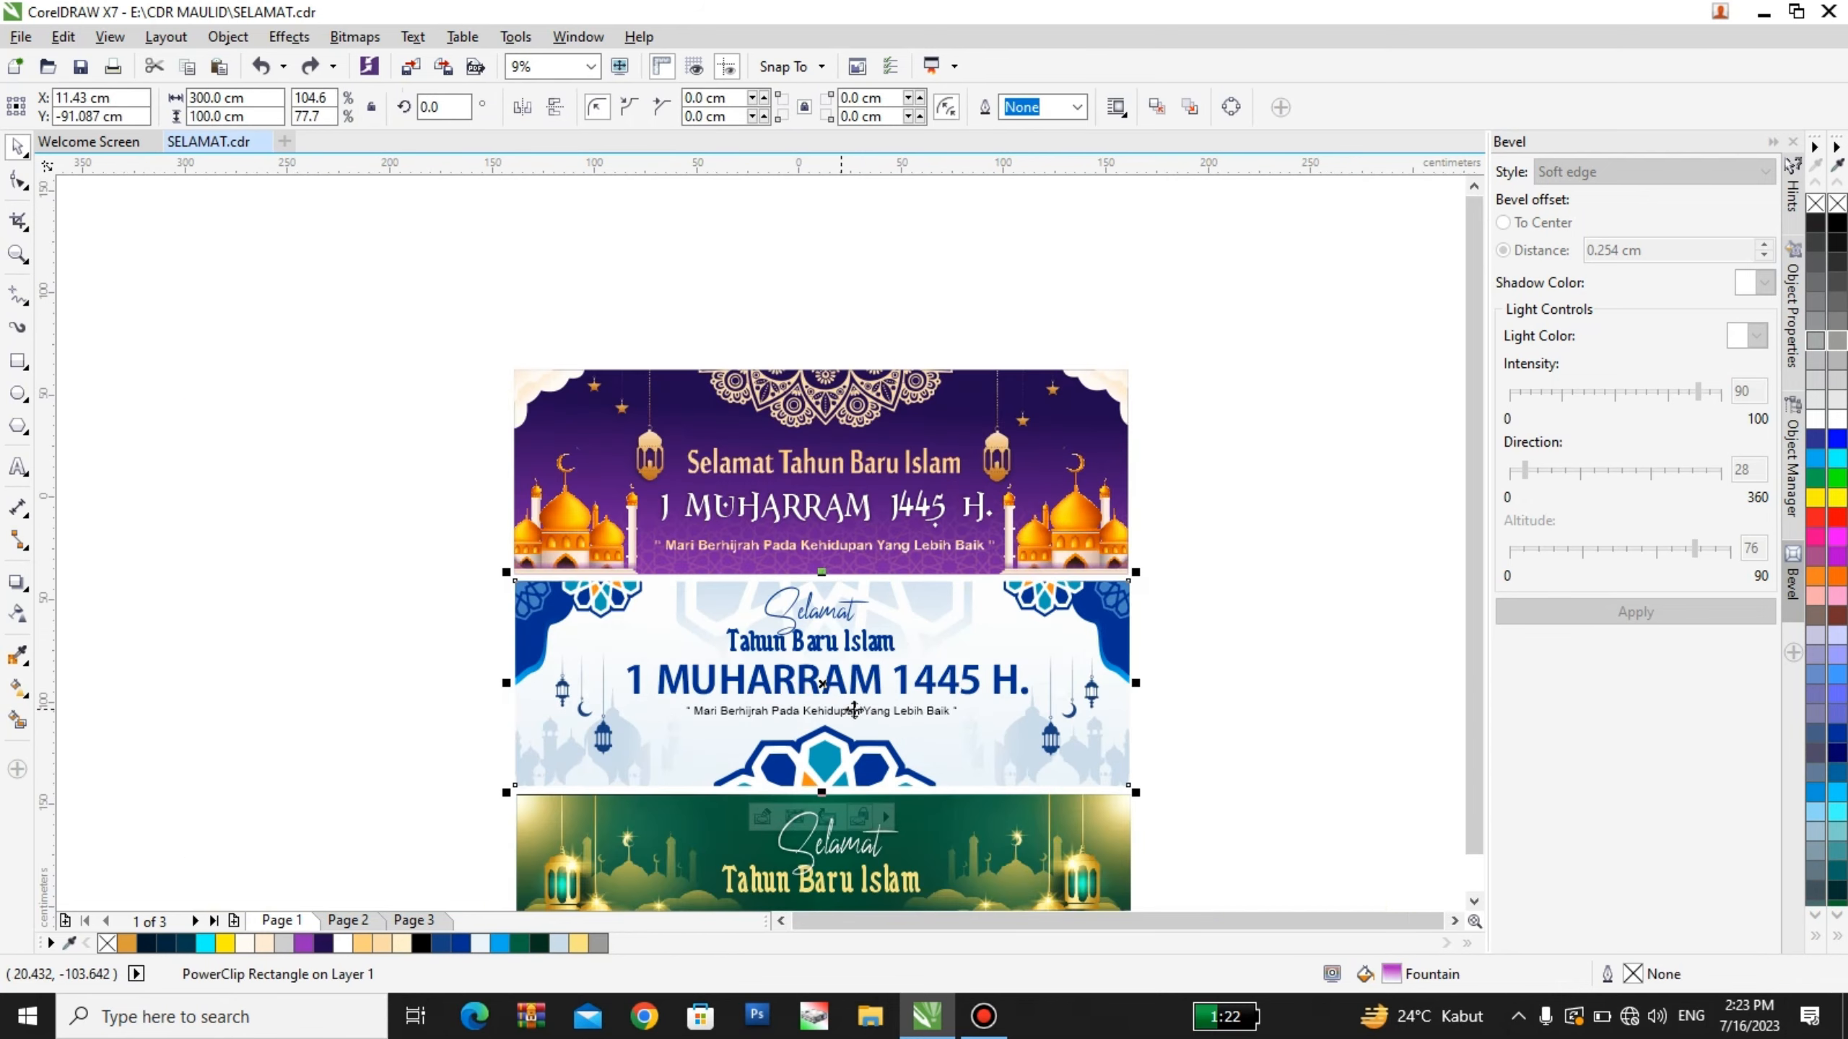
pyautogui.scroll(2, 929, 724)
pyautogui.rightClick(929, 724)
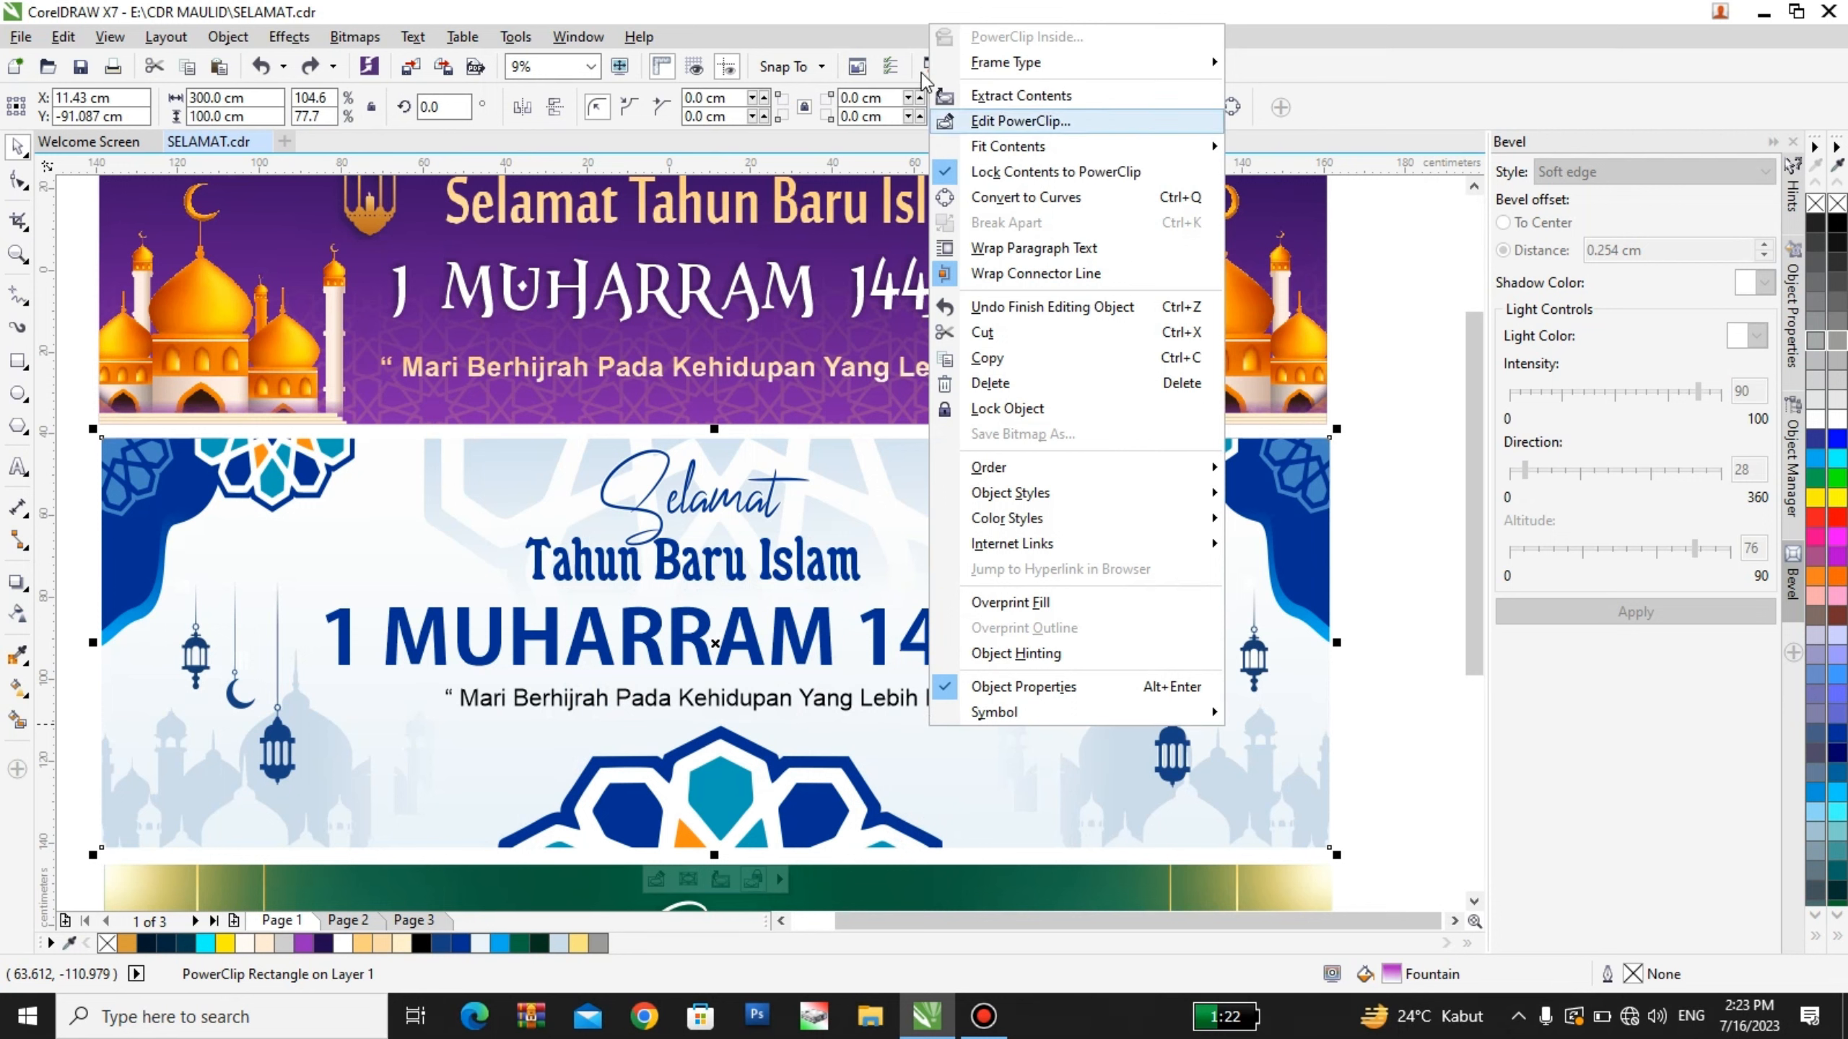
pyautogui.click(1110, 122)
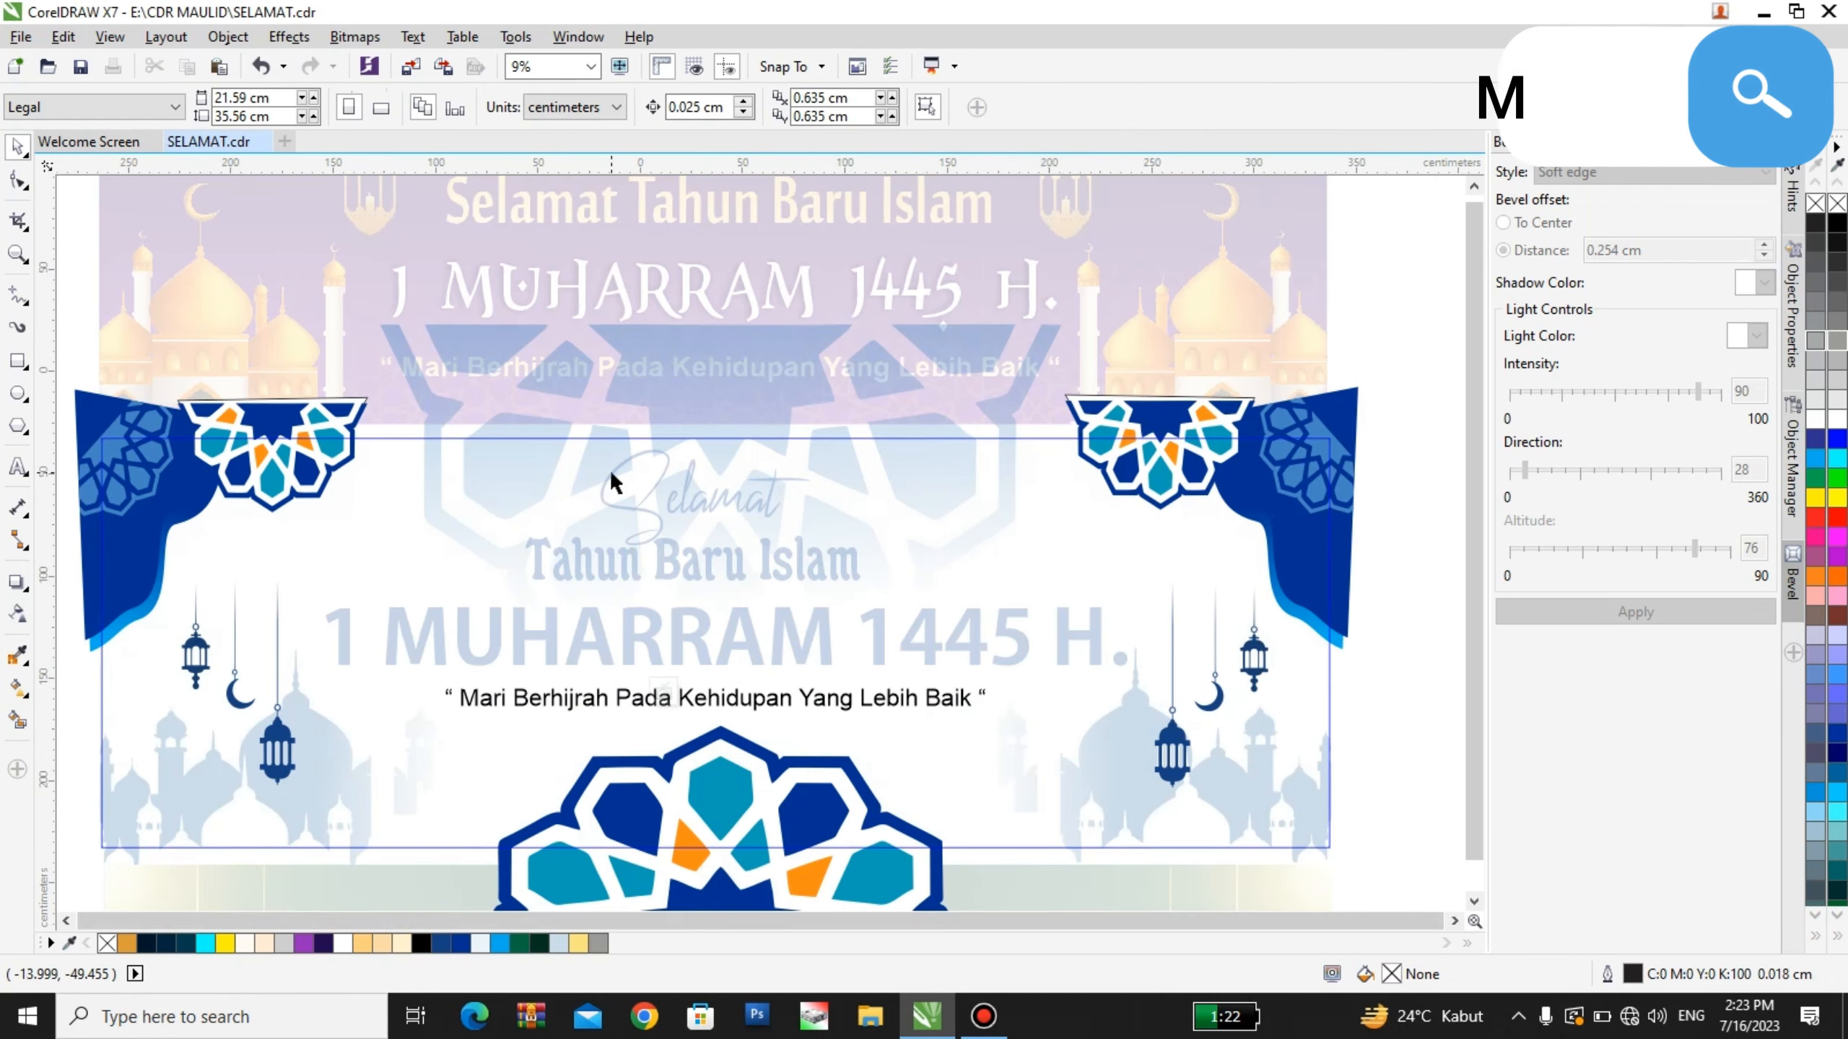
# Try to move the faded star pattern behind the blue banner's title, and undo the move
pyautogui.scroll(-1, 609, 469)
pyautogui.scroll(1, 646, 424)
pyautogui.click(648, 421)
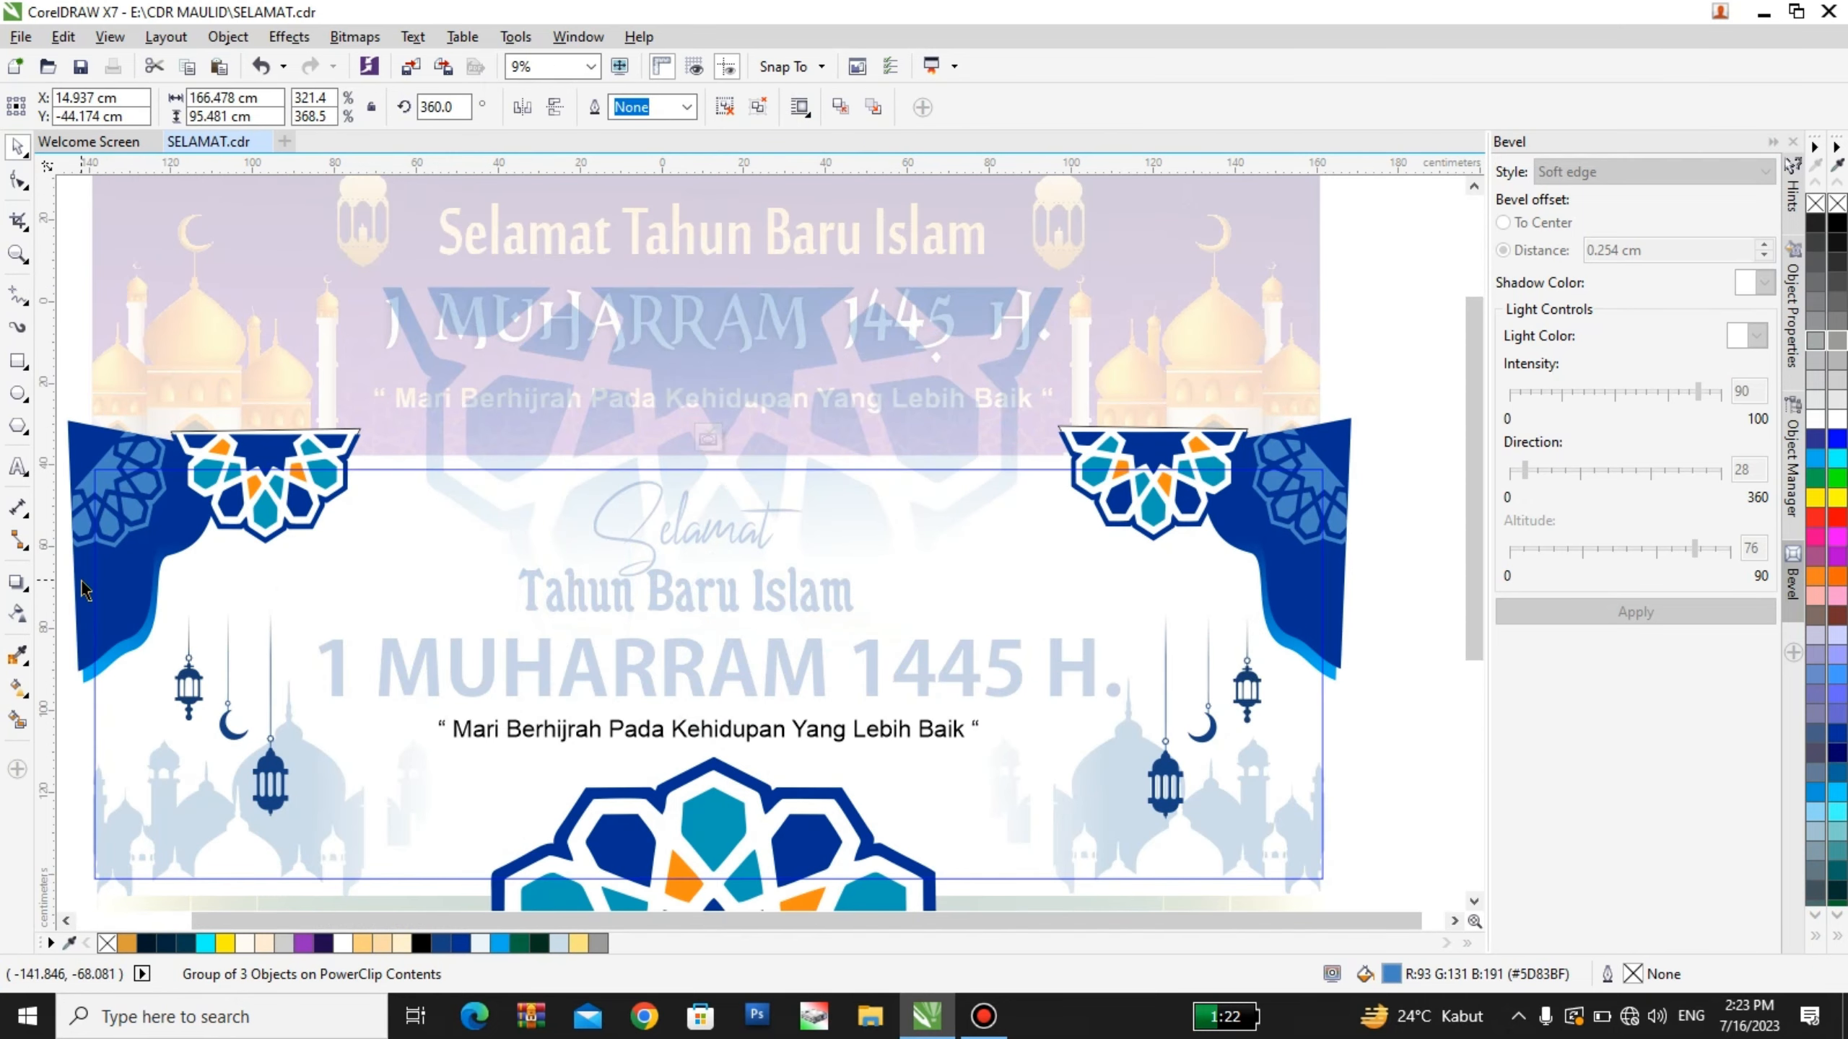
pyautogui.hotkey('ctrl', 'z')
# Inspect the gradient transparency of the faded star pattern with the Transparency tool, and deselect the pattern
pyautogui.click(20, 615)
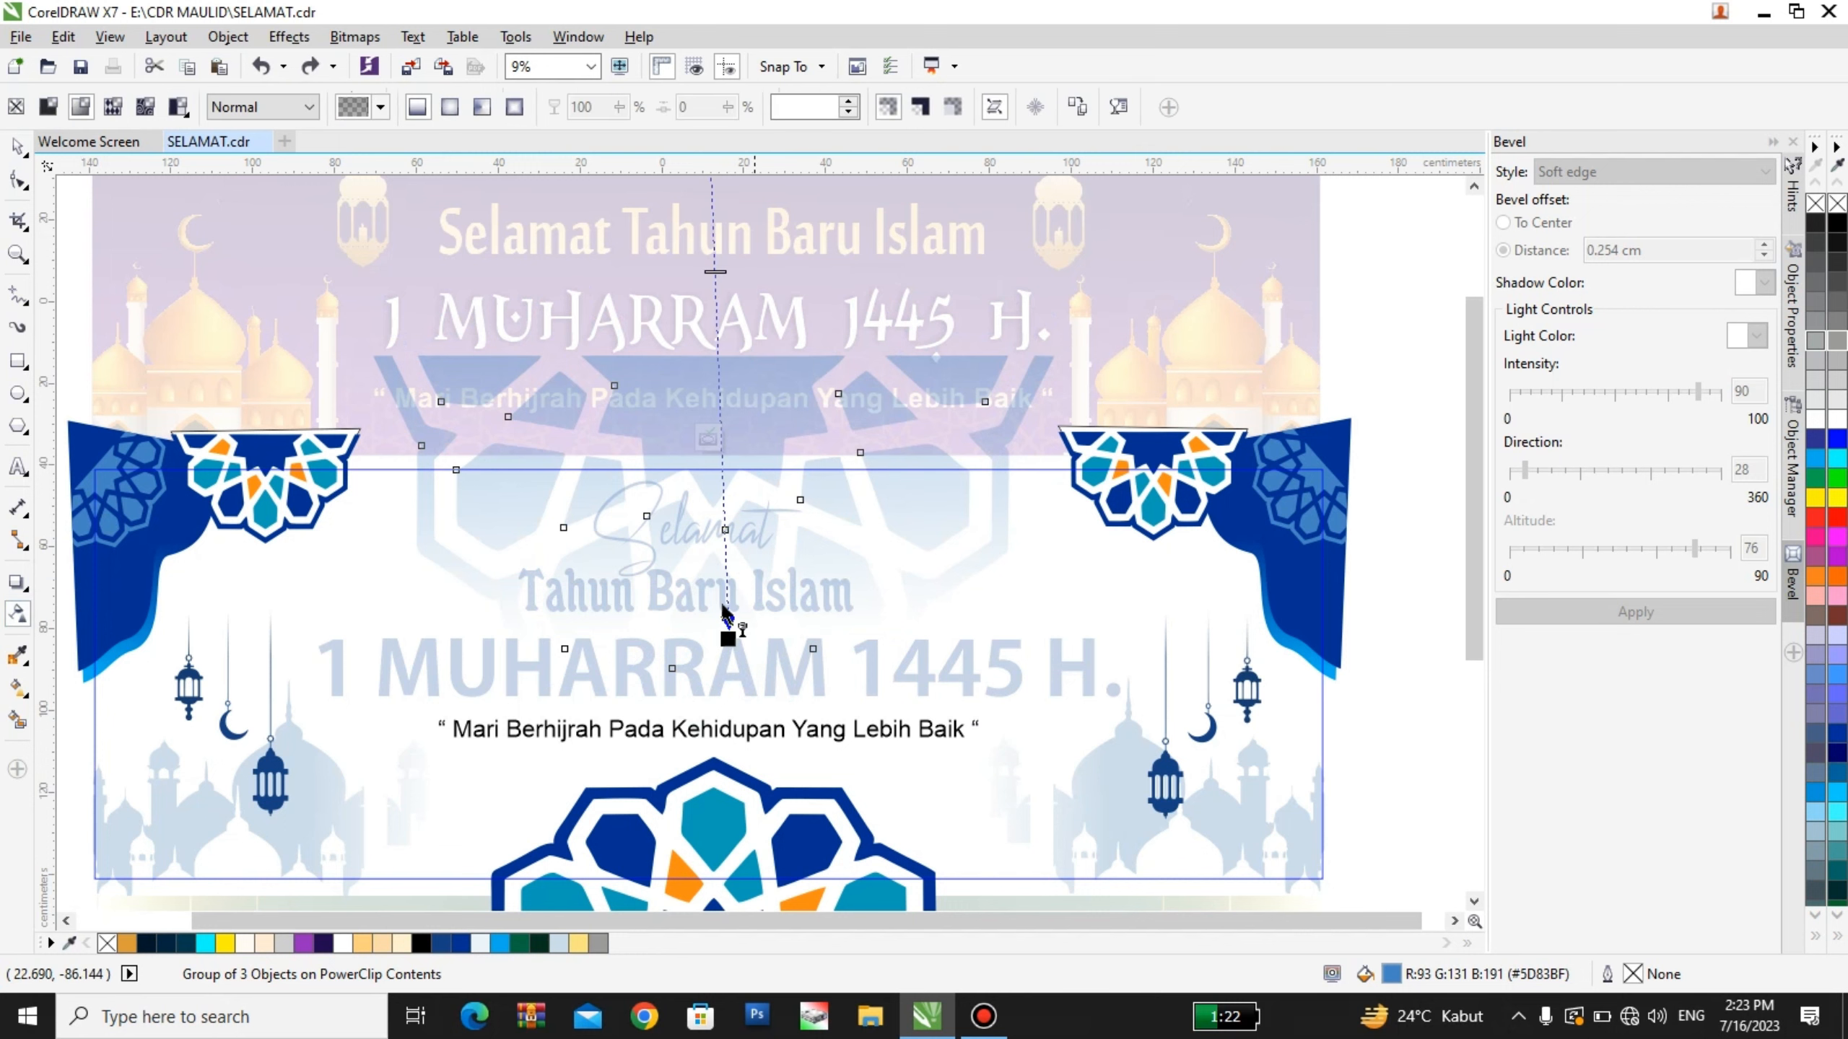
pyautogui.scroll(-1, 629, 403)
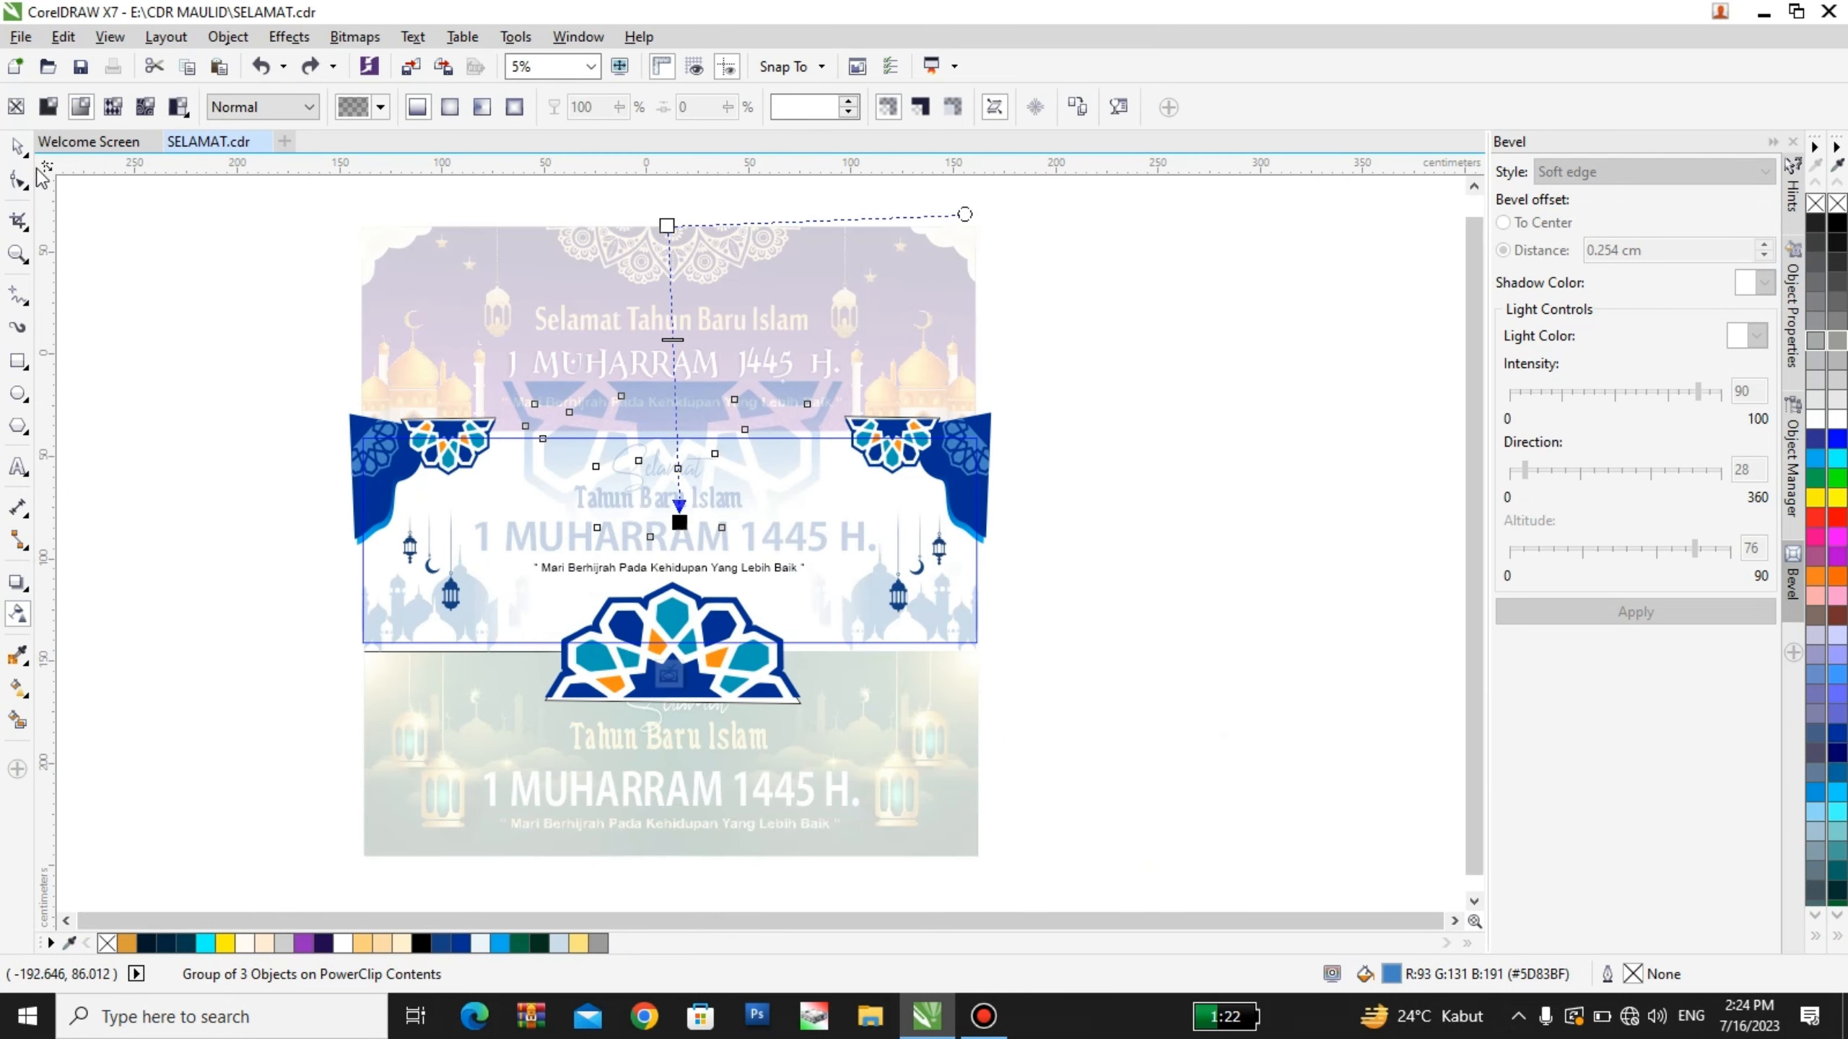
pyautogui.click(17, 148)
pyautogui.scroll(1, 441, 644)
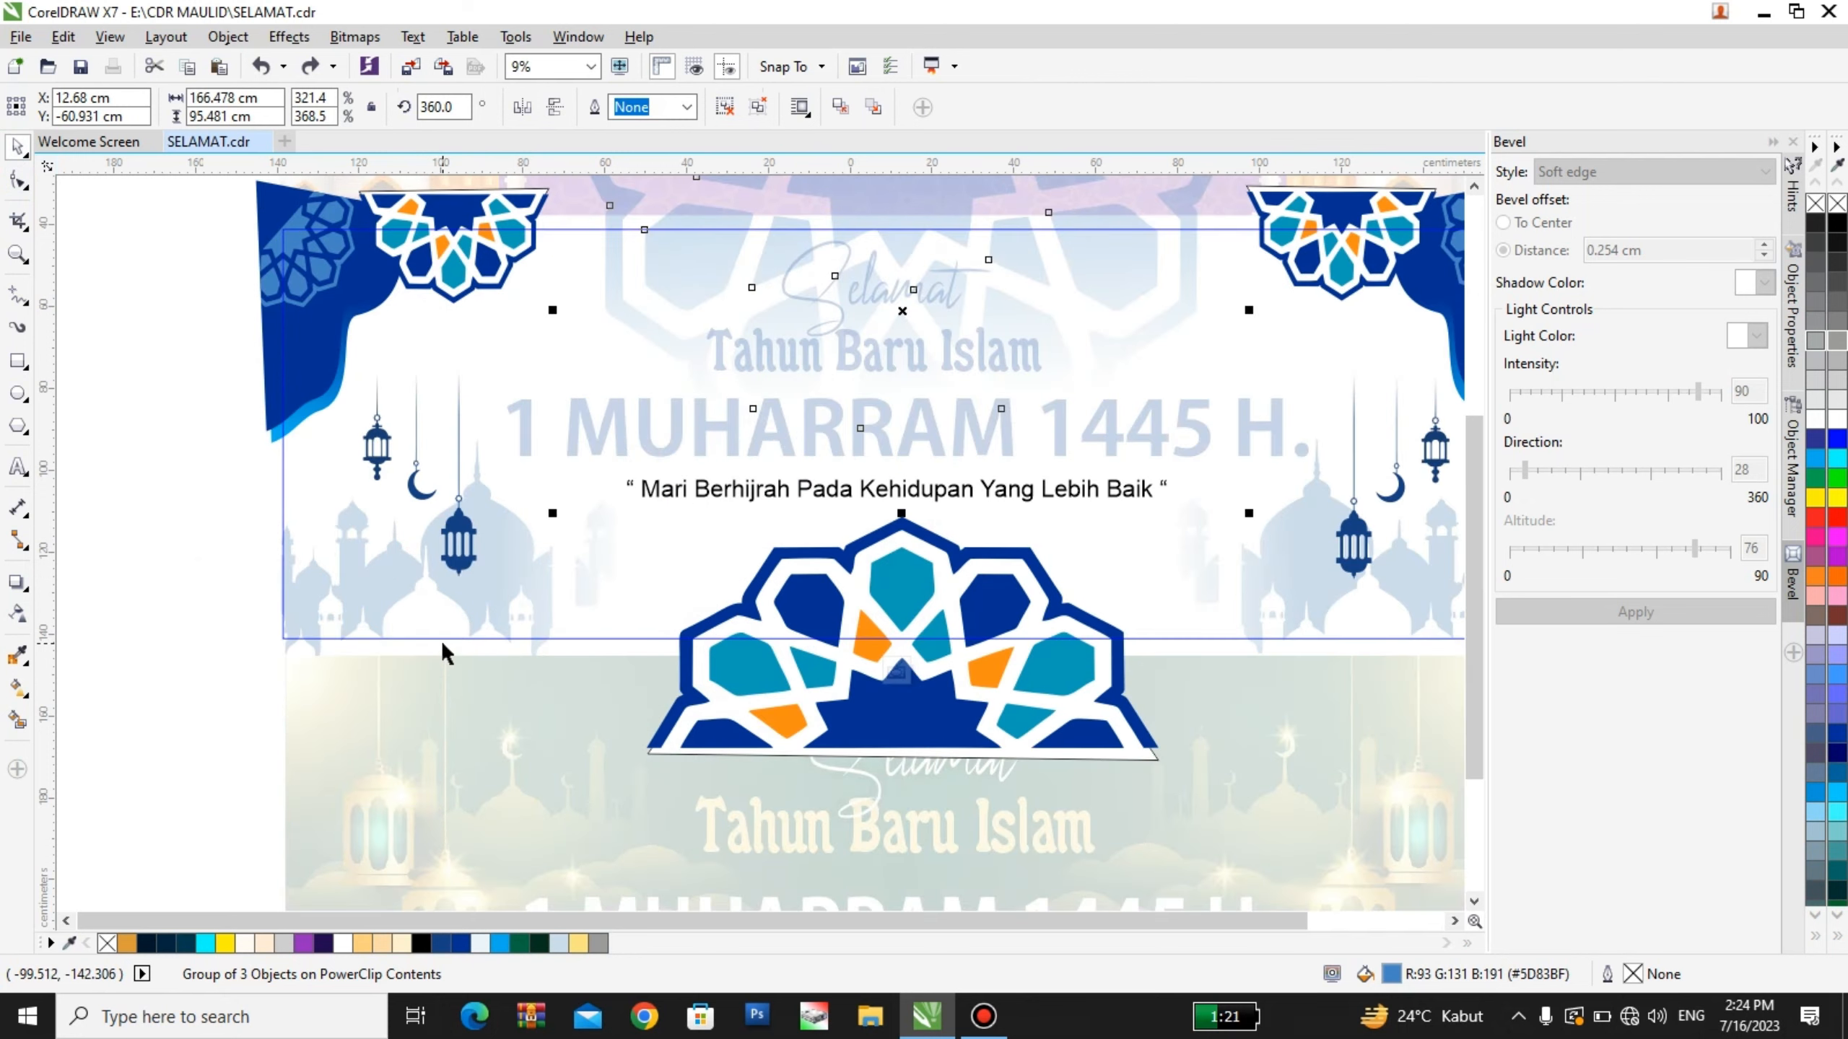
pyautogui.press('Escape')
# Examine the left and right mosque silhouettes and the hanging lantern group by selecting each one in the blue banner
pyautogui.click(453, 580)
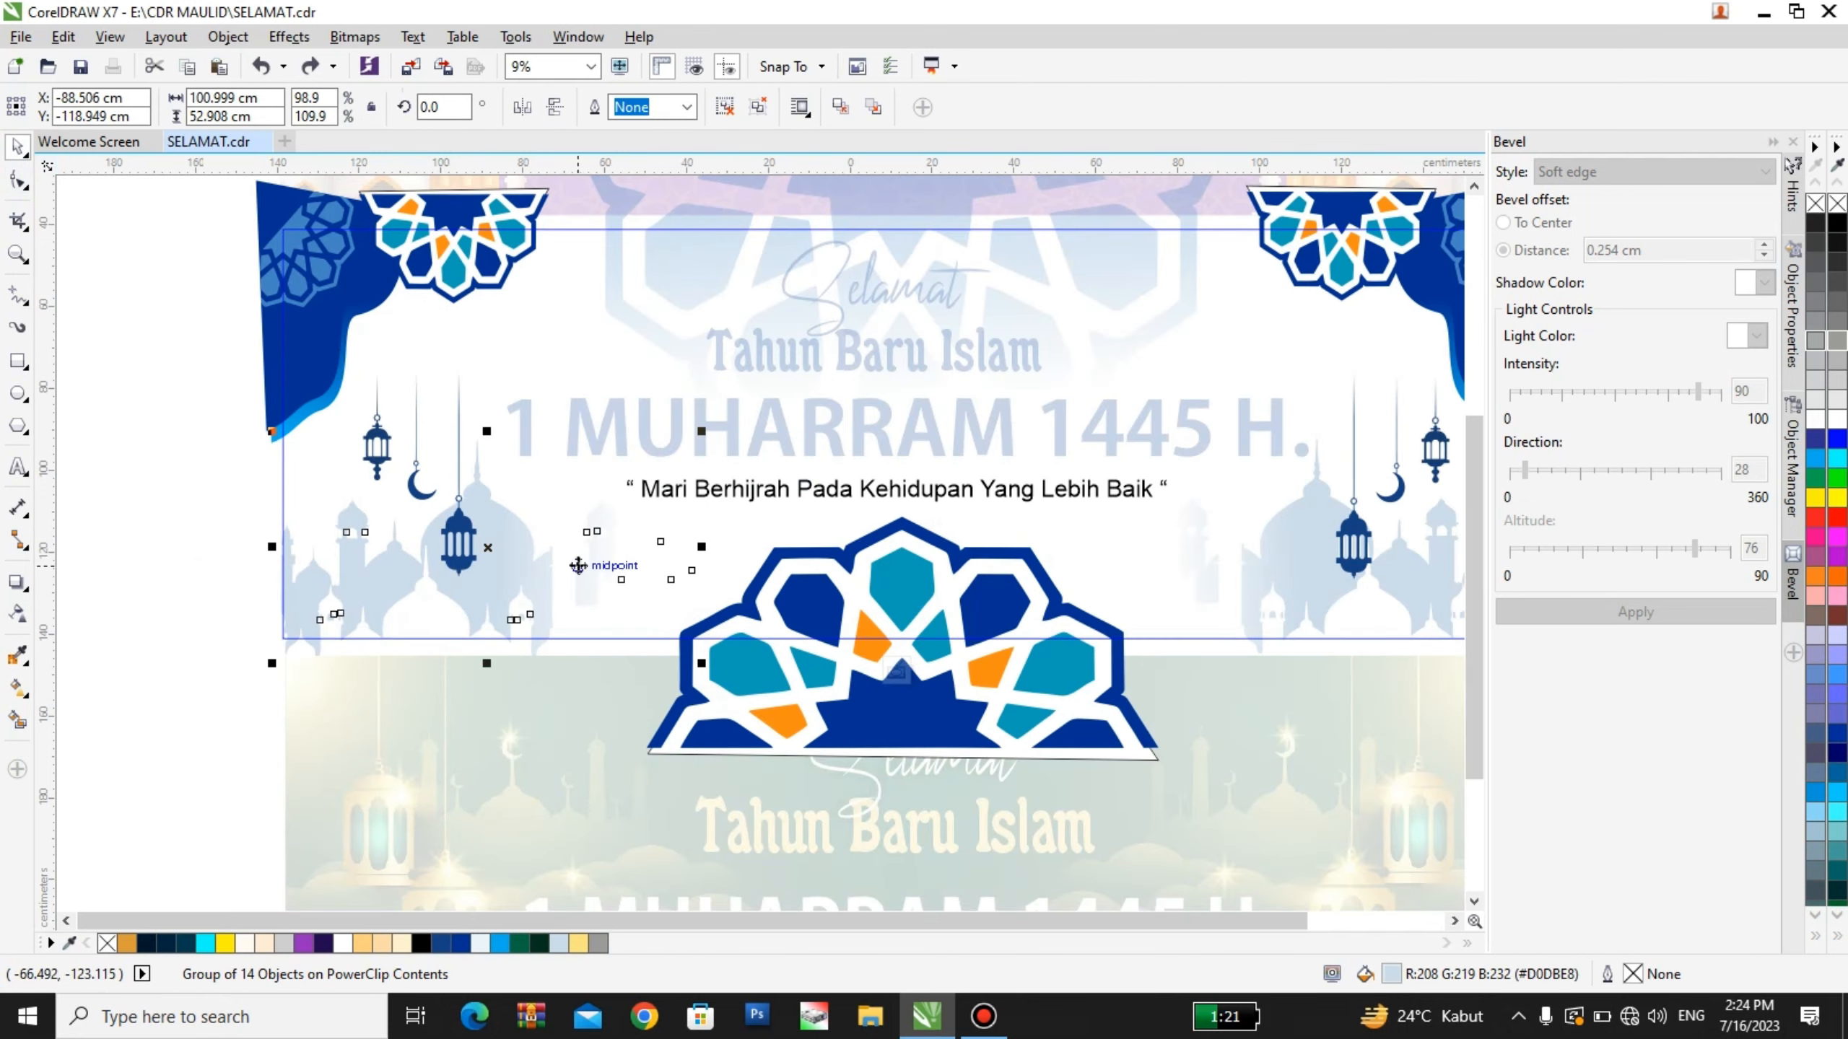
pyautogui.scroll(1, 577, 567)
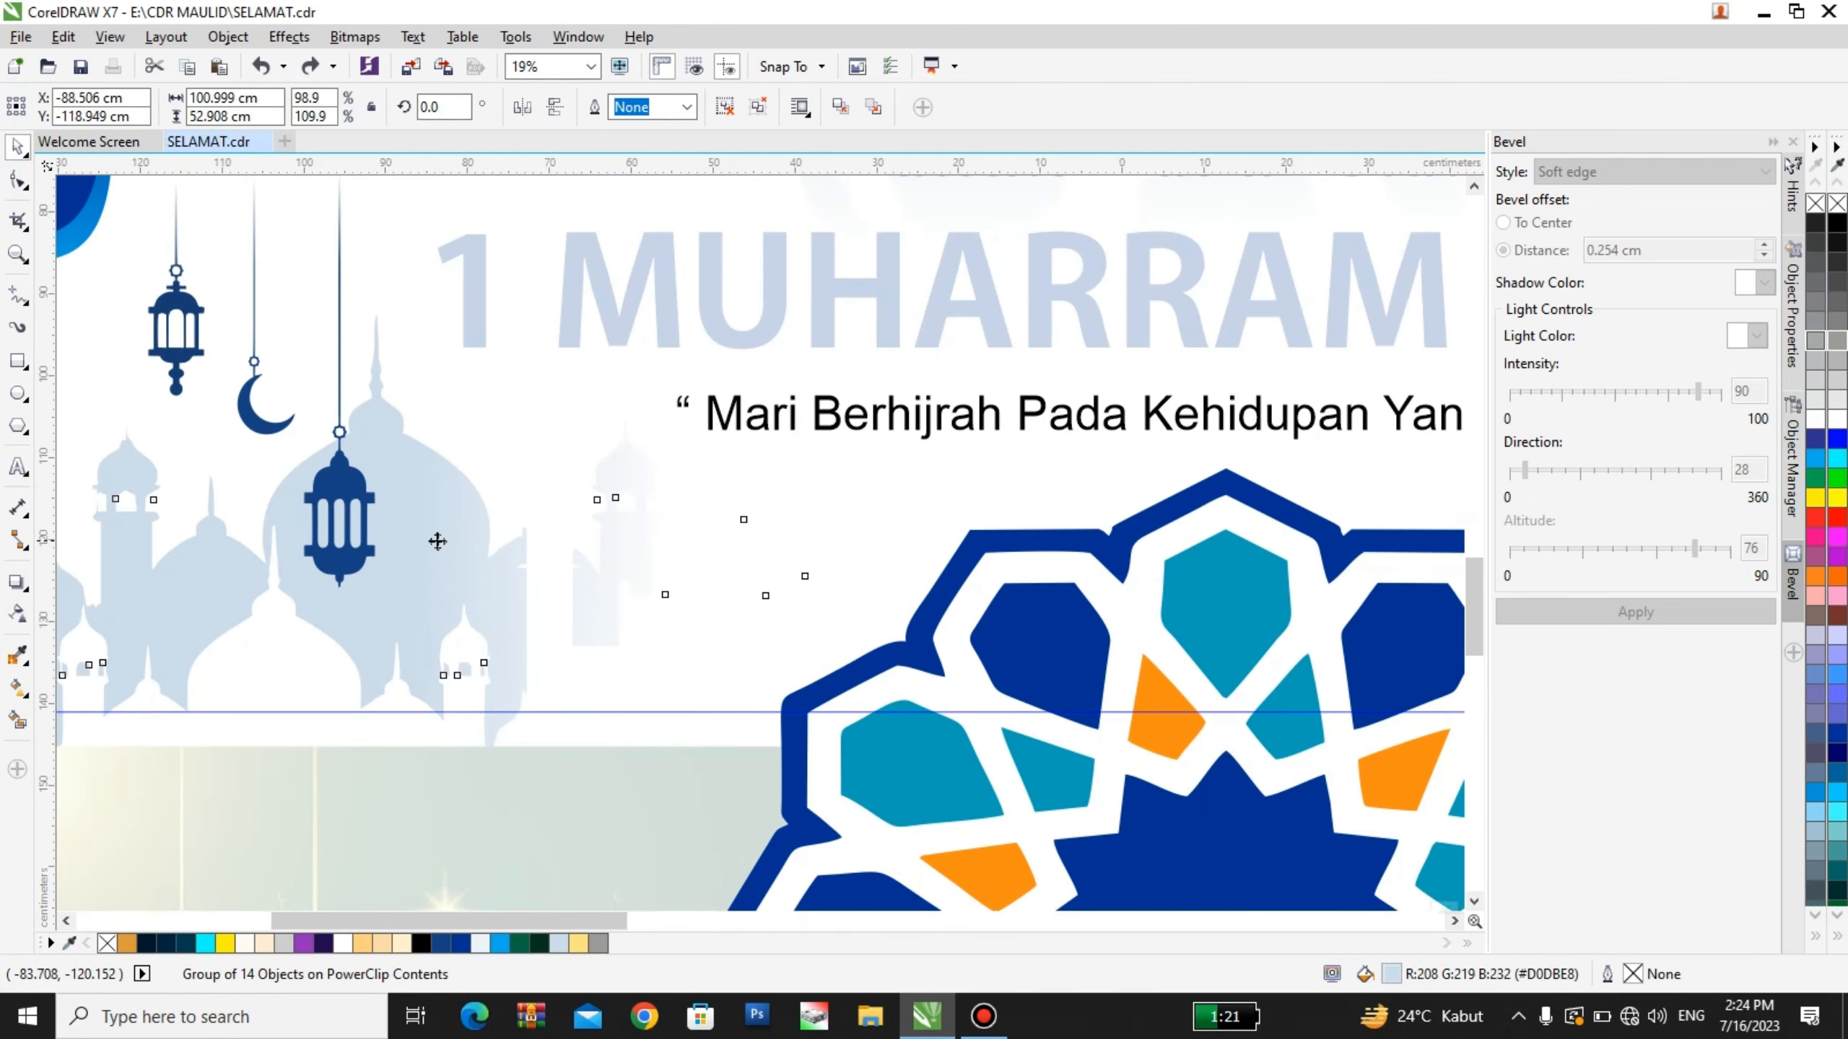
pyautogui.scroll(1, 436, 539)
pyautogui.scroll(-2, 437, 539)
pyautogui.scroll(-1, 437, 541)
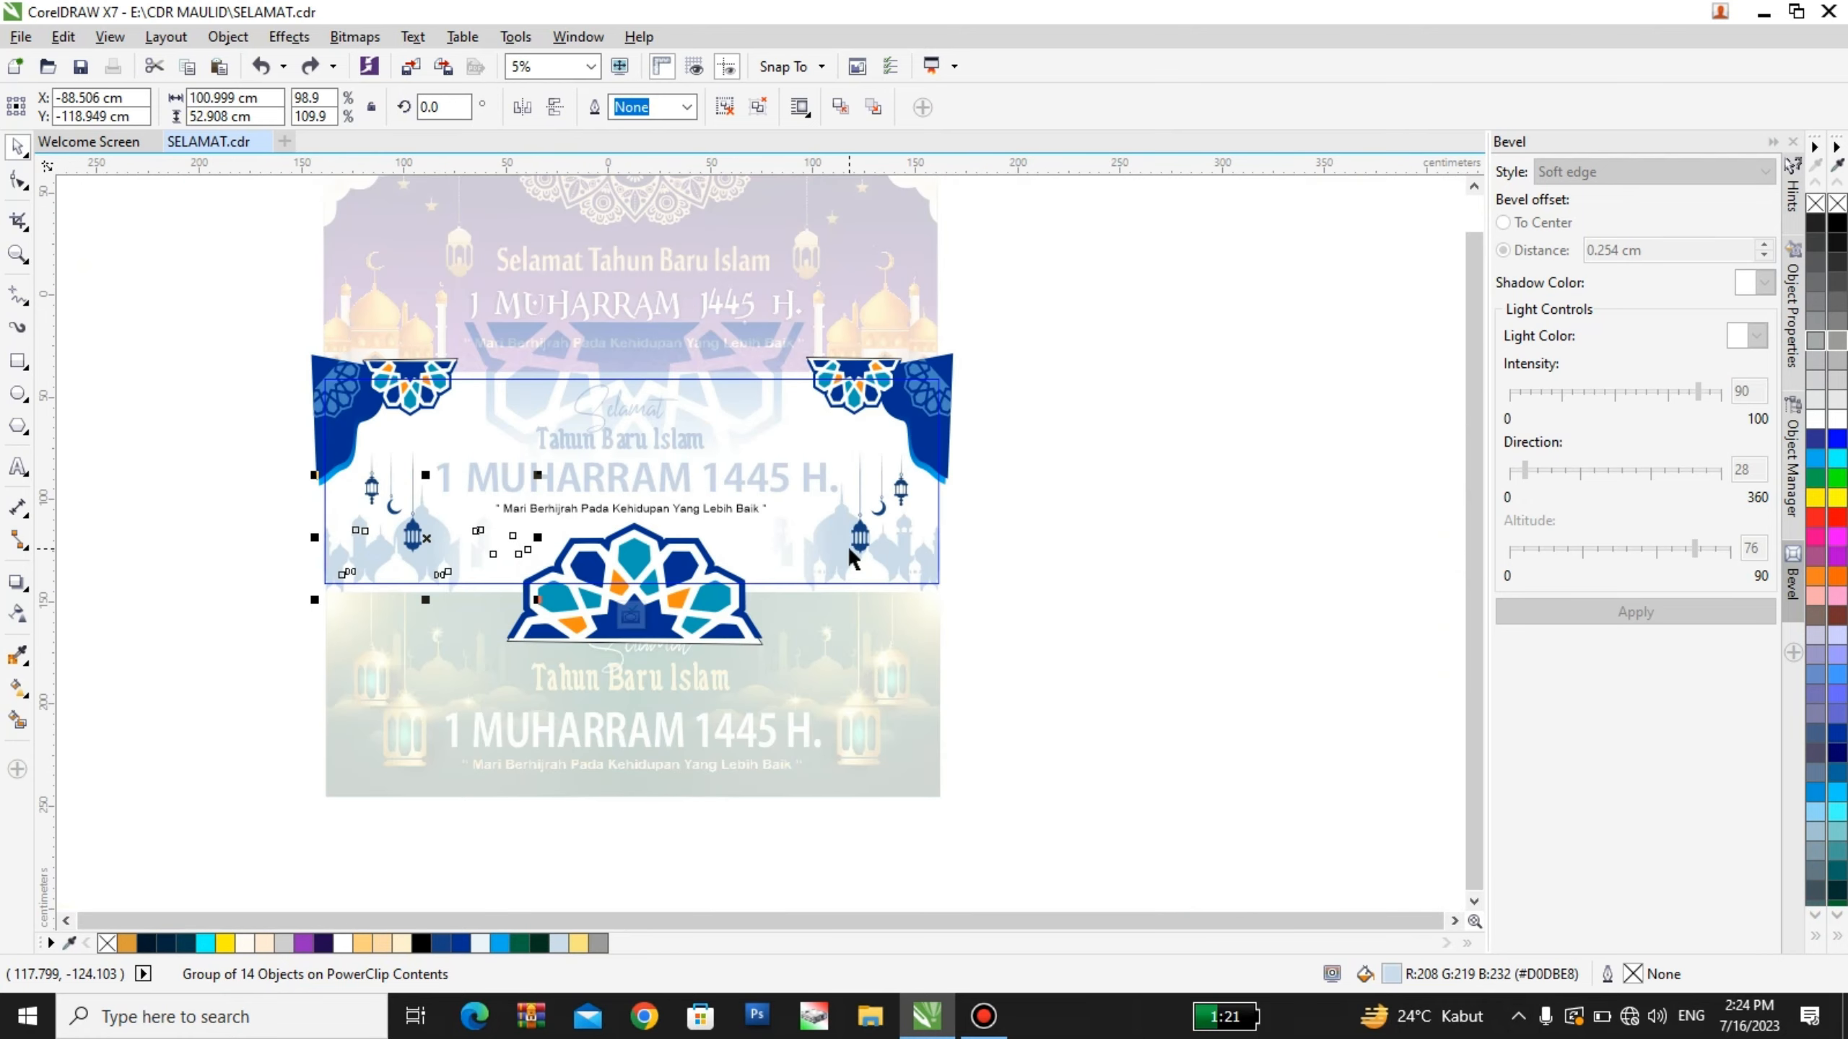
pyautogui.click(848, 545)
pyautogui.scroll(2, 875, 502)
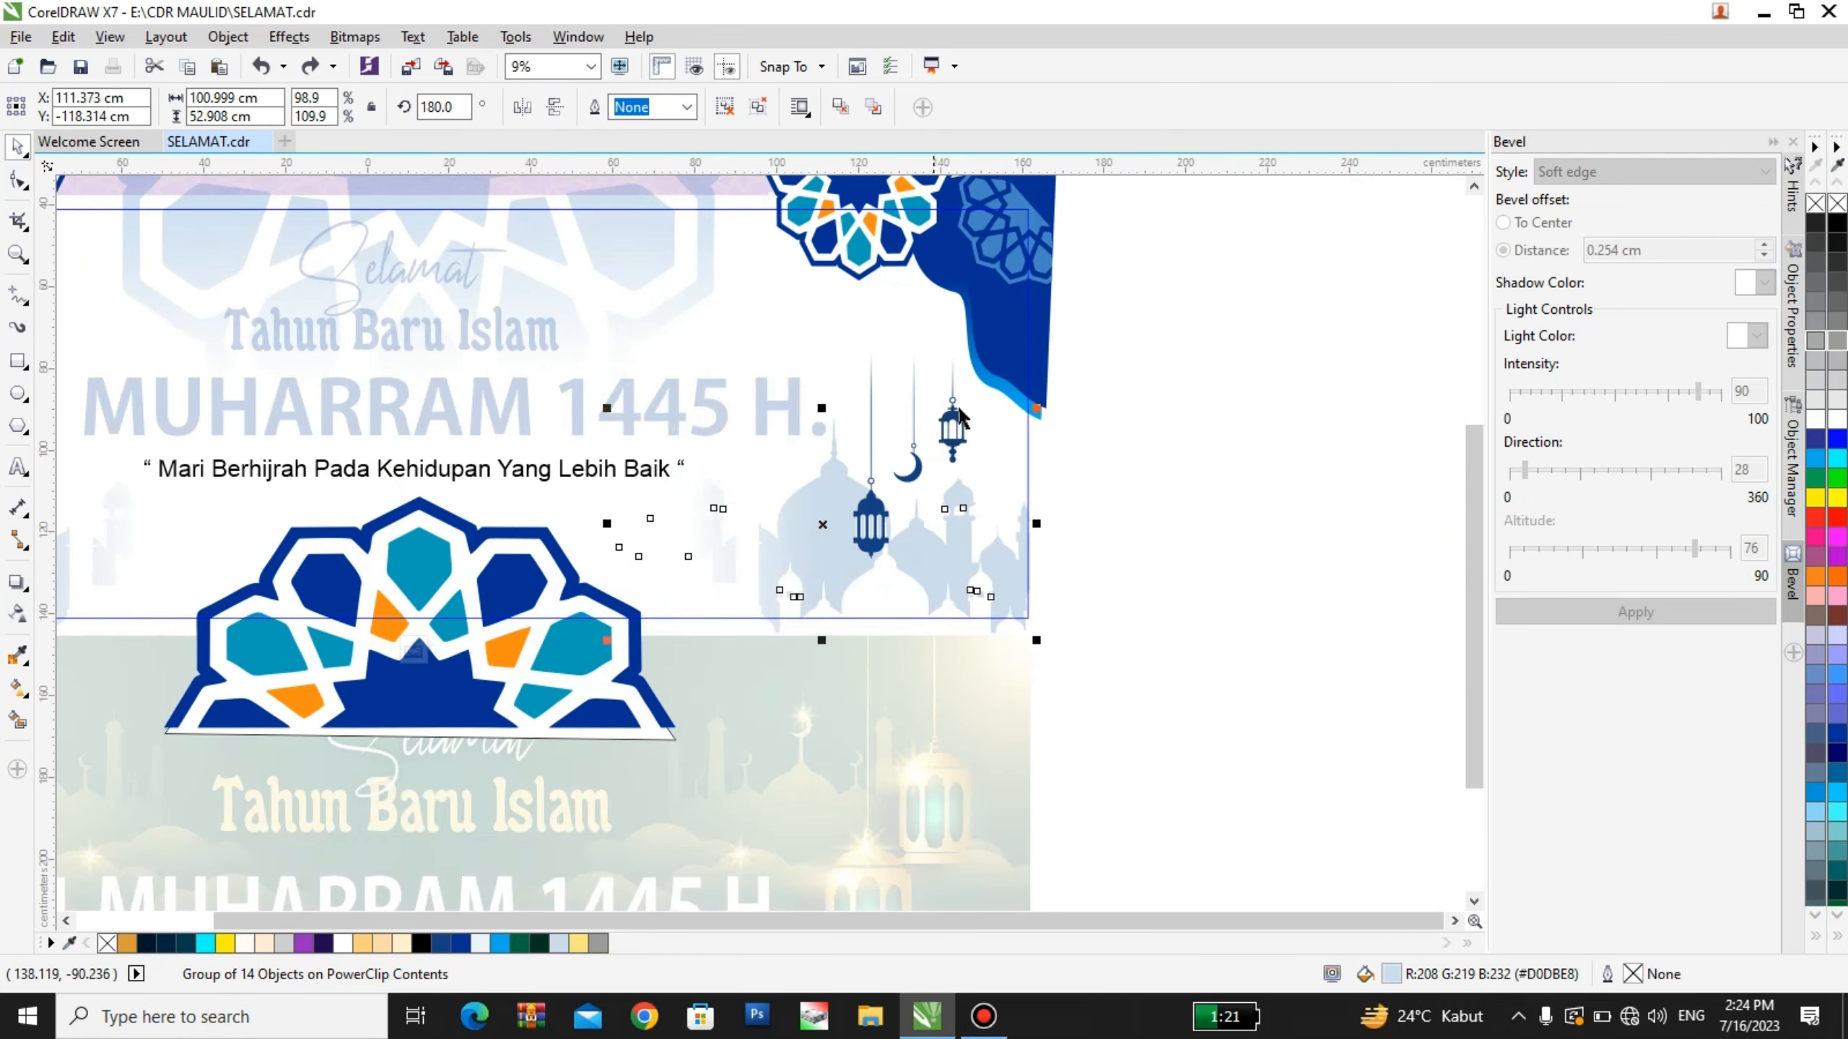
pyautogui.click(953, 430)
pyautogui.scroll(-1, 726, 583)
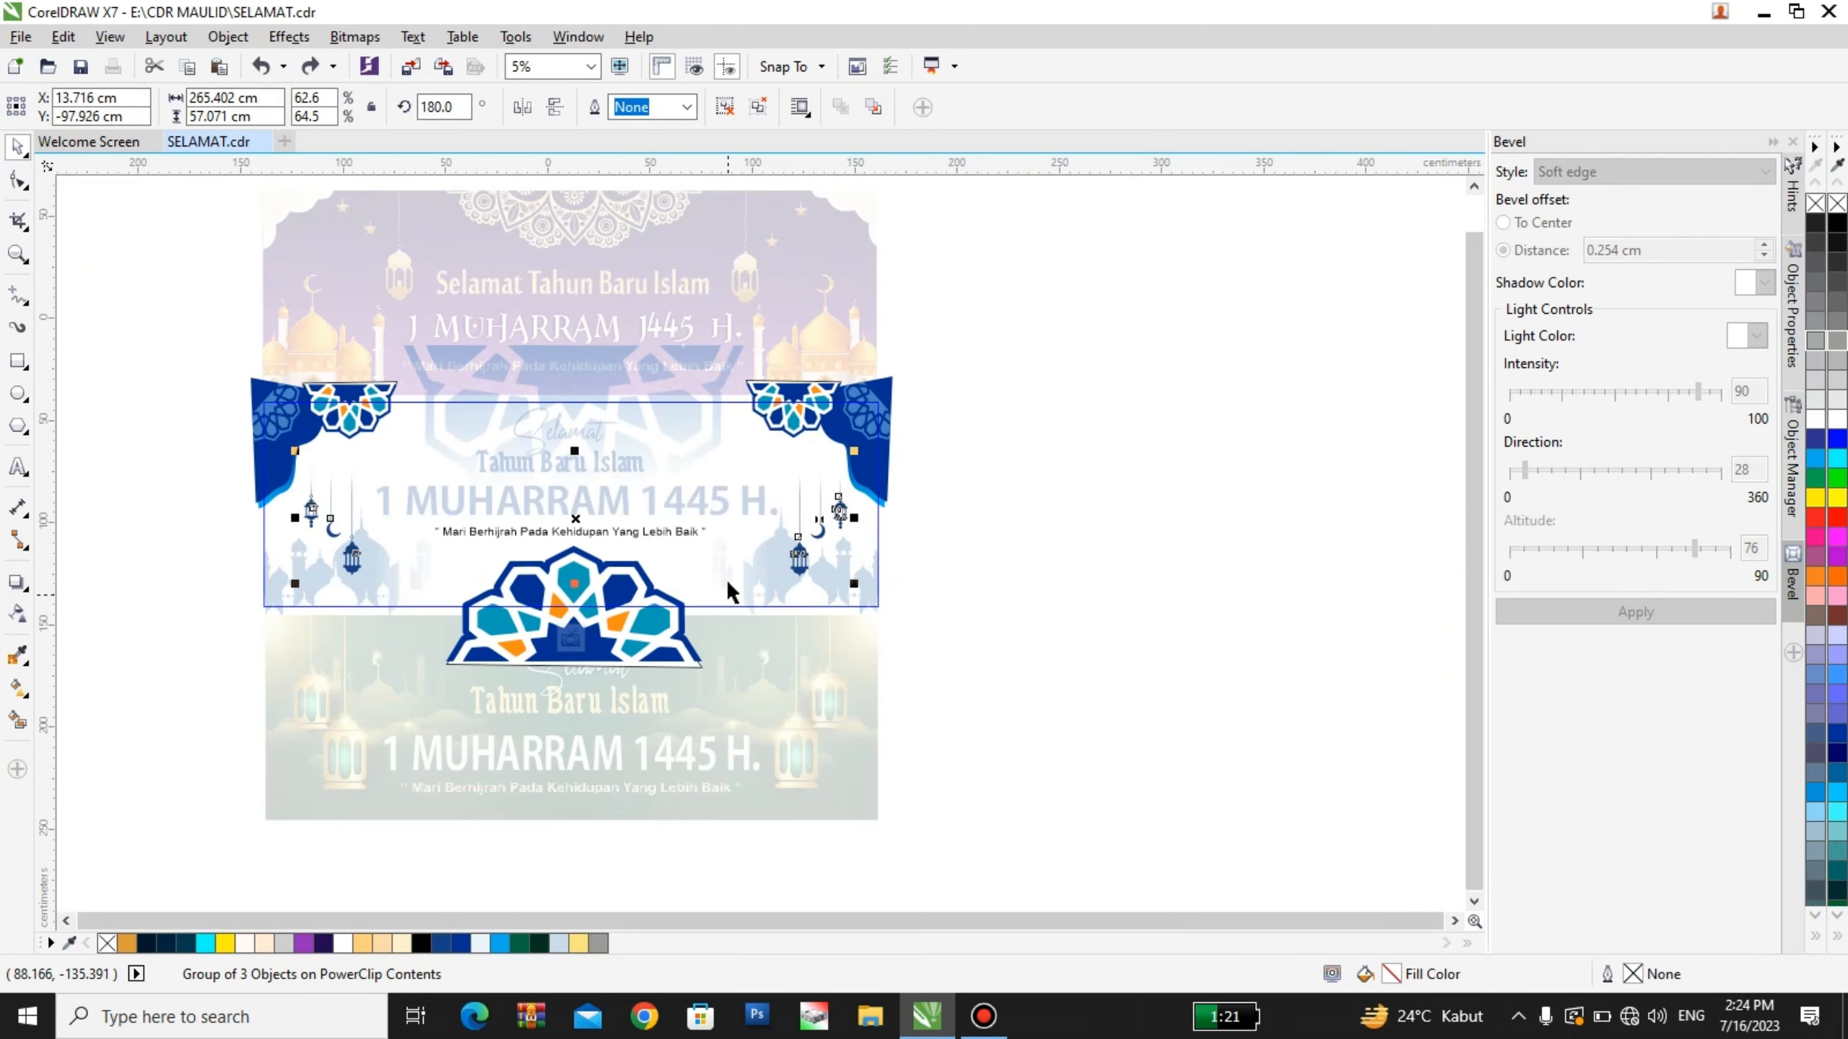
# Try to move the dark blue patterned shape in the banner's upper-right corner, and undo the move
pyautogui.scroll(2, 895, 414)
pyautogui.scroll(1, 960, 437)
pyautogui.moveTo(974, 475); pyautogui.dragTo(1059, 449)
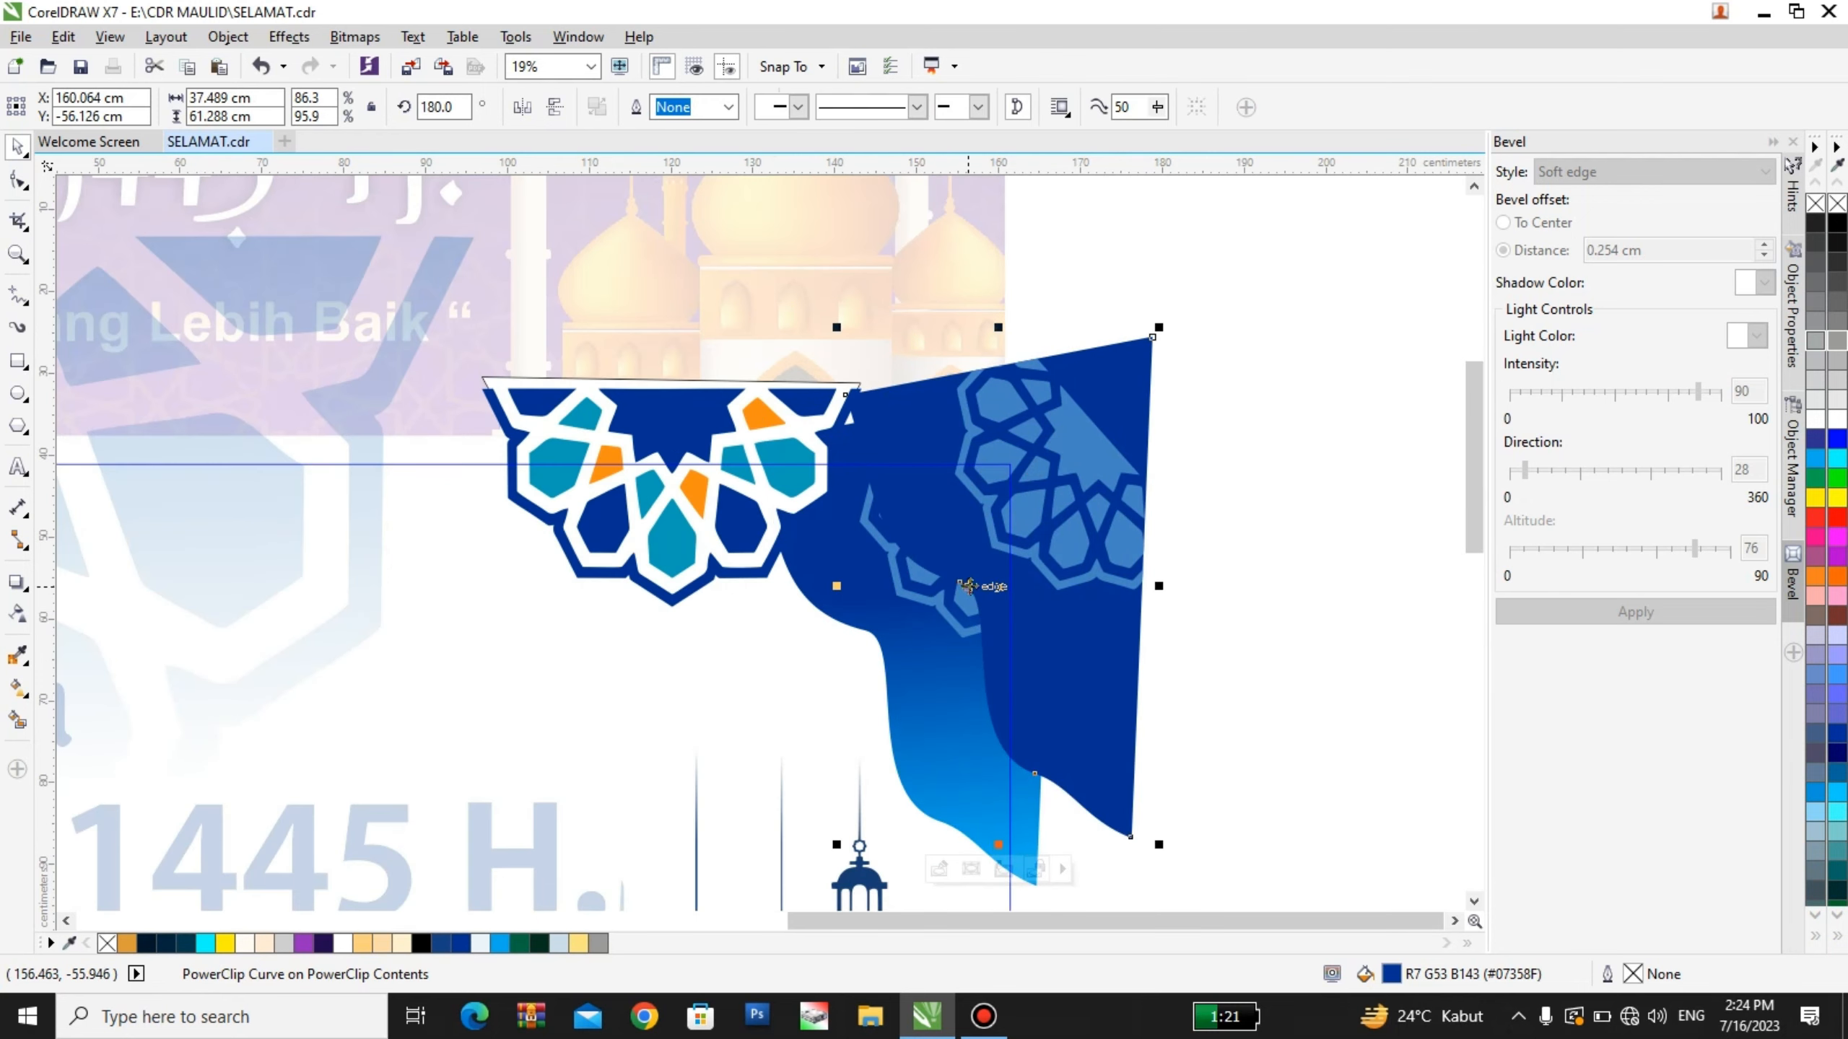
pyautogui.moveTo(967, 586); pyautogui.dragTo(1219, 517)
pyautogui.hotkey('ctrl', 'z')
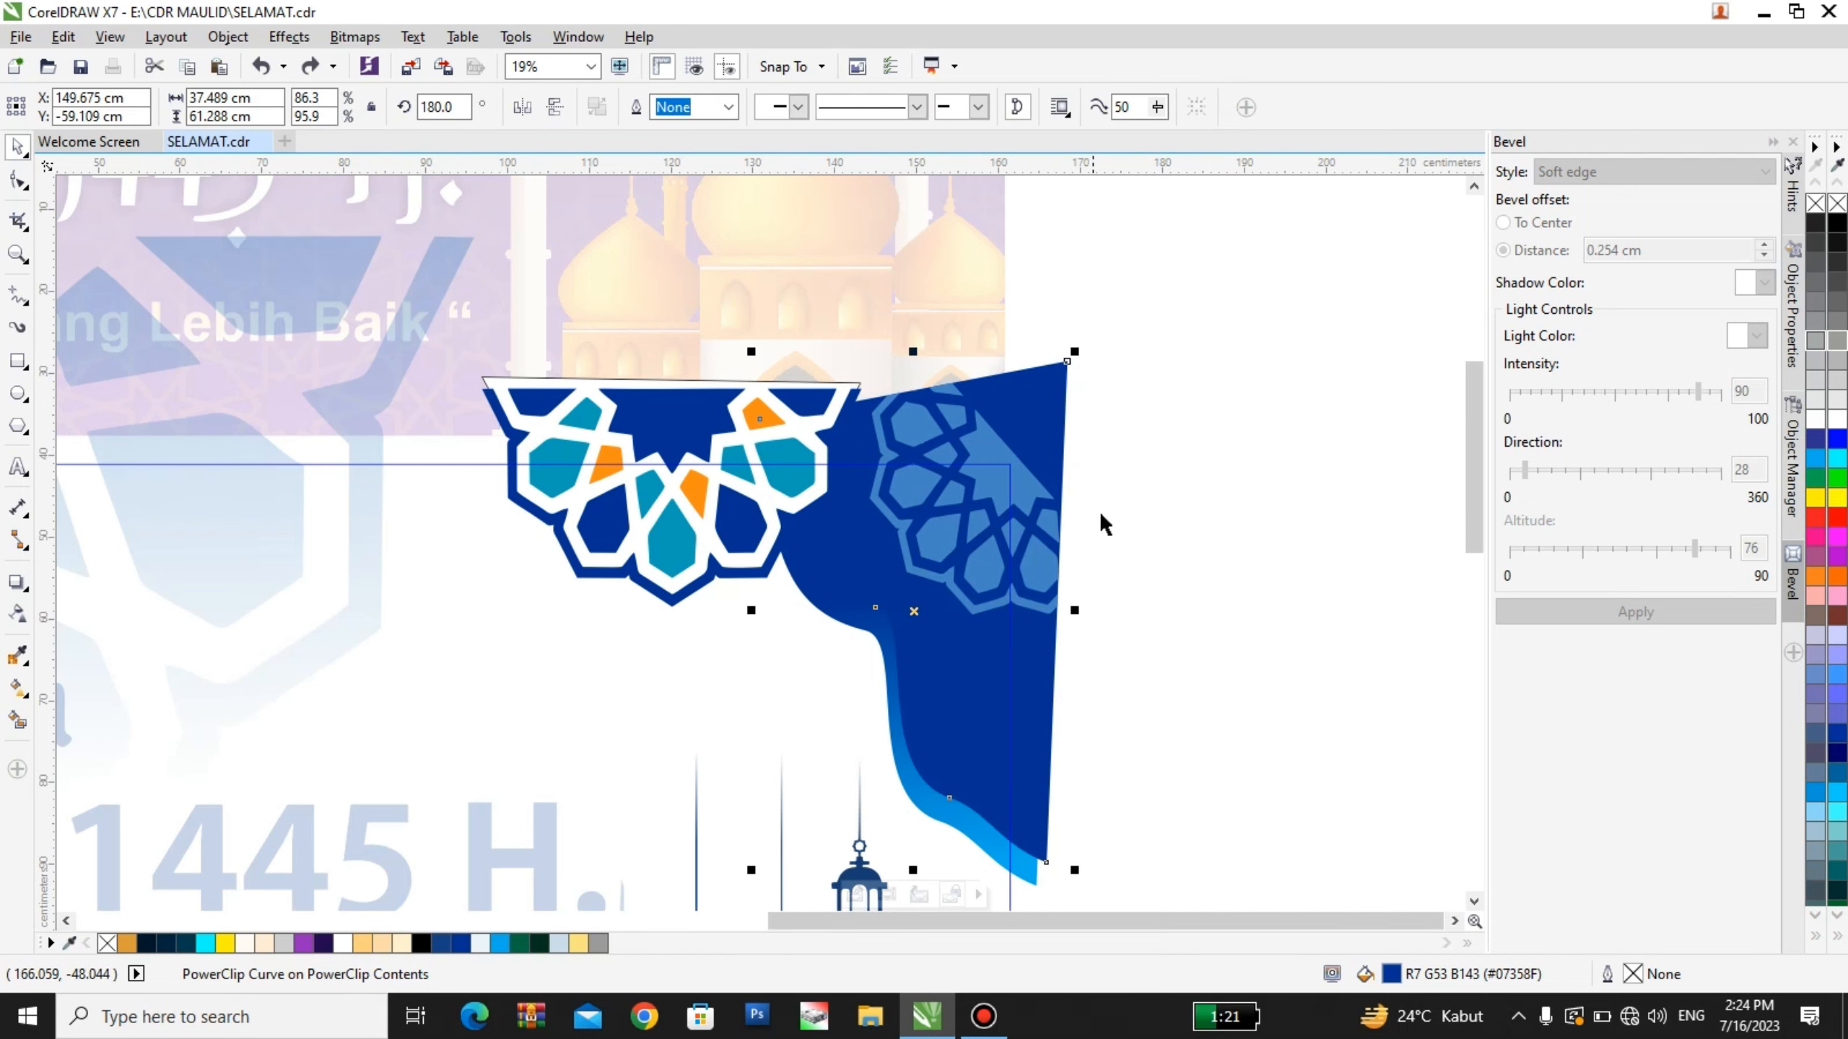
# Inspect the star pattern in the dark blue corner shape's nested PowerClip, finish editing it, and select the neighbouring coloured star ornament
pyautogui.rightClick(988, 516)
pyautogui.click(1067, 366)
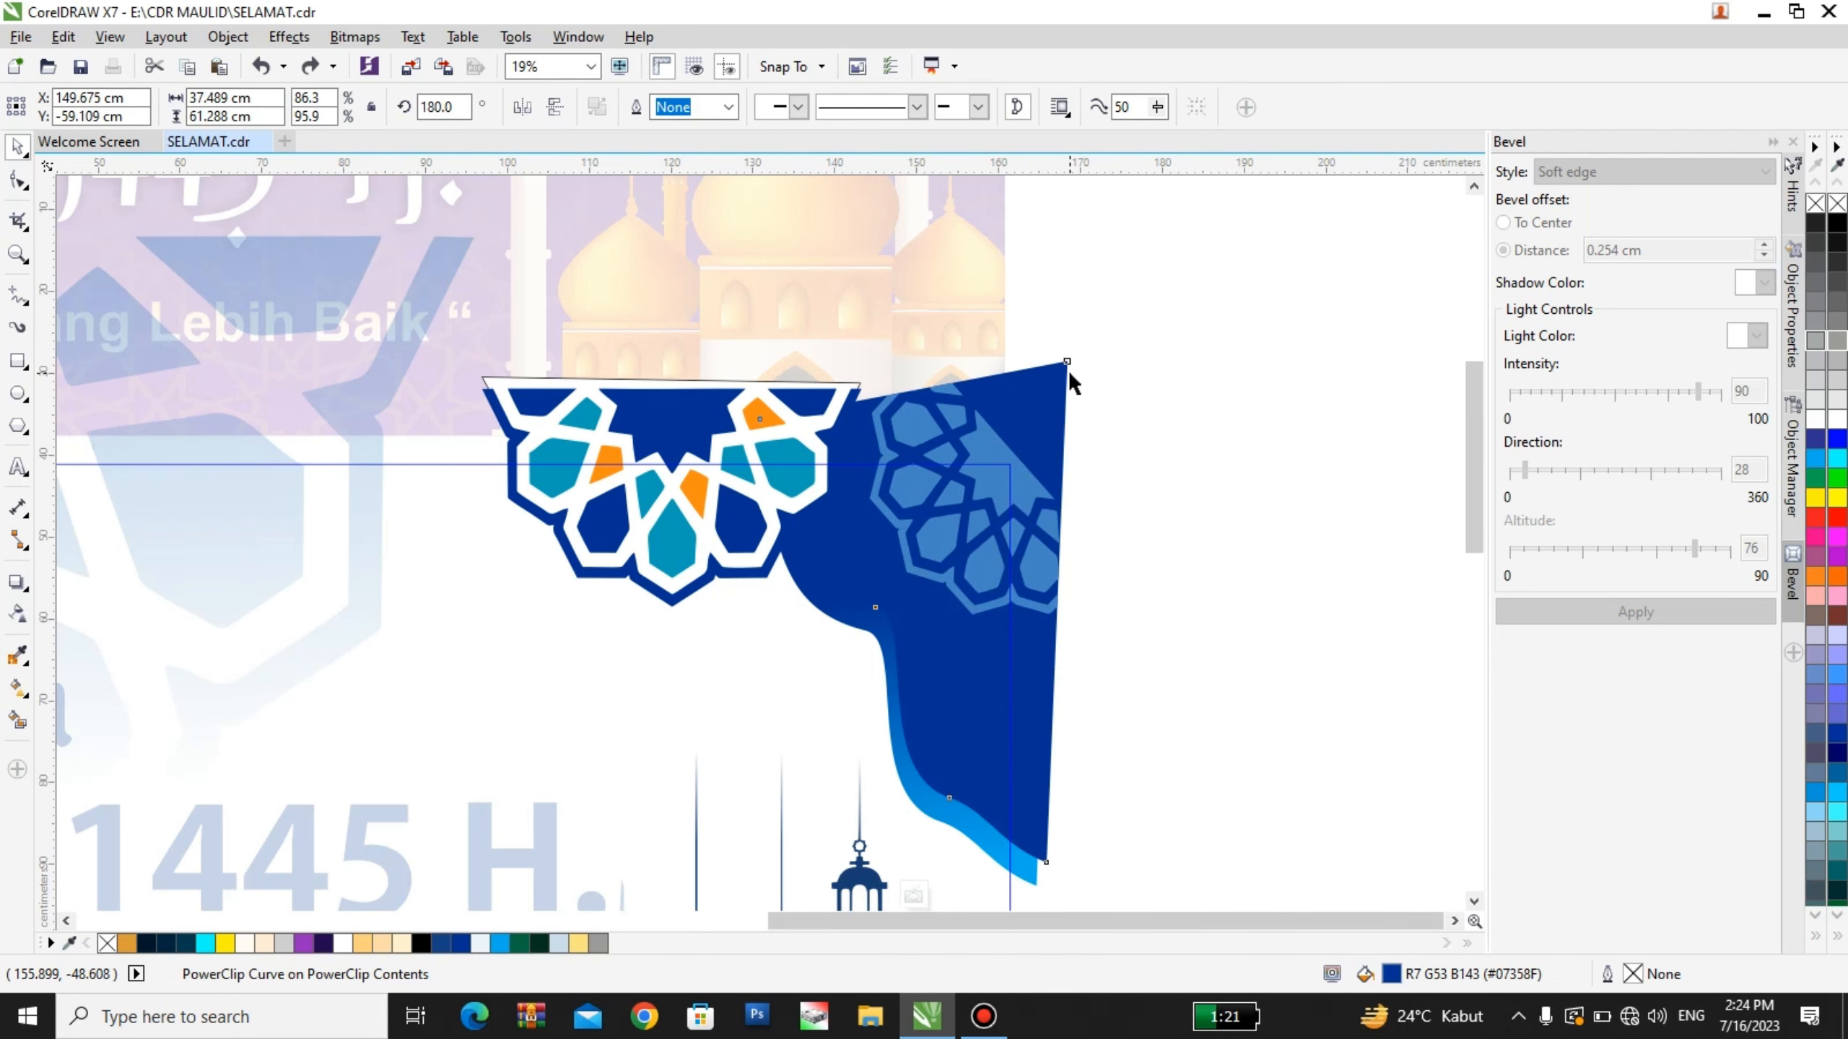
pyautogui.click(967, 494)
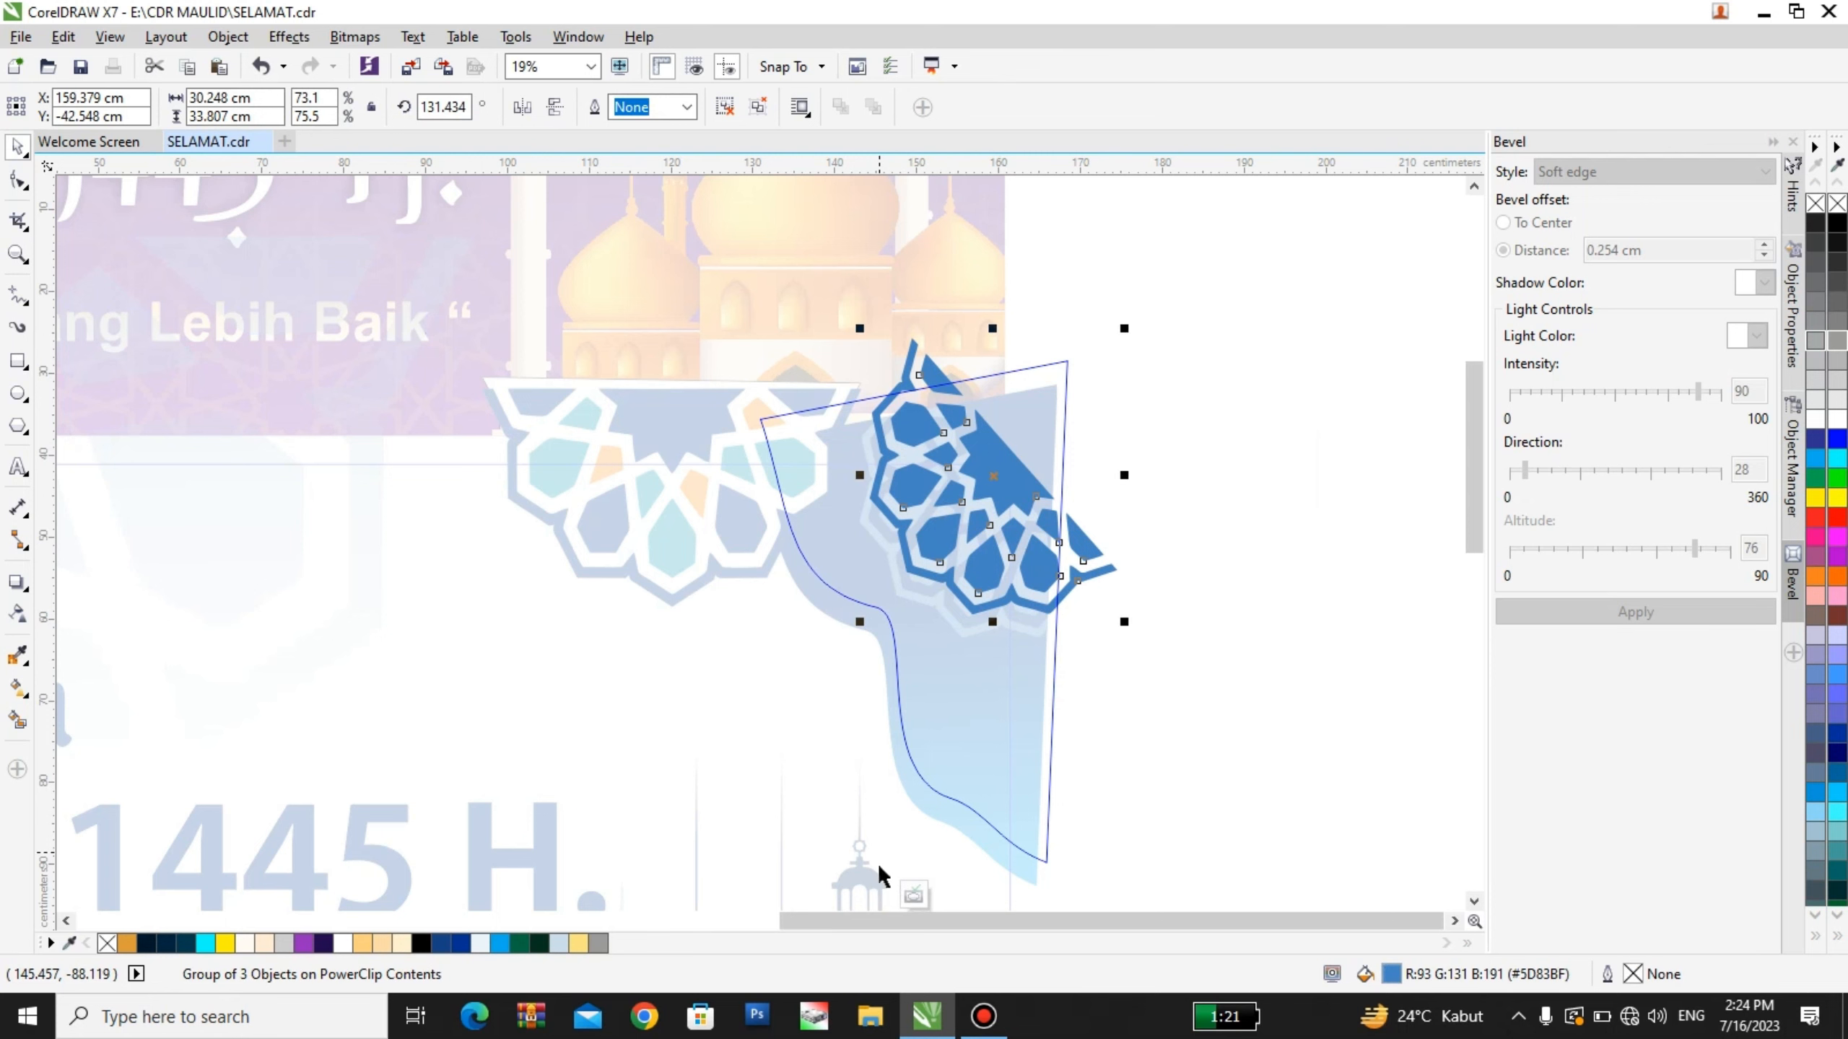
pyautogui.click(912, 882)
pyautogui.click(732, 475)
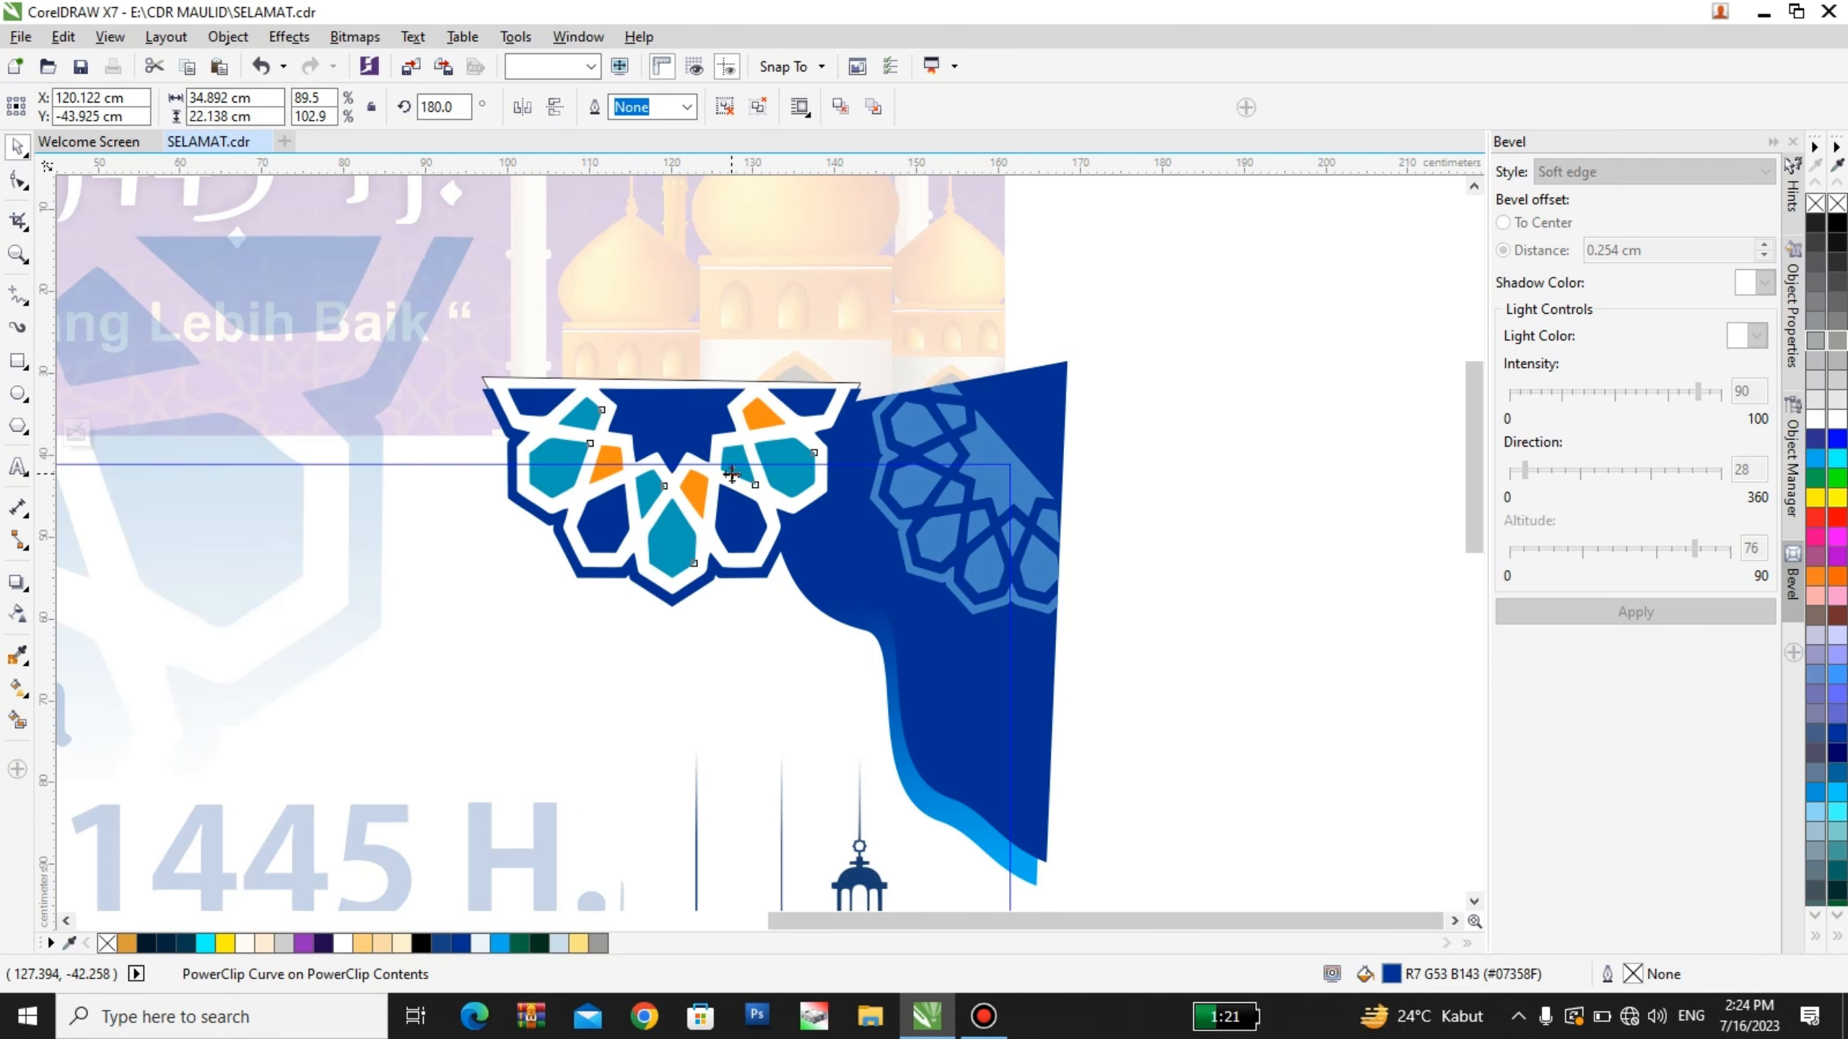
# Ungroup the coloured star ornament, try to move its separate teal pieces, and undo the moves and the ungrouping
pyautogui.scroll(1, 665, 472)
pyautogui.click(724, 107)
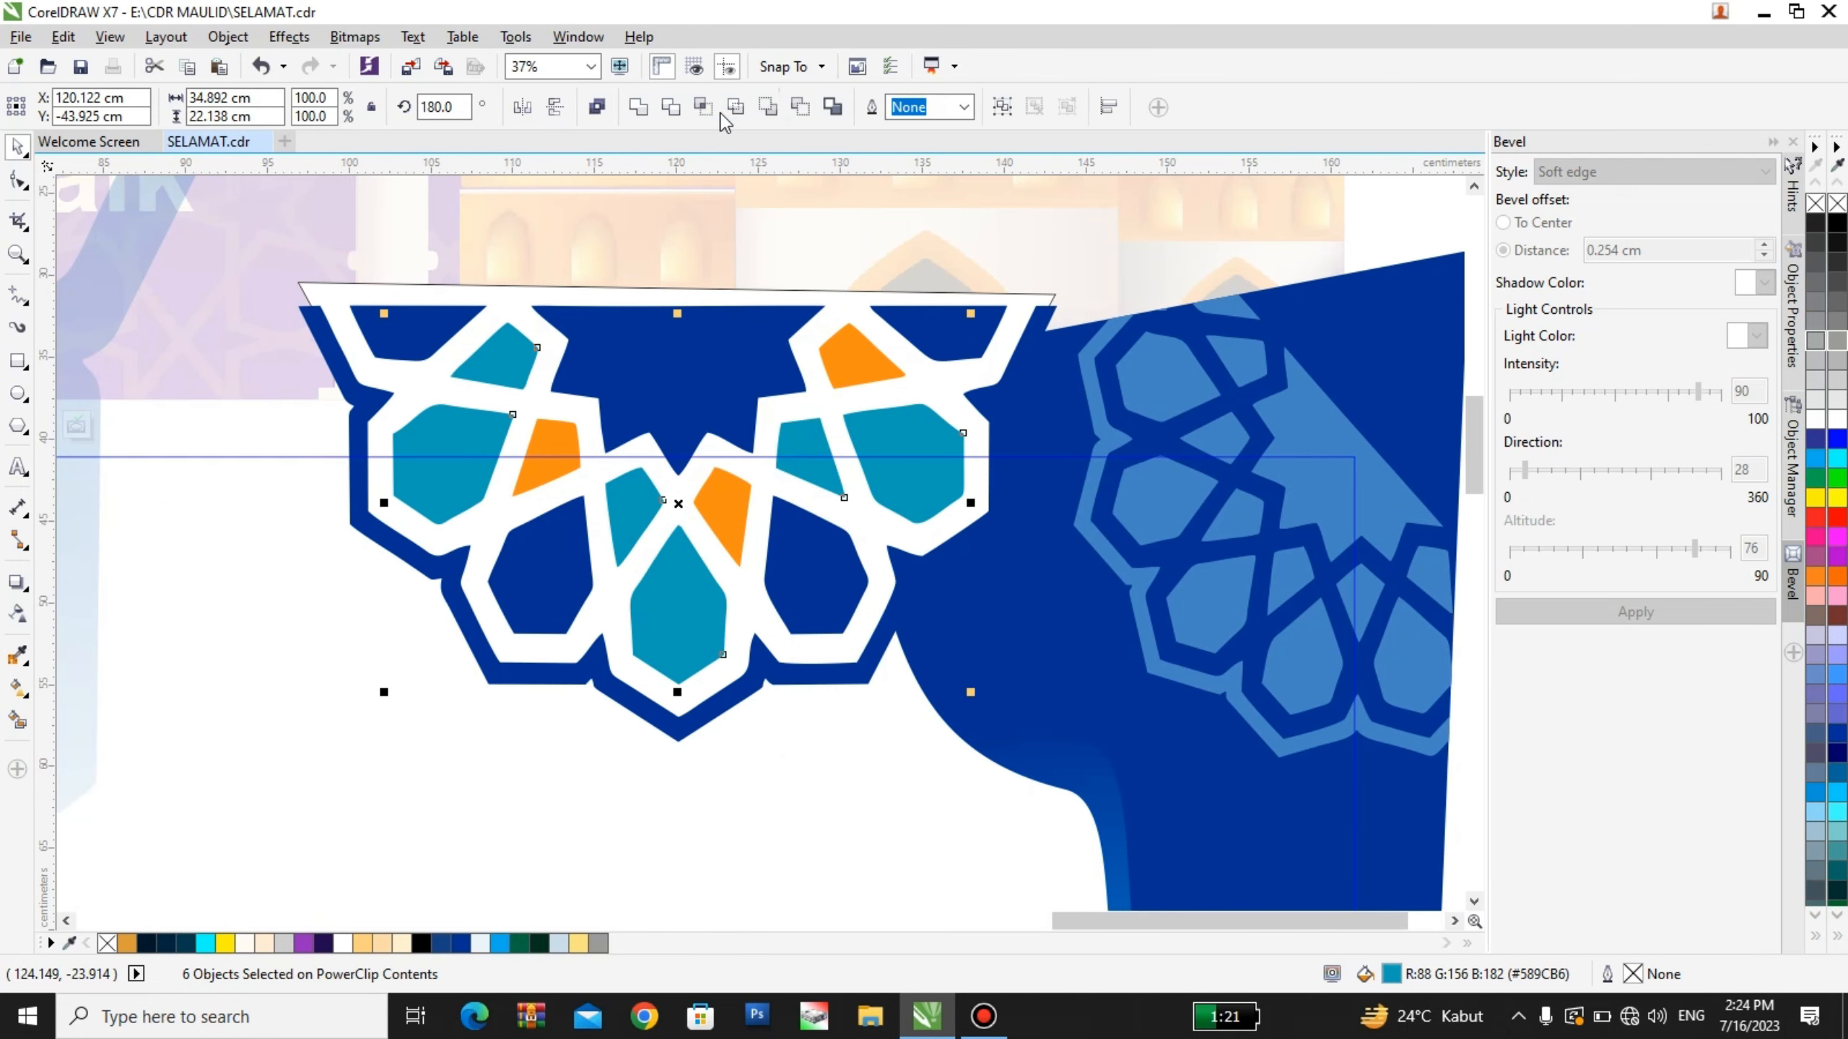
pyautogui.click(241, 416)
pyautogui.moveTo(451, 483); pyautogui.dragTo(345, 488)
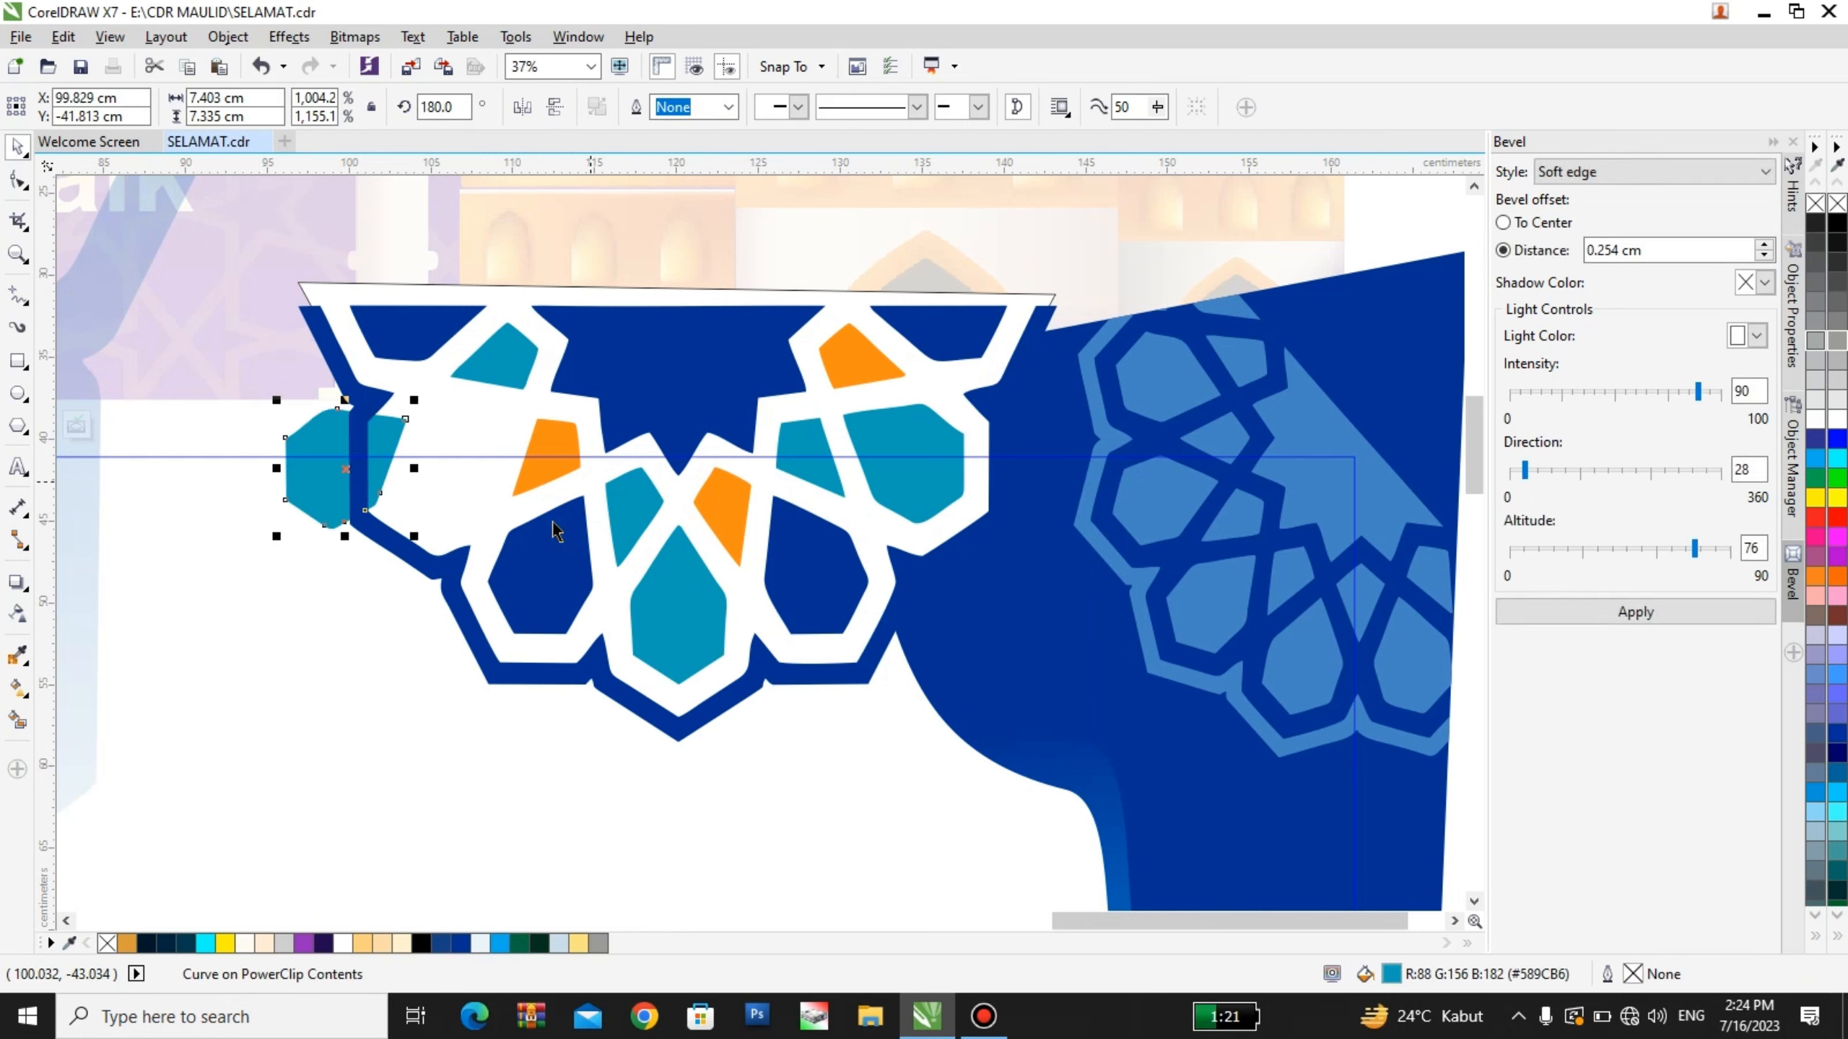
pyautogui.click(545, 568)
pyautogui.click(544, 568)
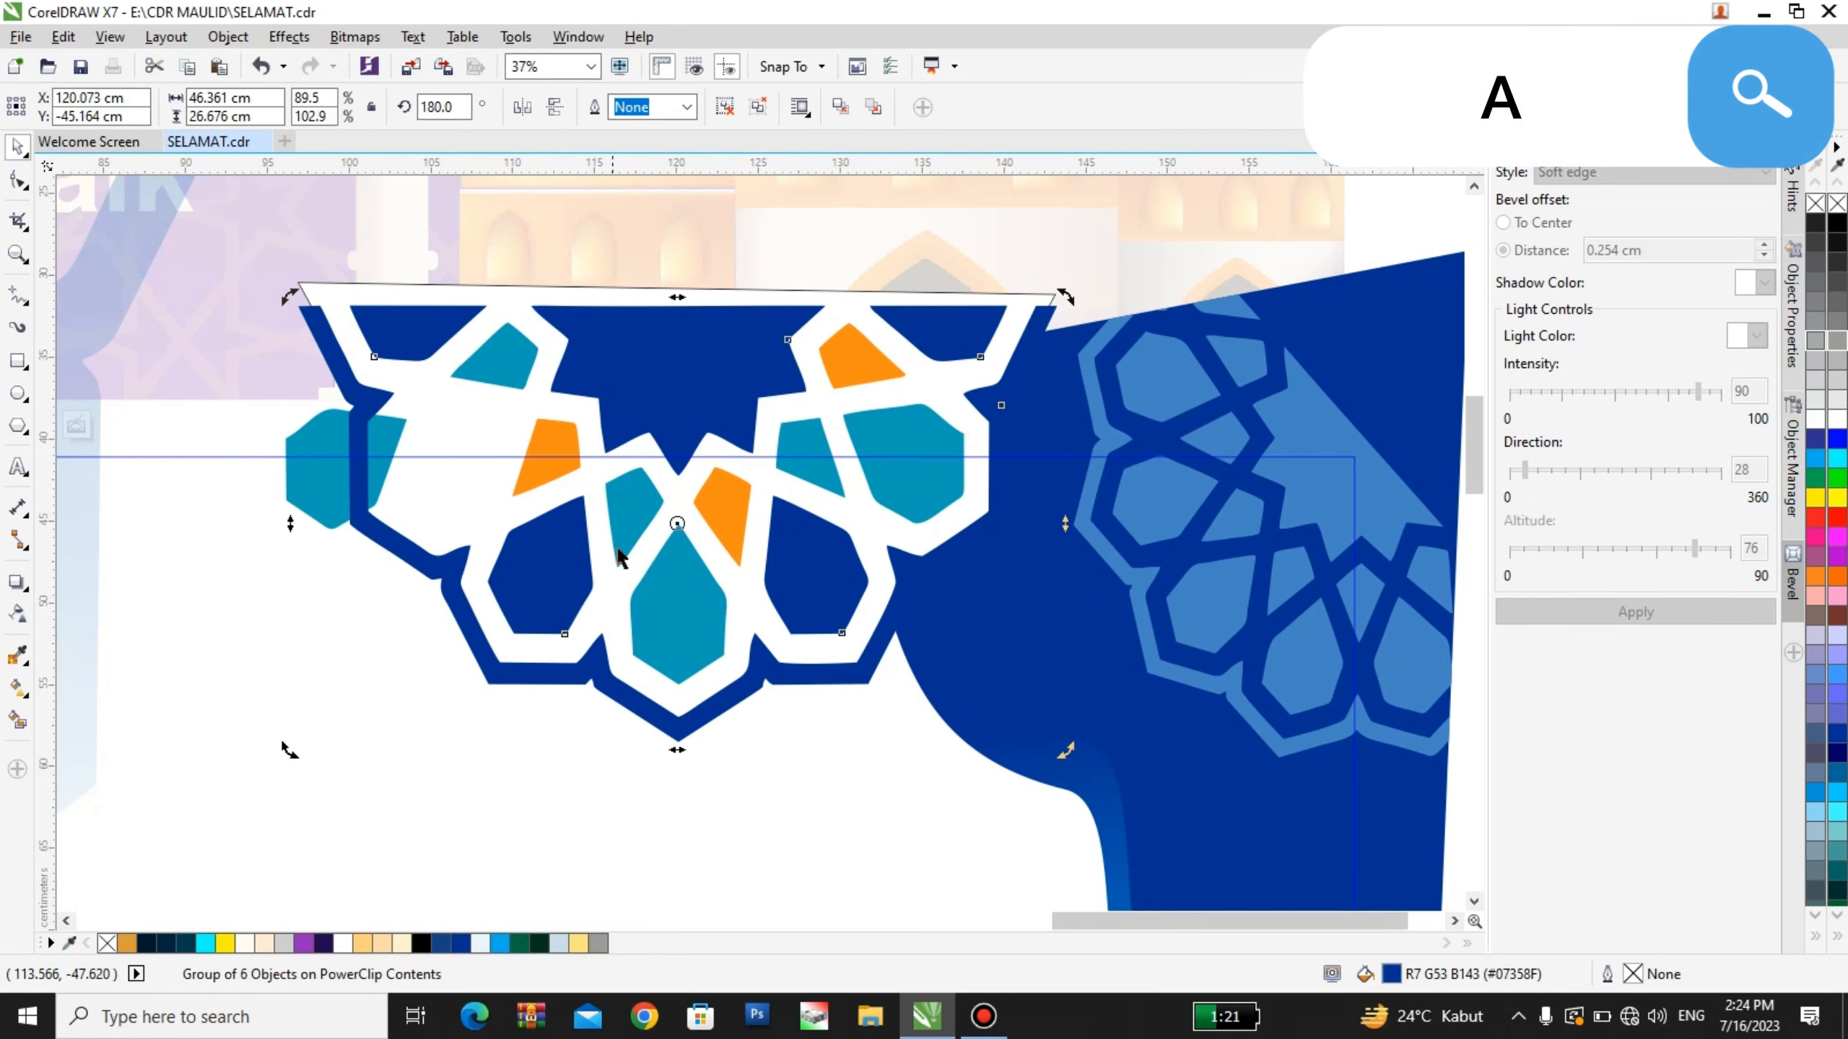
pyautogui.moveTo(628, 526); pyautogui.dragTo(759, 503)
pyautogui.hotkey('ctrl', 'z')
pyautogui.hotkey('ctrl', 'z')
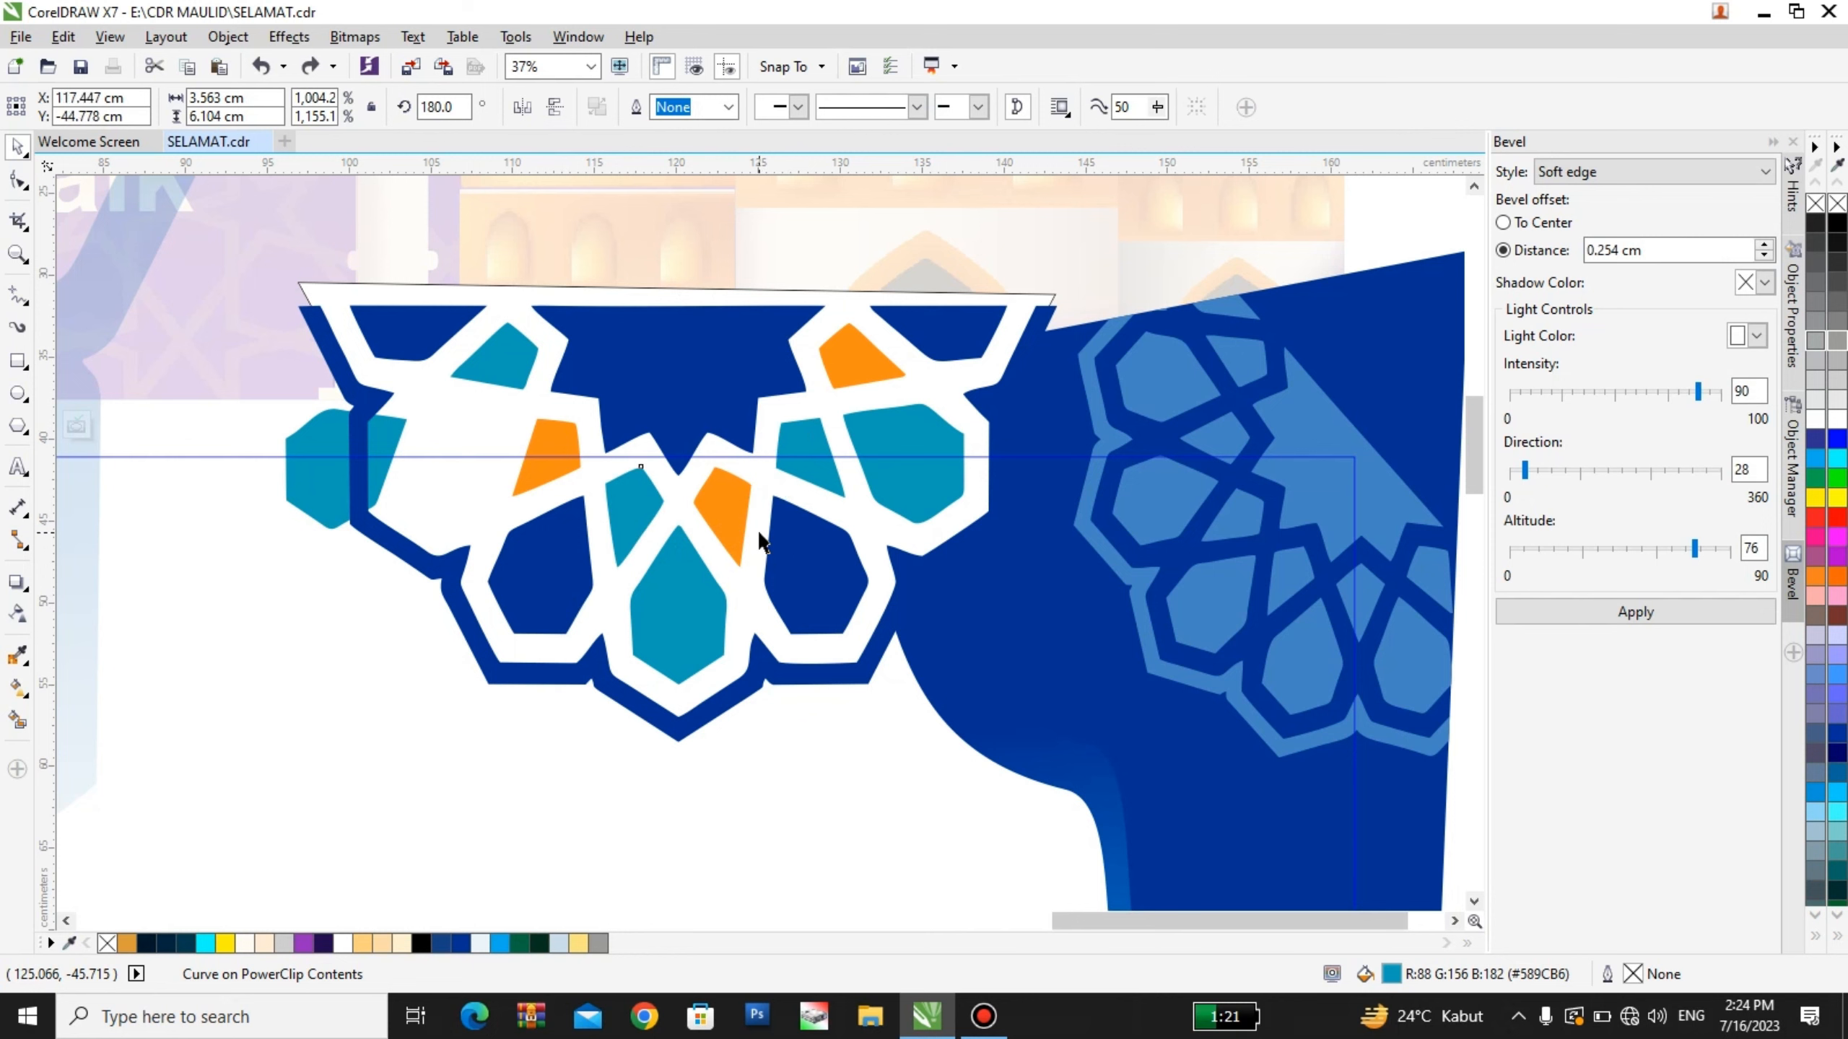
pyautogui.scroll(-2, 759, 542)
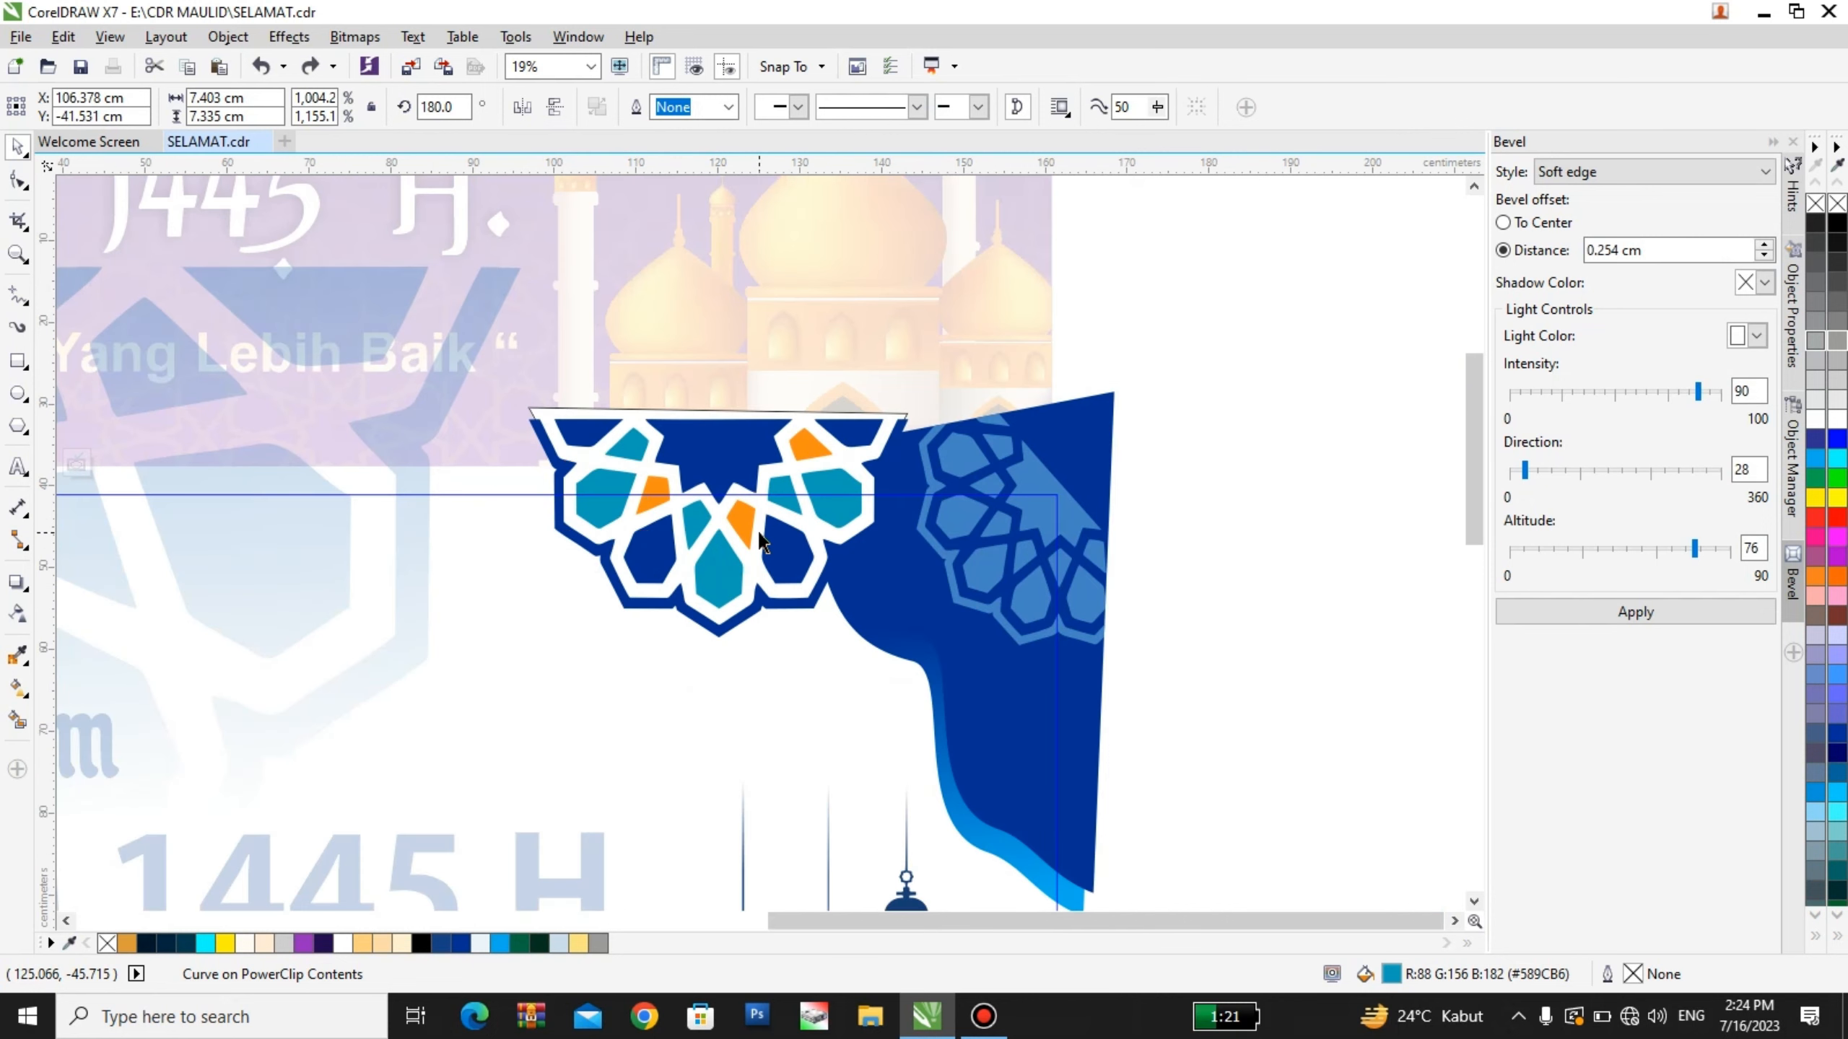
pyautogui.click(759, 542)
pyautogui.scroll(-4, 765, 512)
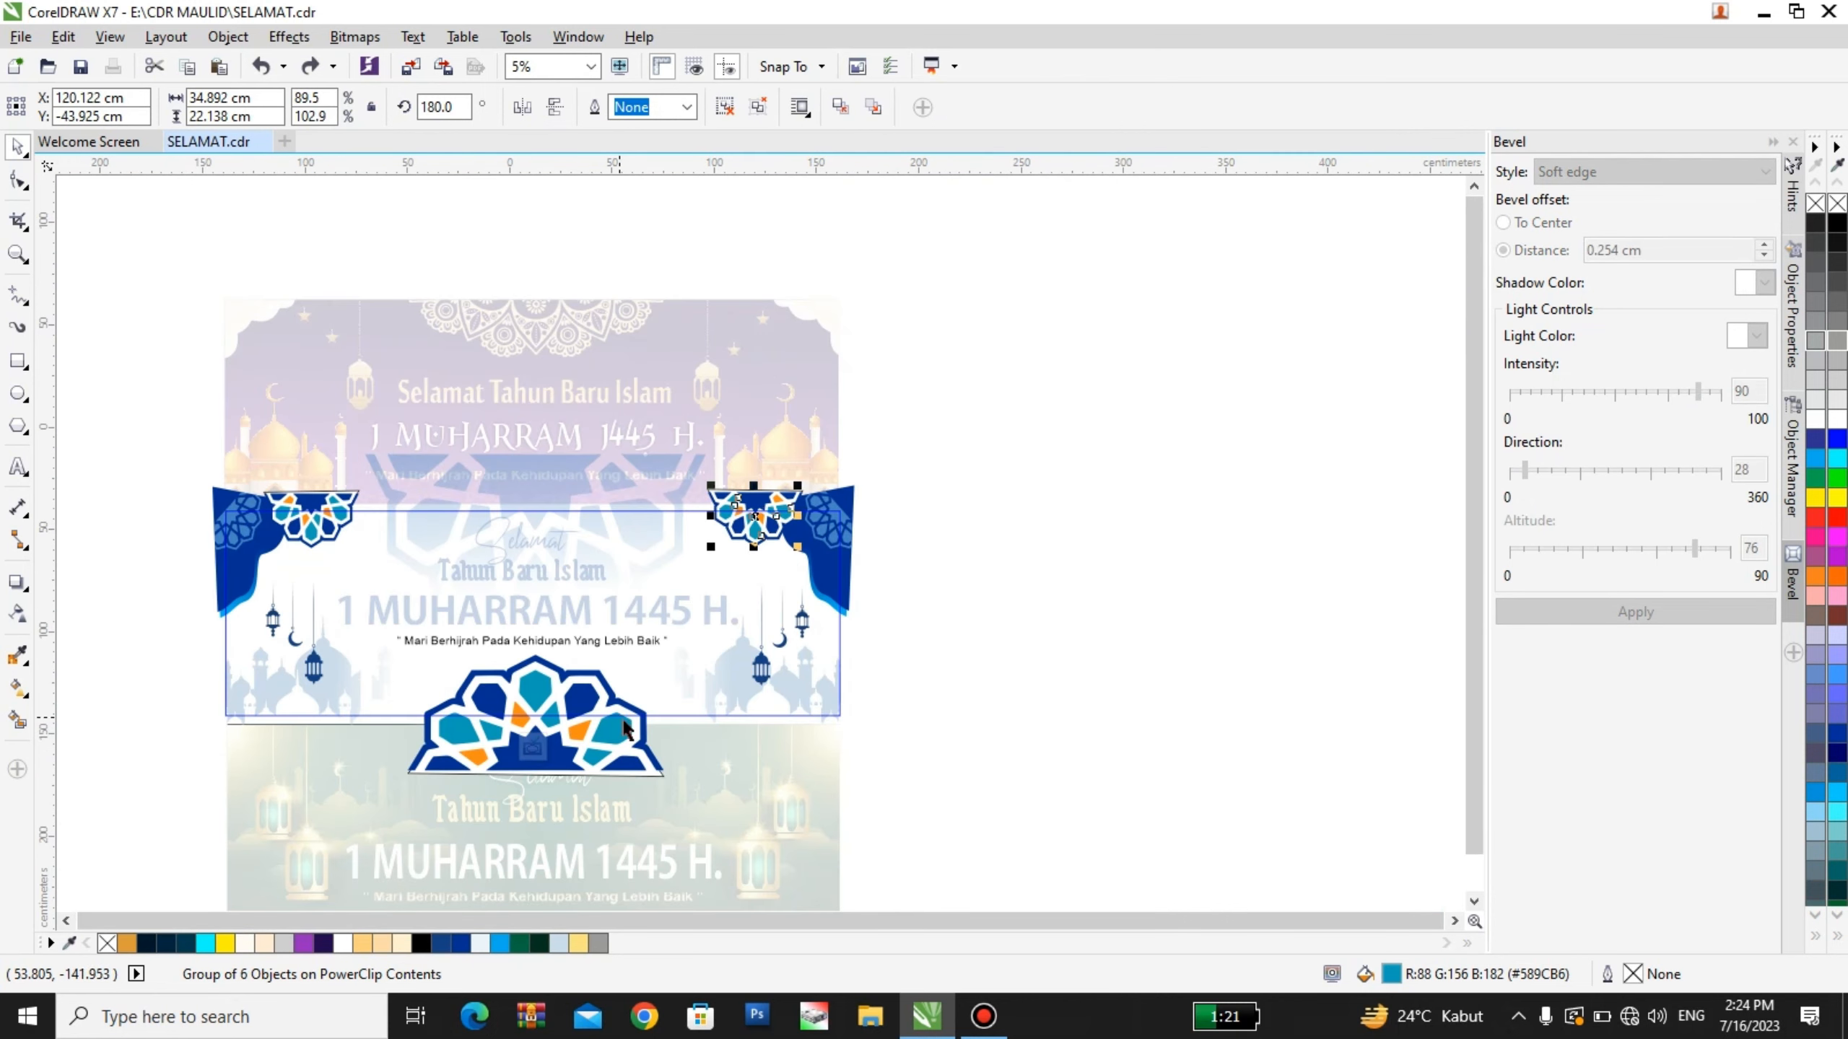
# Finish editing the blue banner's PowerClip, try a document palette colour on its background, and undo the colour change
pyautogui.scroll(2, 624, 720)
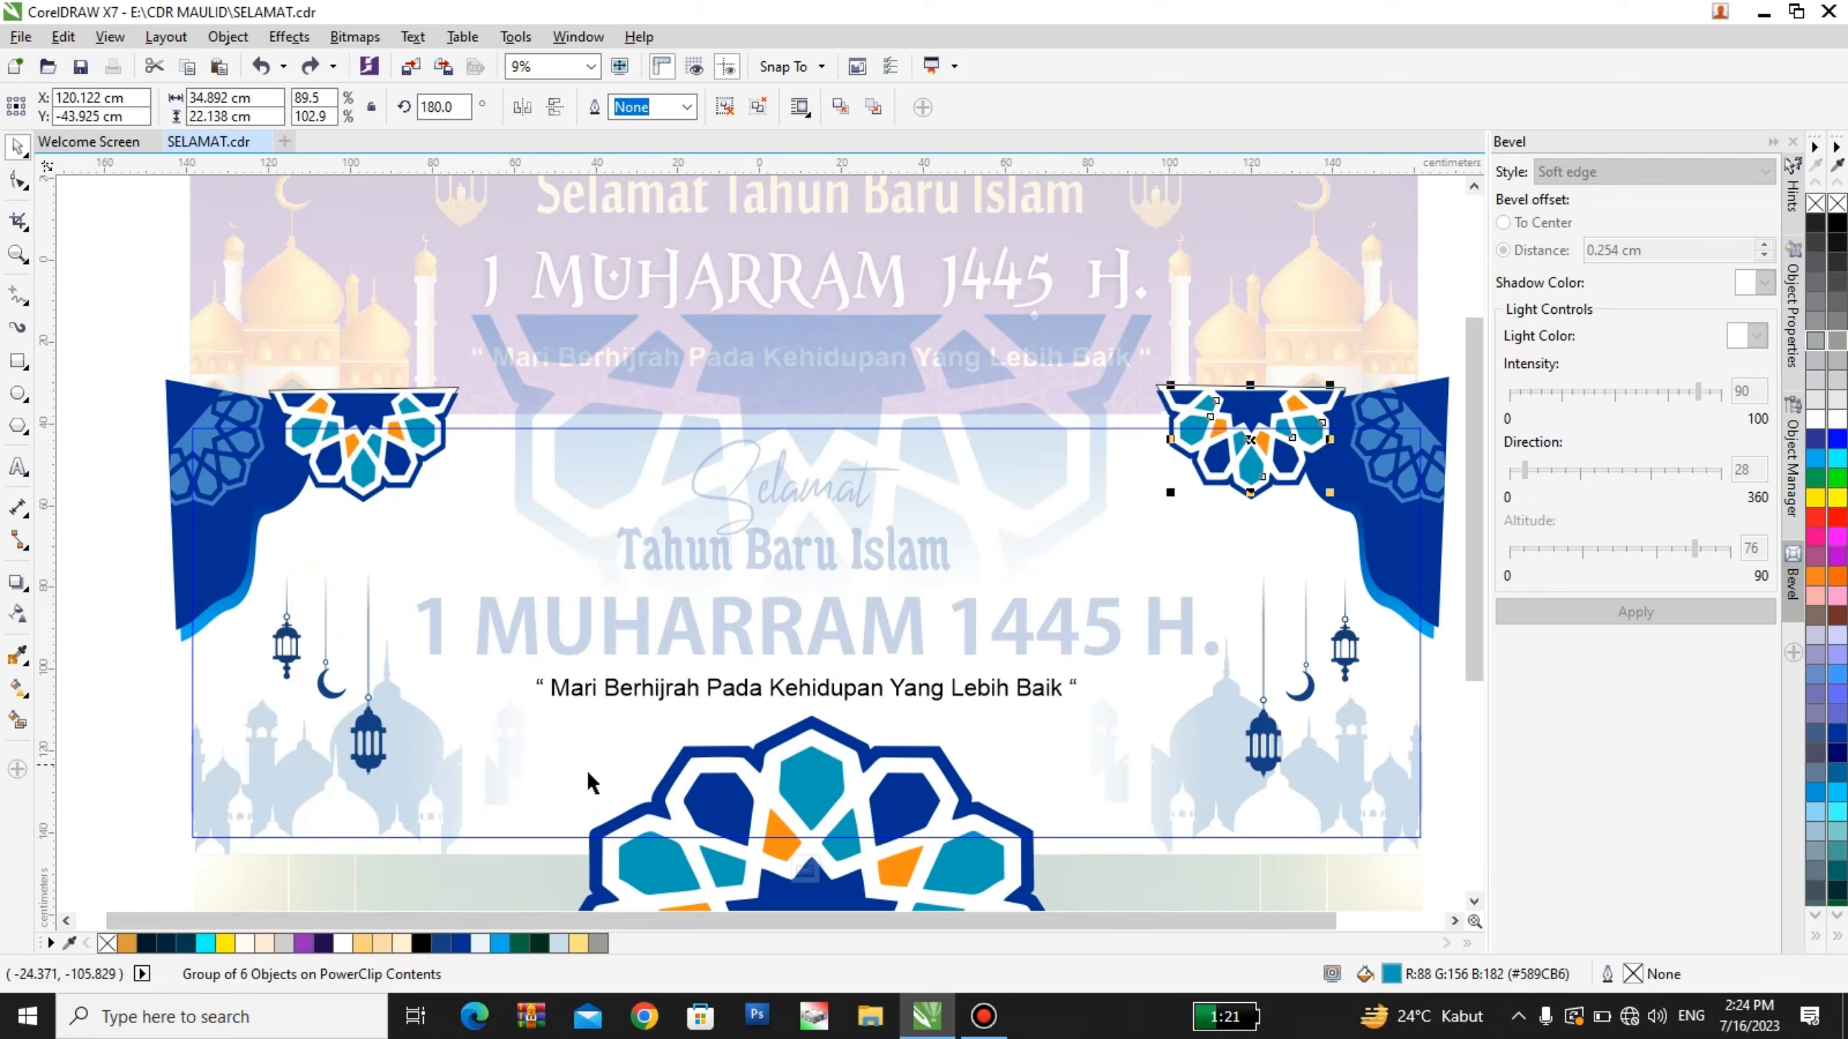
pyautogui.scroll(-1, 760, 602)
pyautogui.click(781, 755)
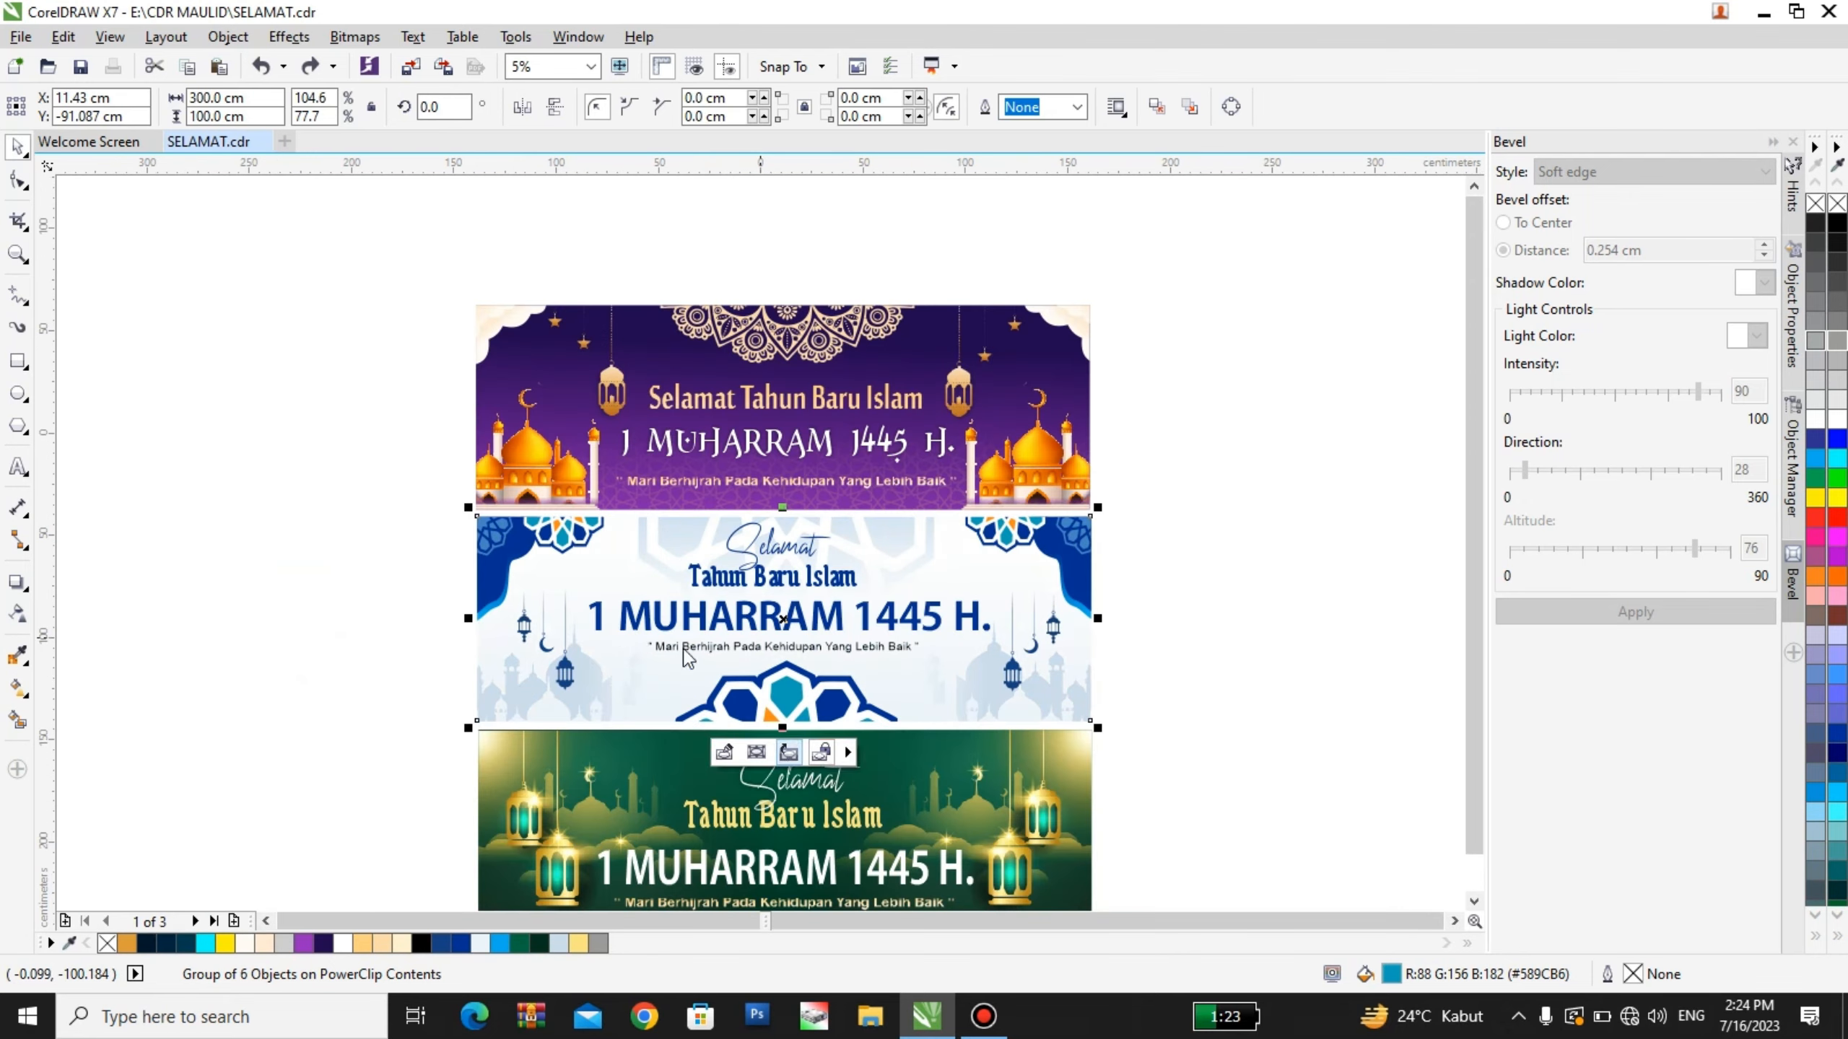
pyautogui.click(556, 944)
pyautogui.hotkey('ctrl', 'z')
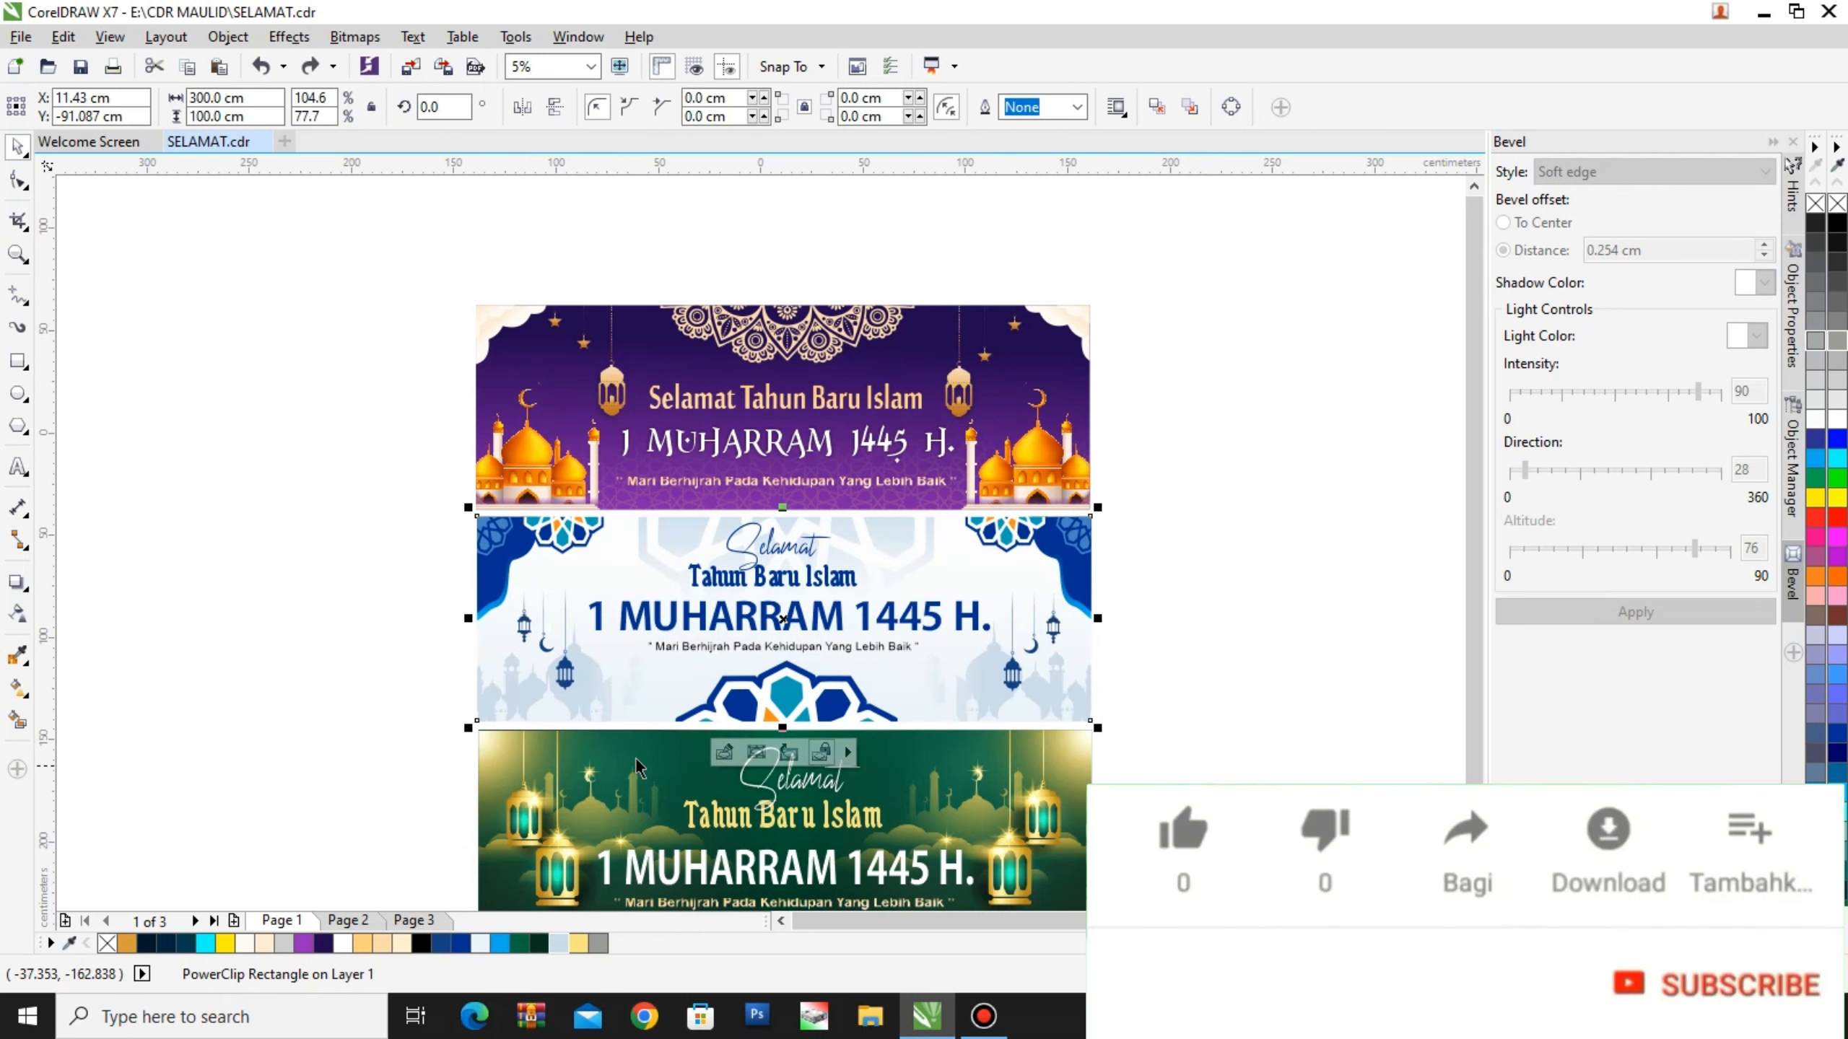
# Shift the lower end of the blue banner background's gradient upward with the Interactive Fill tool
pyautogui.click(17, 688)
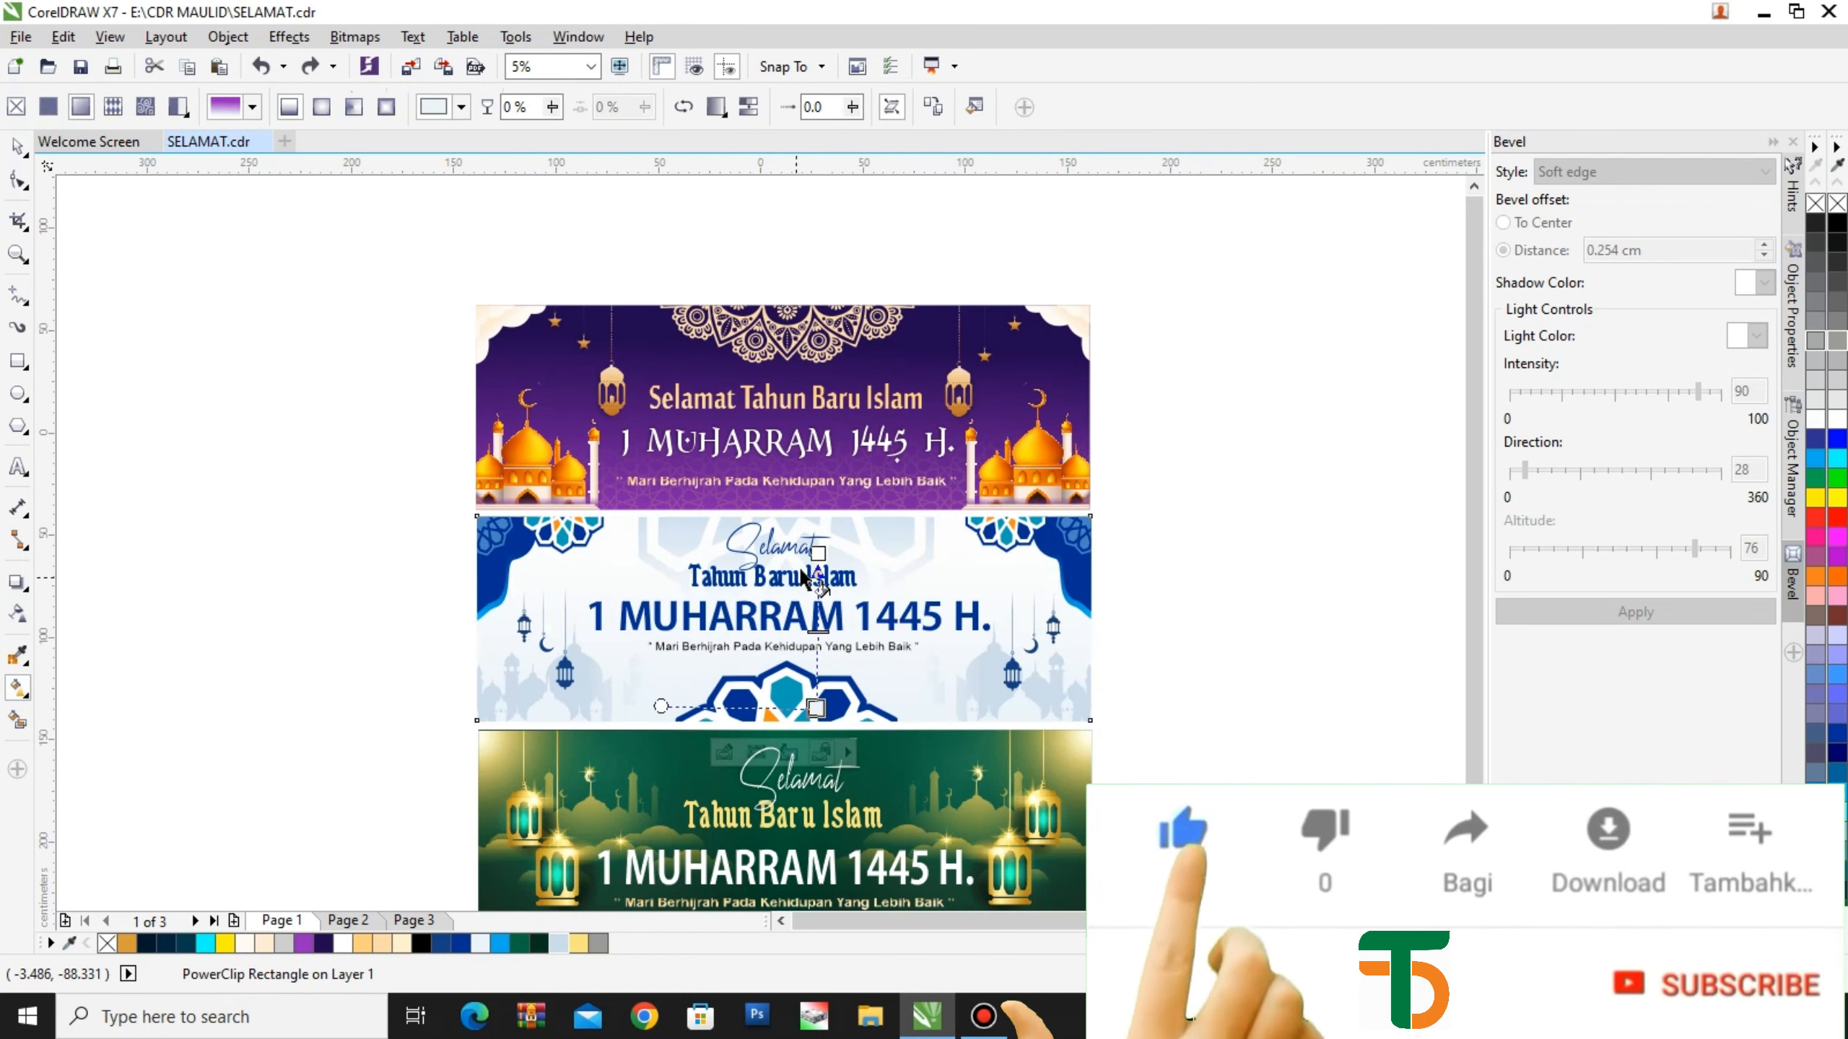
pyautogui.scroll(2, 801, 569)
pyautogui.moveTo(833, 844); pyautogui.dragTo(828, 787)
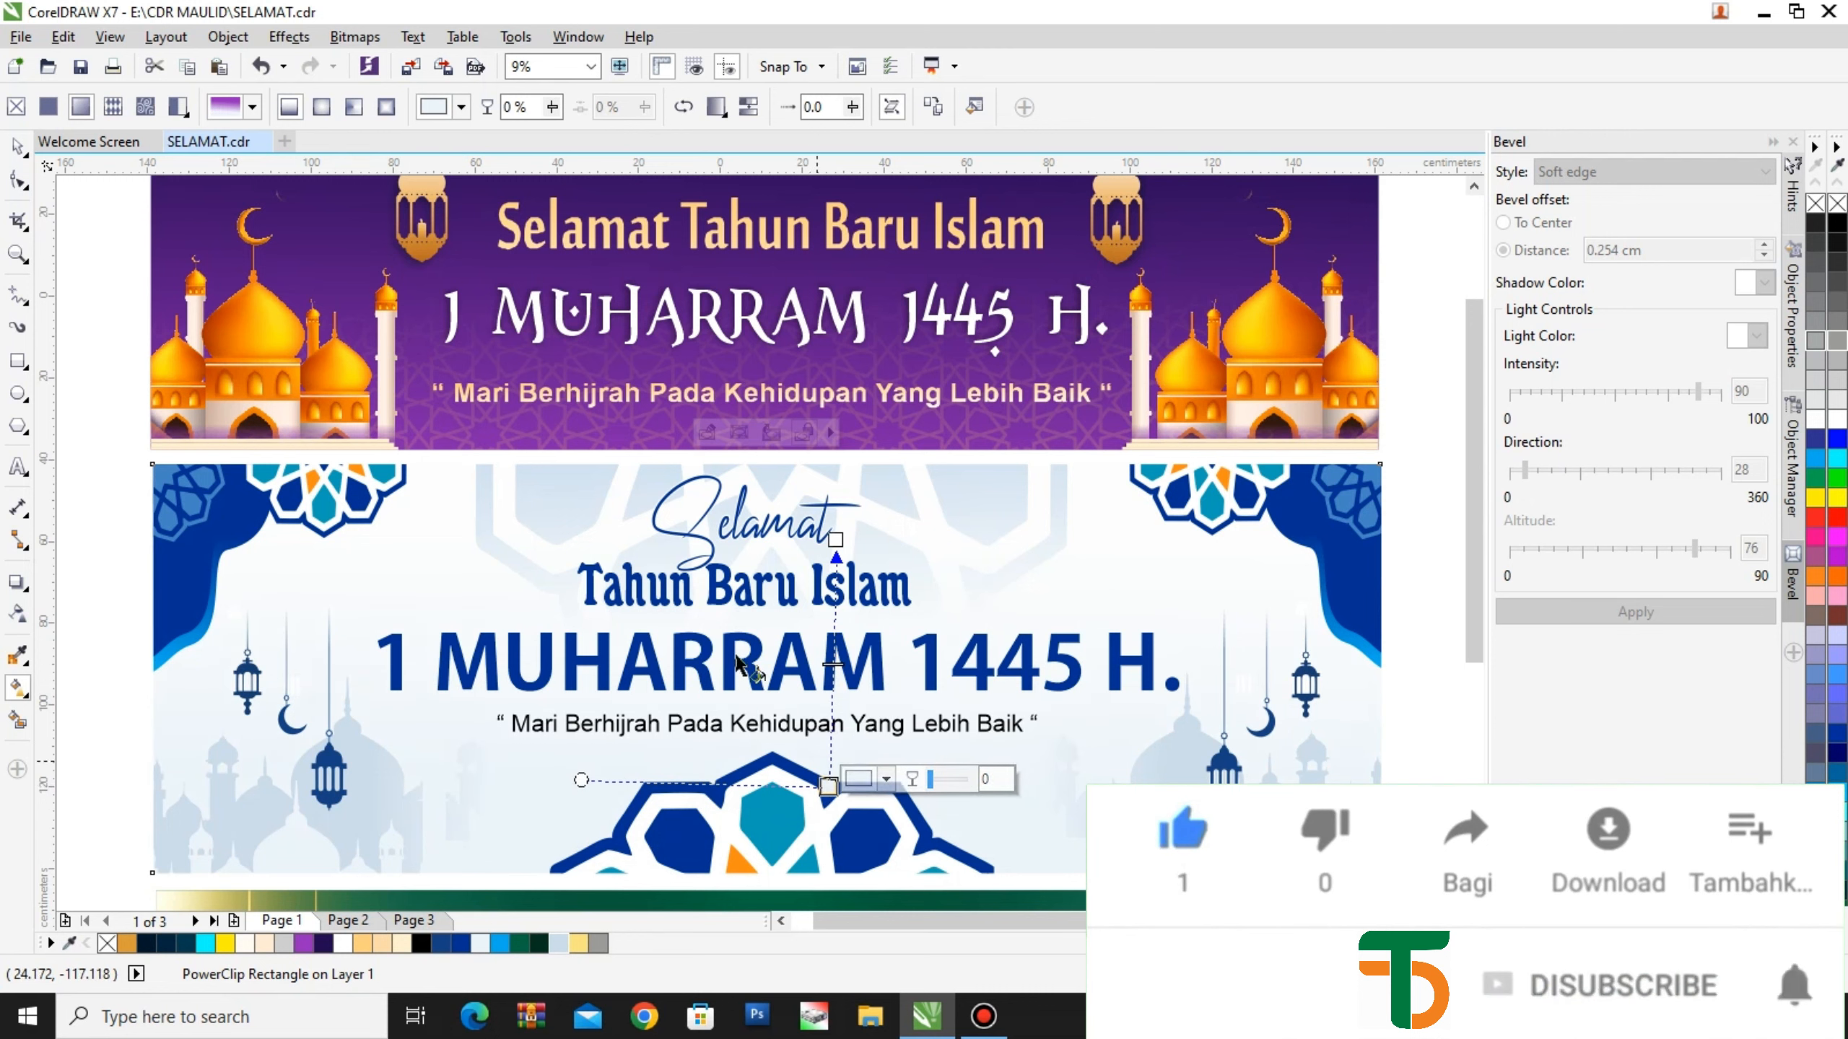
pyautogui.click(17, 150)
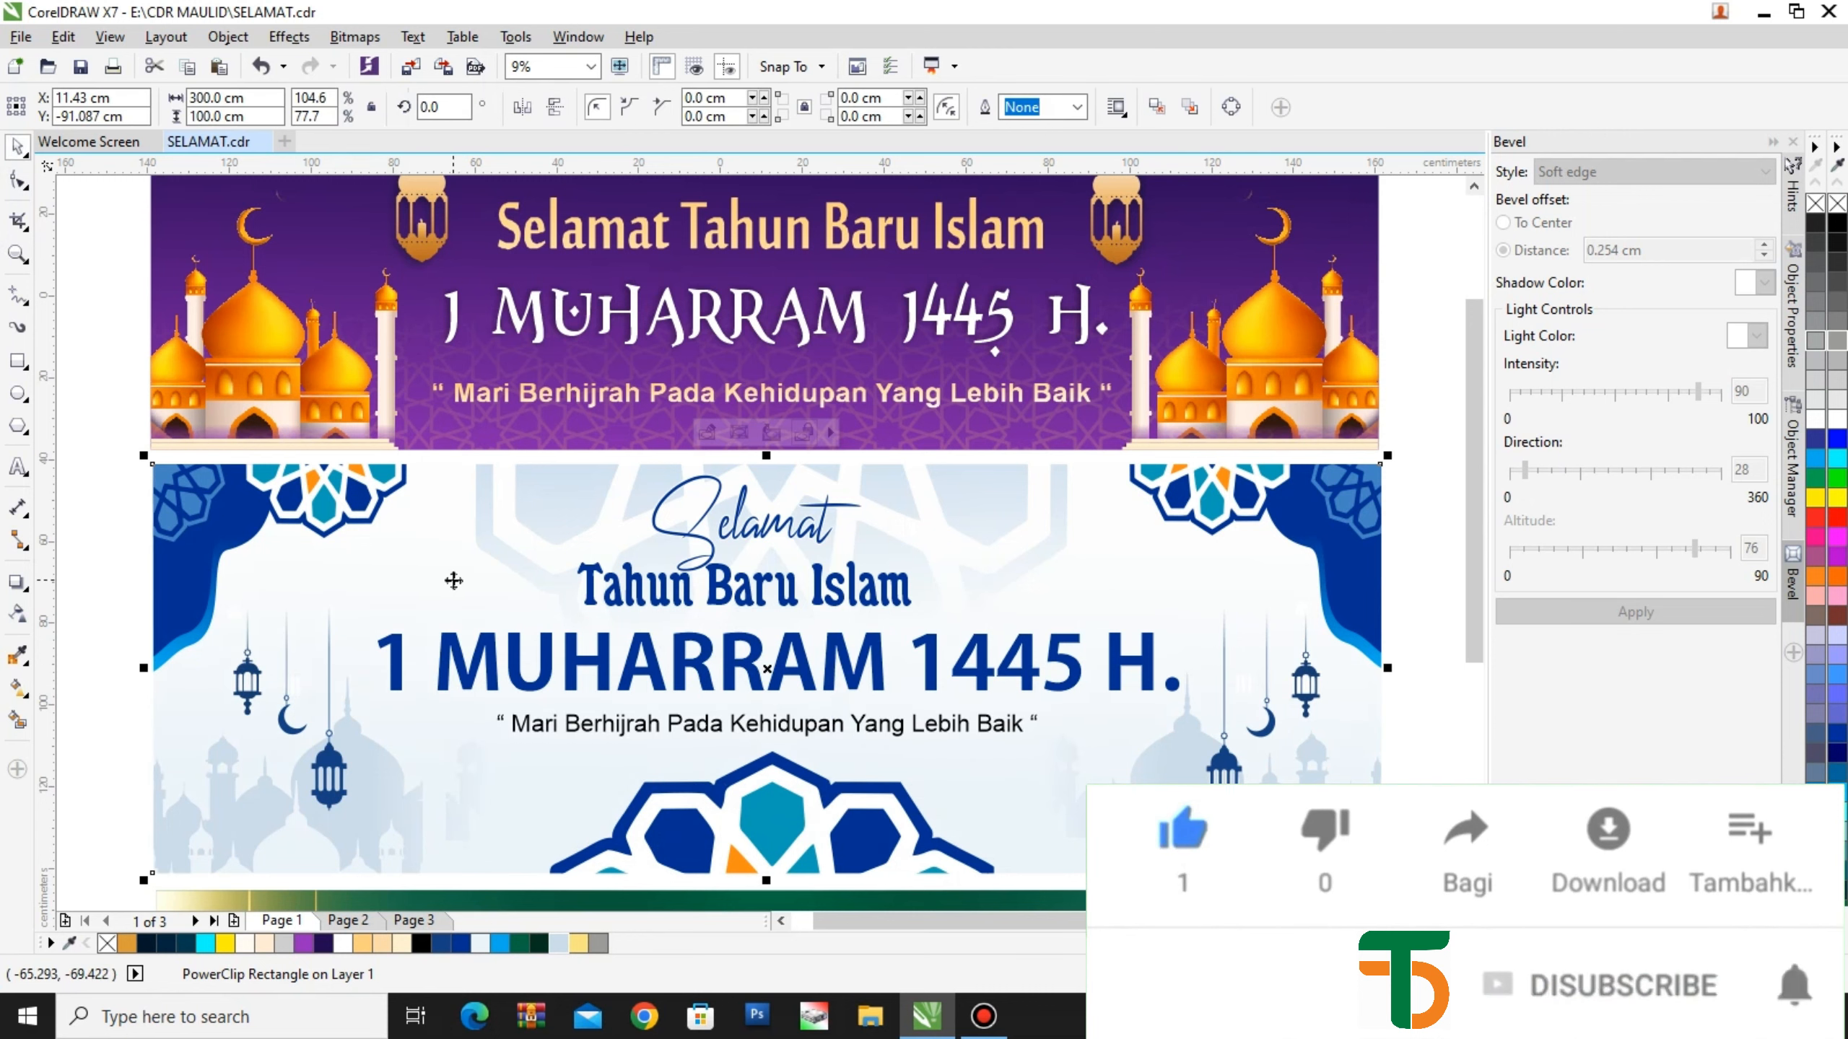
# Inspect the blue banner's "Selamat", "Tahun Baru Islam" and "1 MUHARRAM 1445 H." texts by selecting each one
pyautogui.scroll(-2, 455, 581)
pyautogui.scroll(4, 677, 734)
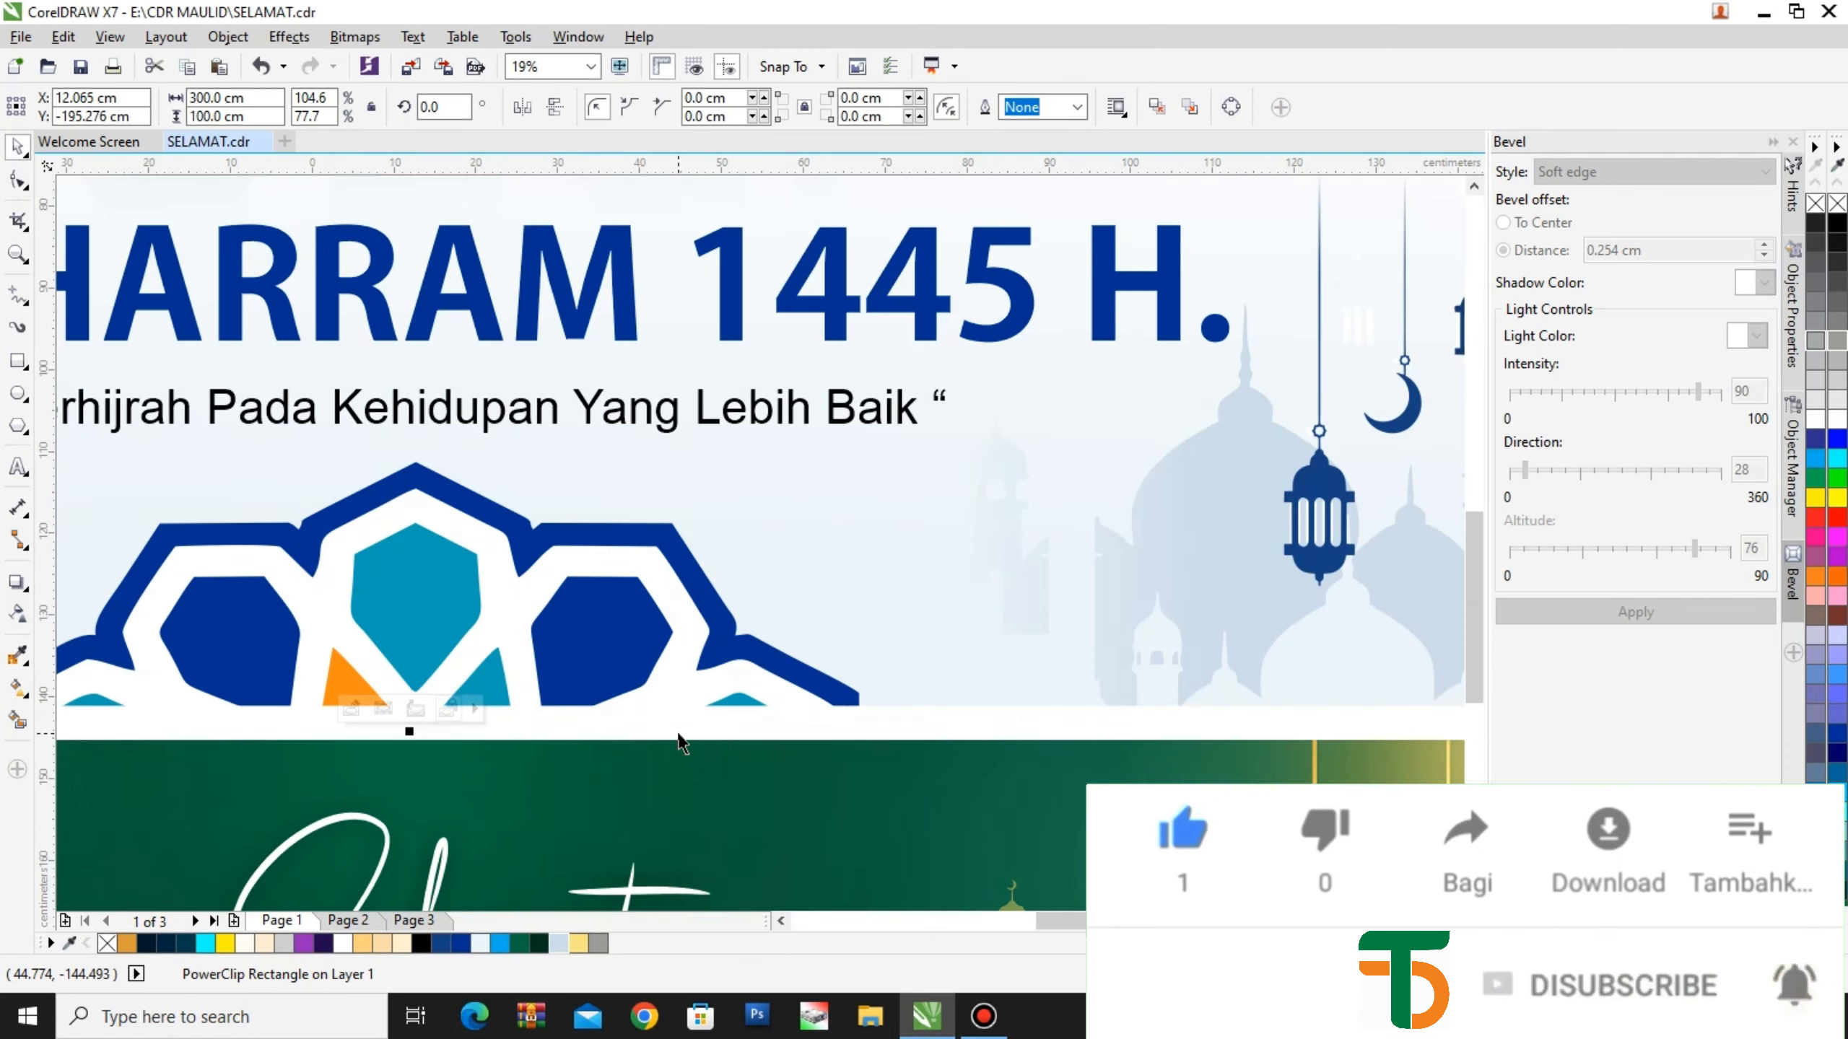
pyautogui.scroll(-2, 678, 742)
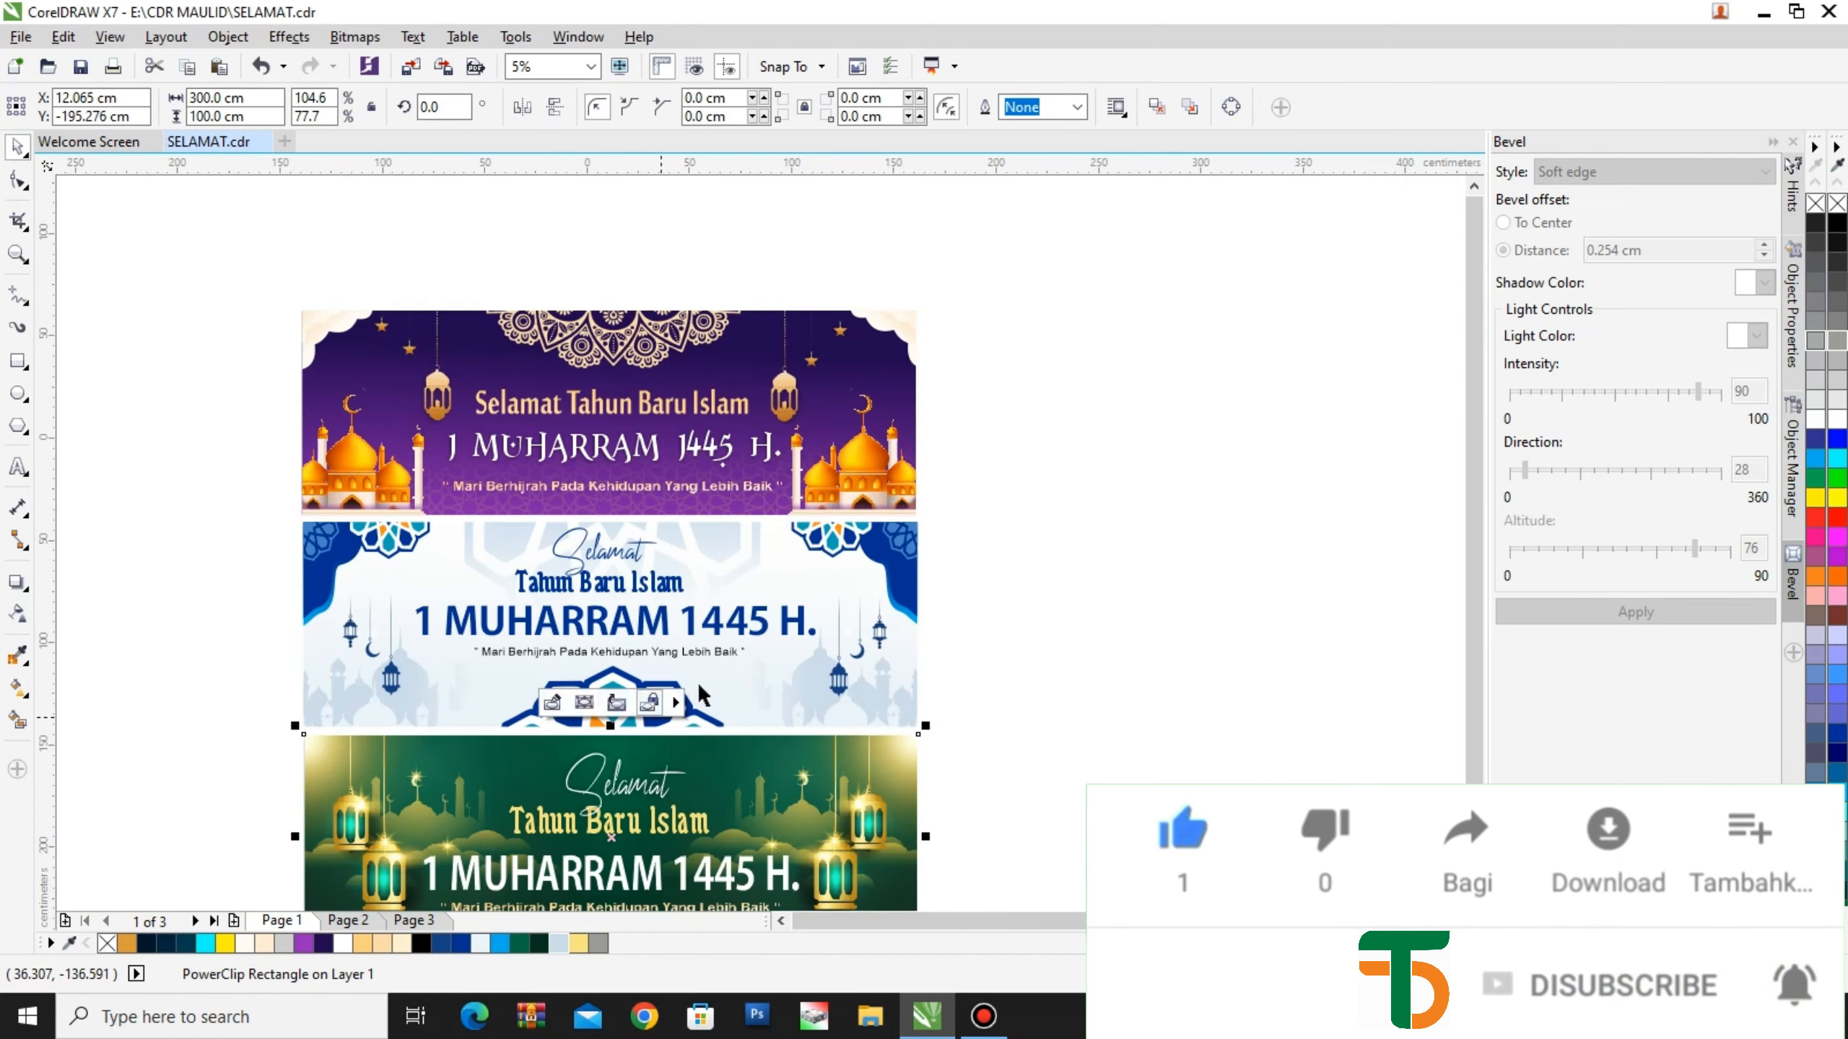
pyautogui.scroll(2, 612, 539)
pyautogui.click(615, 538)
pyautogui.scroll(2, 612, 539)
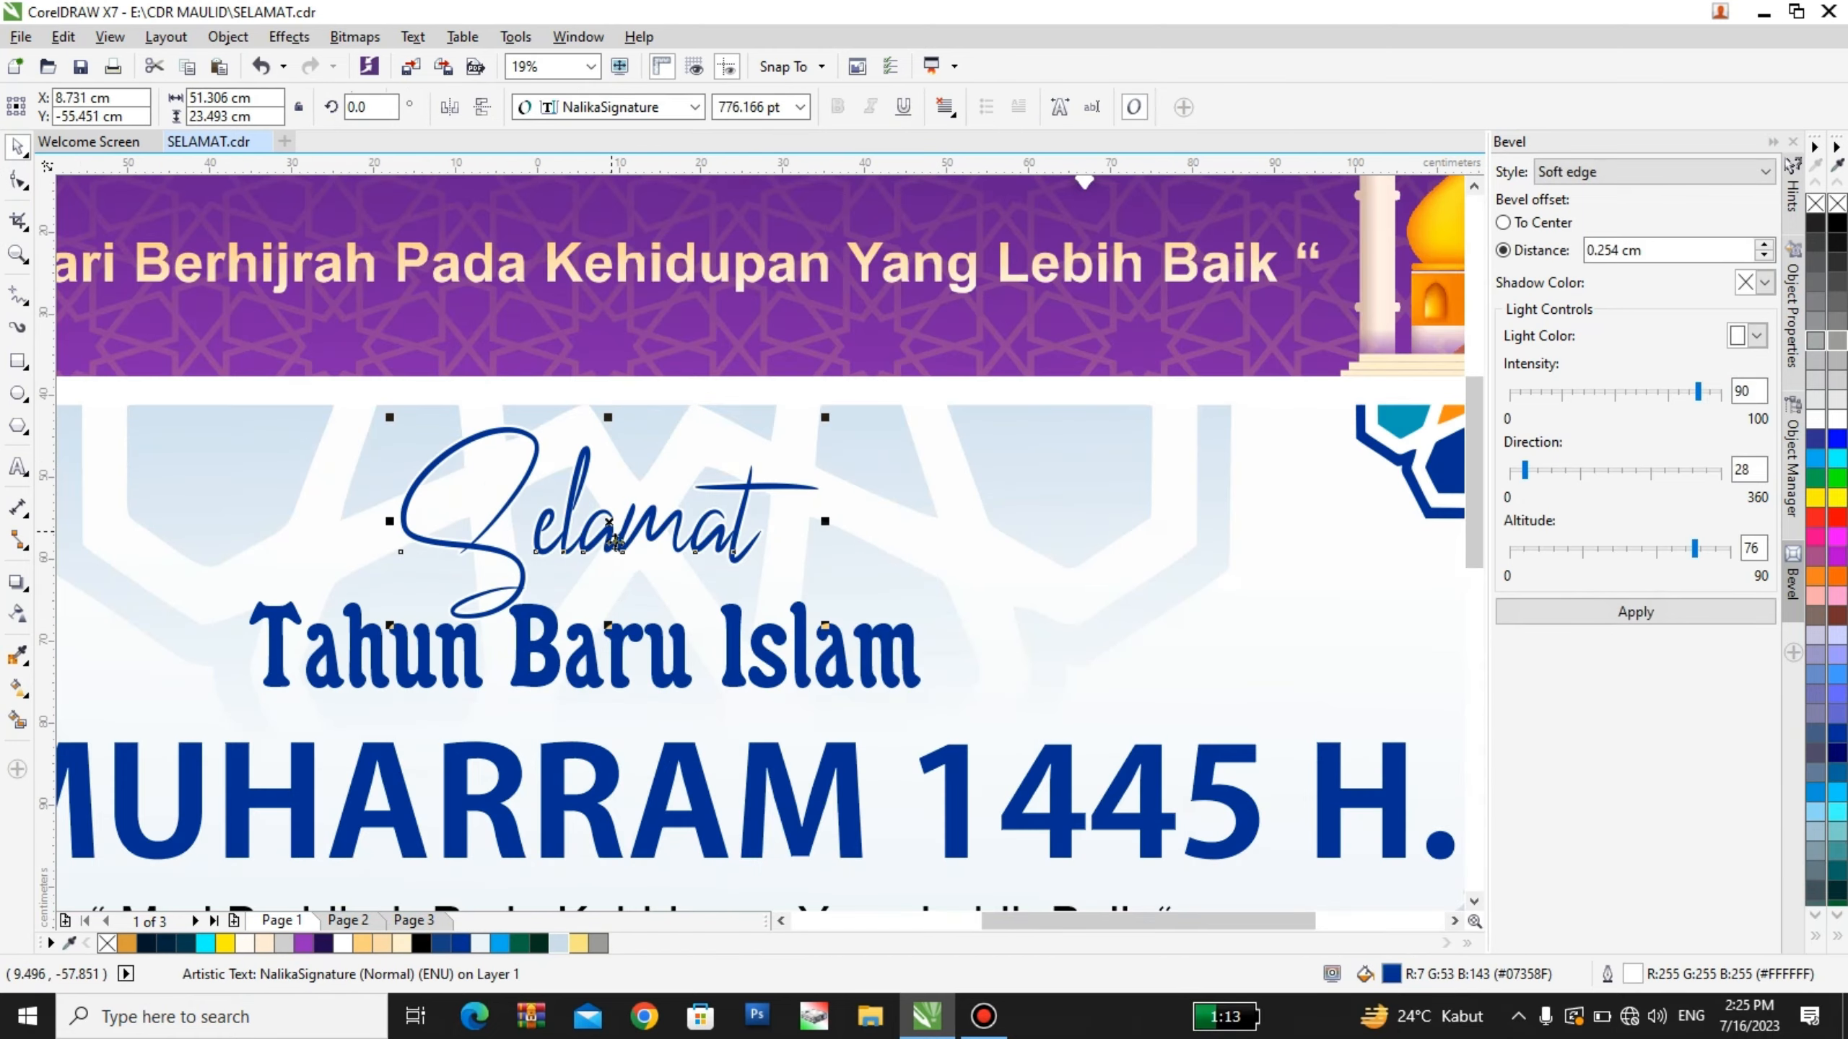
pyautogui.click(584, 645)
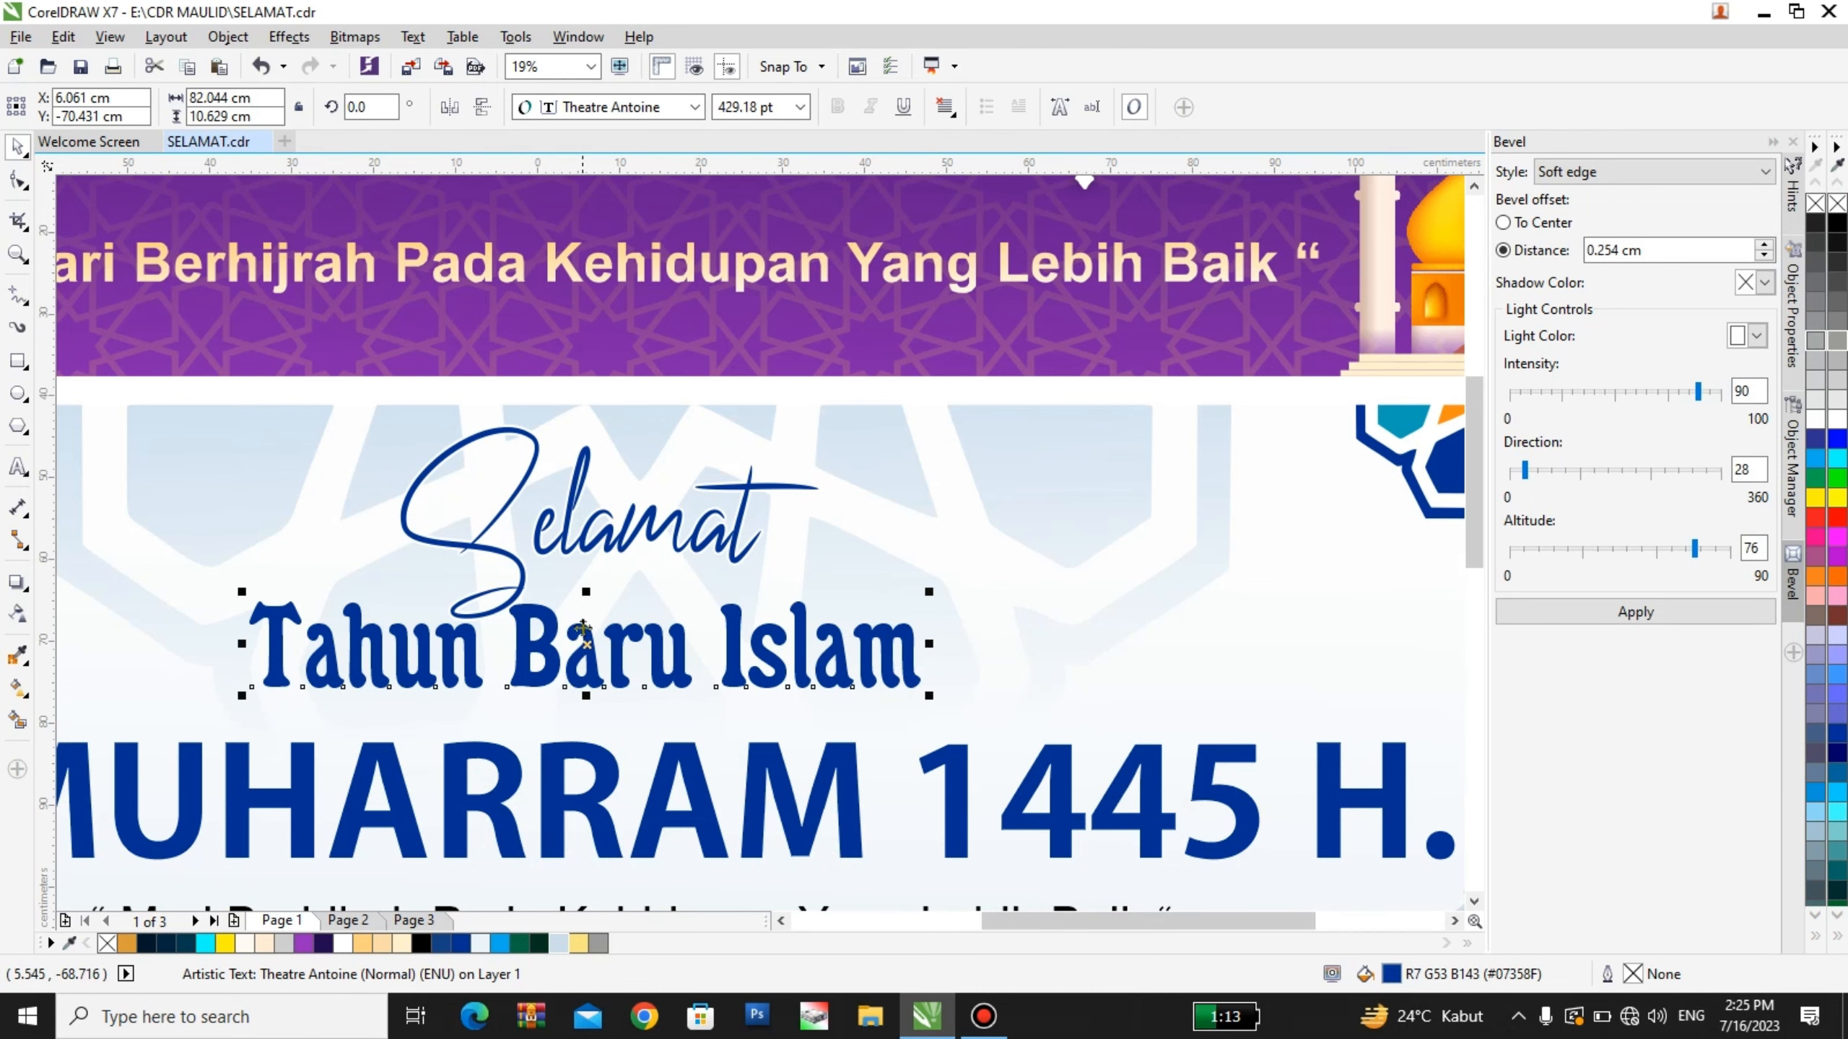
pyautogui.scroll(-2, 583, 627)
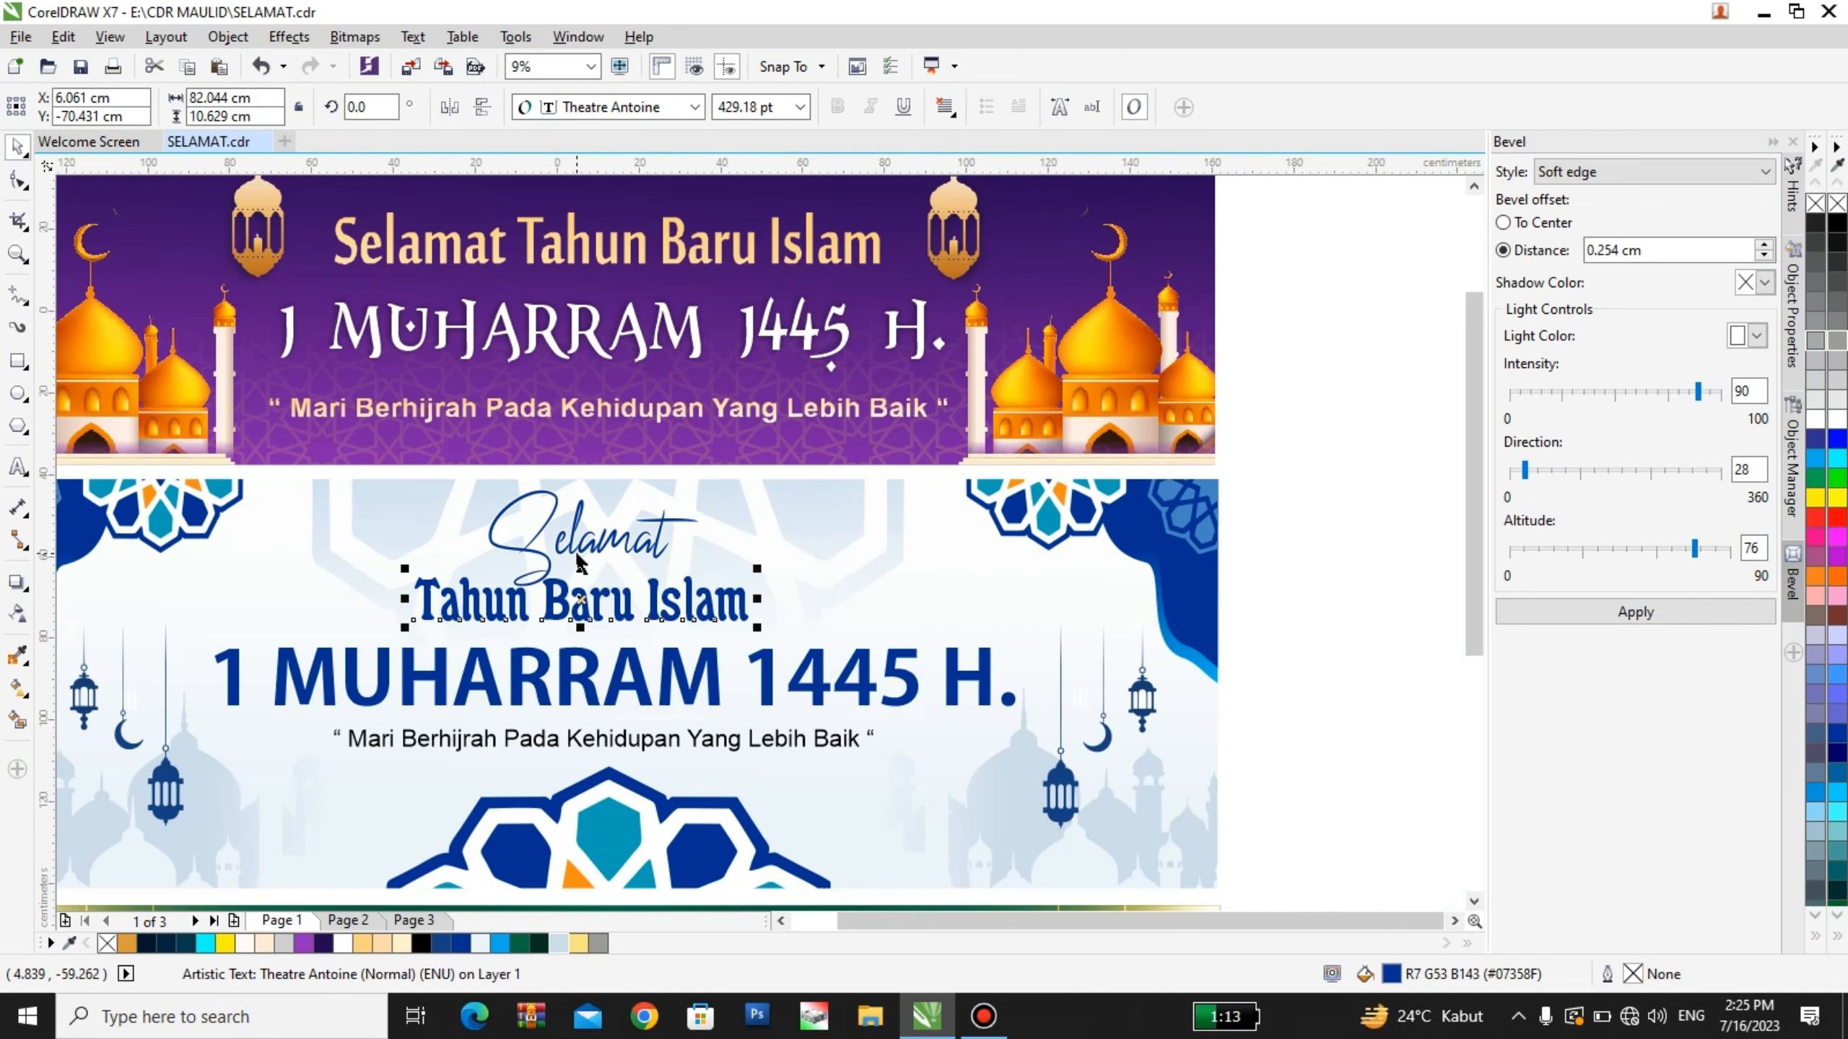
pyautogui.click(580, 692)
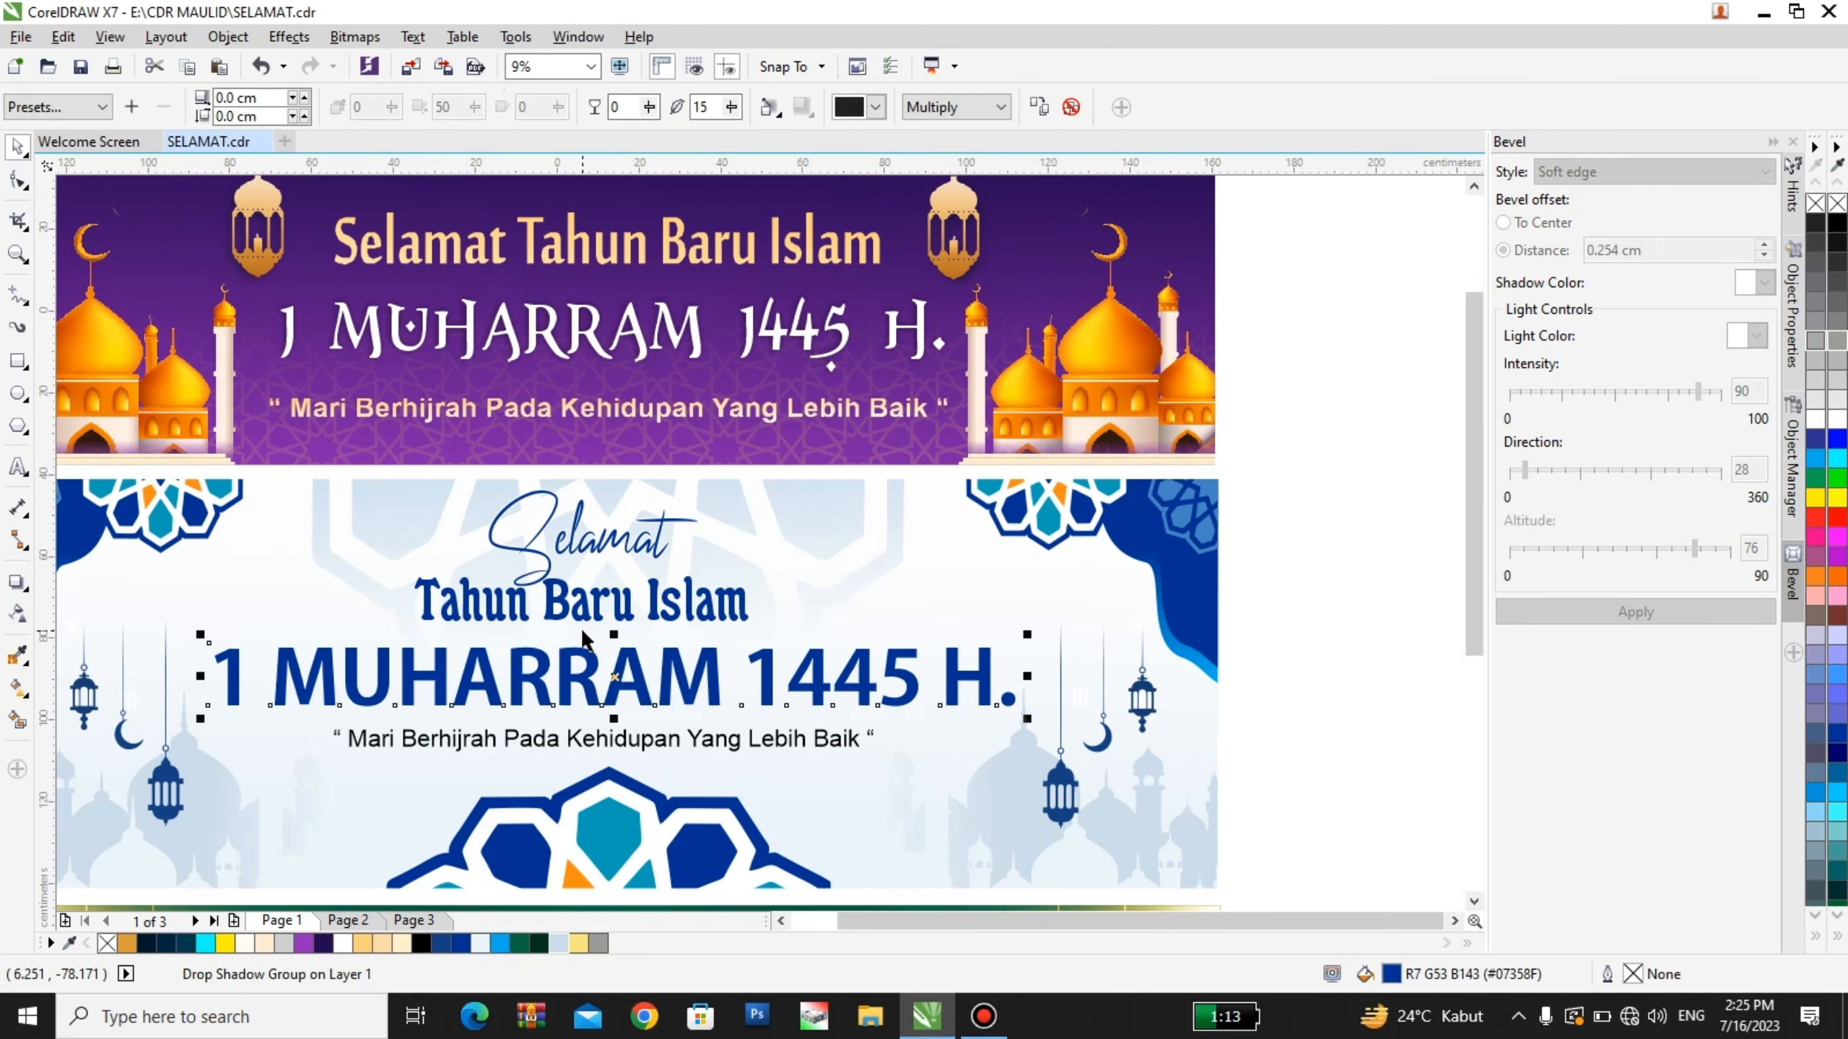
# Look over the three stacked banners with nothing selected, and examine the green banner's lanterns and texts up close
pyautogui.scroll(-1, 585, 603)
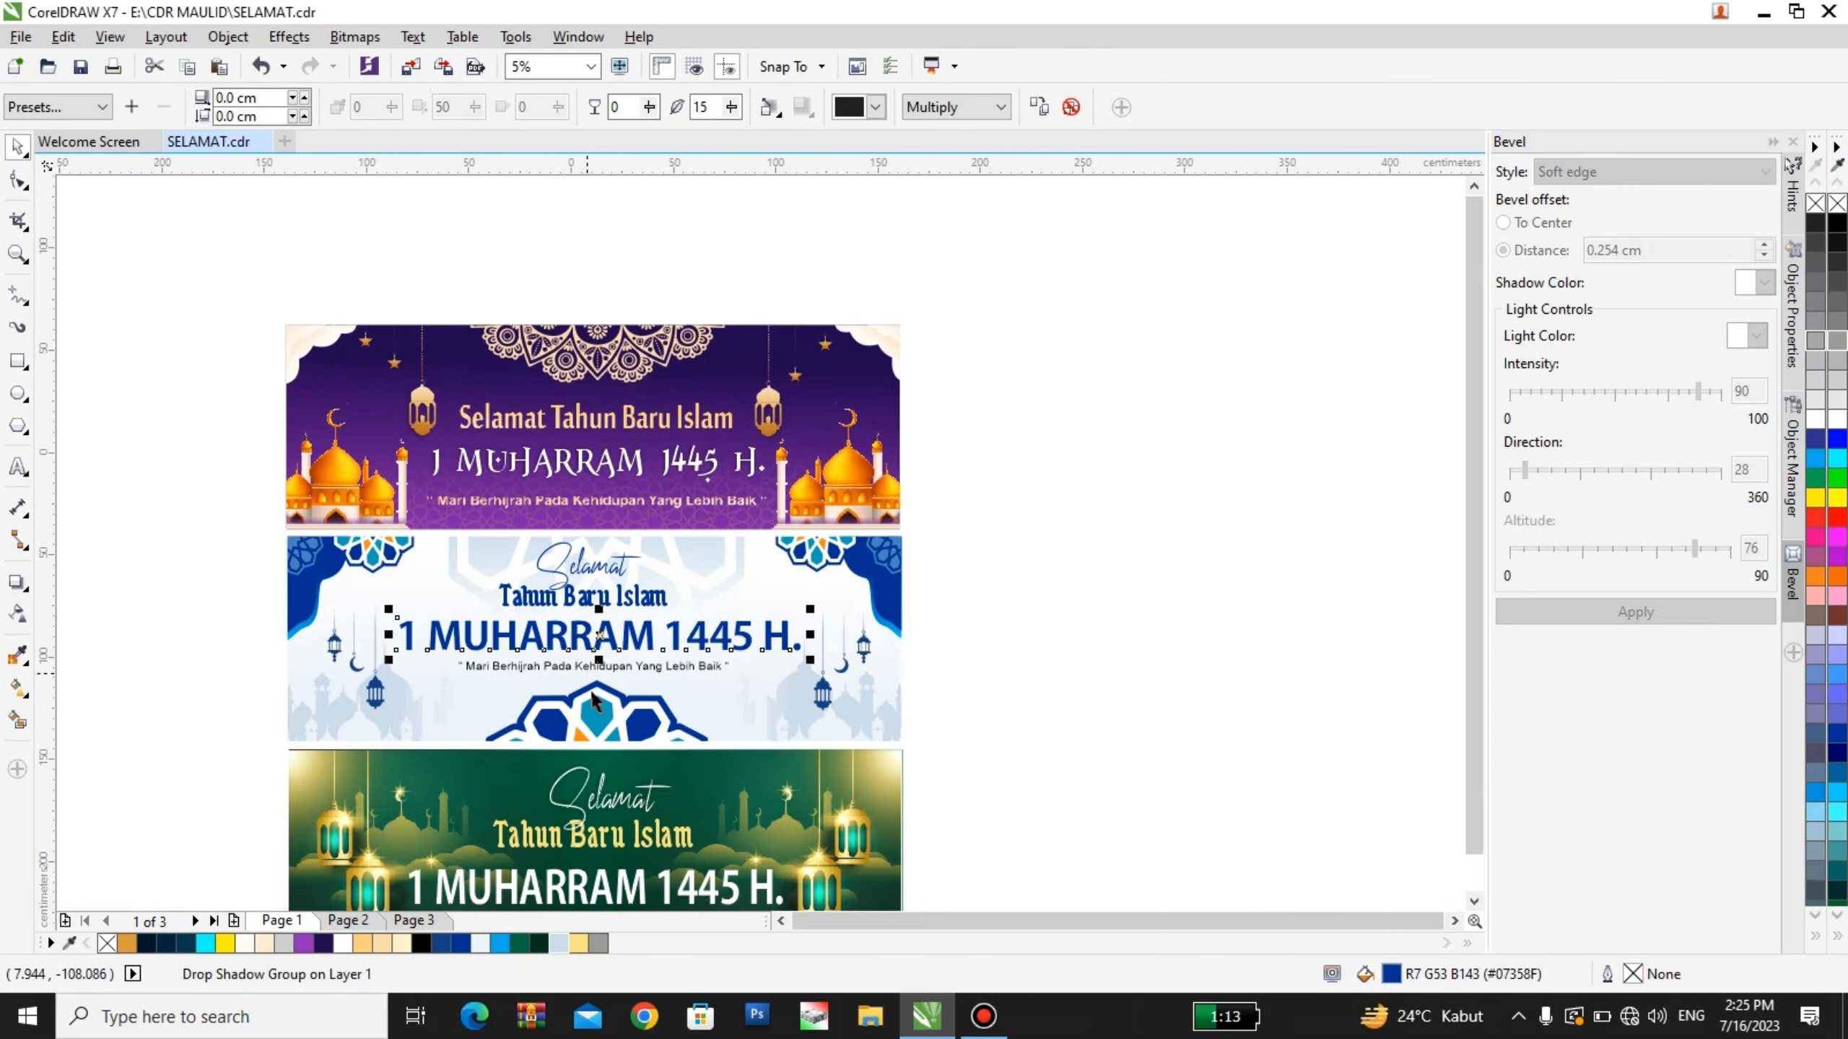
pyautogui.click(771, 688)
pyautogui.scroll(-1, 676, 332)
pyautogui.scroll(2, 680, 332)
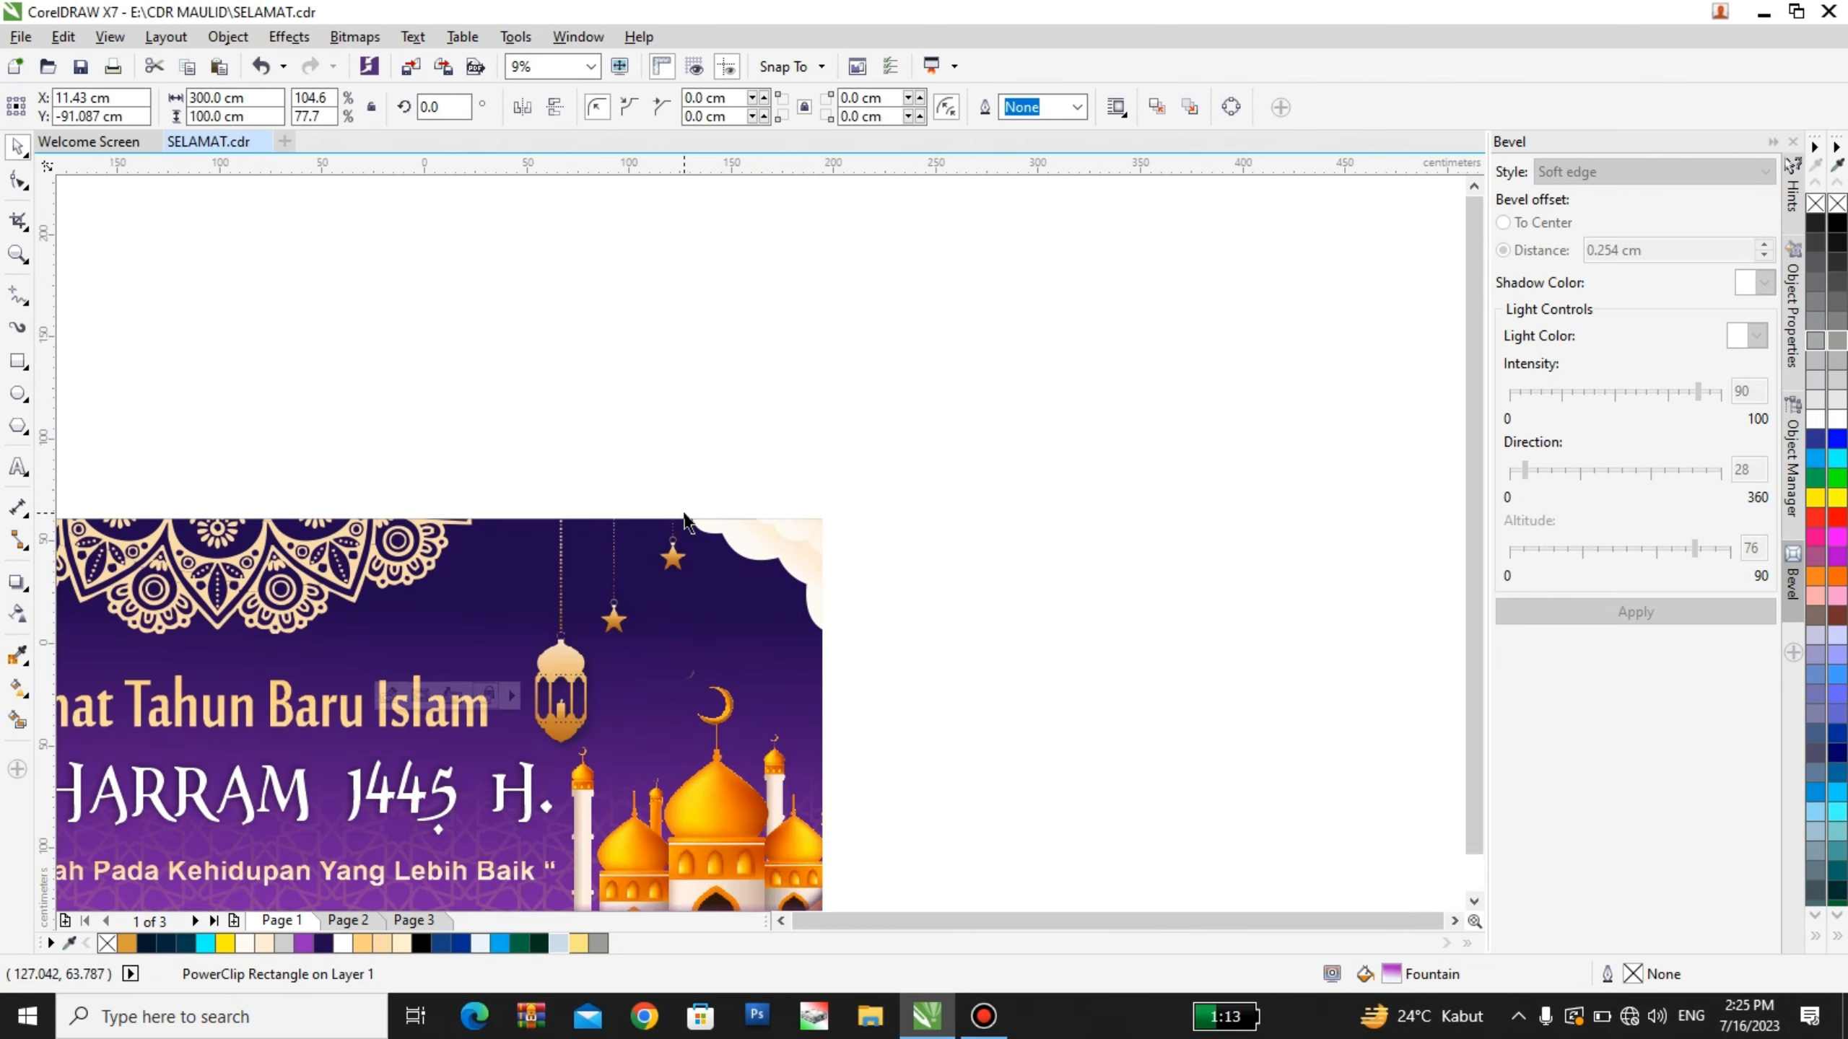
pyautogui.scroll(-2, 684, 520)
pyautogui.scroll(-1, 570, 705)
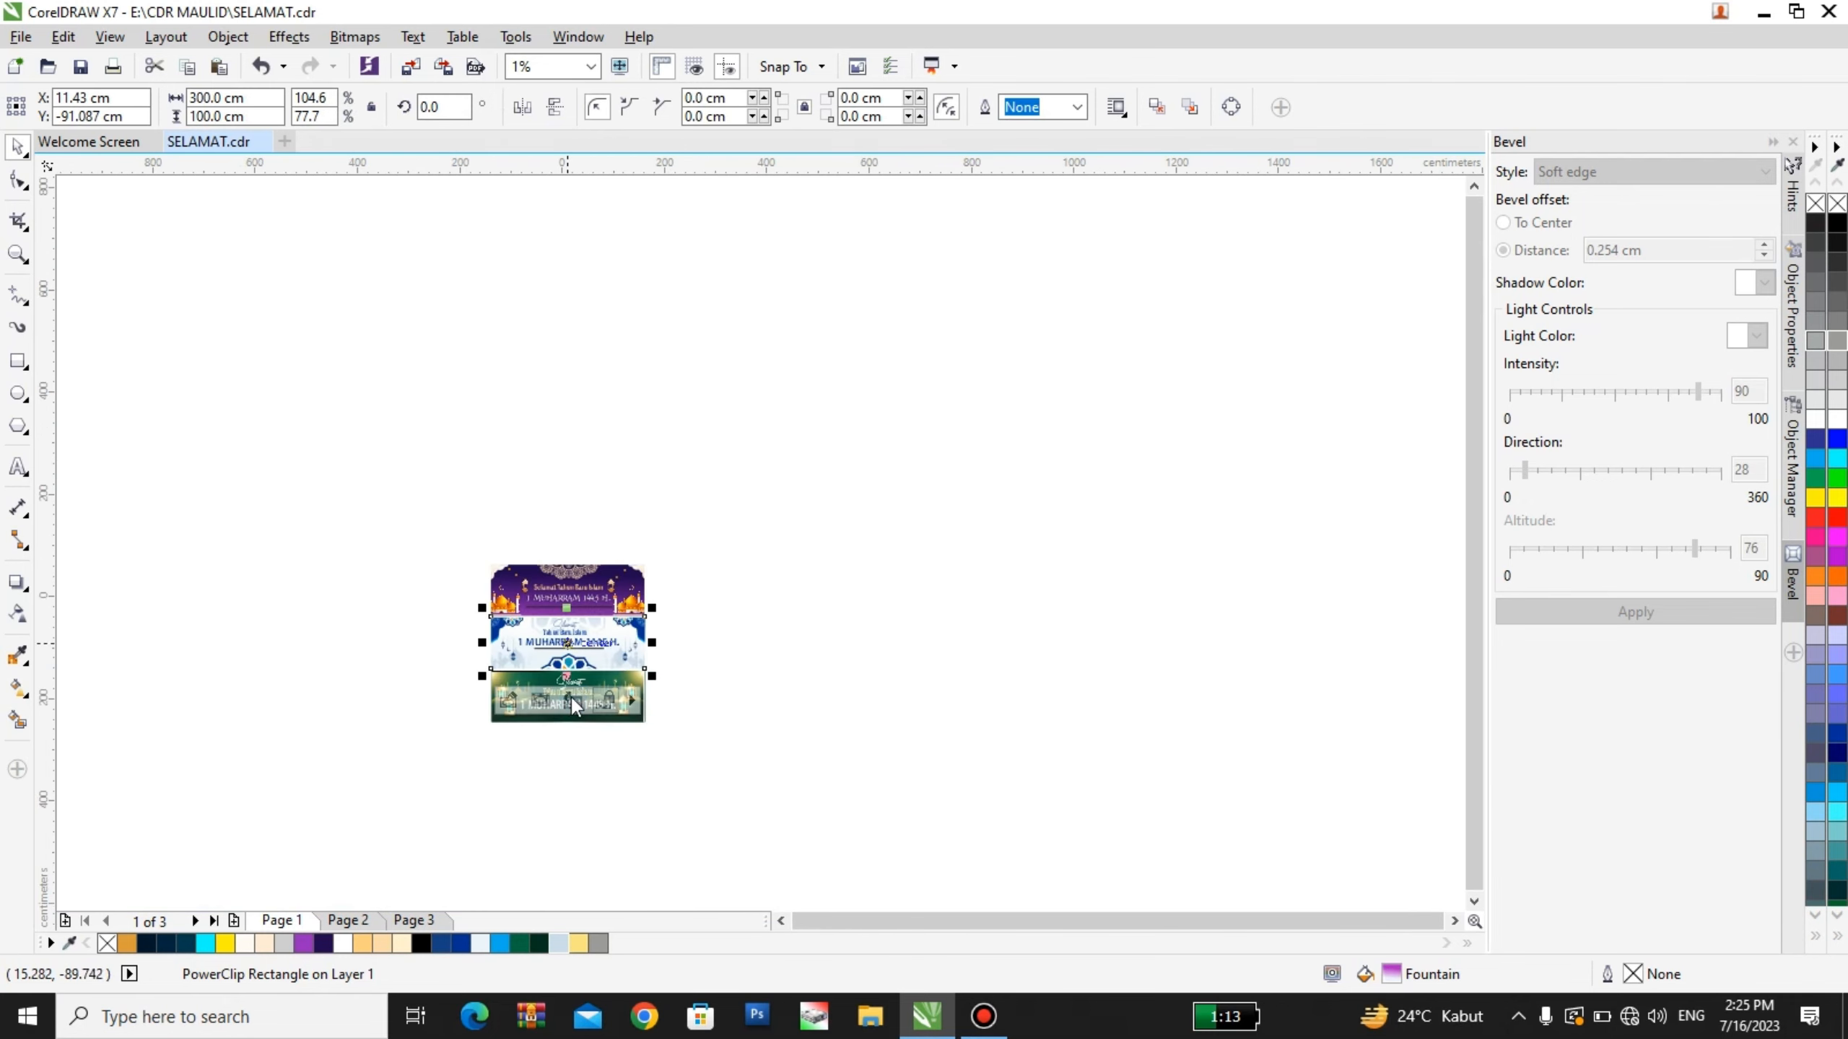
pyautogui.scroll(4, 572, 705)
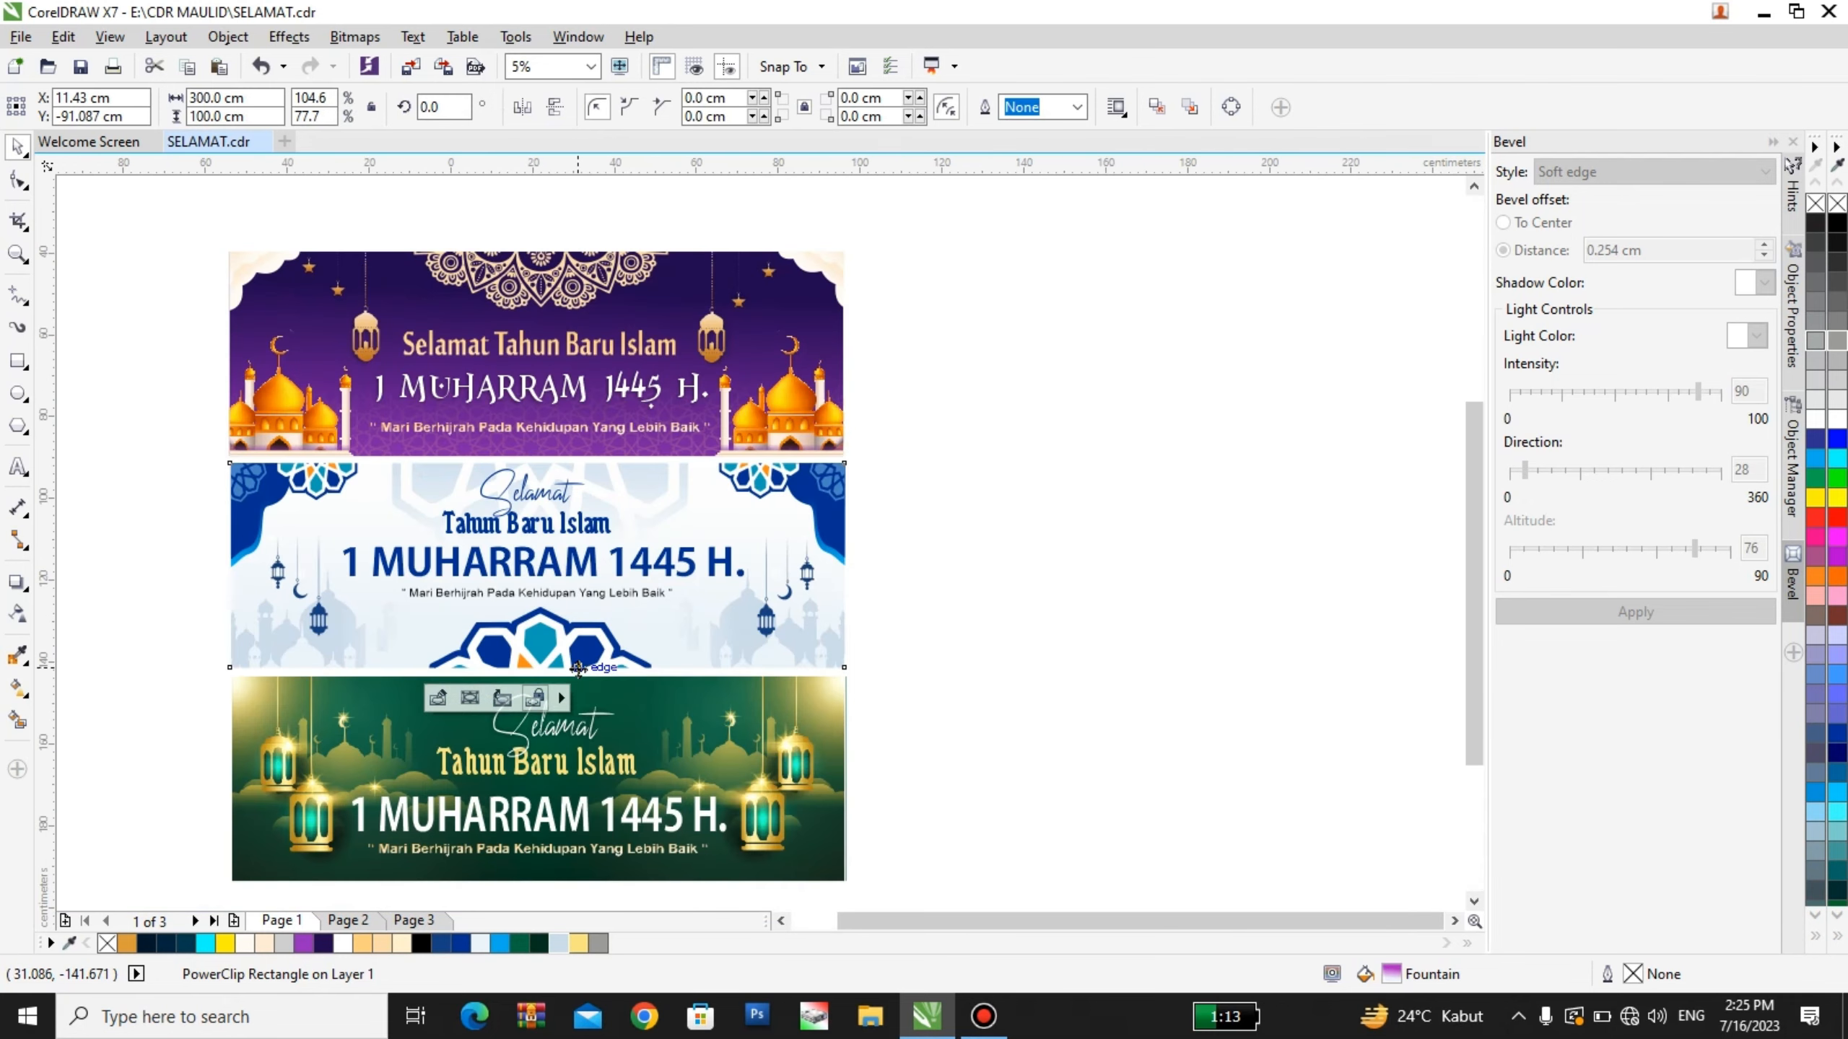
pyautogui.scroll(-2, 578, 677)
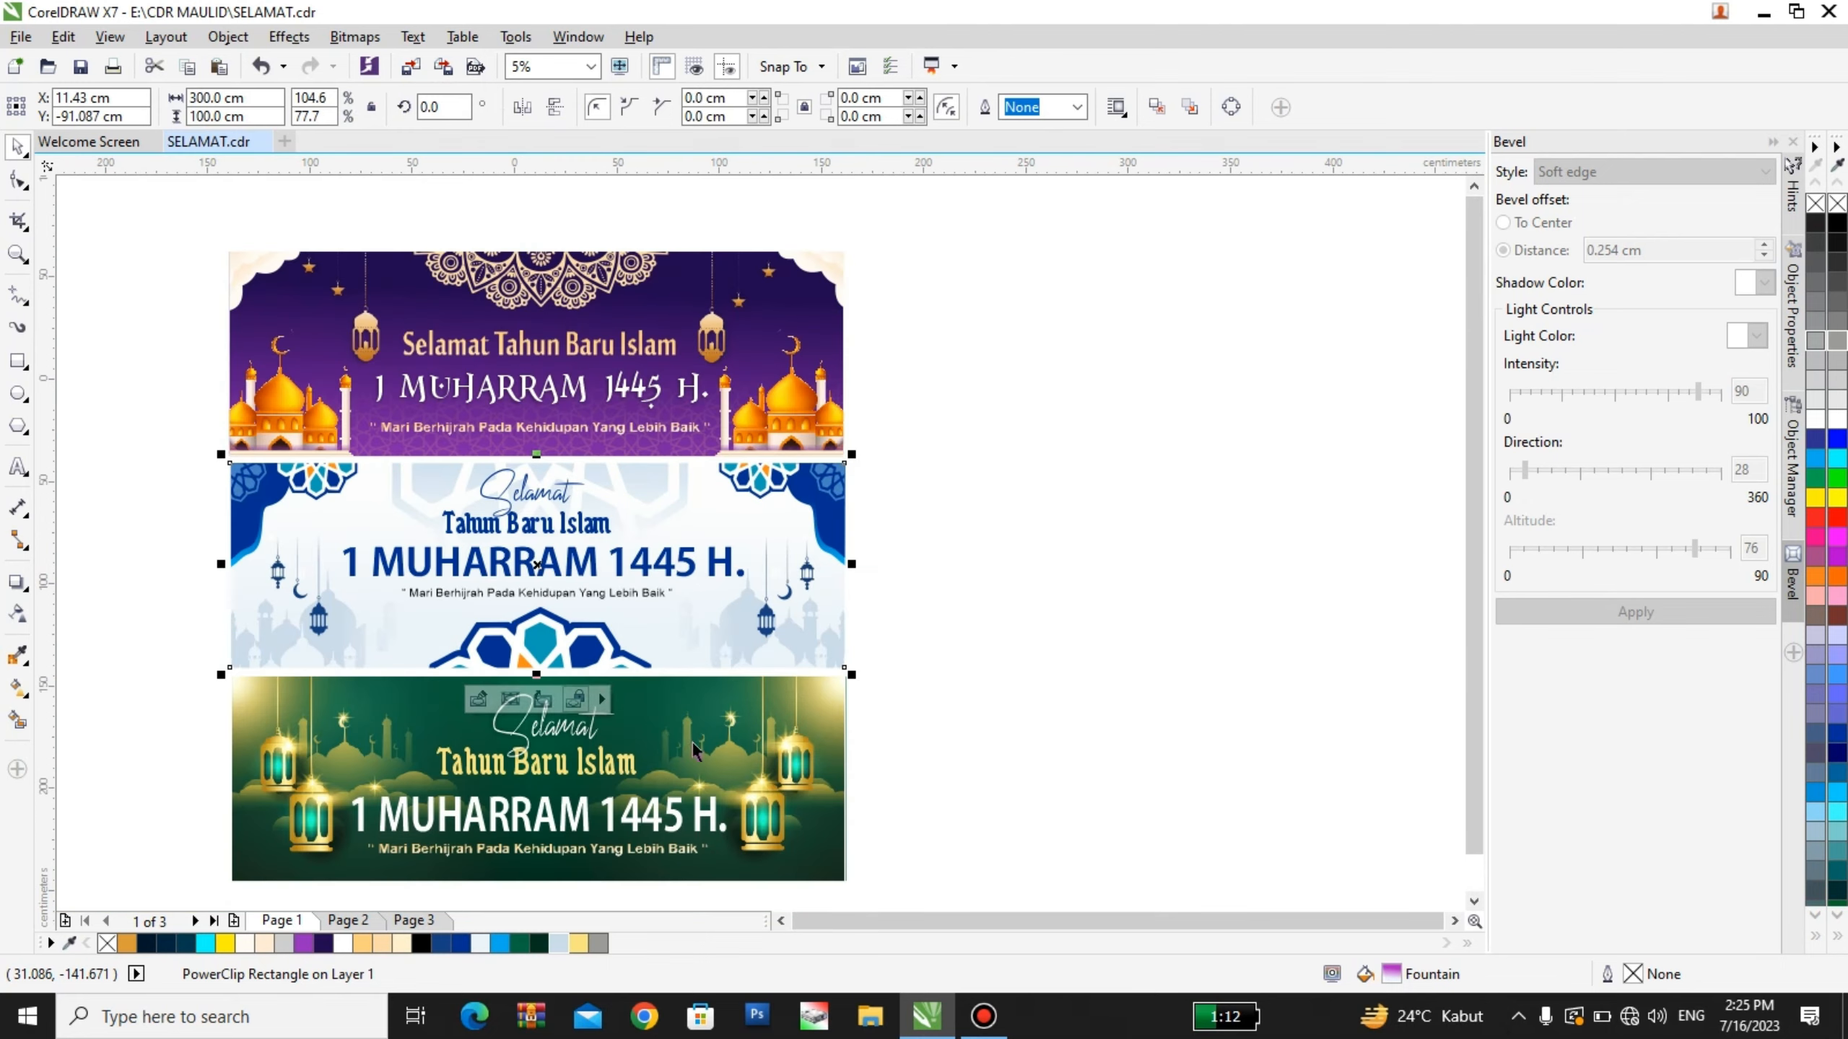
pyautogui.click(887, 732)
pyautogui.scroll(3, 815, 794)
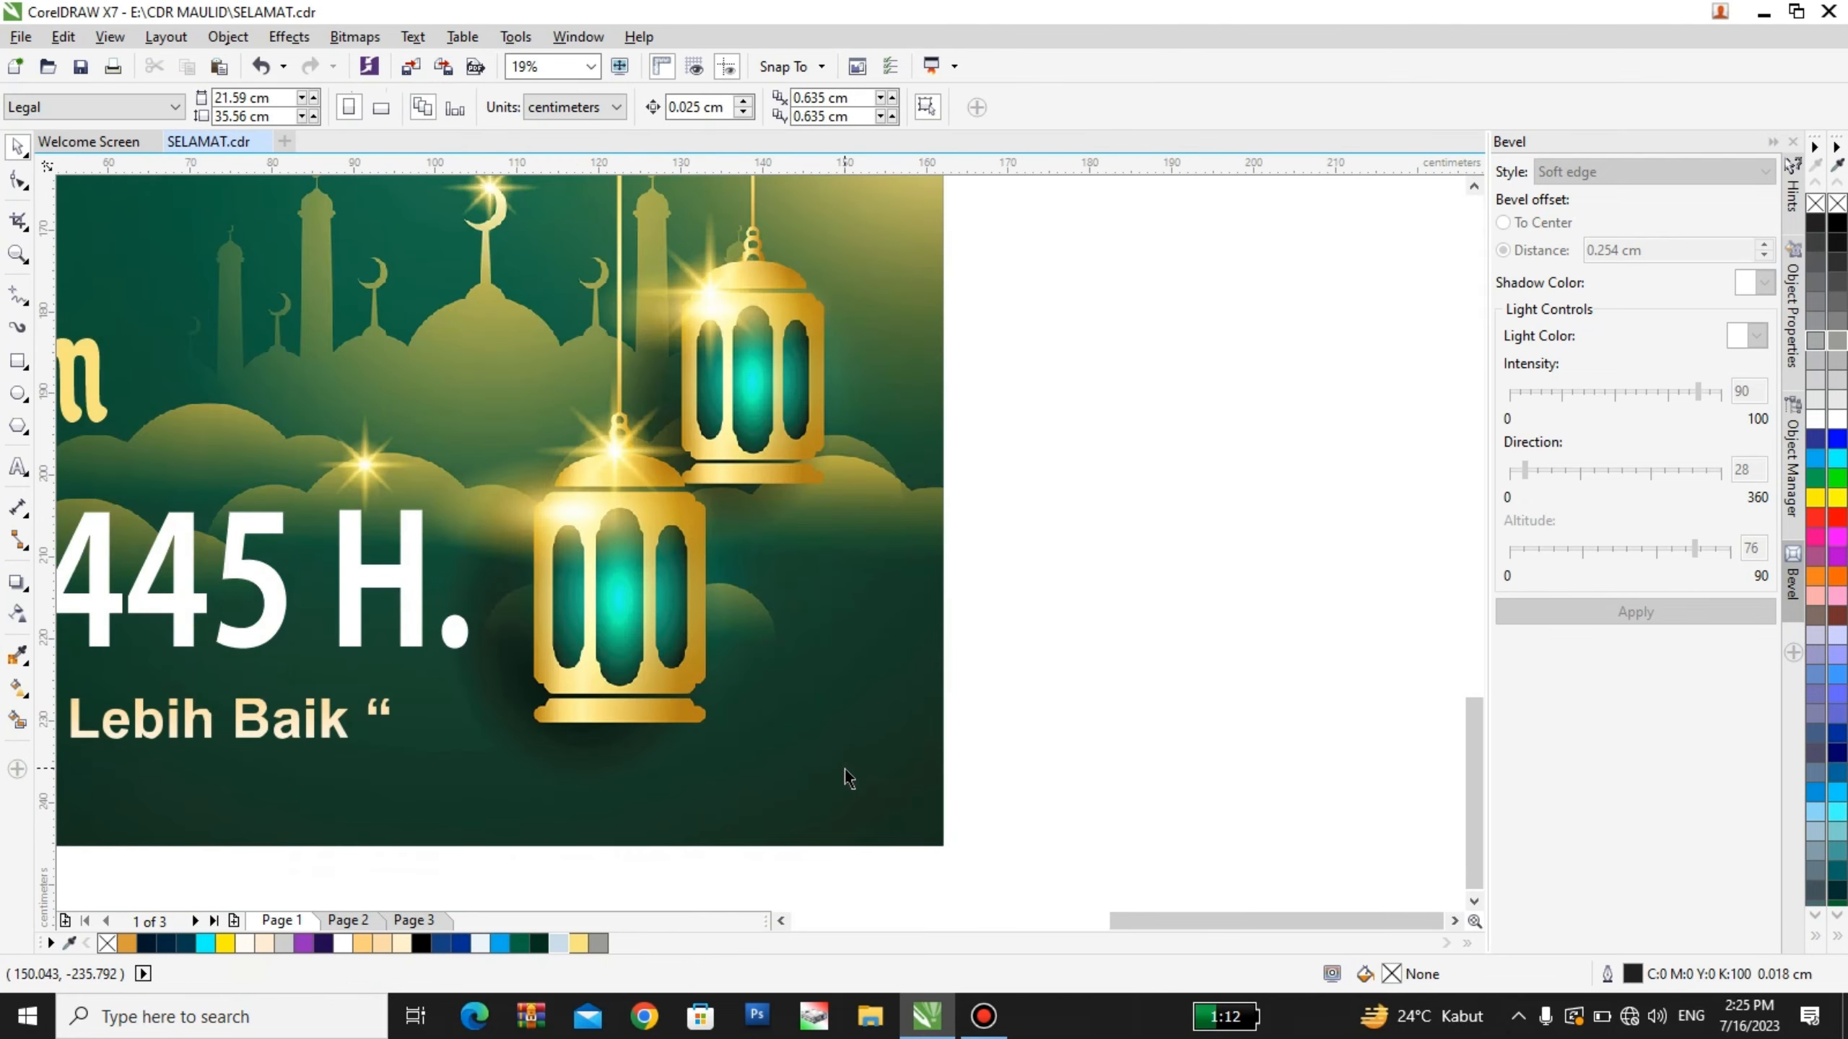
pyautogui.scroll(-3, 844, 769)
pyautogui.scroll(2, 642, 725)
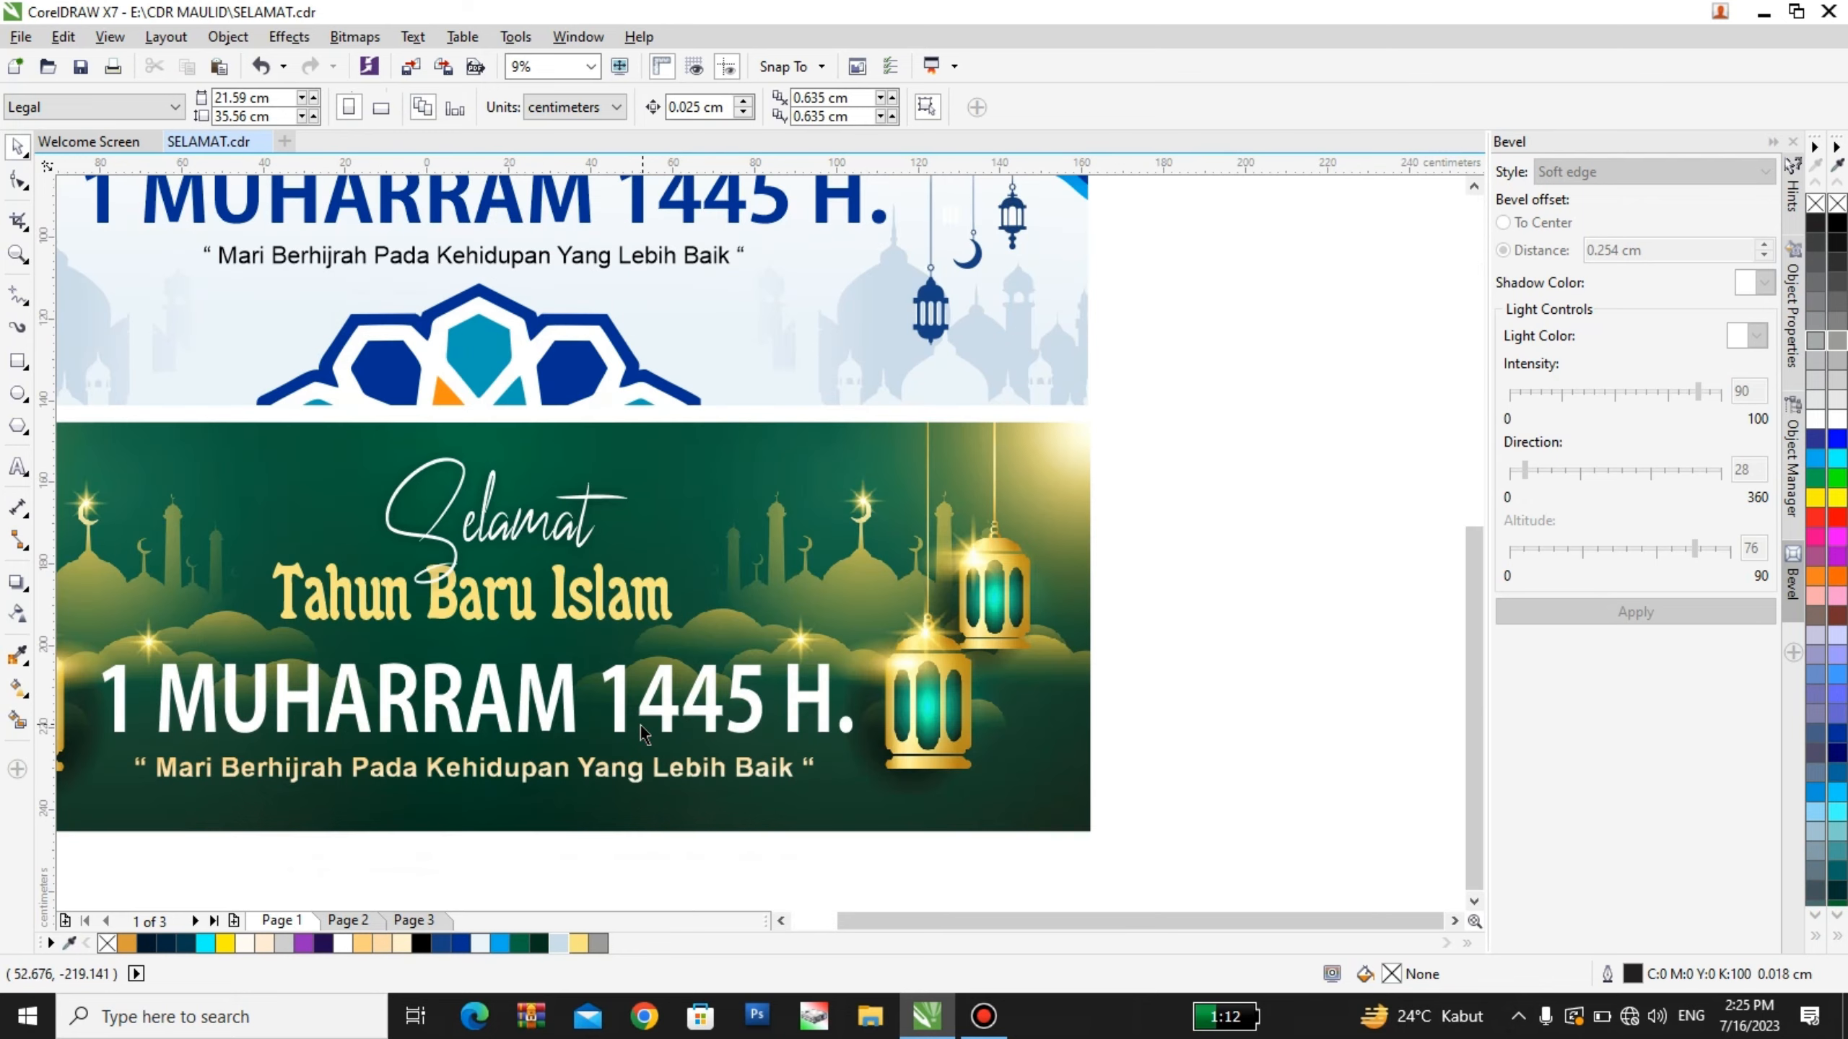
pyautogui.scroll(-2, 643, 733)
# Stretch the green banner's "1 MUHARRAM 1445 H." text wider and scale it down to about 184 cm wide at 592.147 pt
pyautogui.click(644, 720)
pyautogui.scroll(2, 747, 719)
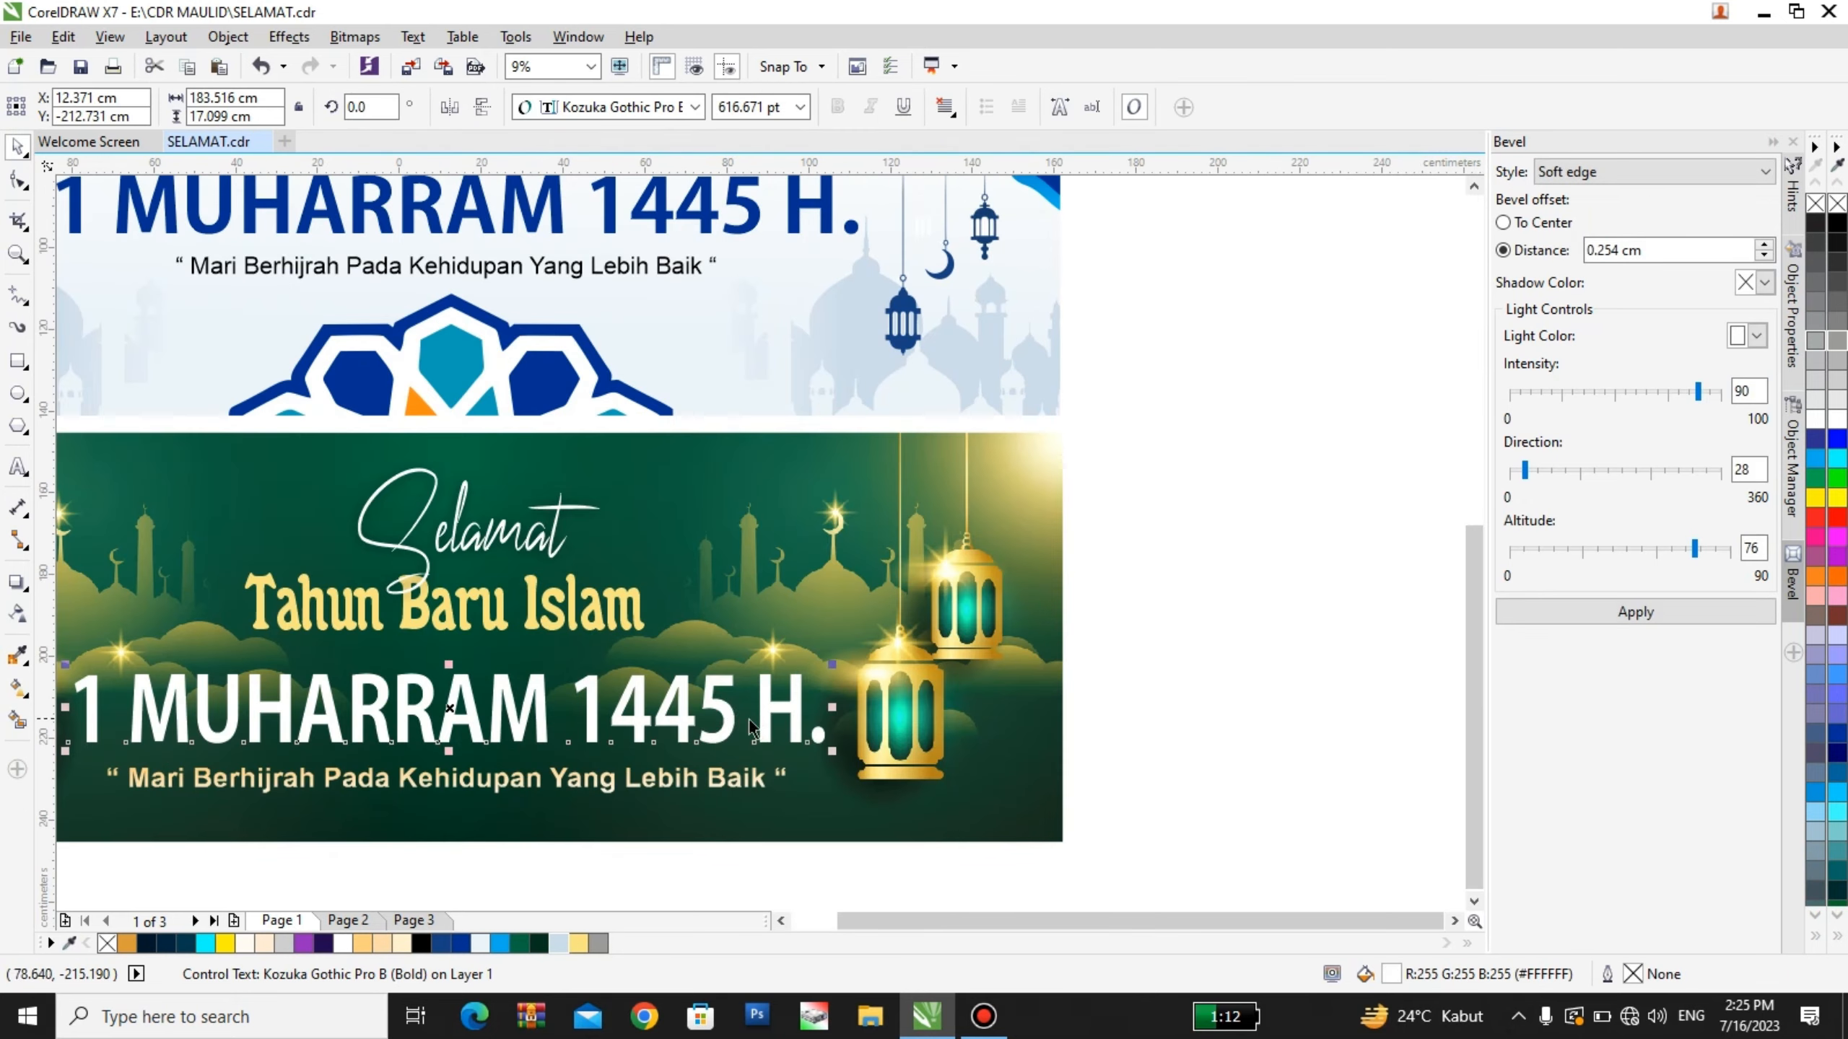
pyautogui.scroll(1, 782, 726)
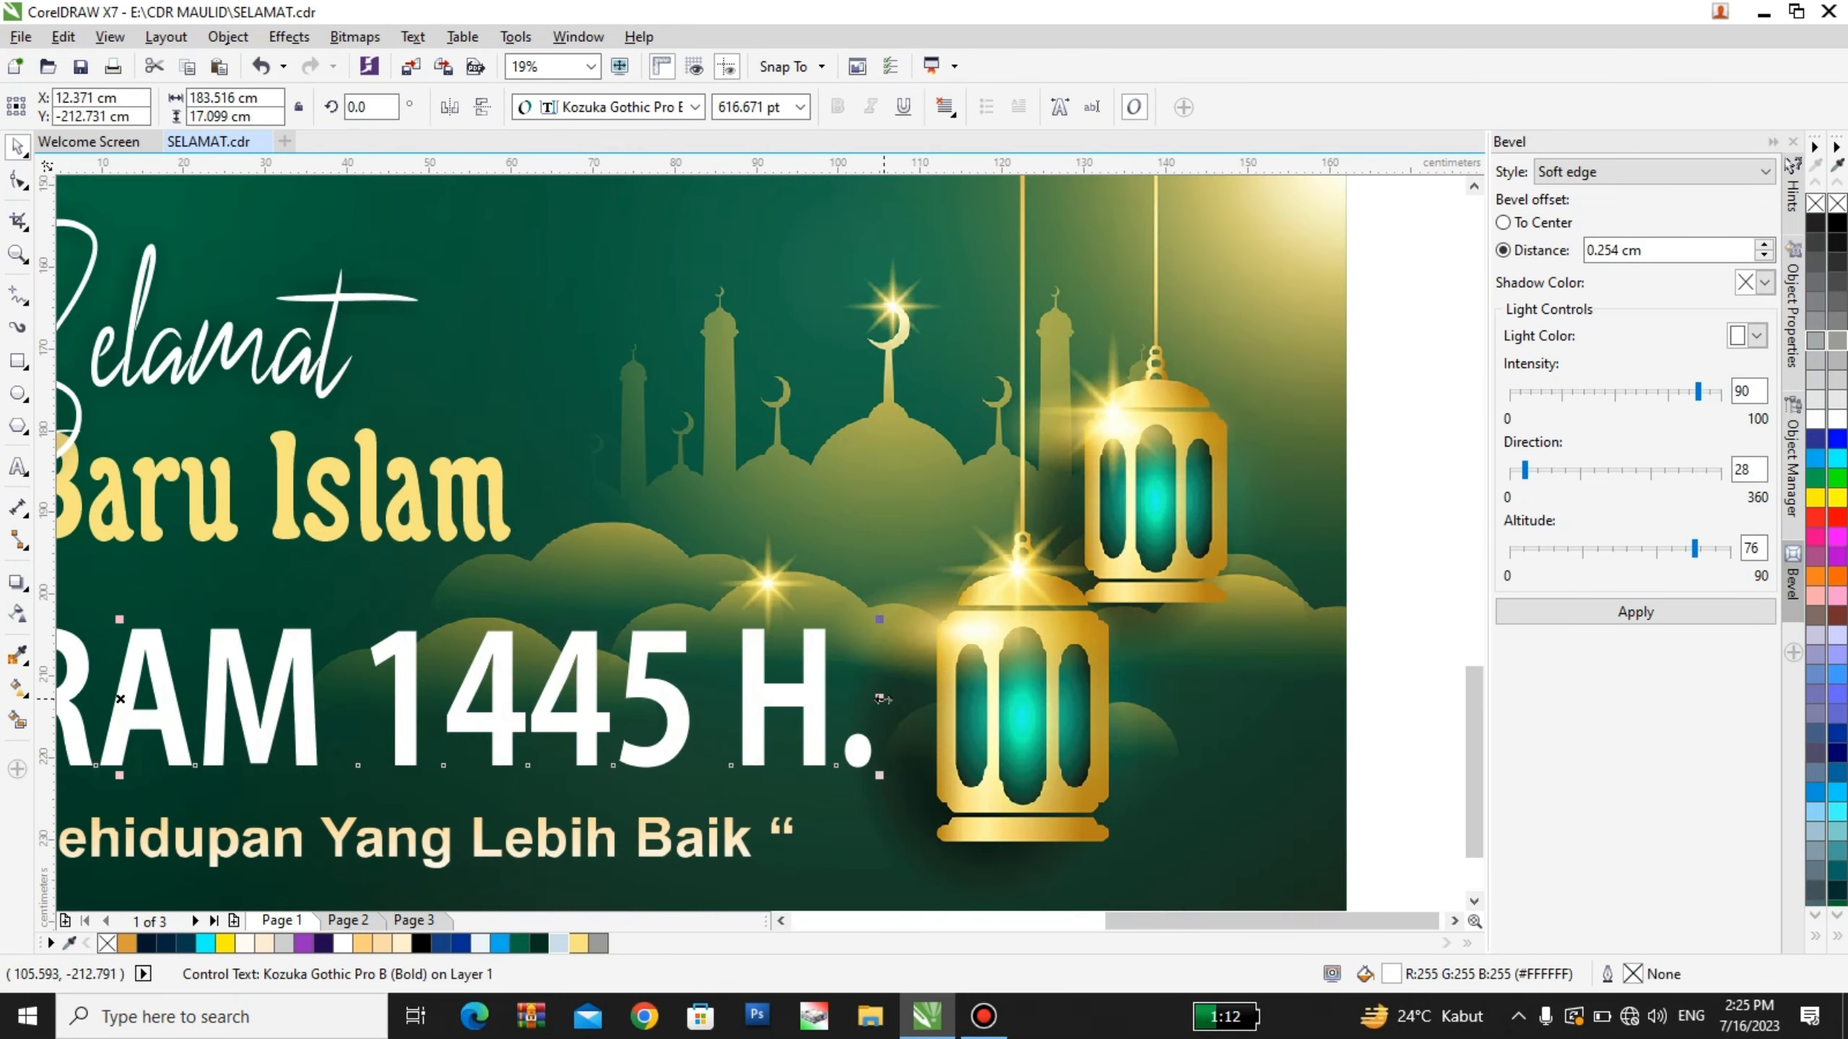
pyautogui.moveTo(883, 699); pyautogui.dragTo(947, 679)
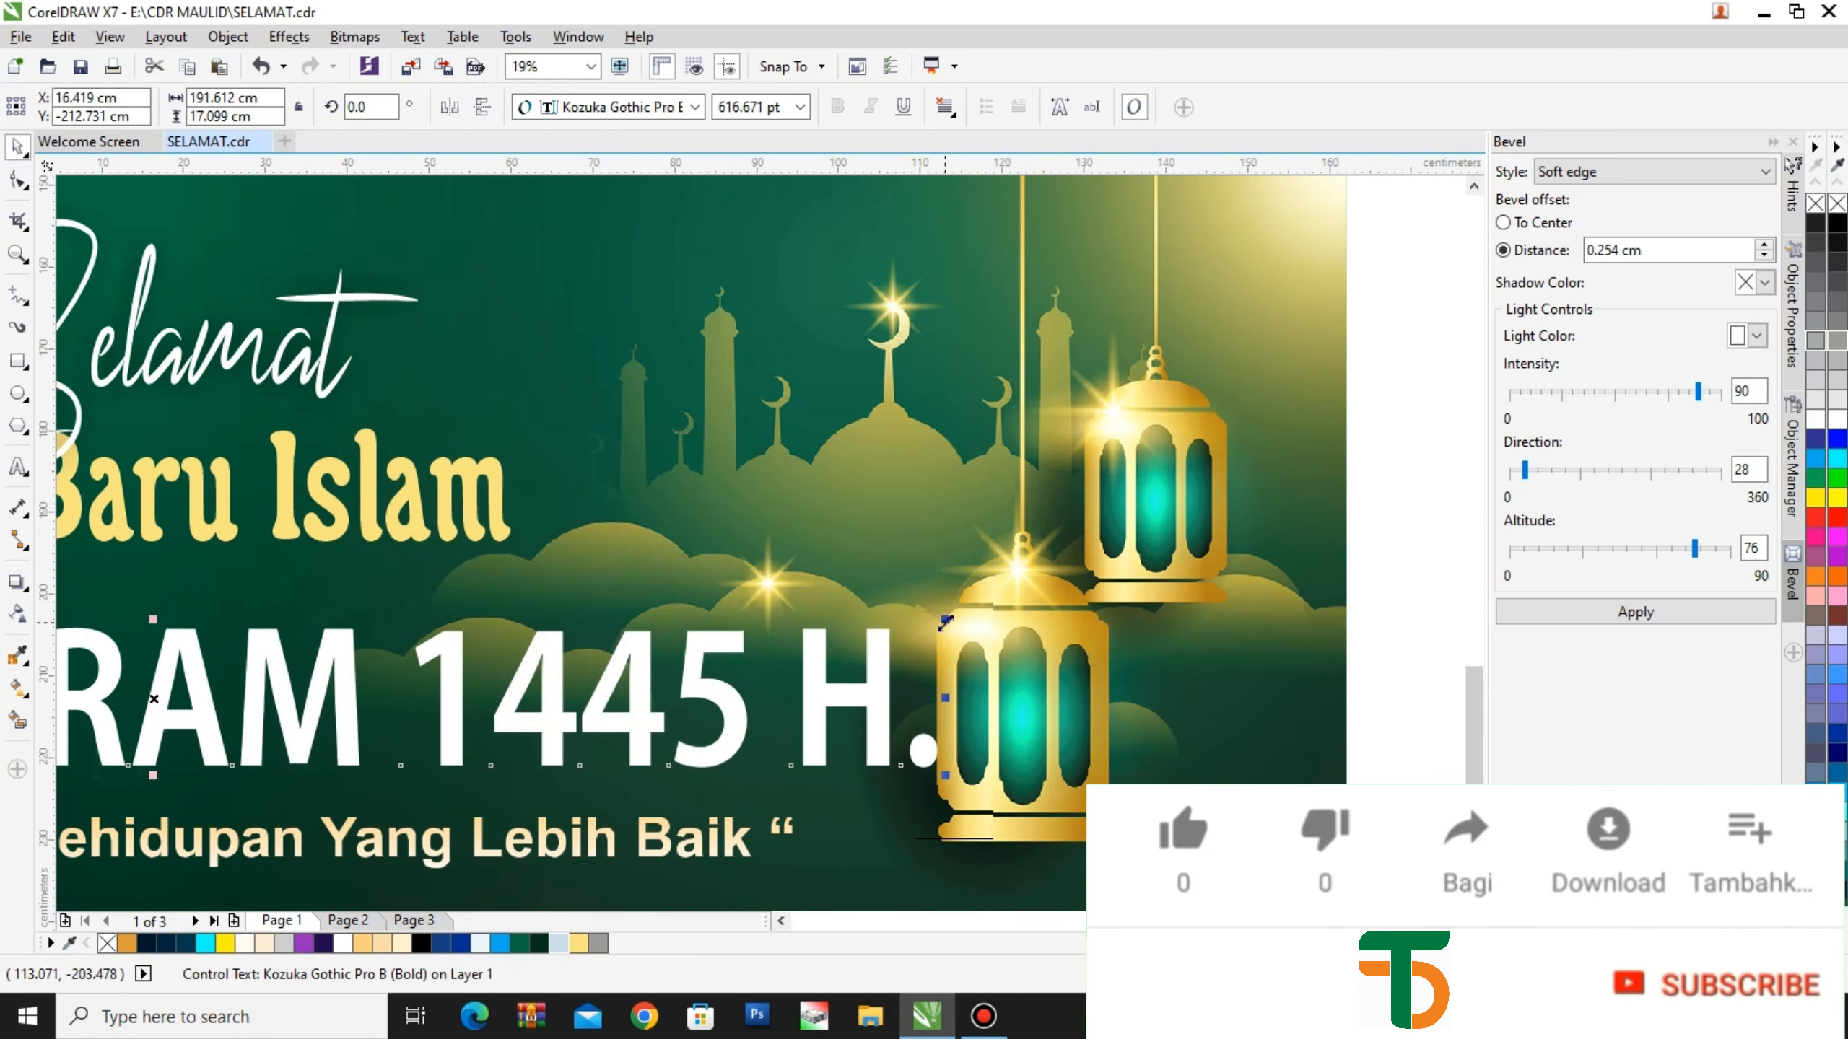
pyautogui.moveTo(944, 620); pyautogui.dragTo(882, 627)
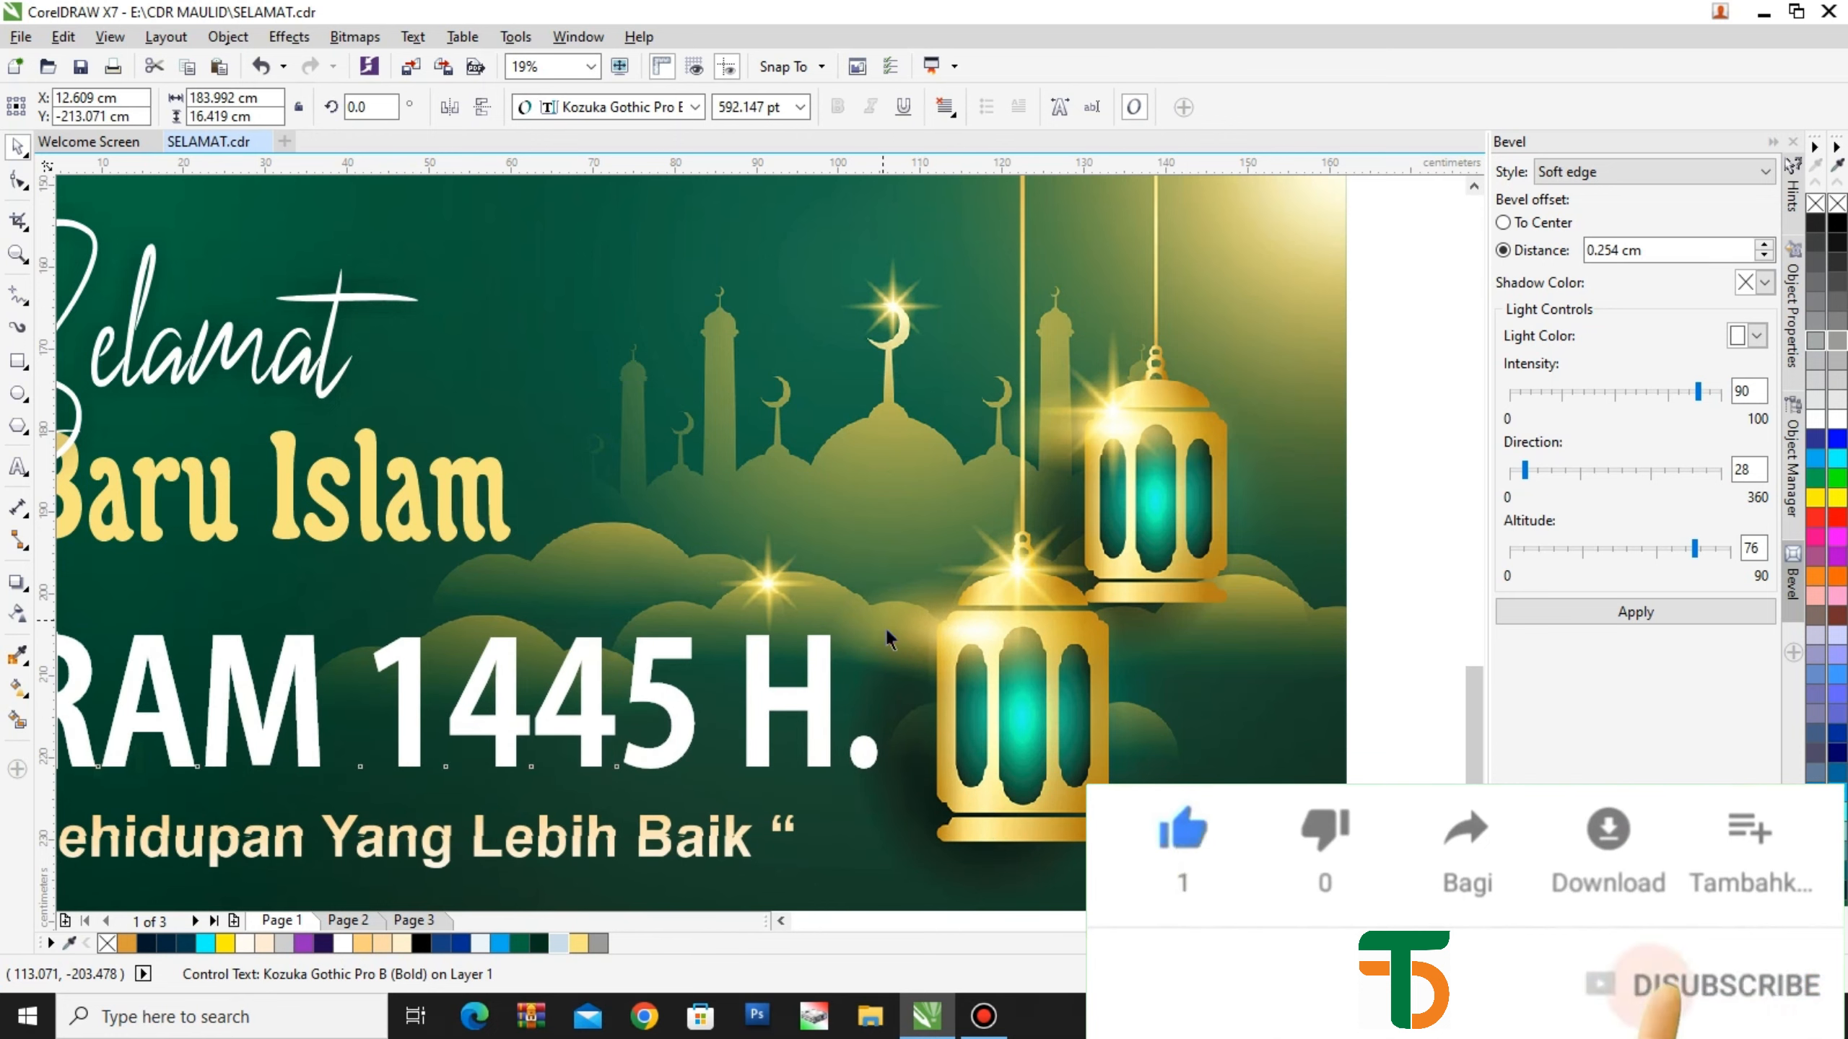
# Move the green banner's "1 MUHARRAM 1445 H." text up by about 2.3 cm, away from the slogan below it
pyautogui.scroll(-3, 887, 628)
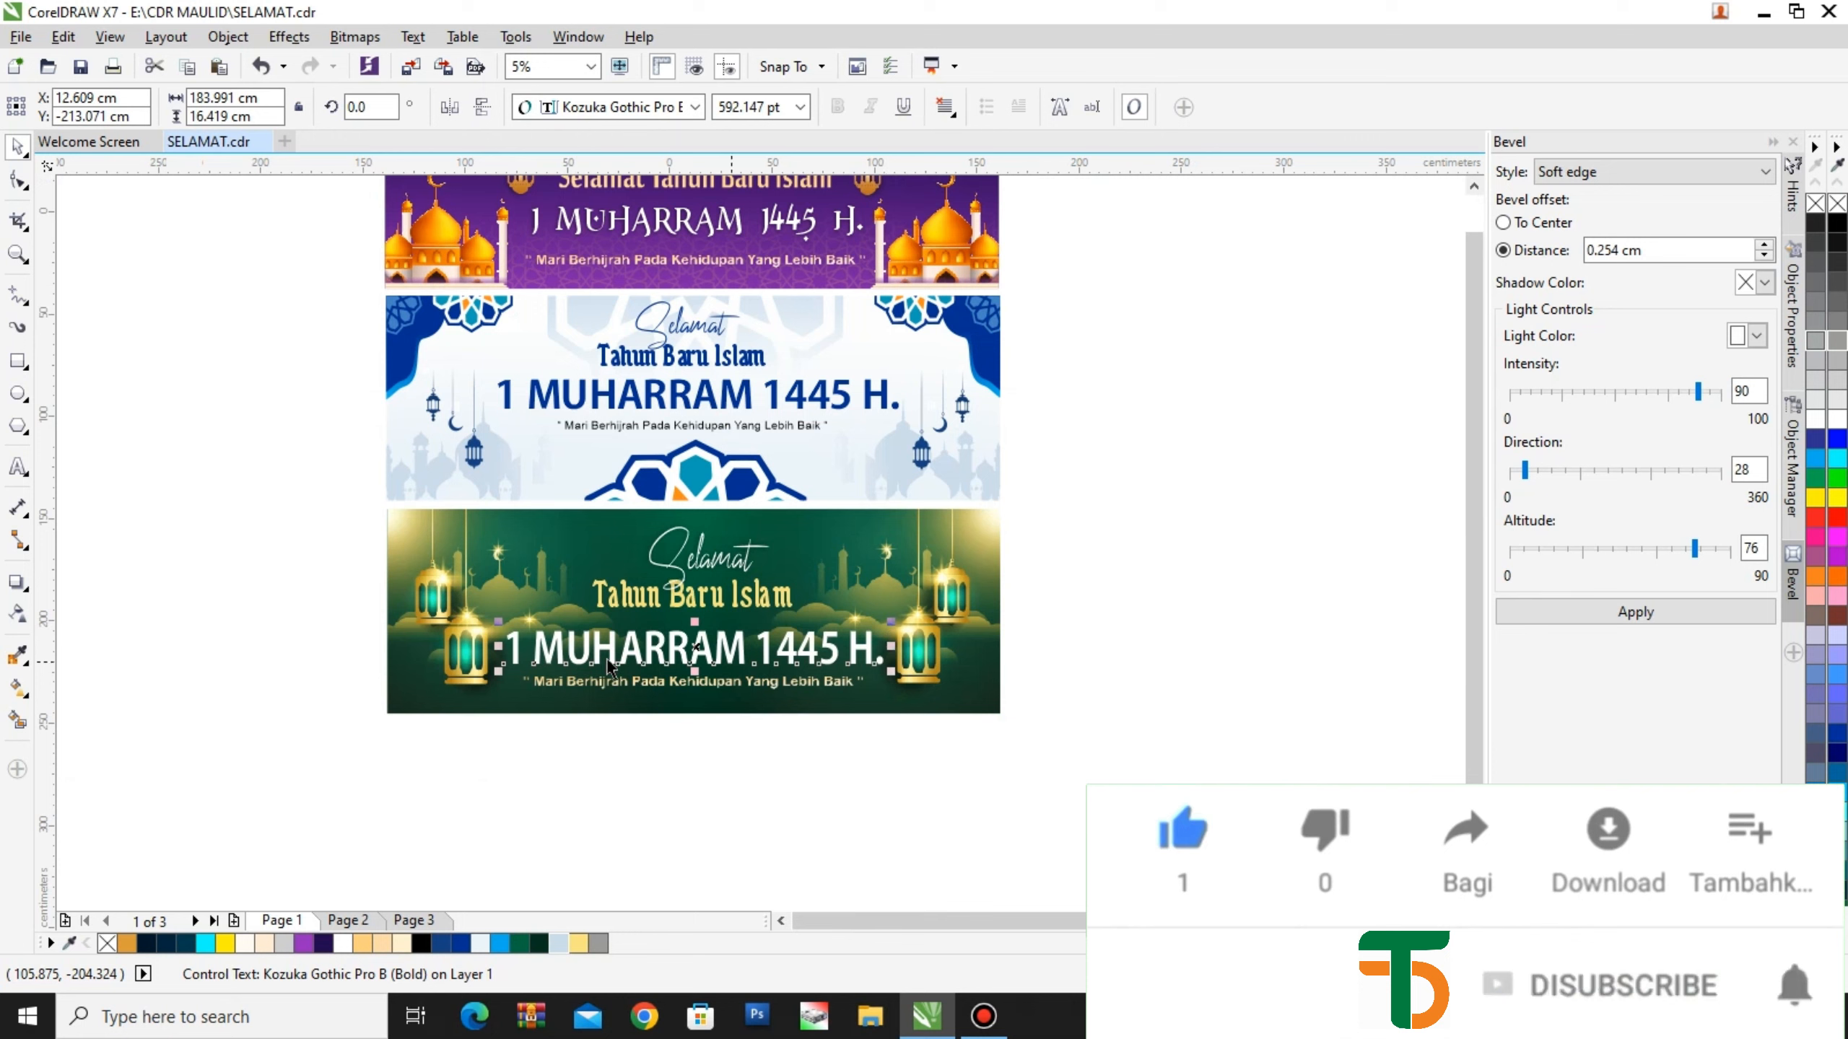
pyautogui.scroll(1, 651, 658)
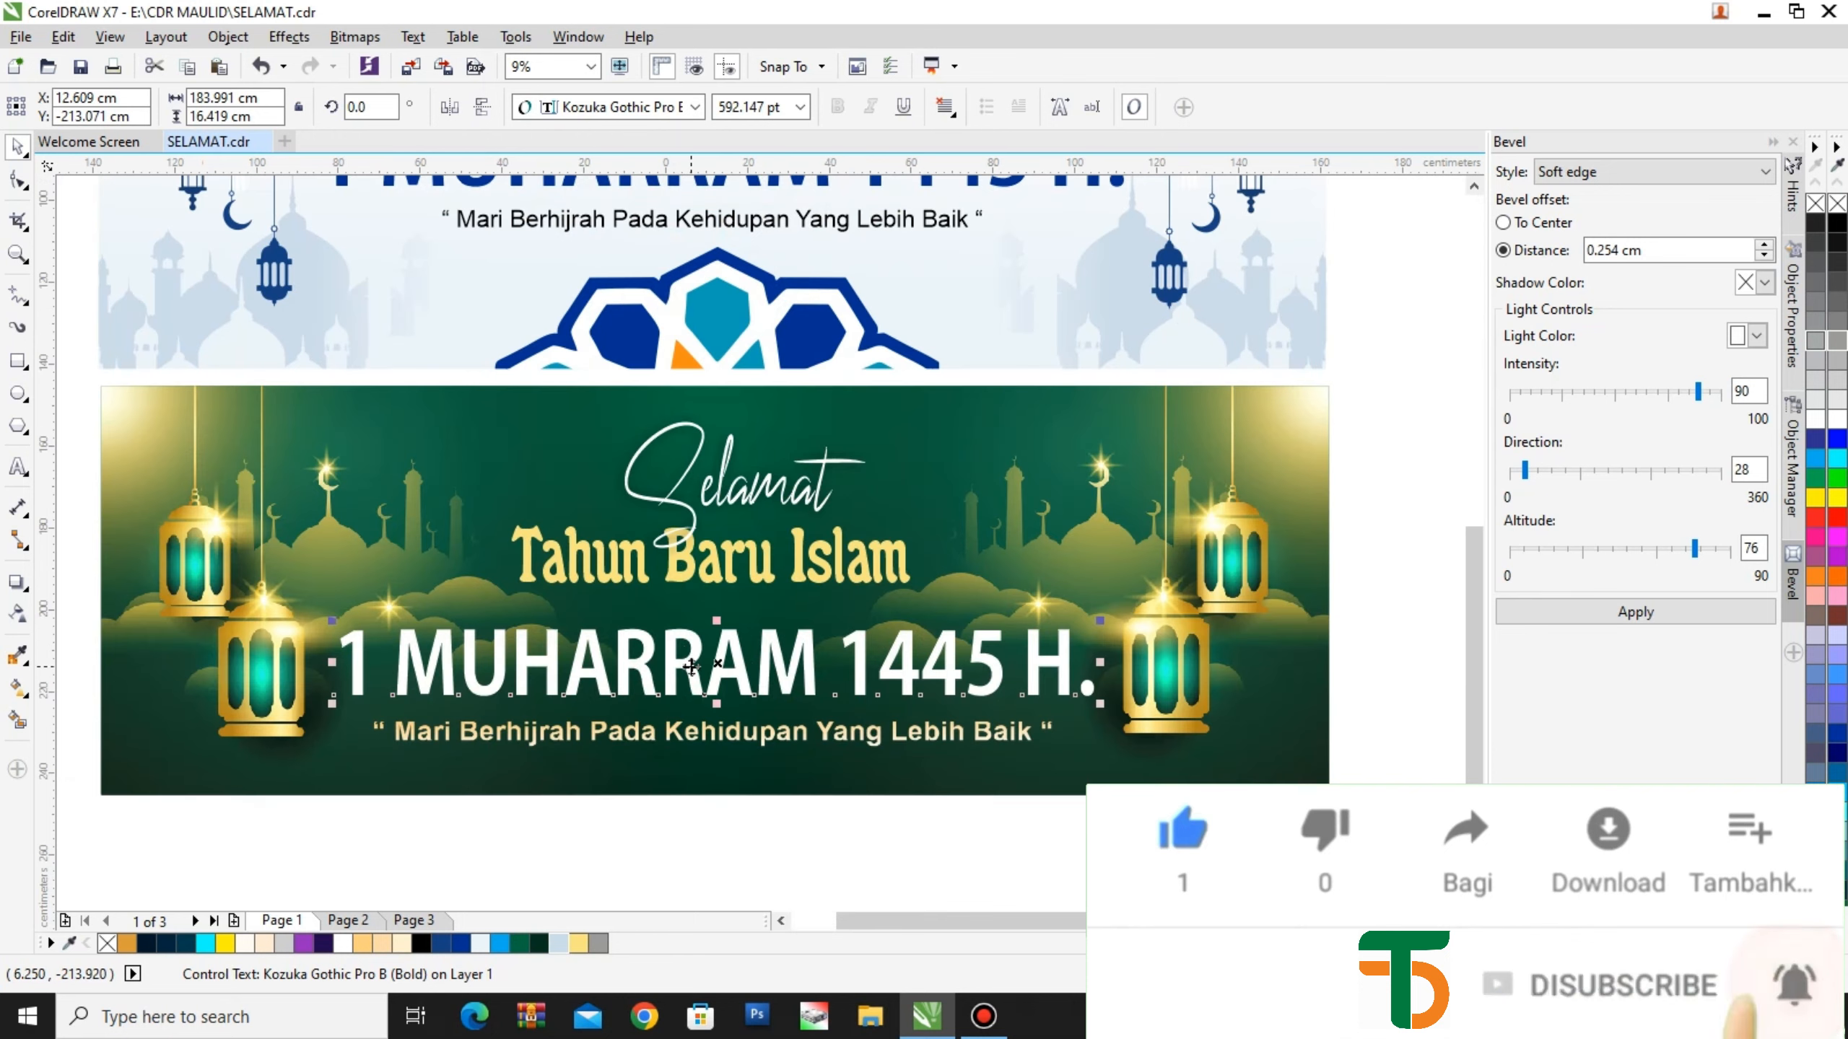
pyautogui.moveTo(689, 661); pyautogui.dragTo(687, 652)
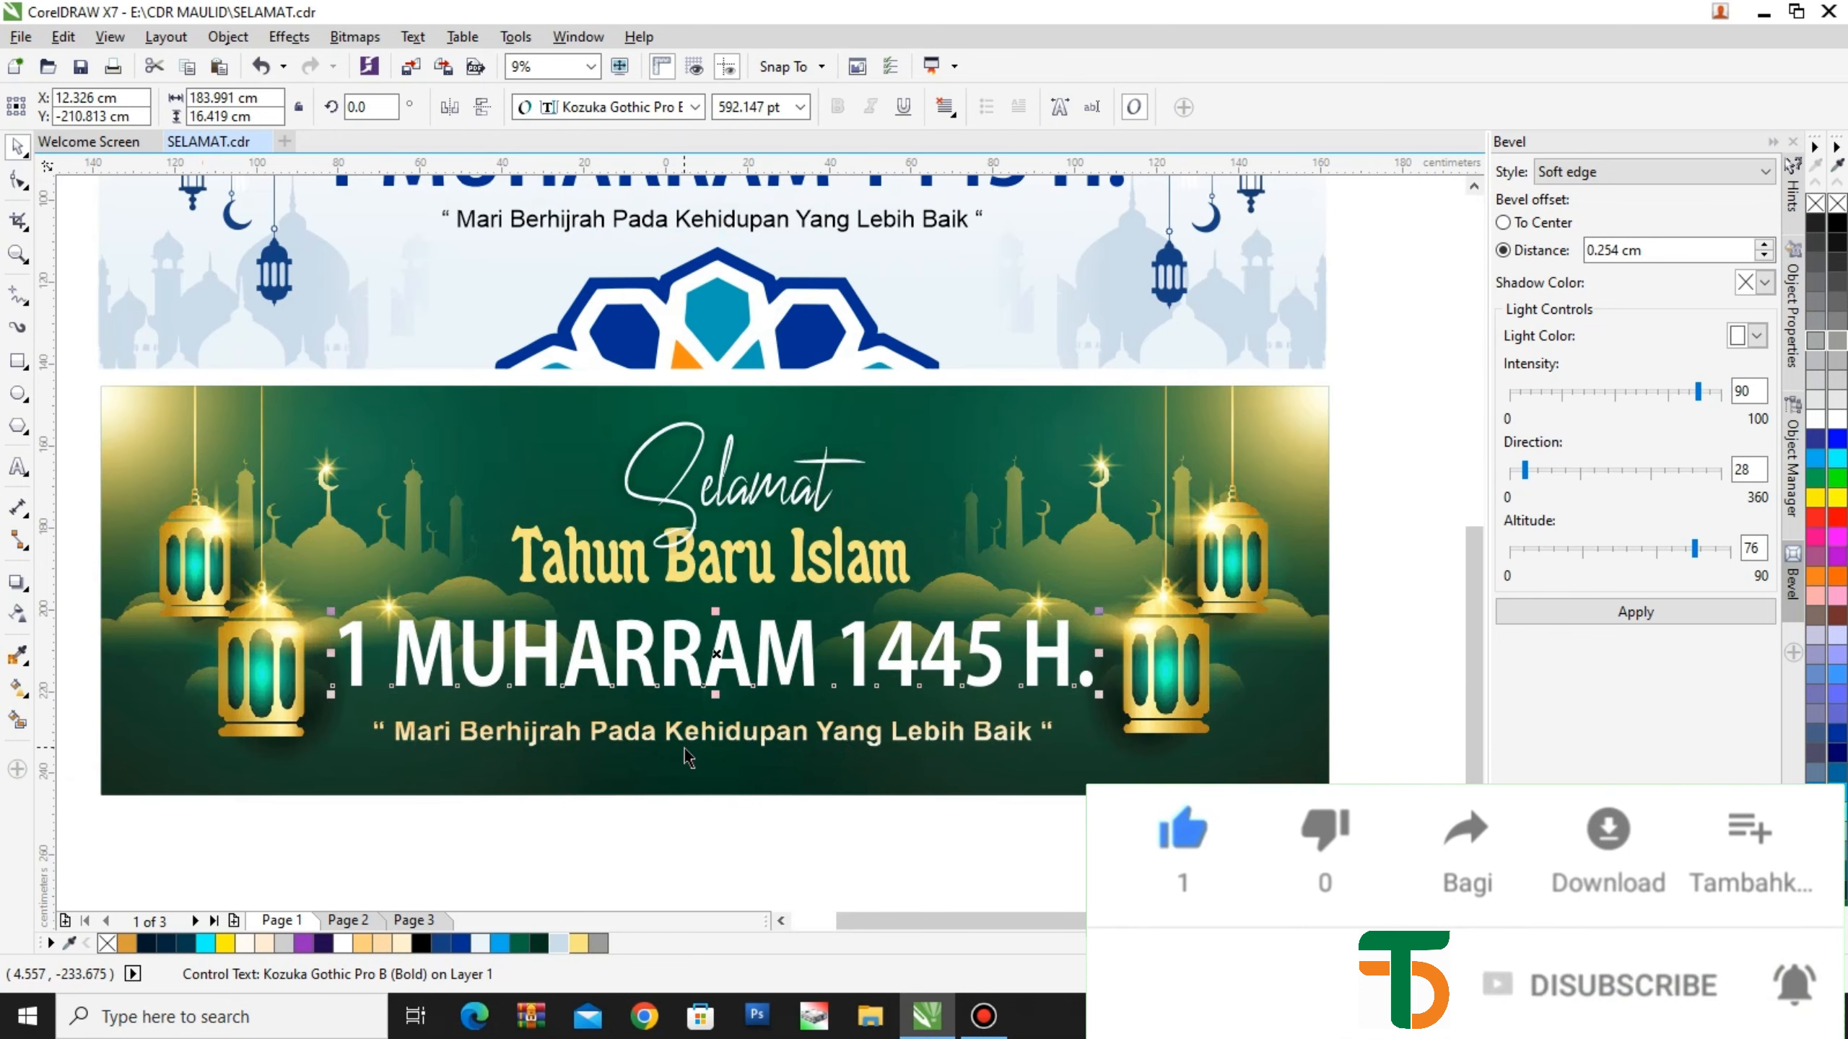
# Open the green banner's PowerClip contents for editing and select the white glow bitmap in its middle
pyautogui.scroll(-1, 684, 748)
pyautogui.click(597, 620)
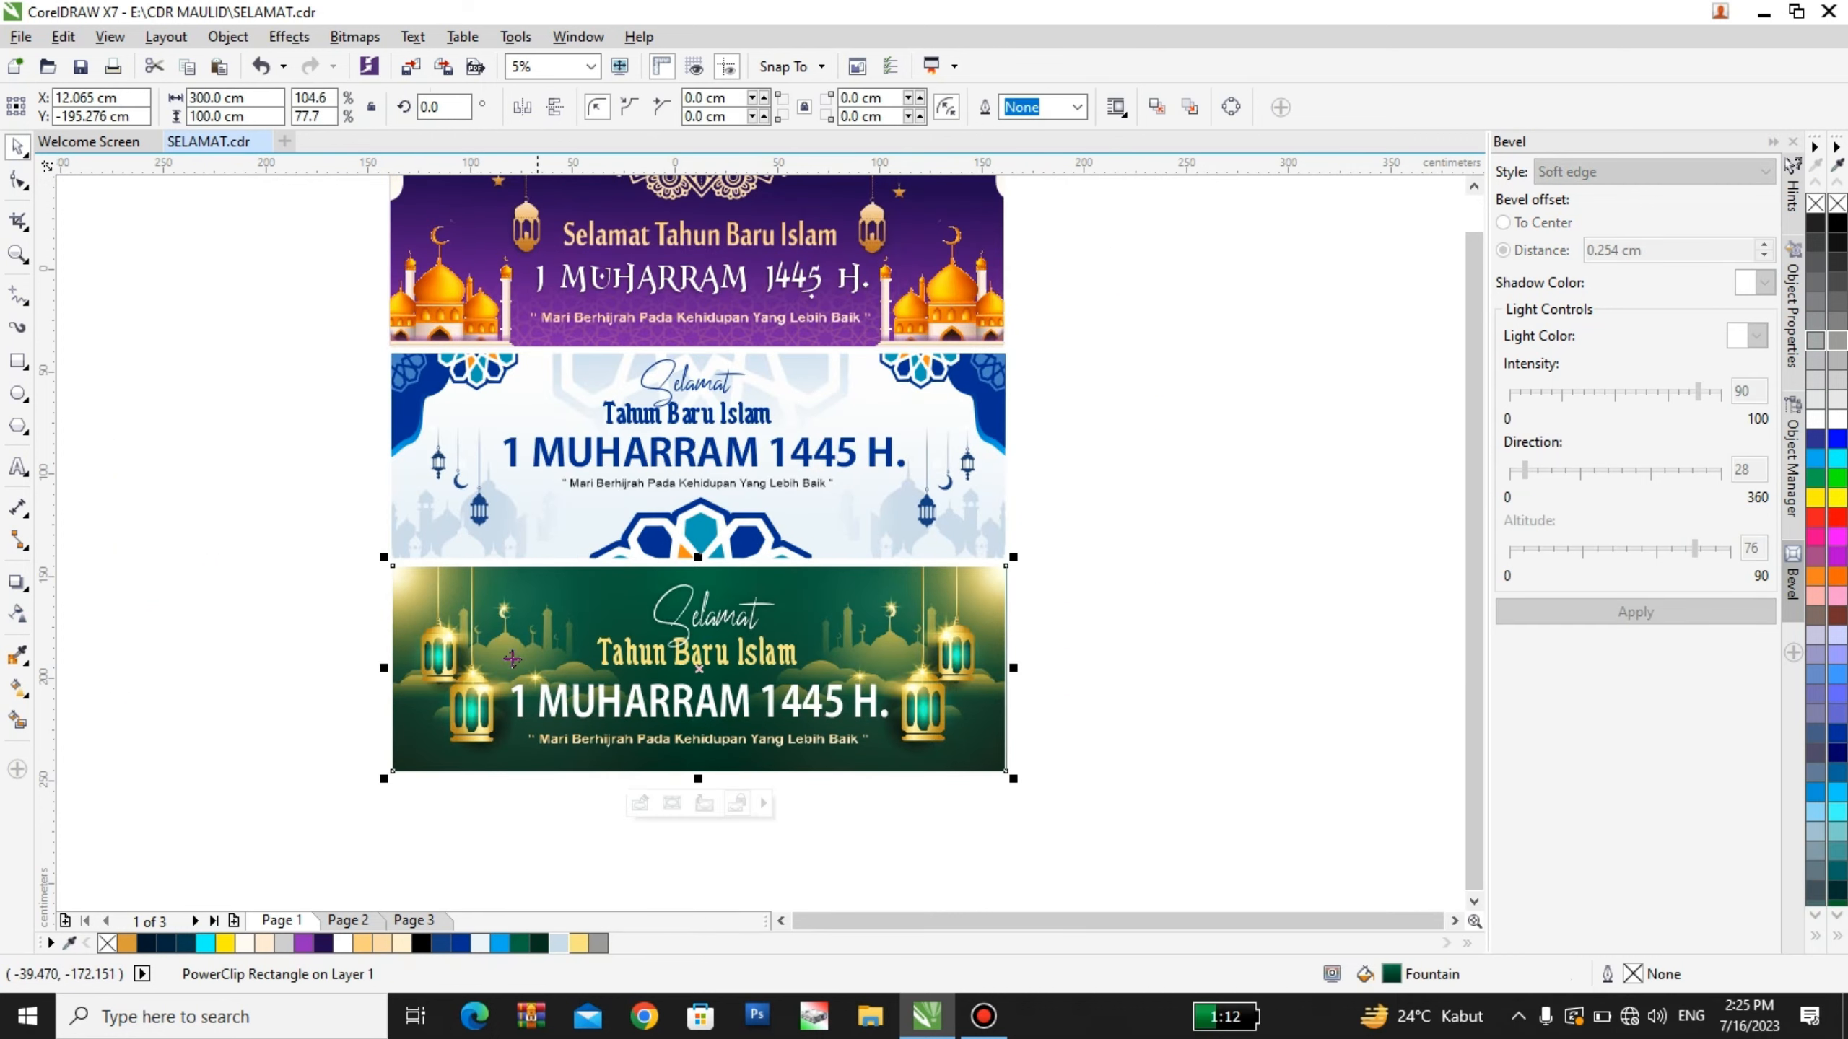
pyautogui.scroll(1, 511, 659)
pyautogui.scroll(1, 511, 659)
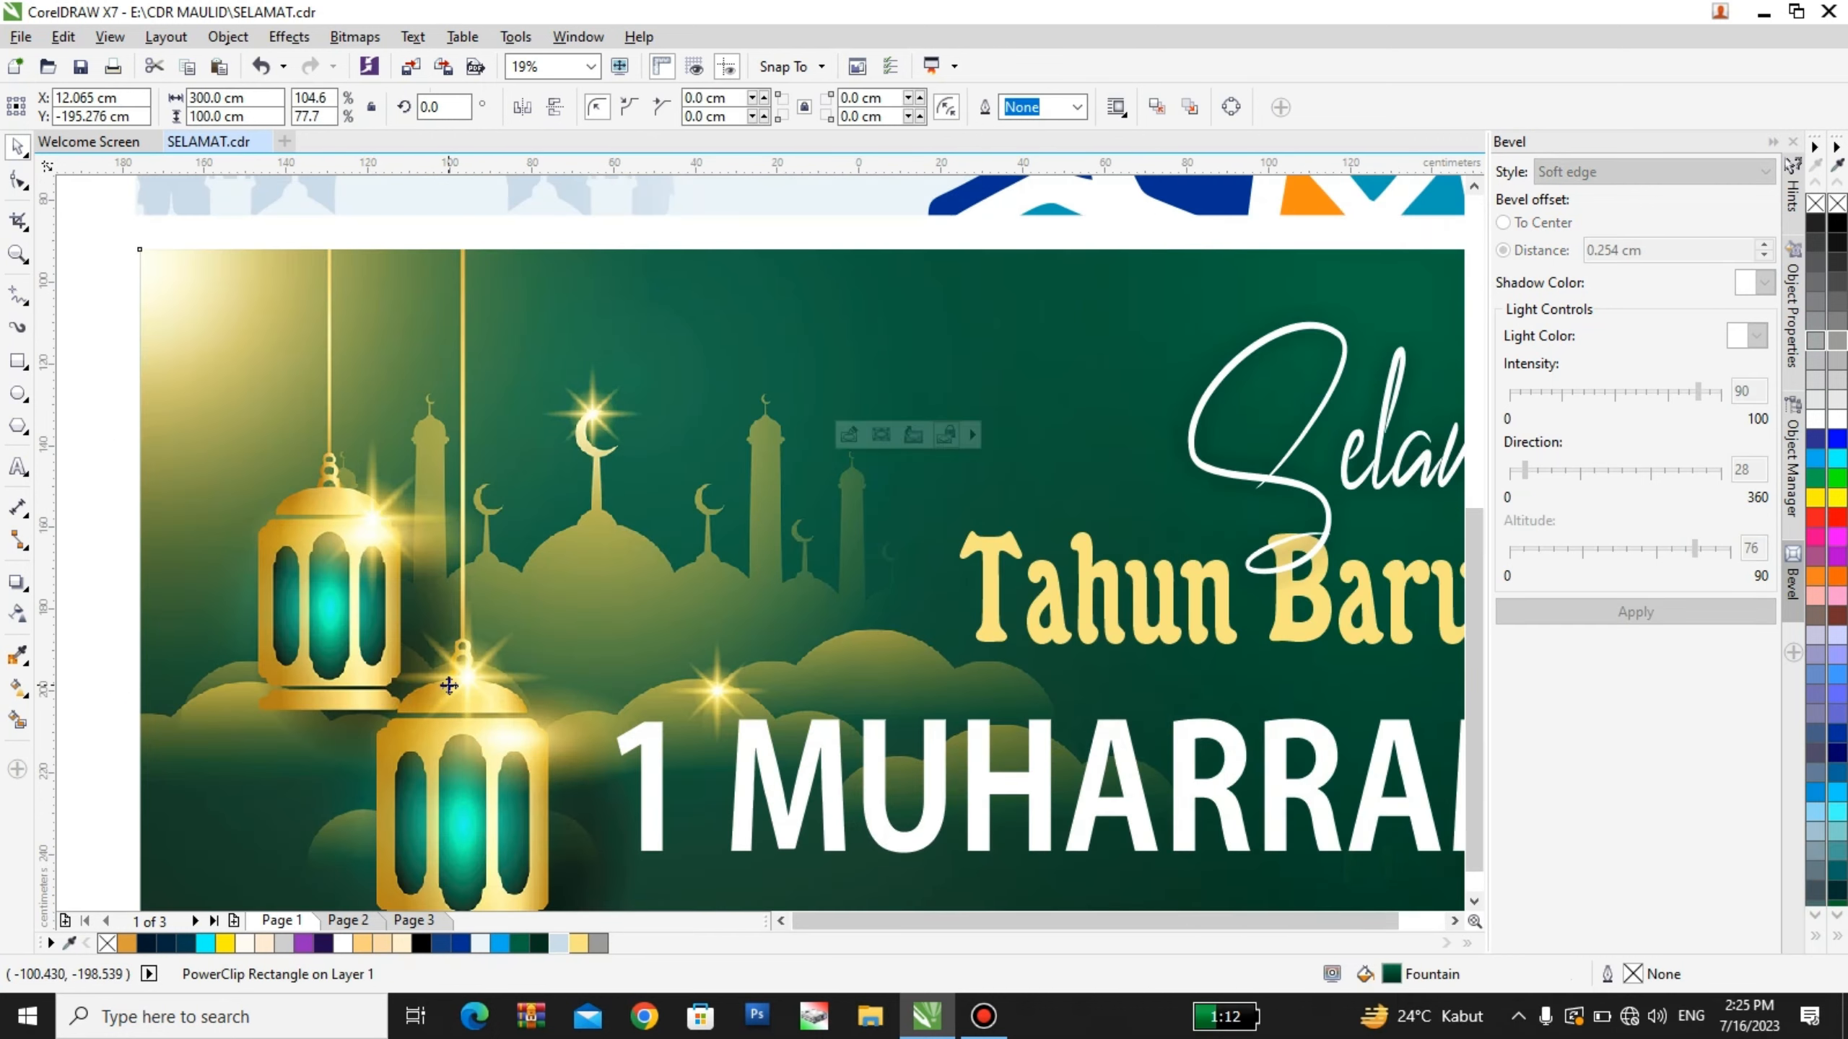
pyautogui.scroll(-1, 480, 670)
pyautogui.rightClick(582, 596)
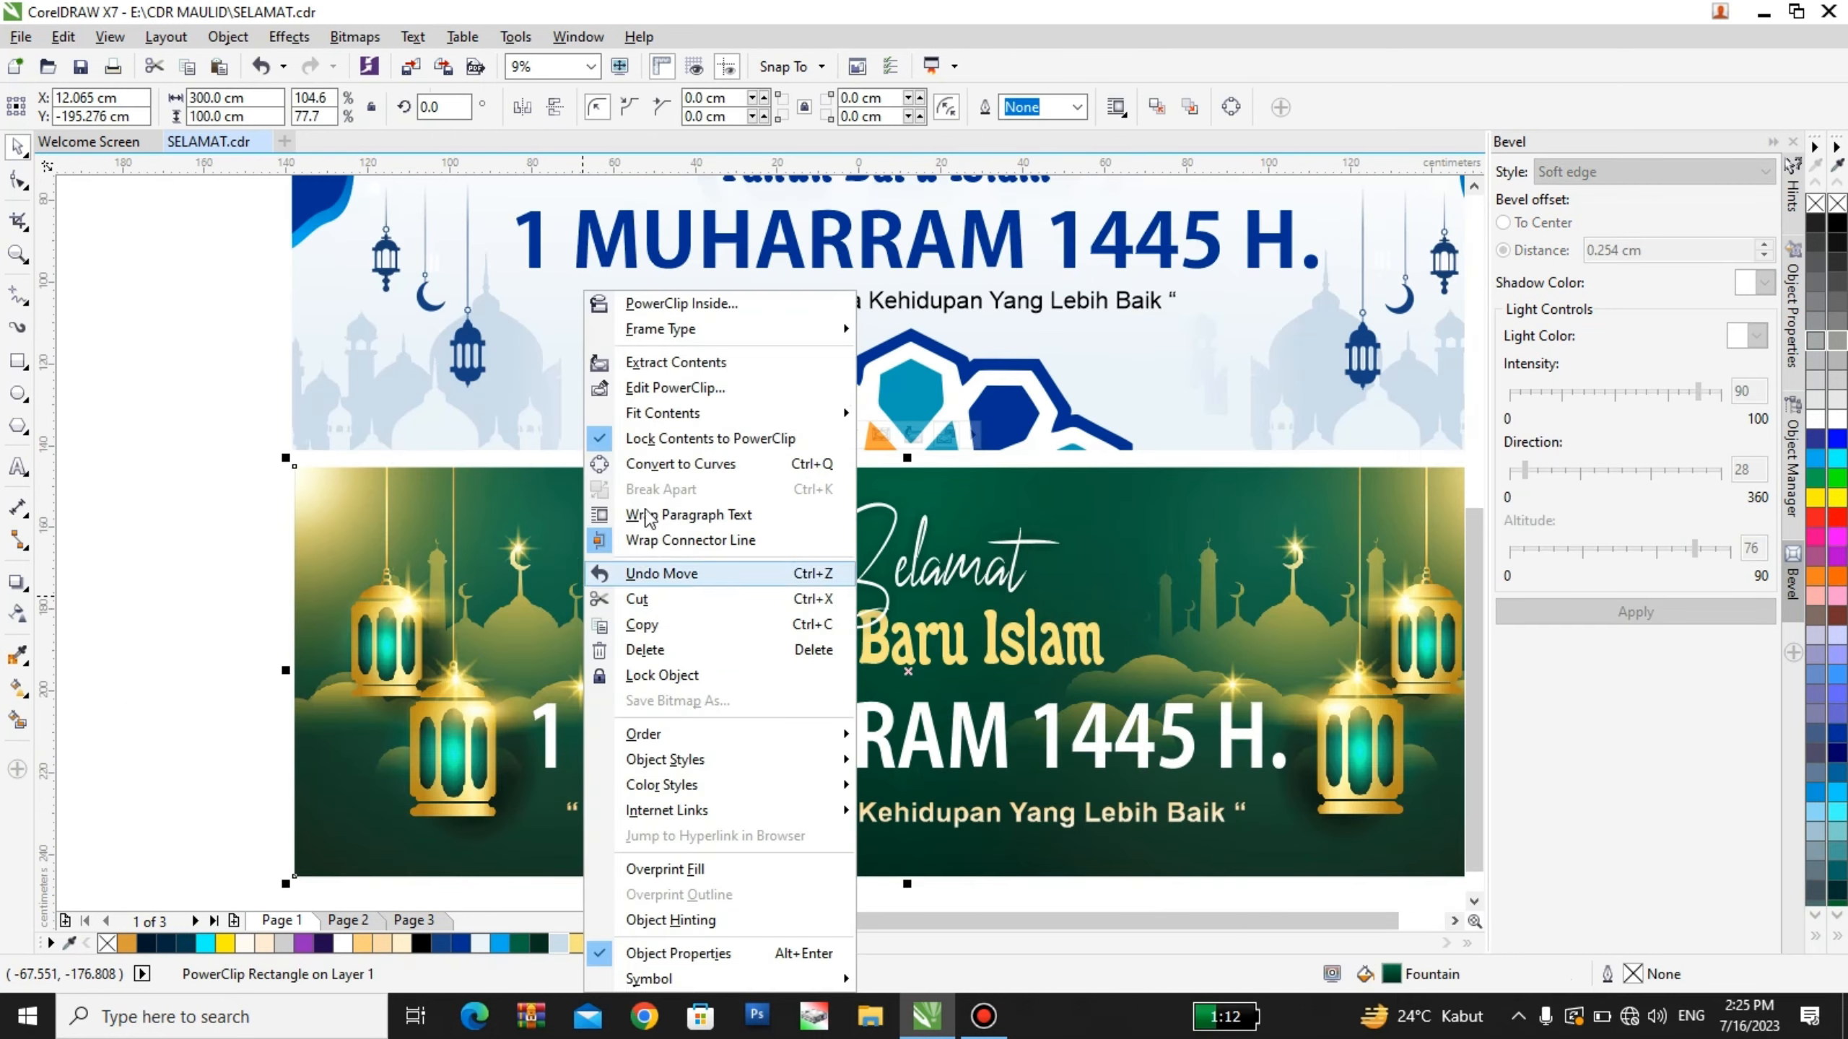
pyautogui.click(746, 393)
pyautogui.click(975, 757)
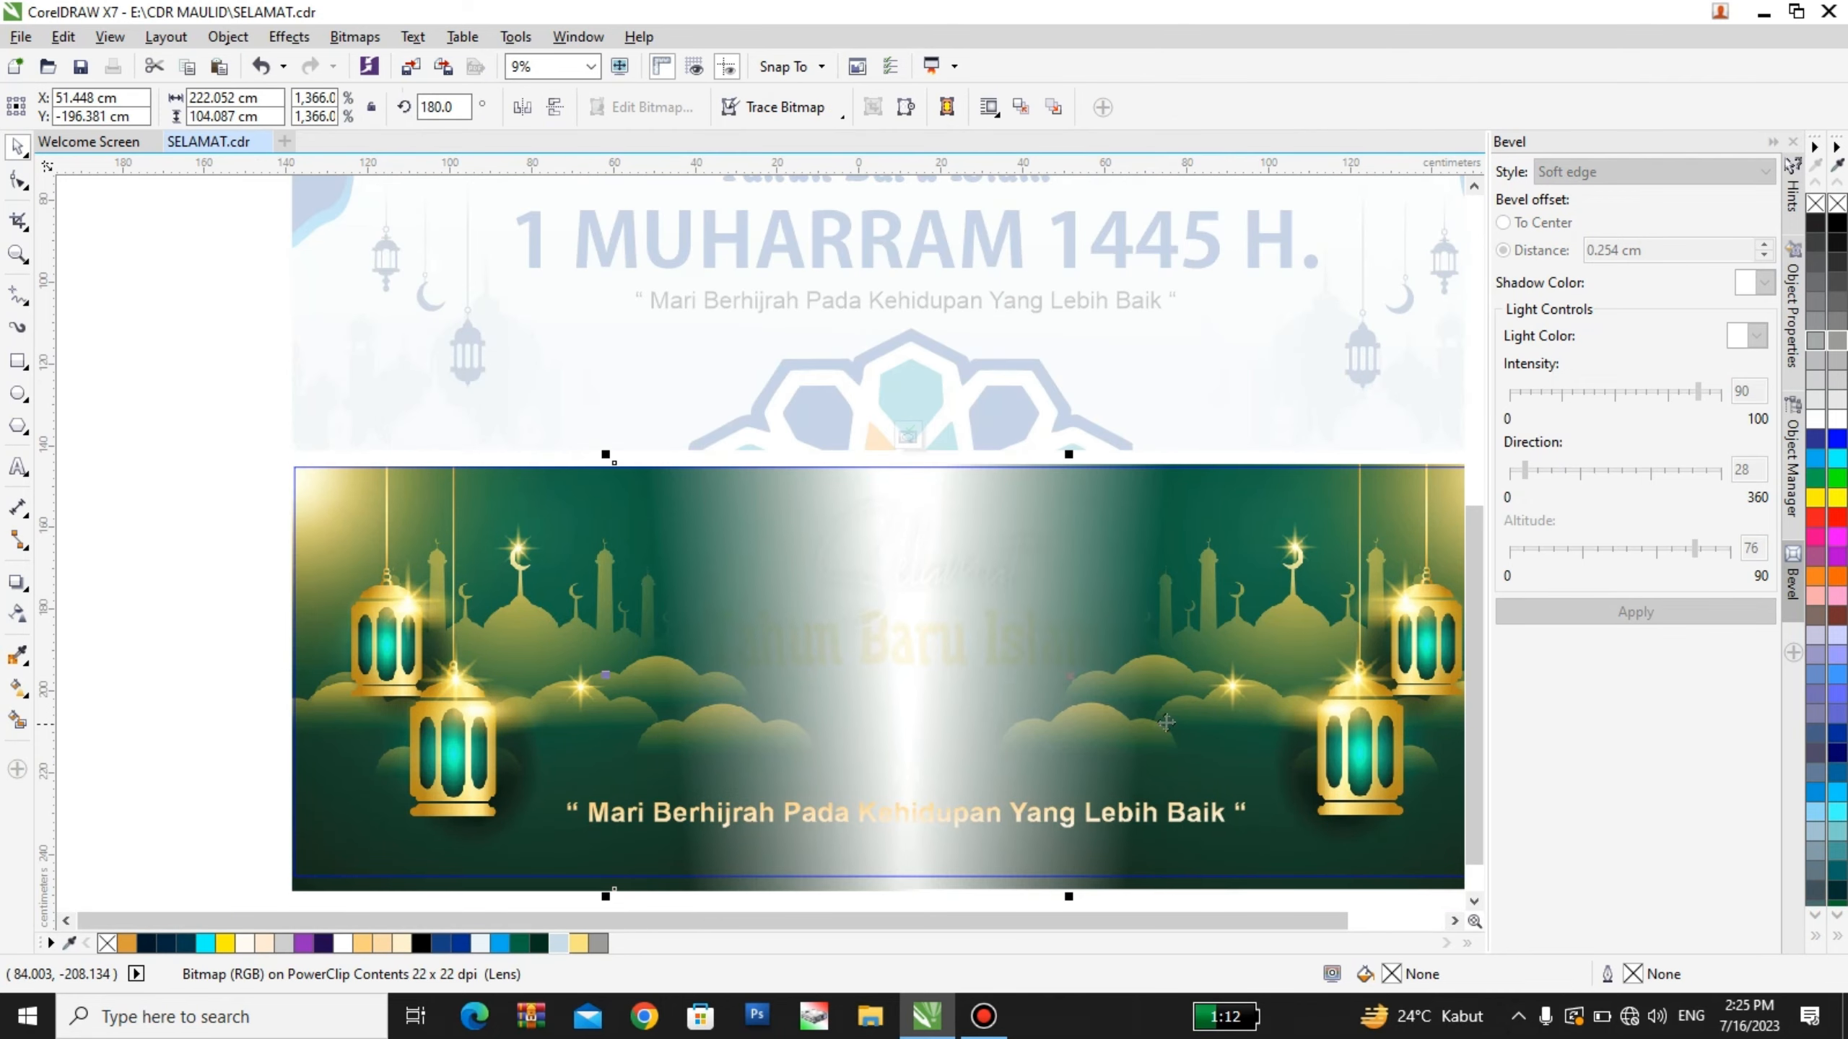
# Try moving the green banner's glow bitmap sideways, undo the move and finish editing the PowerClip
pyautogui.scroll(-2, 640, 709)
pyautogui.moveTo(982, 717); pyautogui.dragTo(1161, 719)
pyautogui.hotkey('ctrl', 'z')
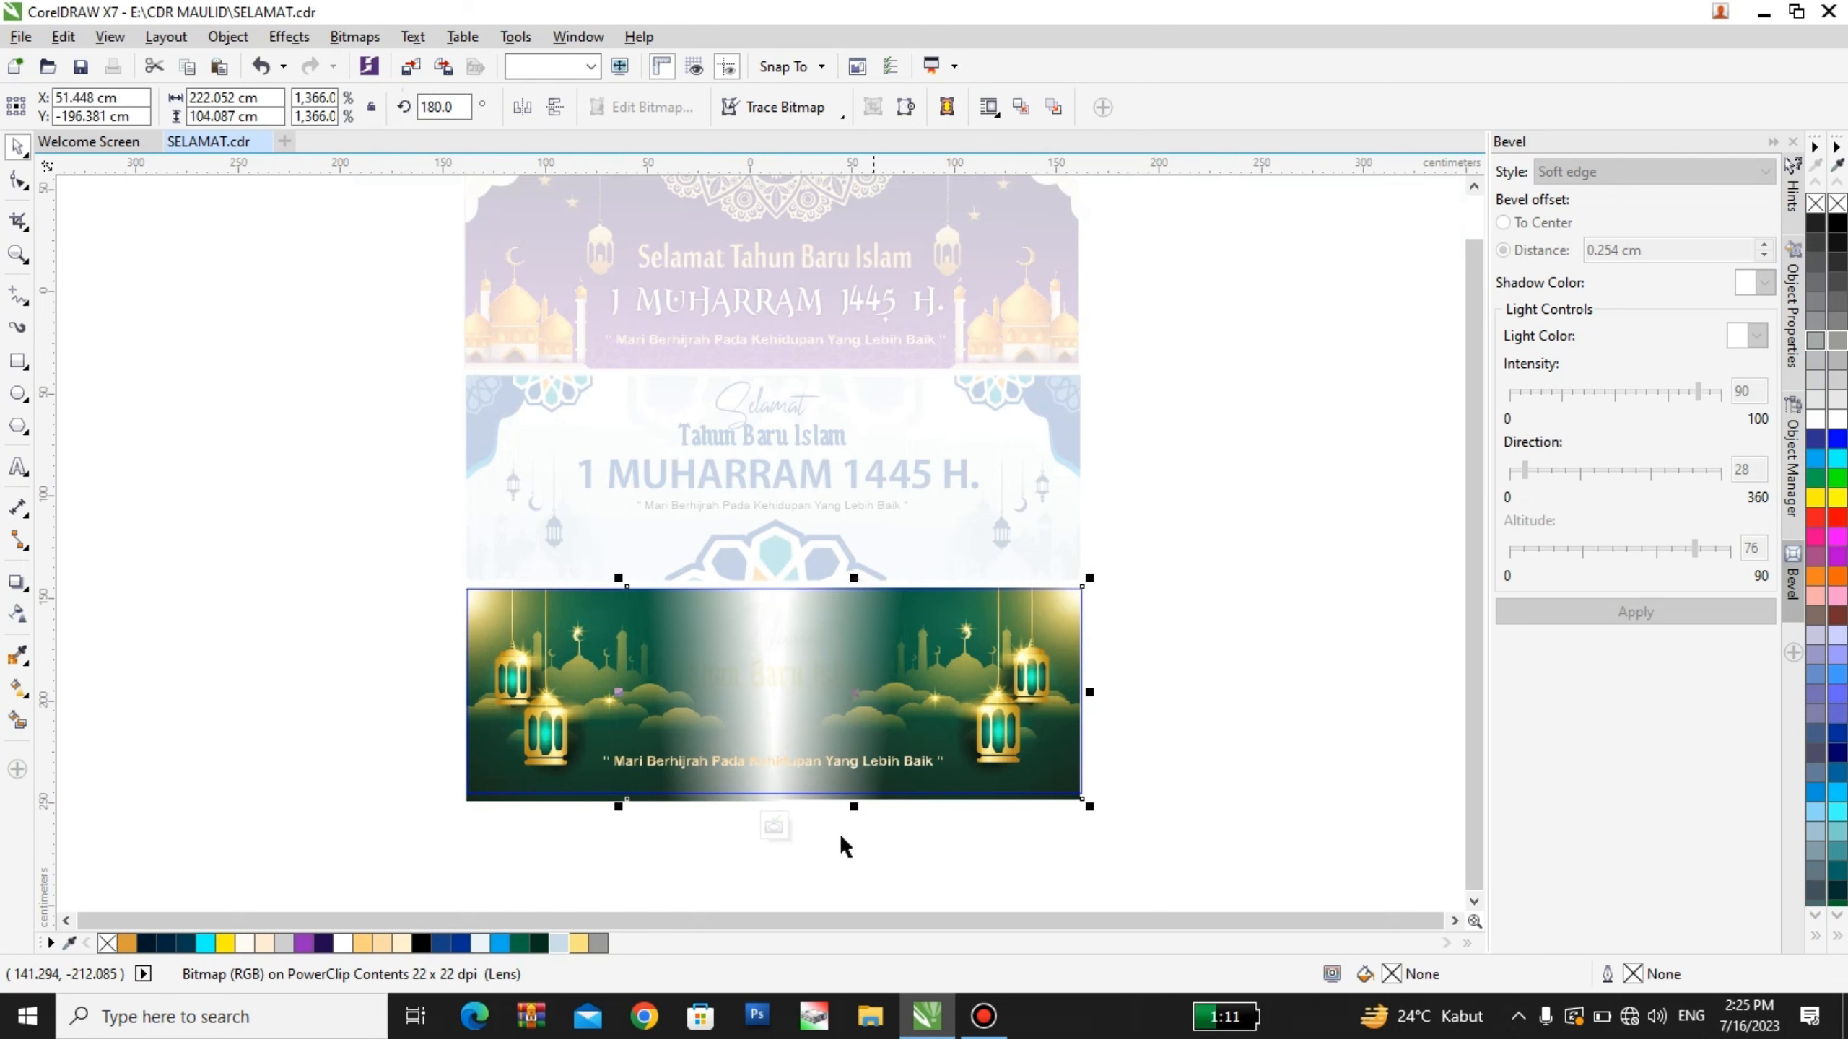
pyautogui.click(773, 825)
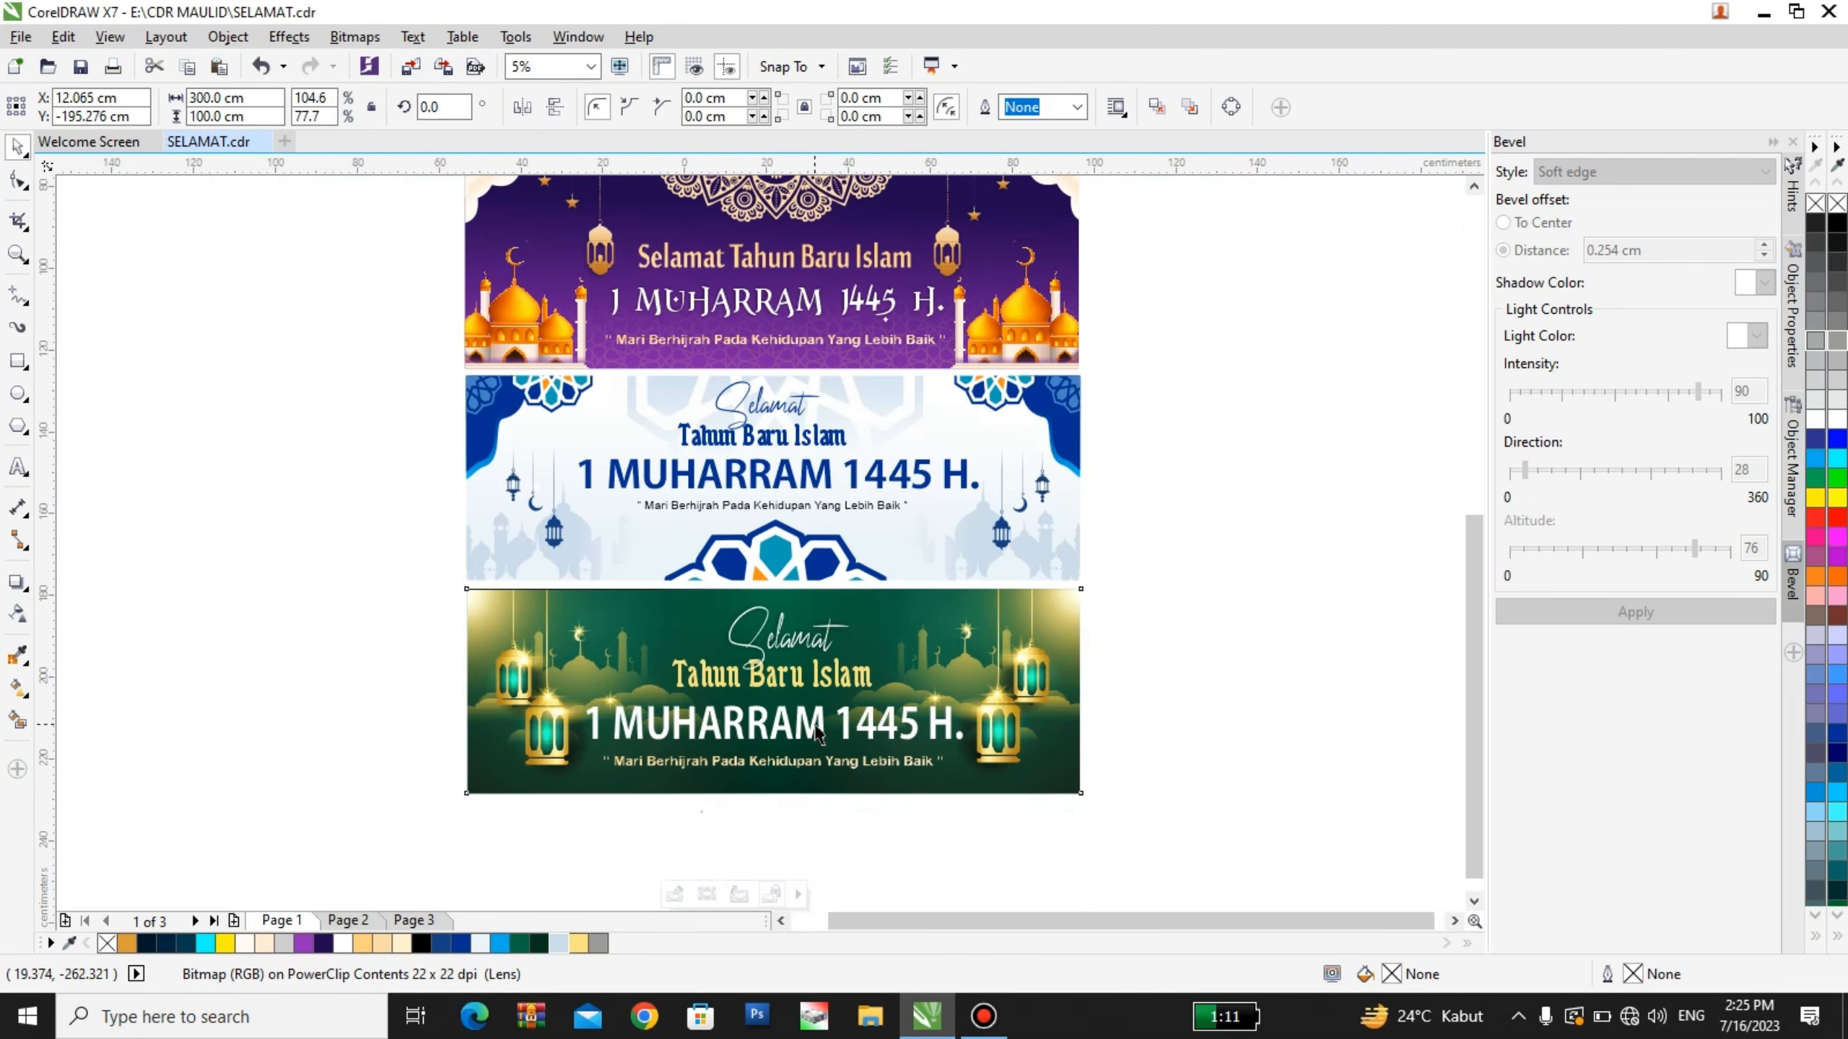
# Examine the fountain fill of the green banner's frame with the Interactive Fill tool and return to the Pick tool
pyautogui.scroll(2, 810, 737)
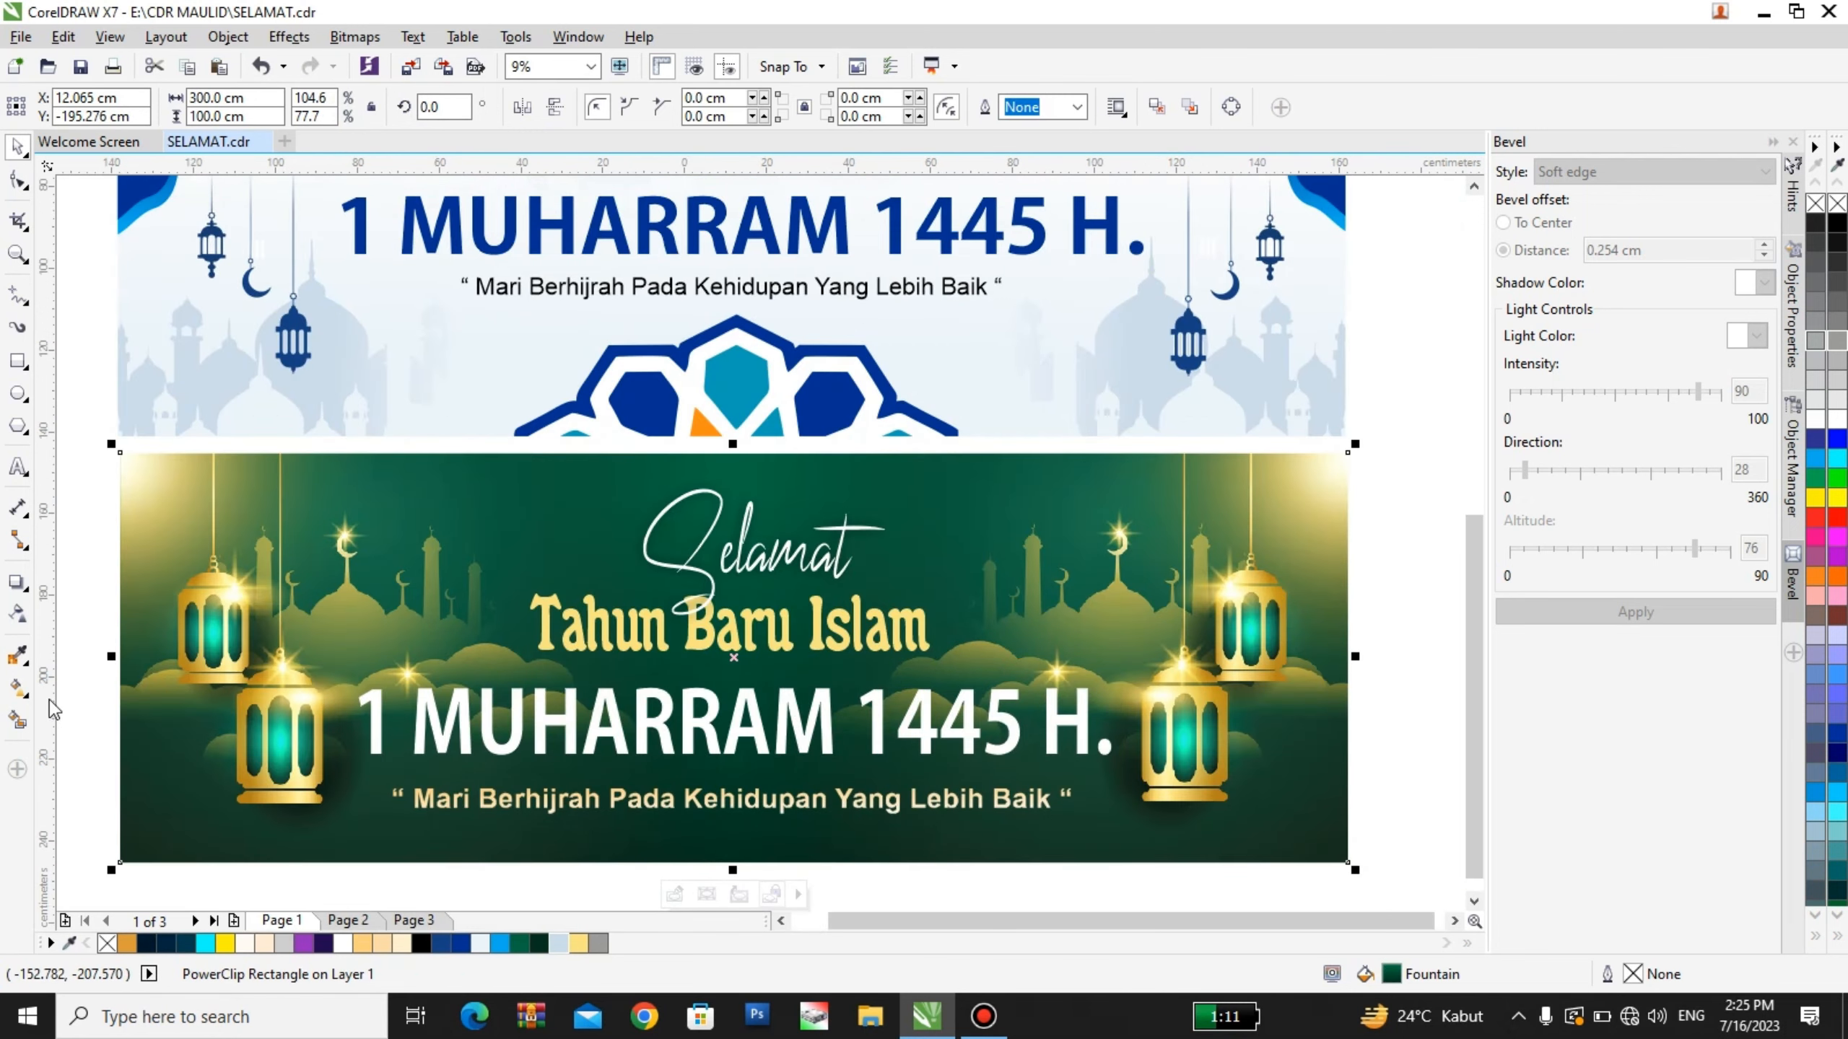
pyautogui.click(25, 692)
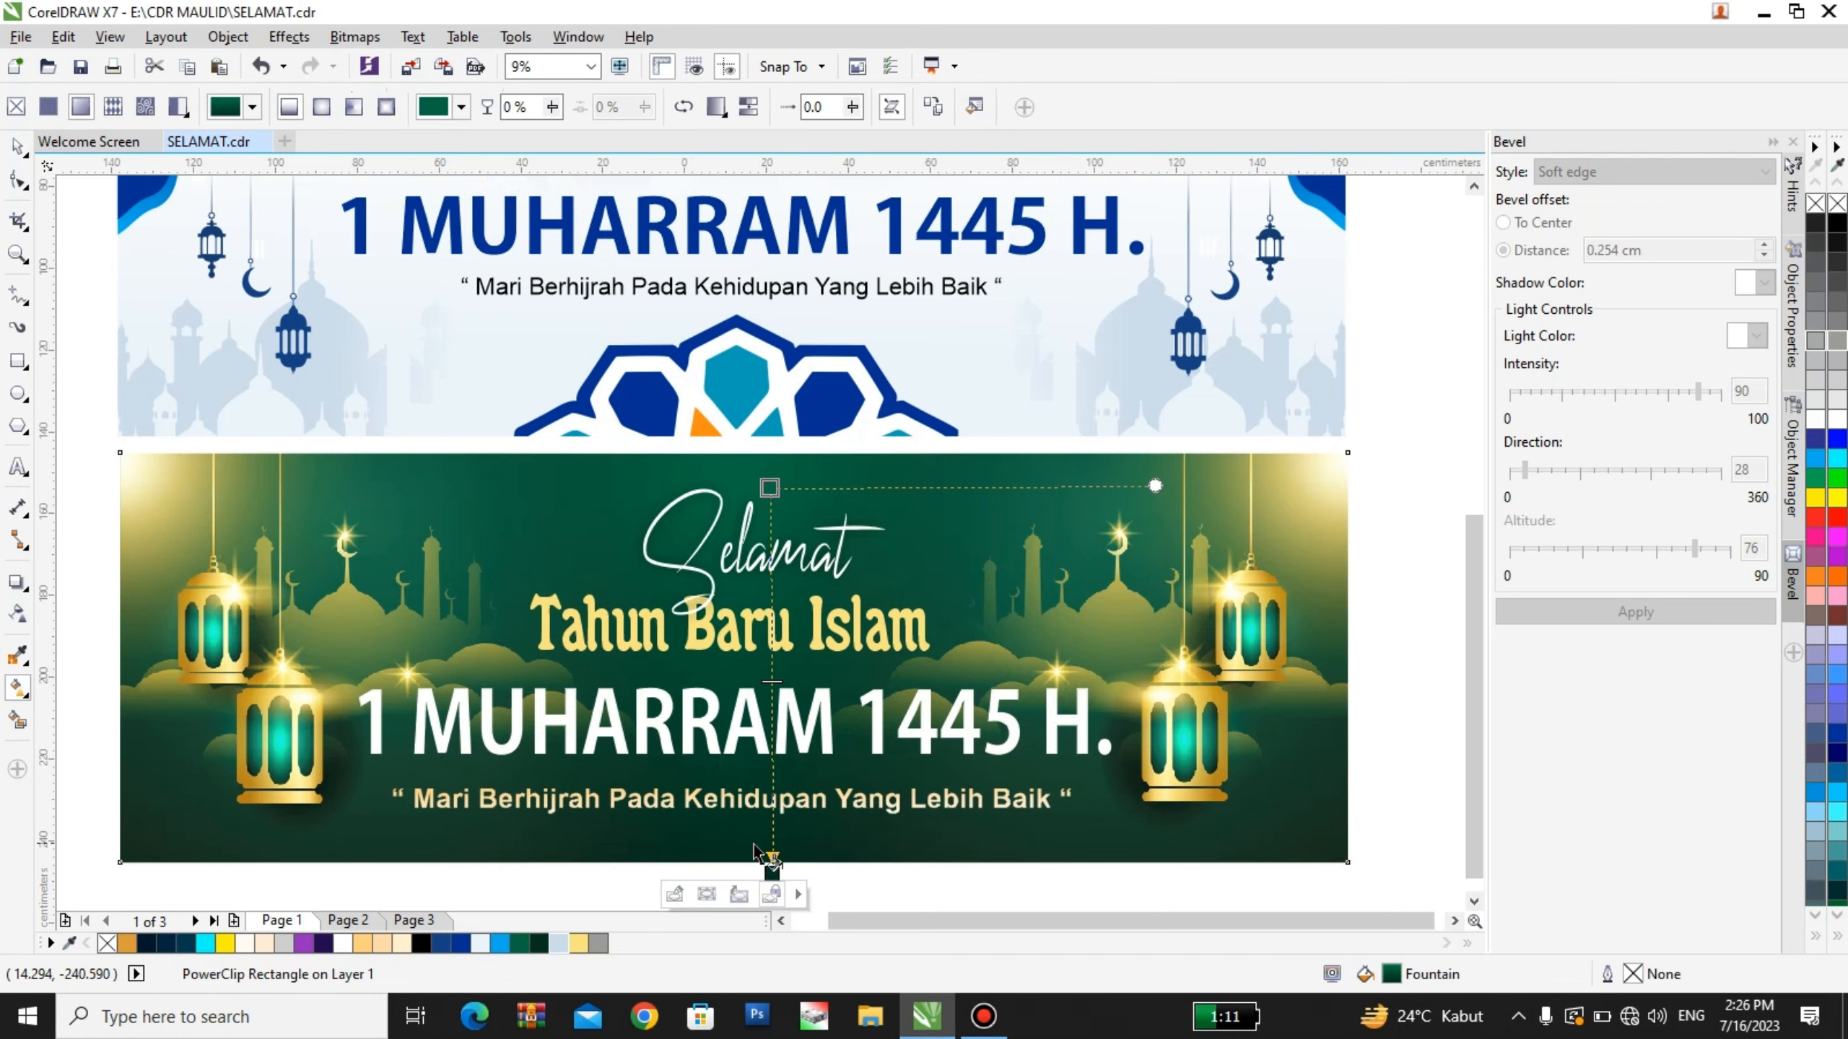
pyautogui.scroll(2, 764, 851)
pyautogui.scroll(-2, 764, 850)
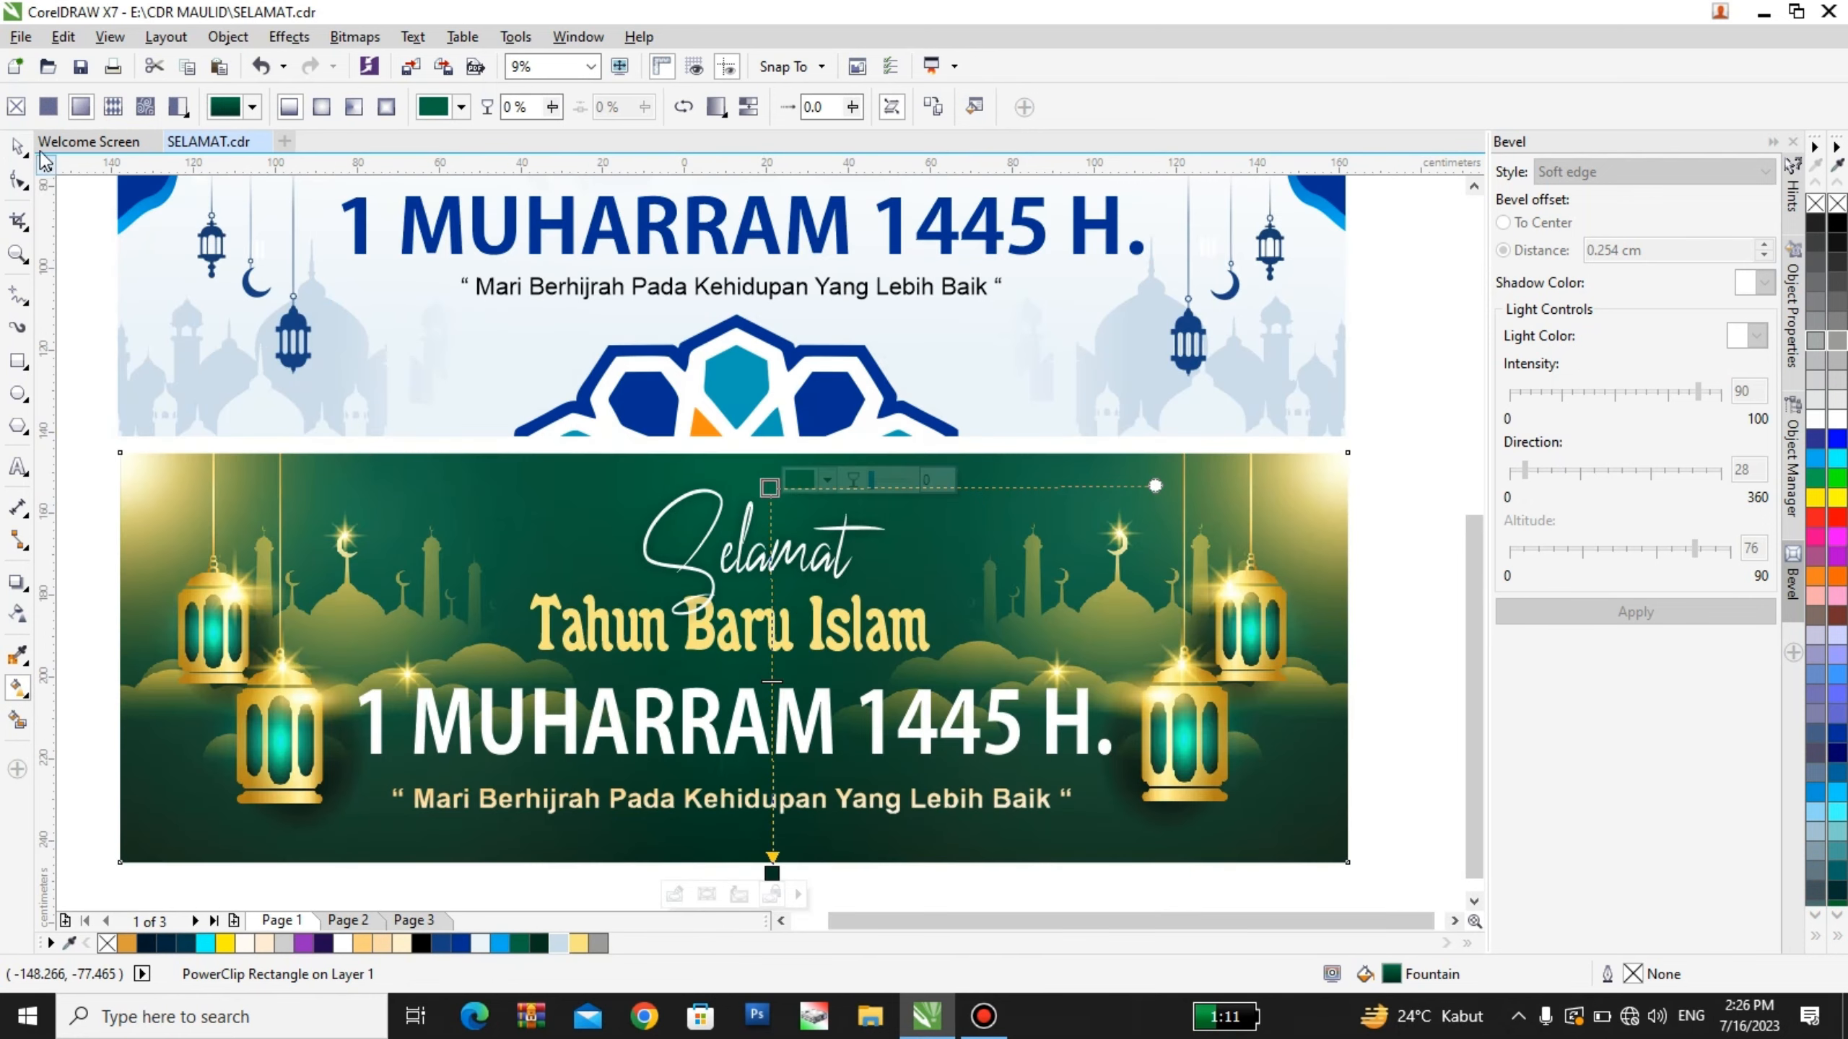
pyautogui.click(18, 146)
# Group all objects of the three banners together and ungroup them again
pyautogui.scroll(-4, 379, 640)
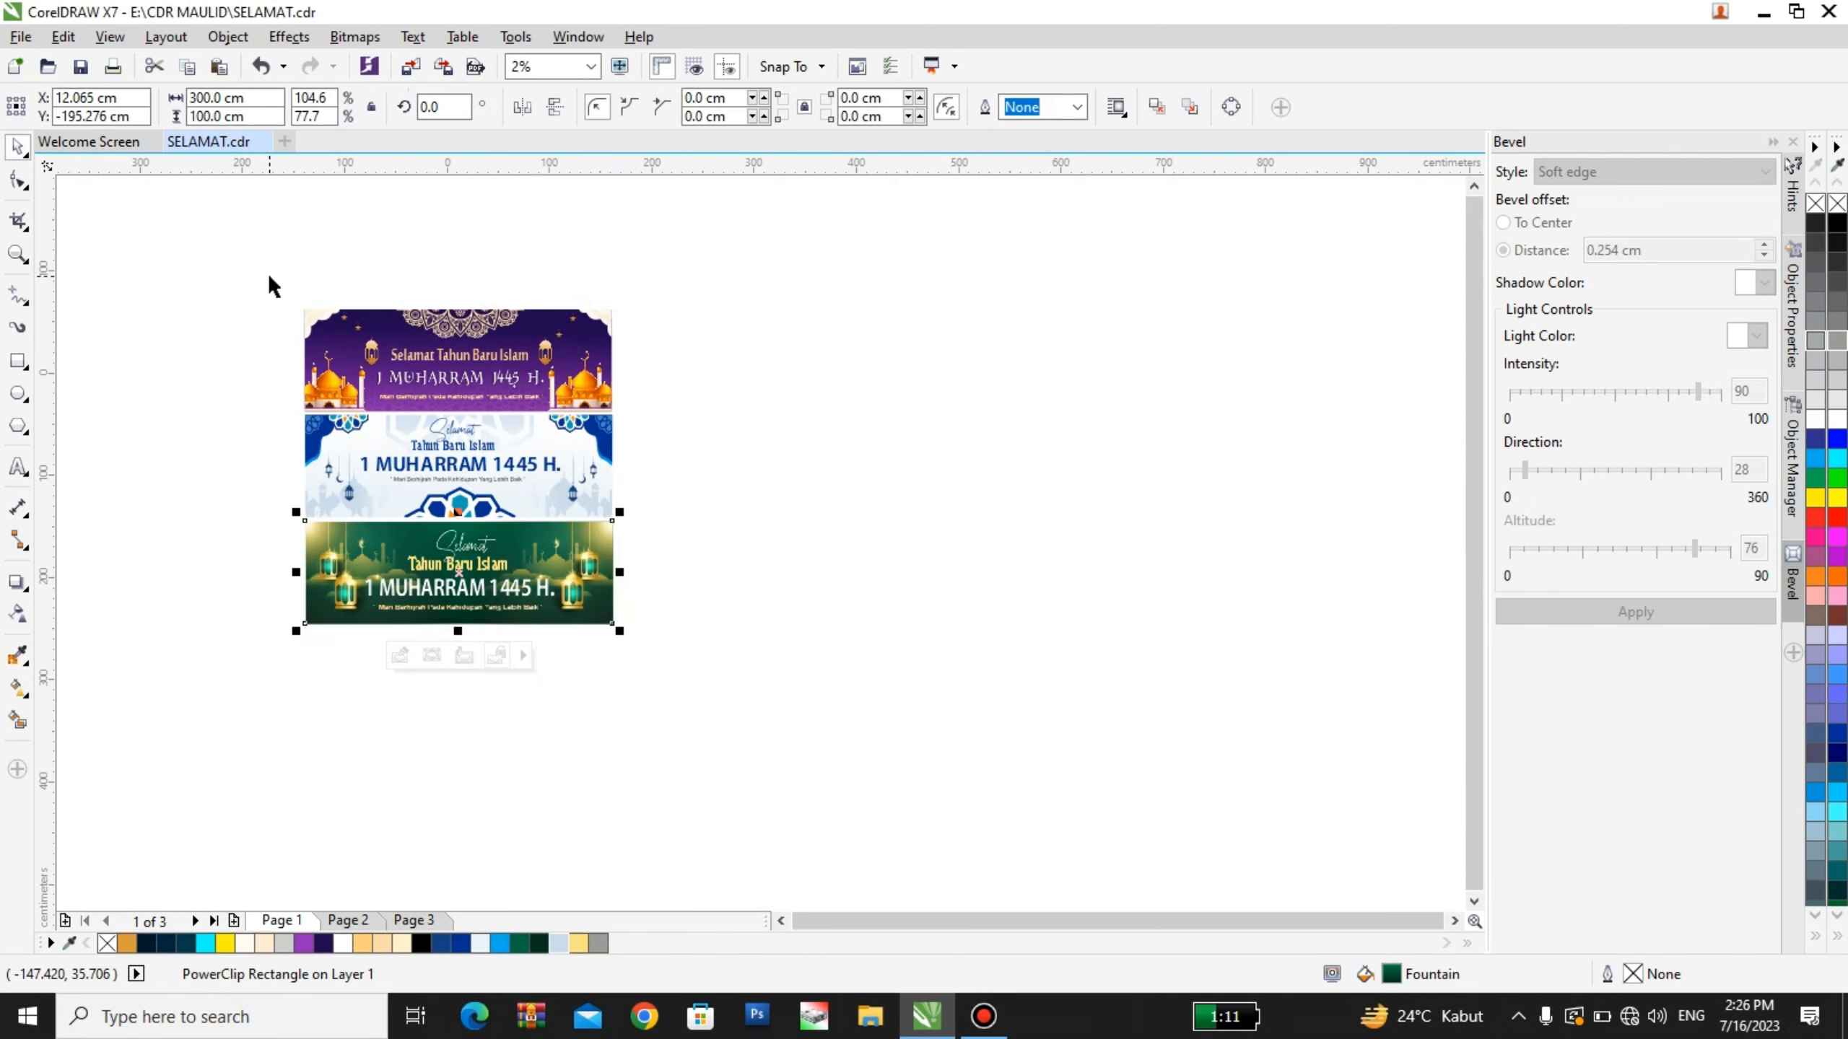
pyautogui.click(294, 304)
pyautogui.moveTo(598, 624); pyautogui.dragTo(647, 717)
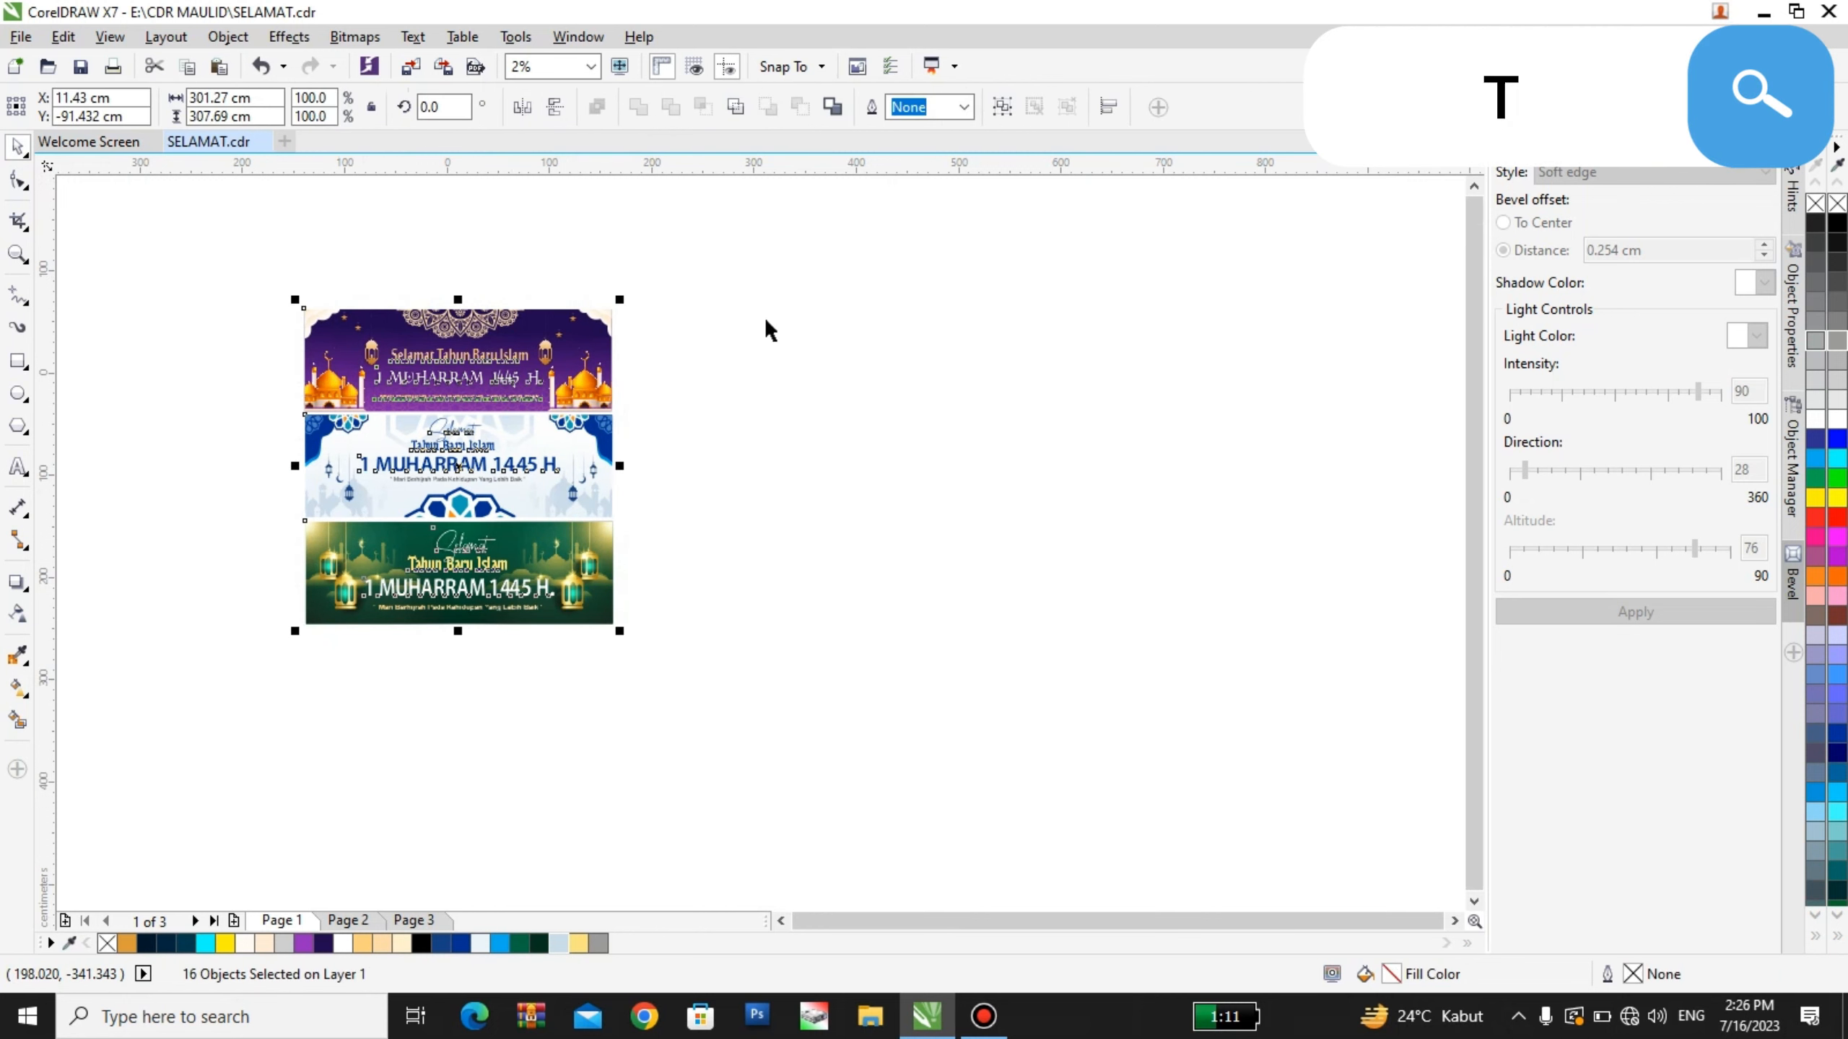
pyautogui.click(1006, 120)
pyautogui.click(321, 306)
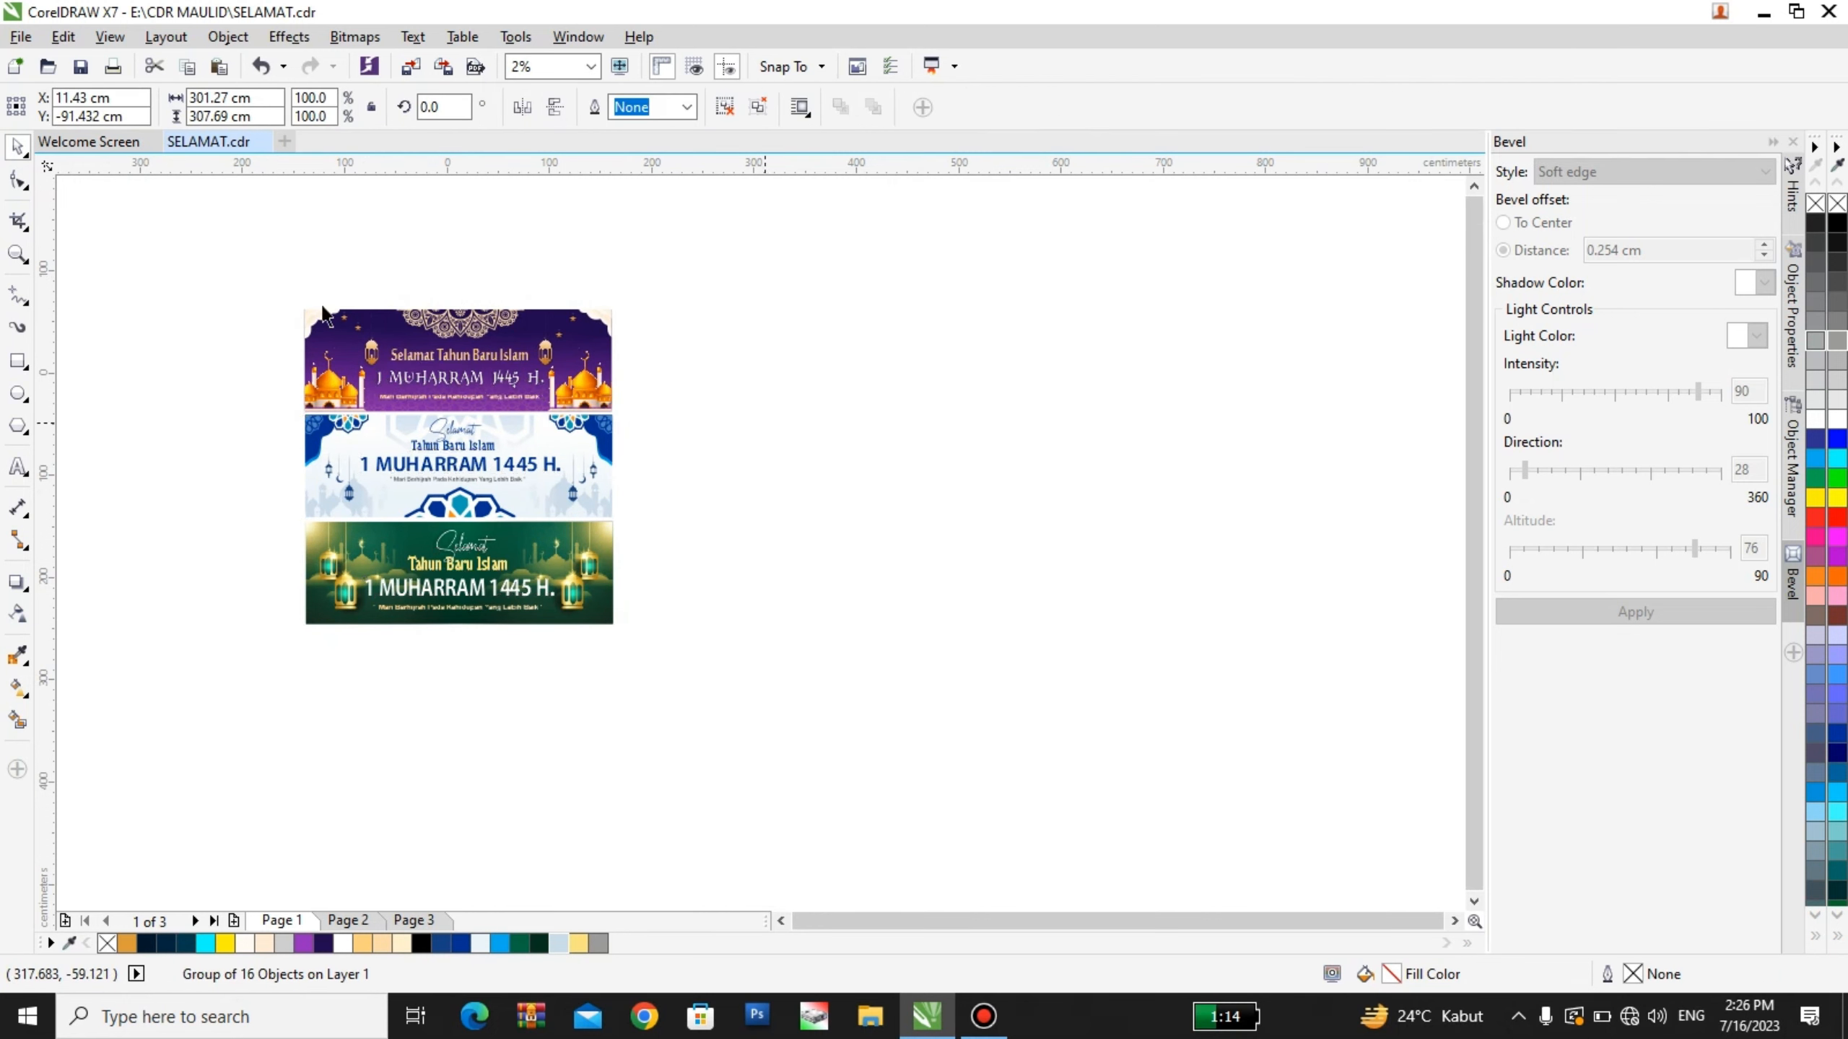
pyautogui.click(493, 501)
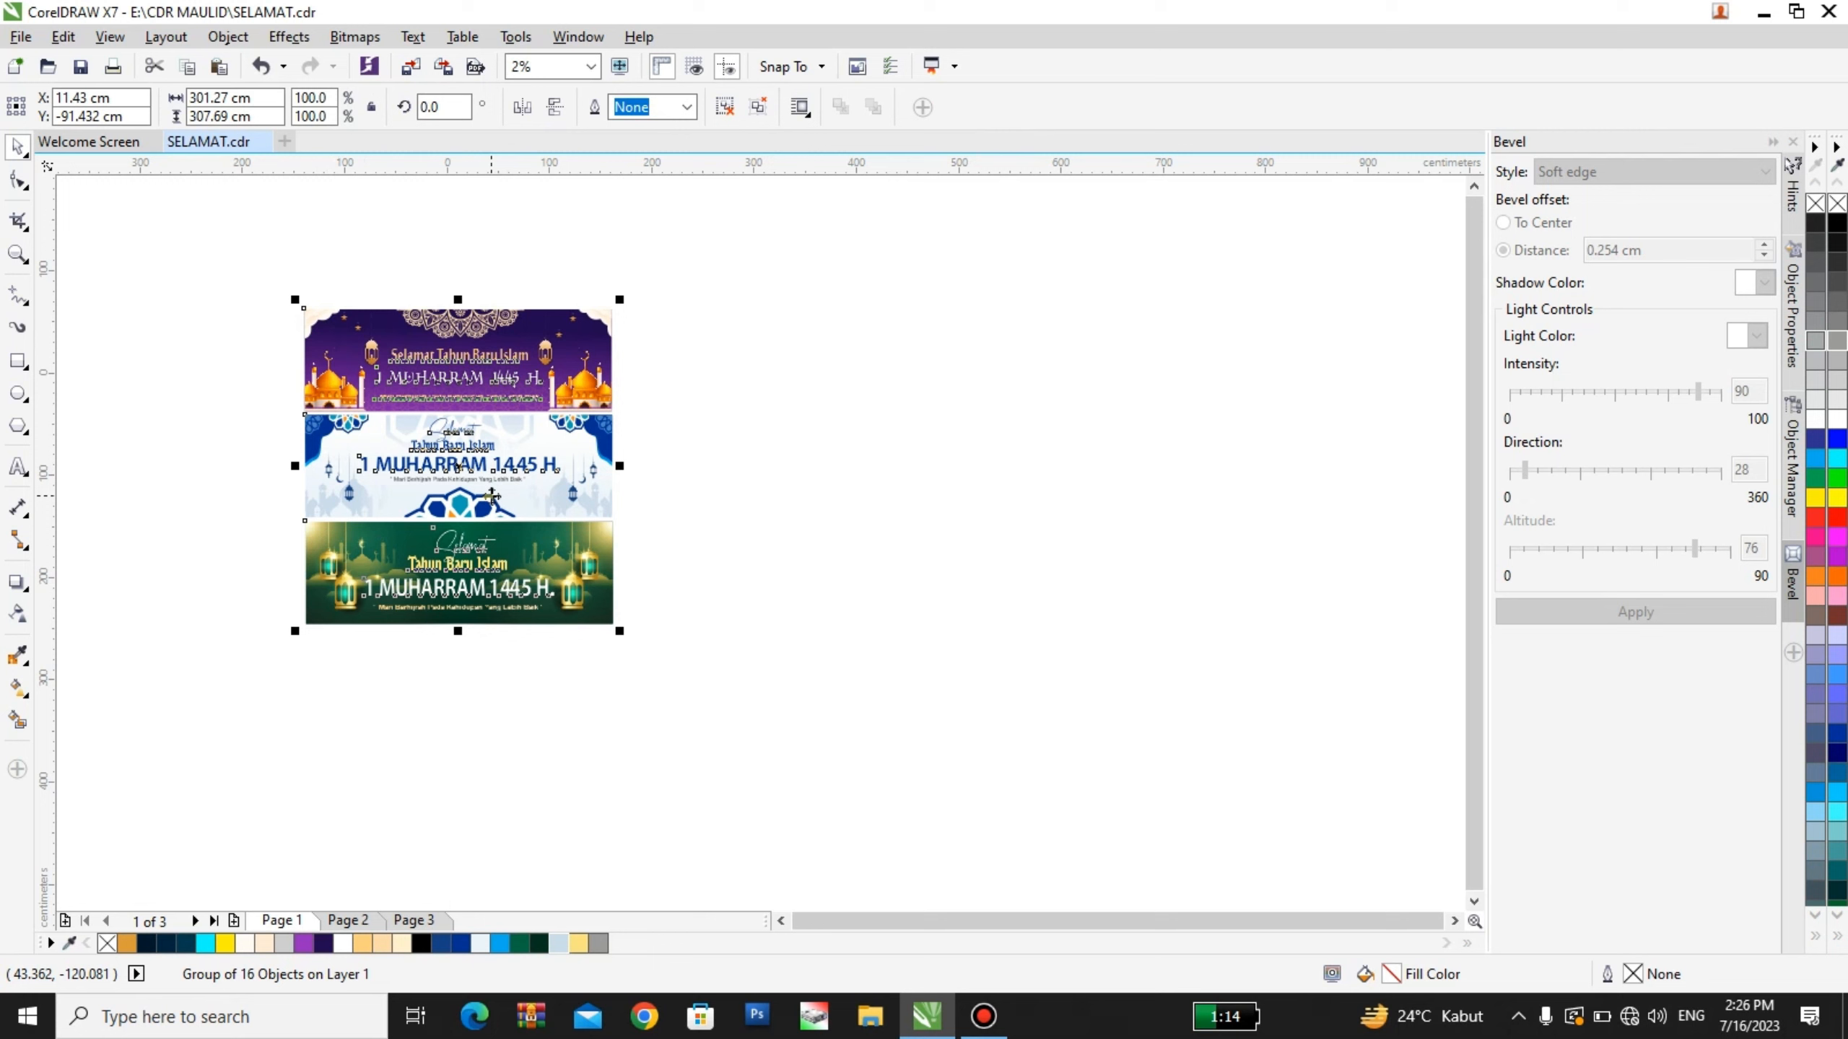
pyautogui.click(723, 109)
# Check the sizes of the purple and blue banner frames by selecting each one, and minimize the program window
pyautogui.click(457, 359)
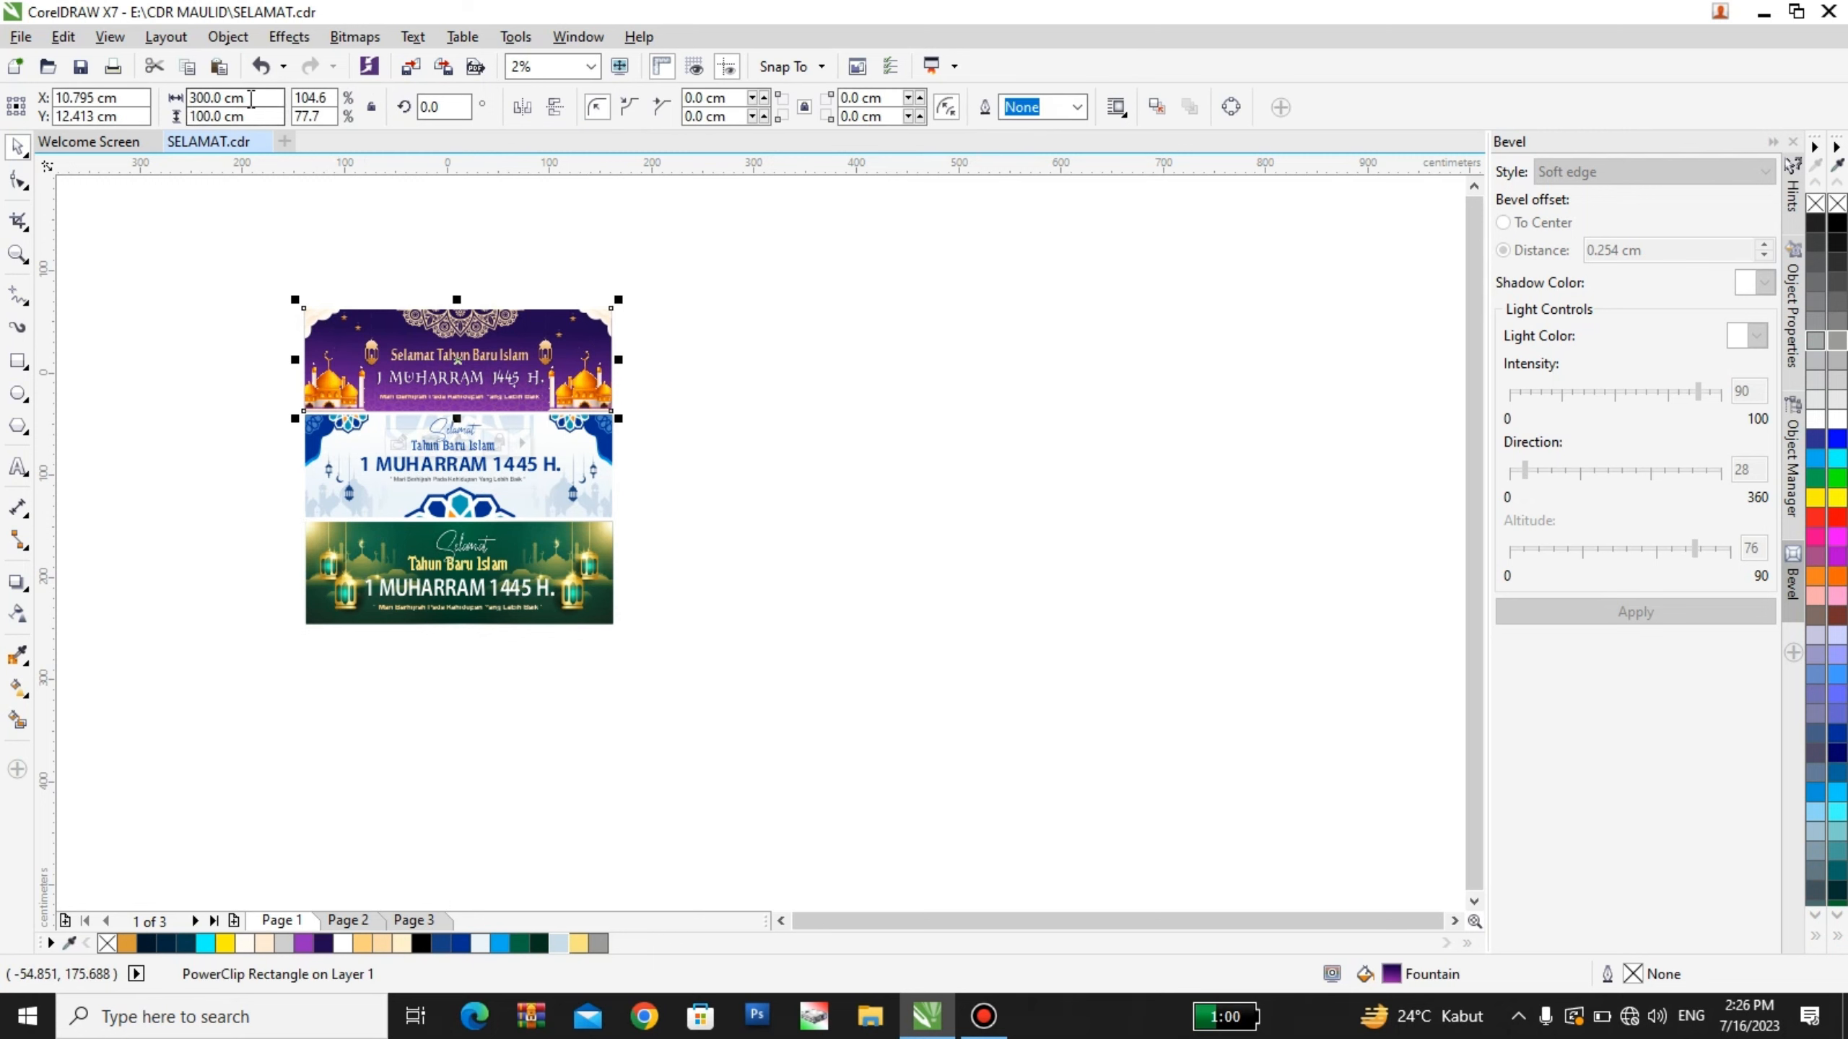
pyautogui.click(232, 353)
pyautogui.click(459, 465)
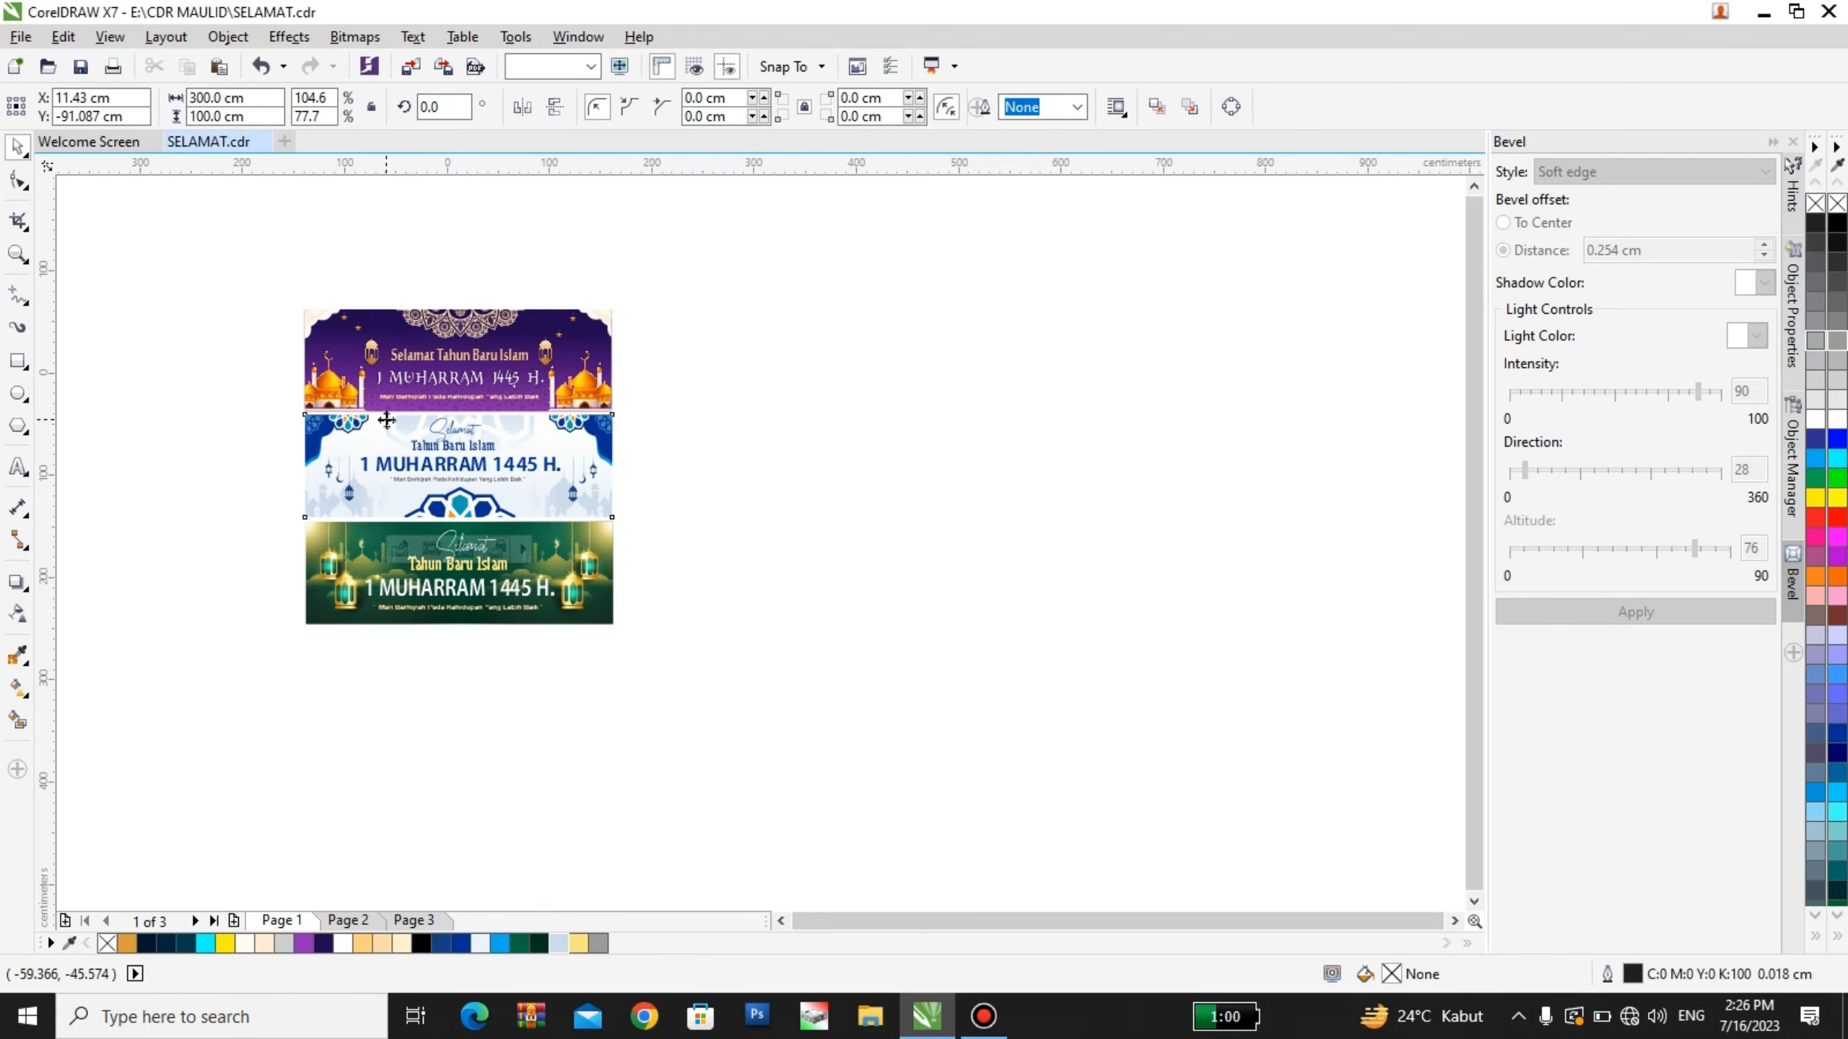
pyautogui.click(1763, 12)
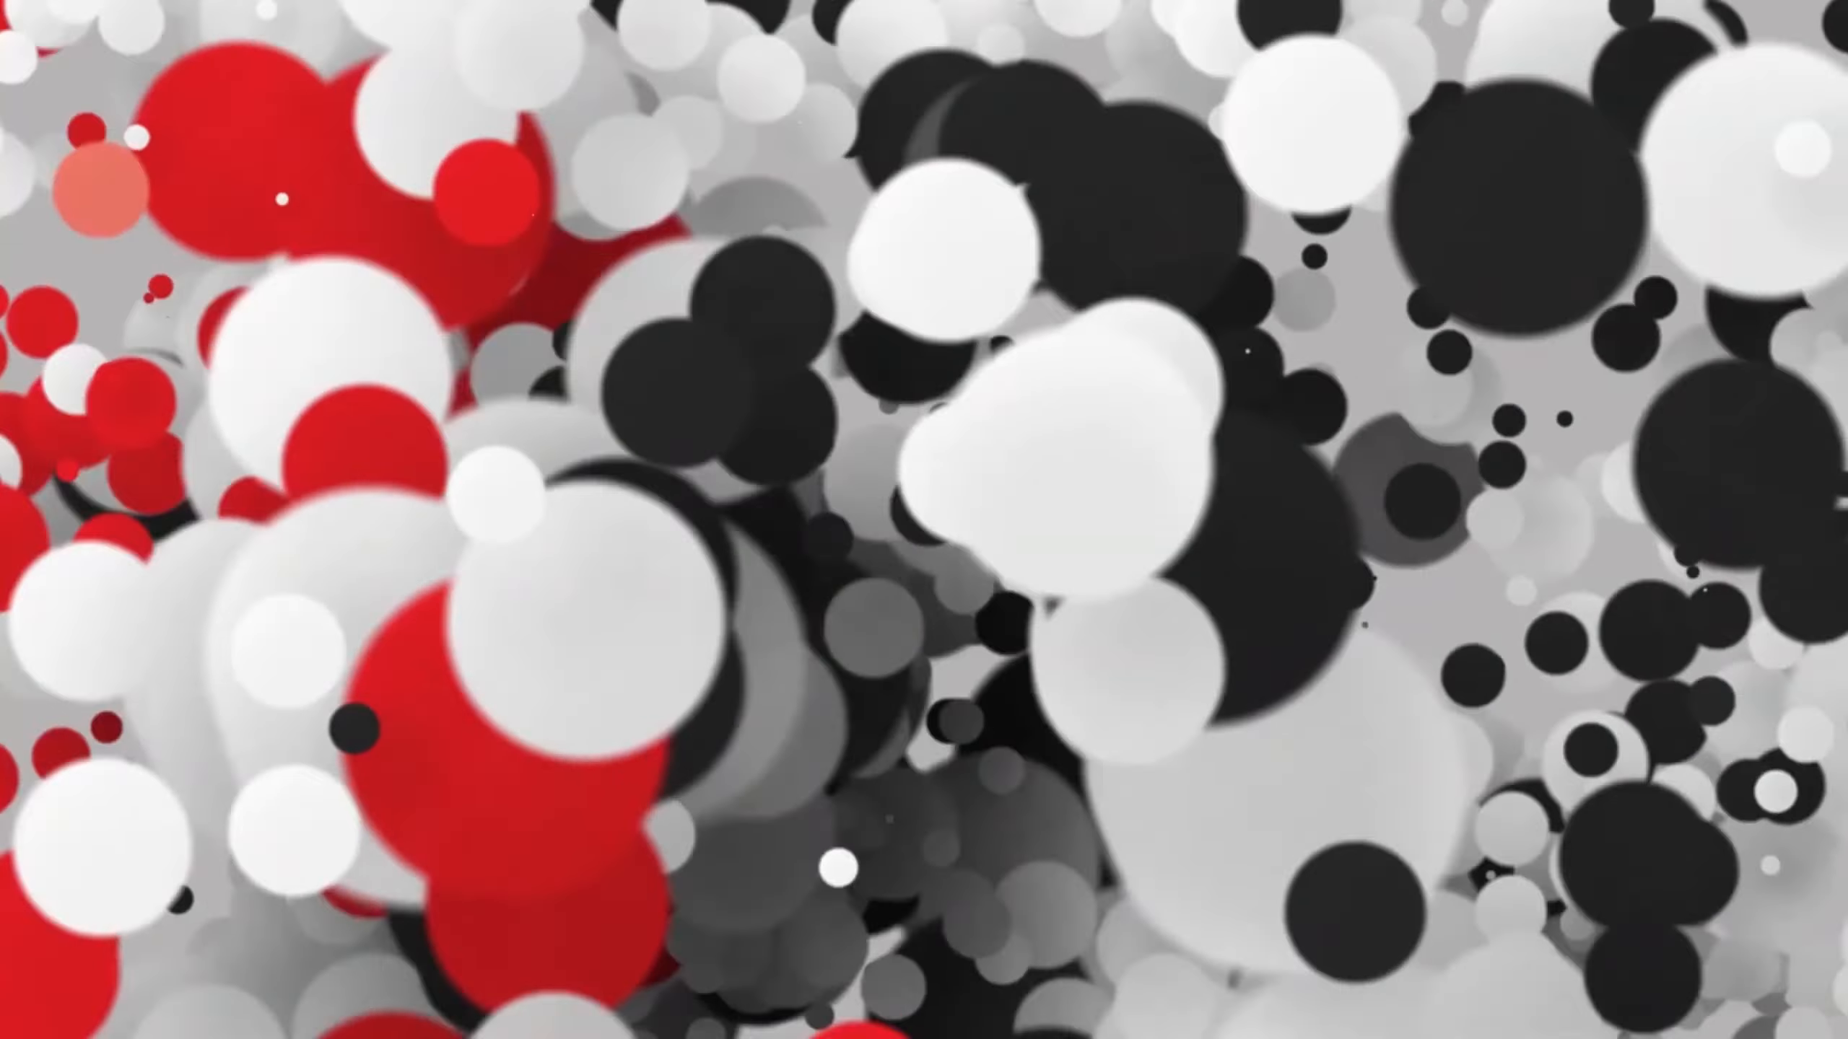